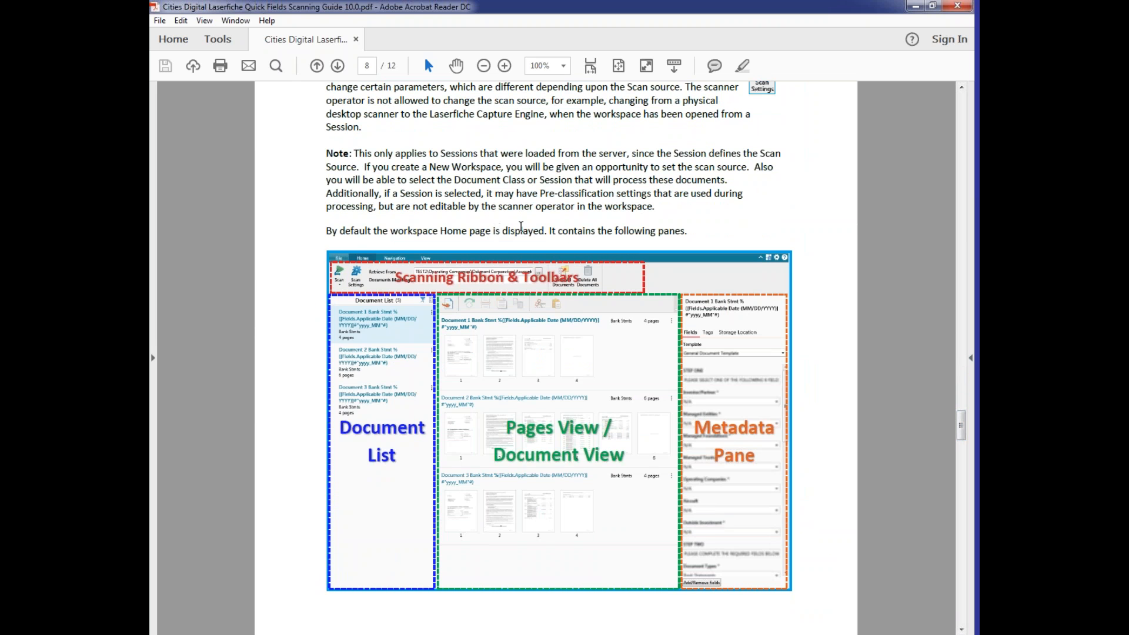
- Scroll the Scanning Guide PDF down to the Note on sessions and the workspace panes figure
left_click_drag(963, 424, 964, 429)
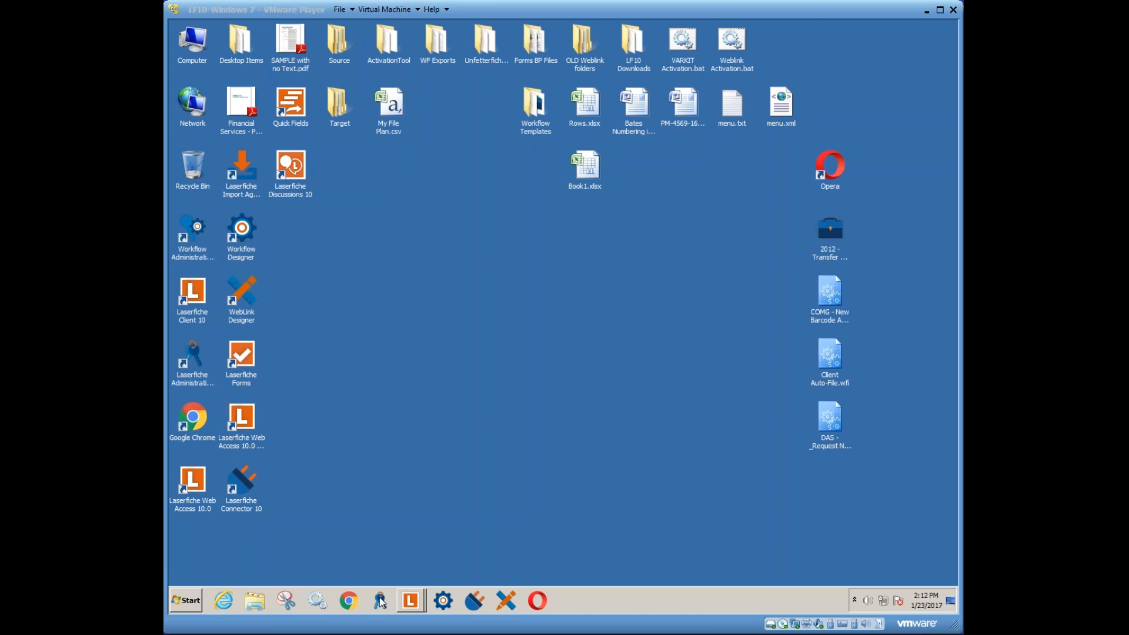
- Bring the Windows 7 virtual machine into focus to launch Quick Fields from its desktop
left_click(292, 121)
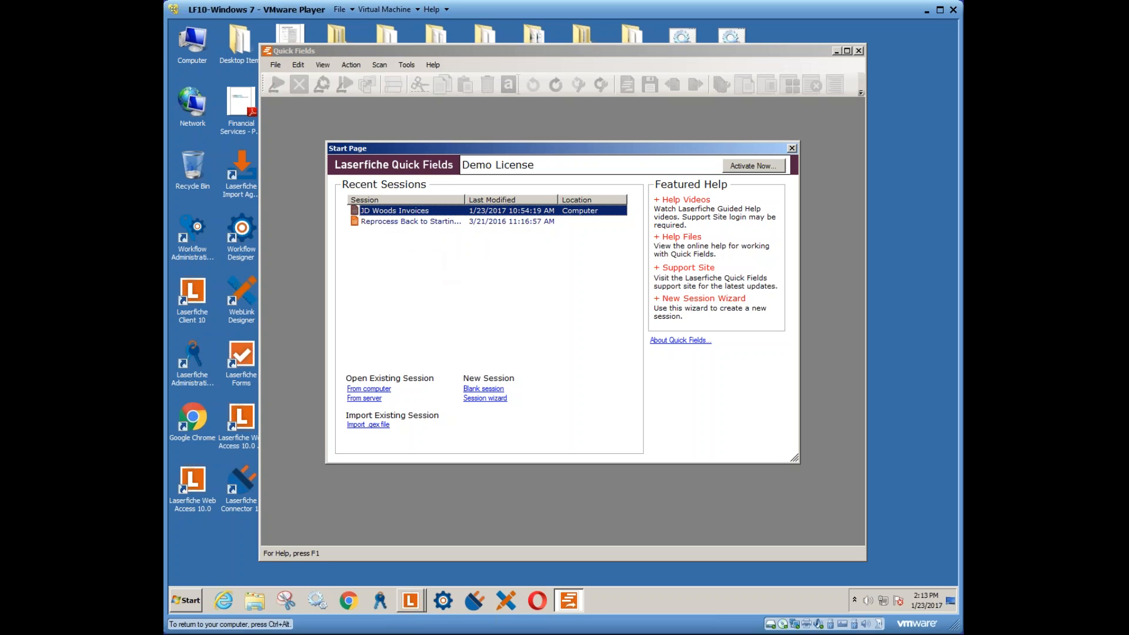
- Widen the Start Page's Session column so names like JD Woods Invoices show in full
left_click_drag(464, 200, 491, 199)
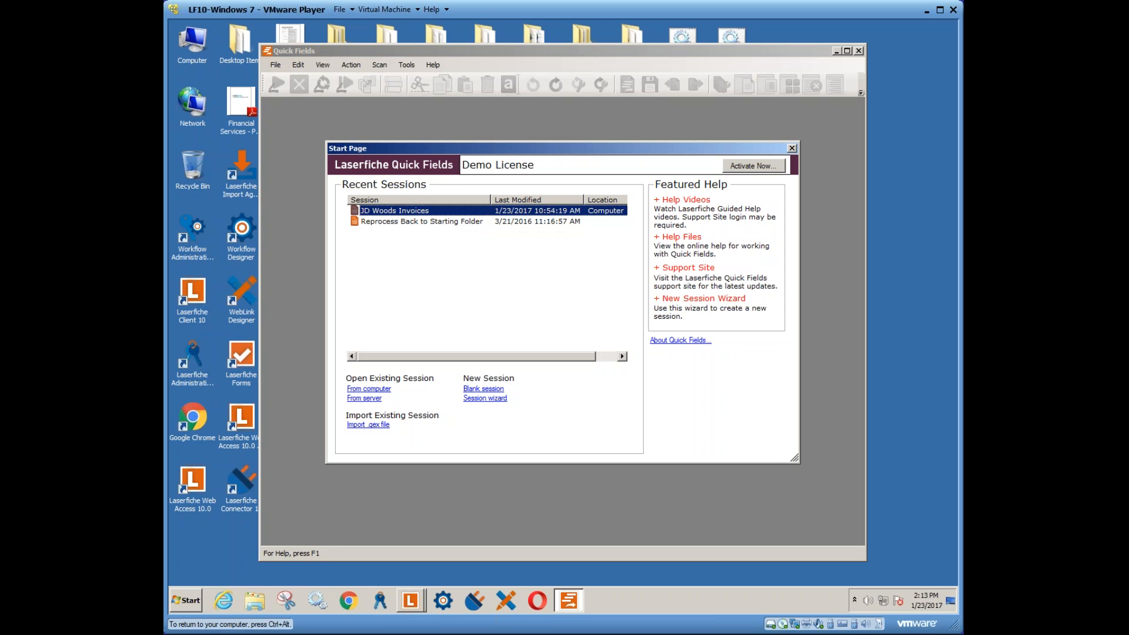
- Begin a new session in the wizard, keeping the name New Session and the Full Wizard type
left_click(482, 400)
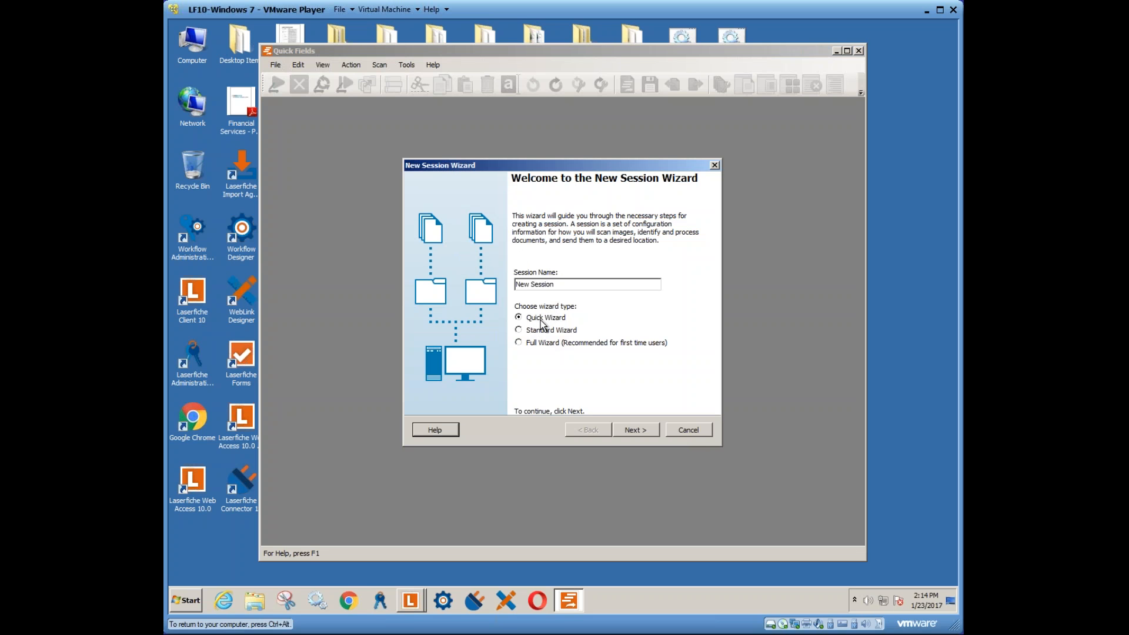
left_click(519, 330)
left_click_drag(555, 286, 498, 283)
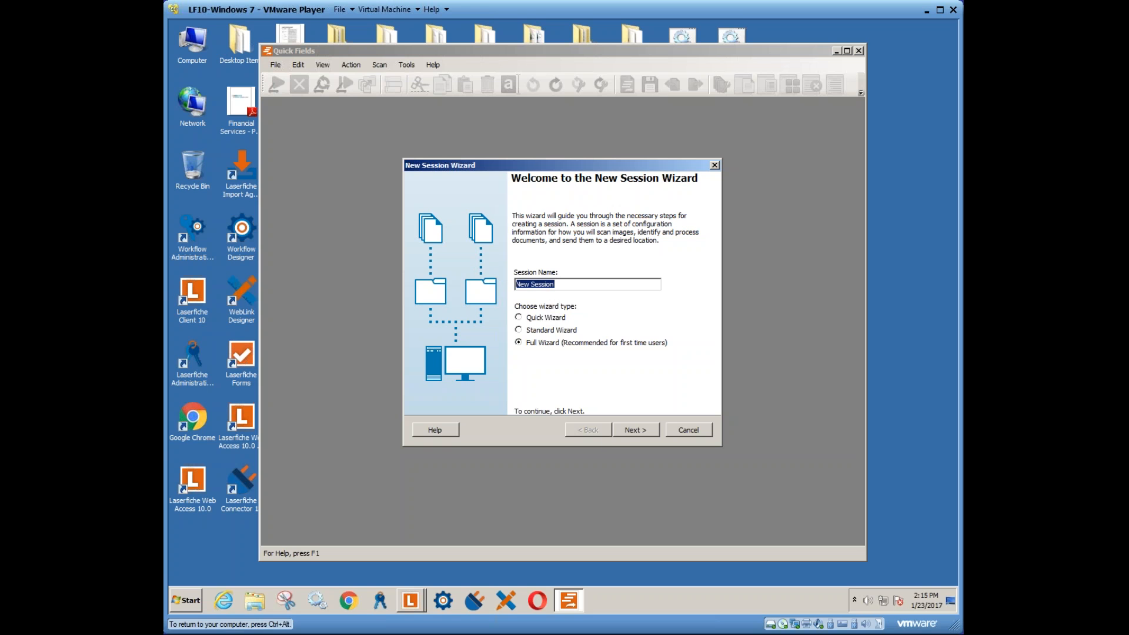
- Choose Laserfiche Capture Engine as the capture method and continue to Scan Source Configuration
left_click(636, 430)
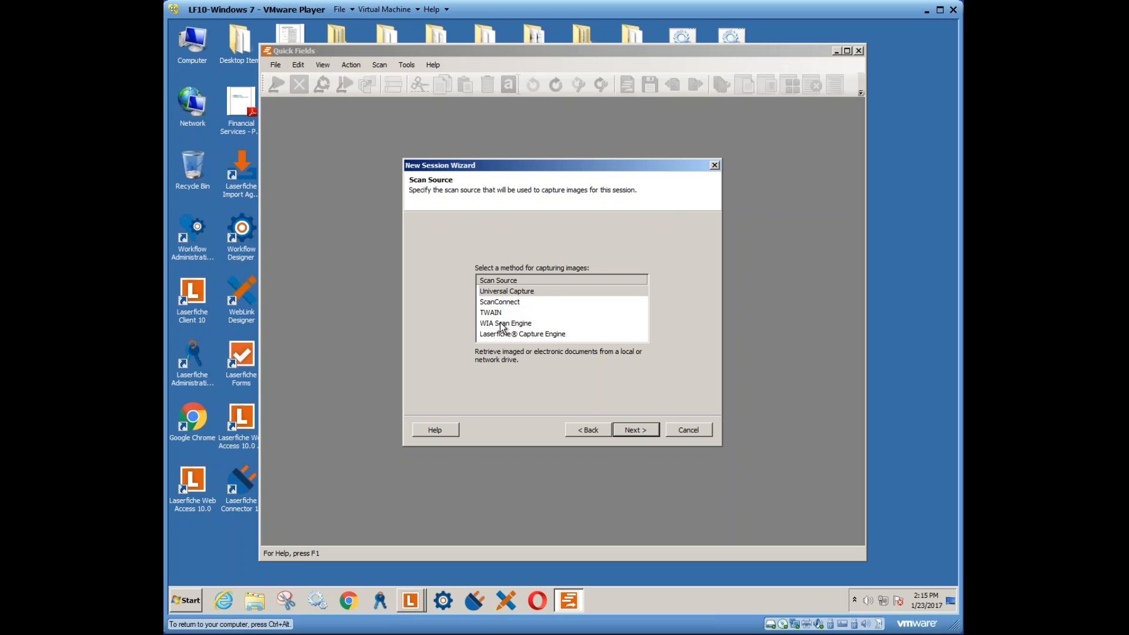
left_click(535, 334)
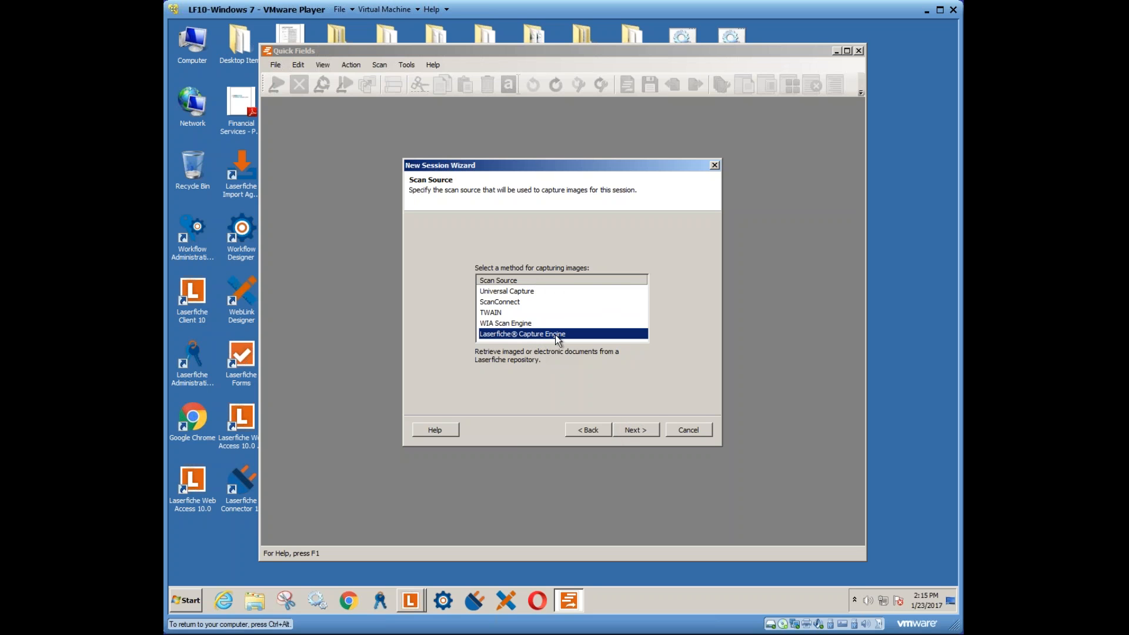
left_click(637, 431)
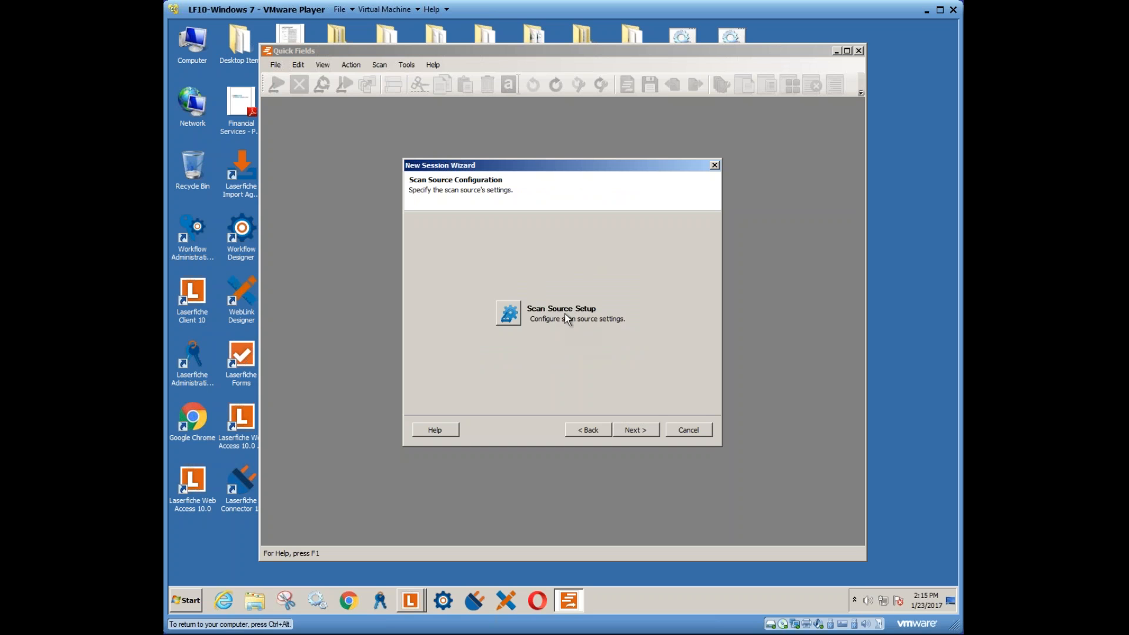
- Connect Capture Engine to the first localhost repository using password authentication with the account's user name and password
left_click(511, 316)
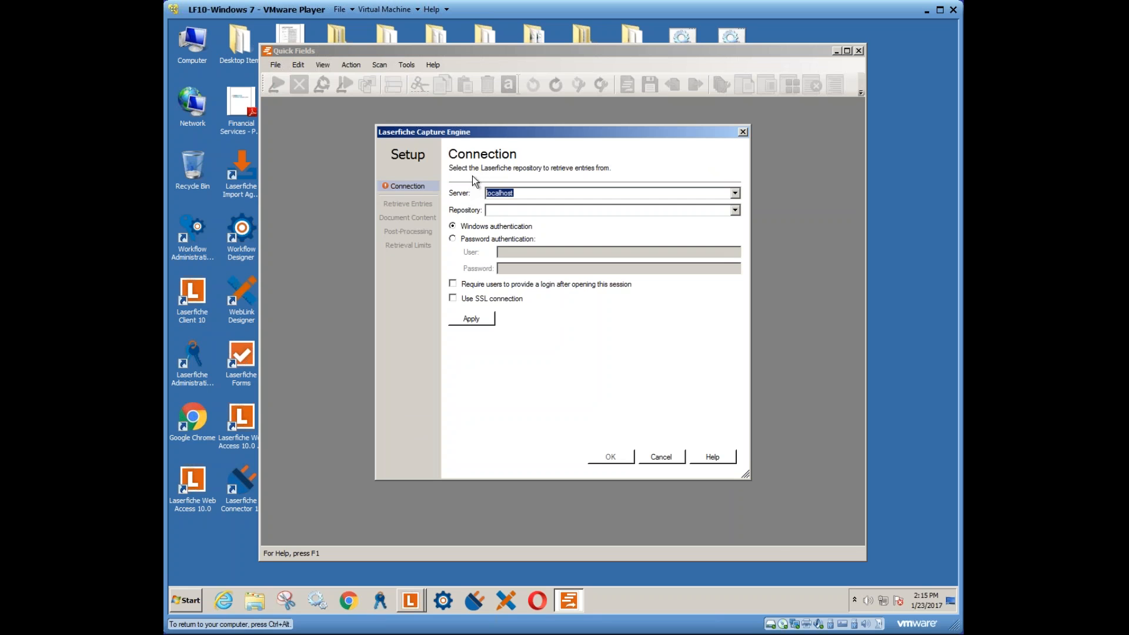
left_click_drag(495, 136, 621, 178)
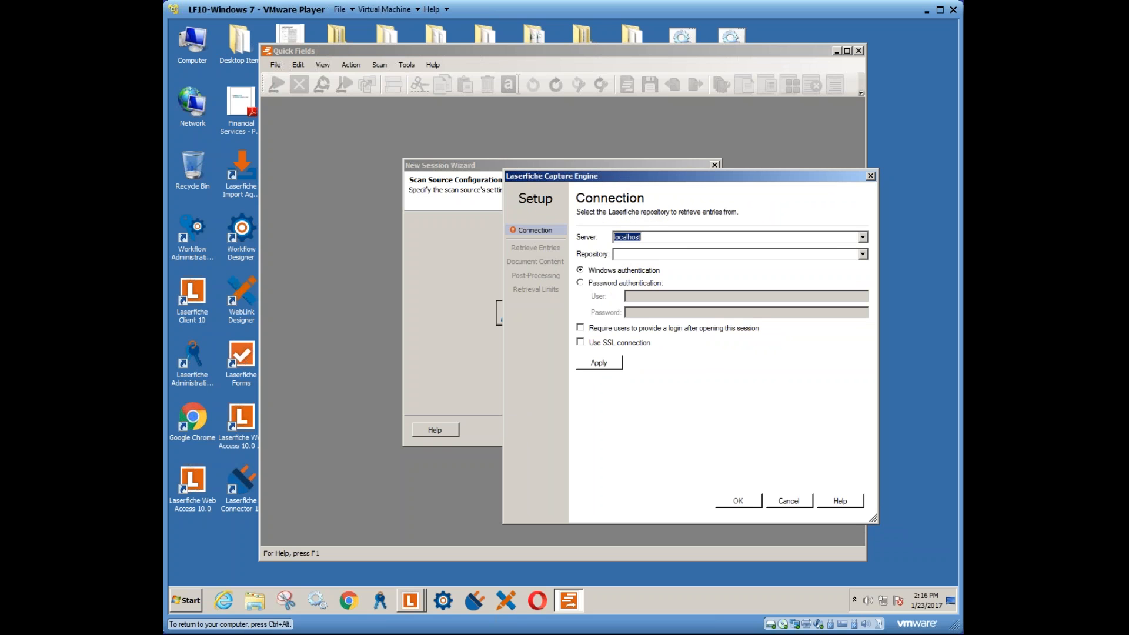
left_click(863, 254)
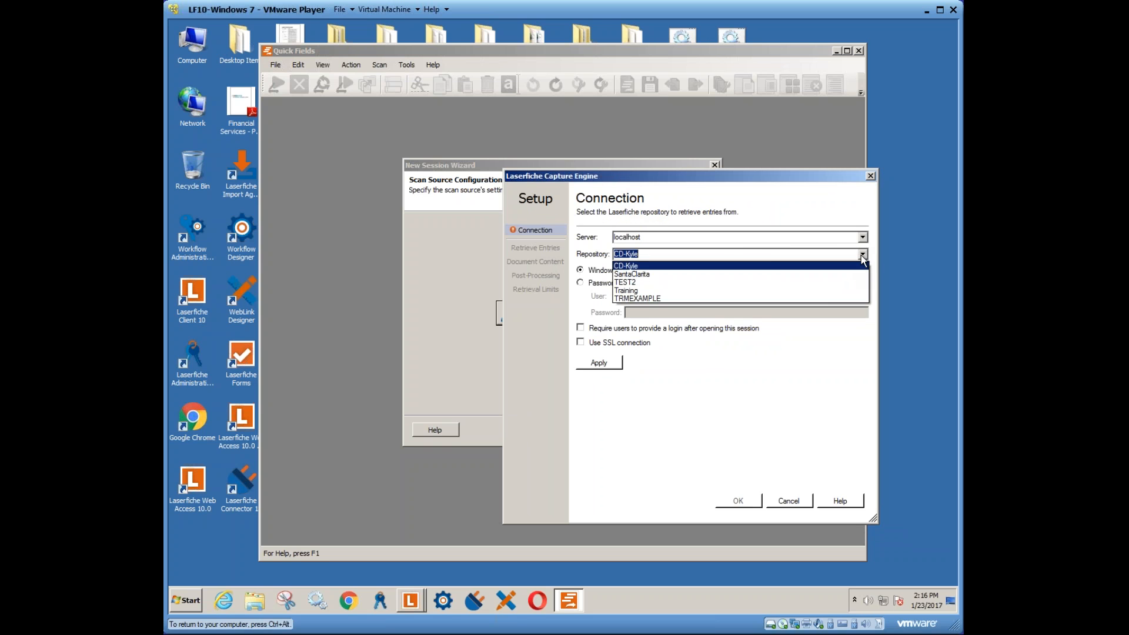
left_click(641, 266)
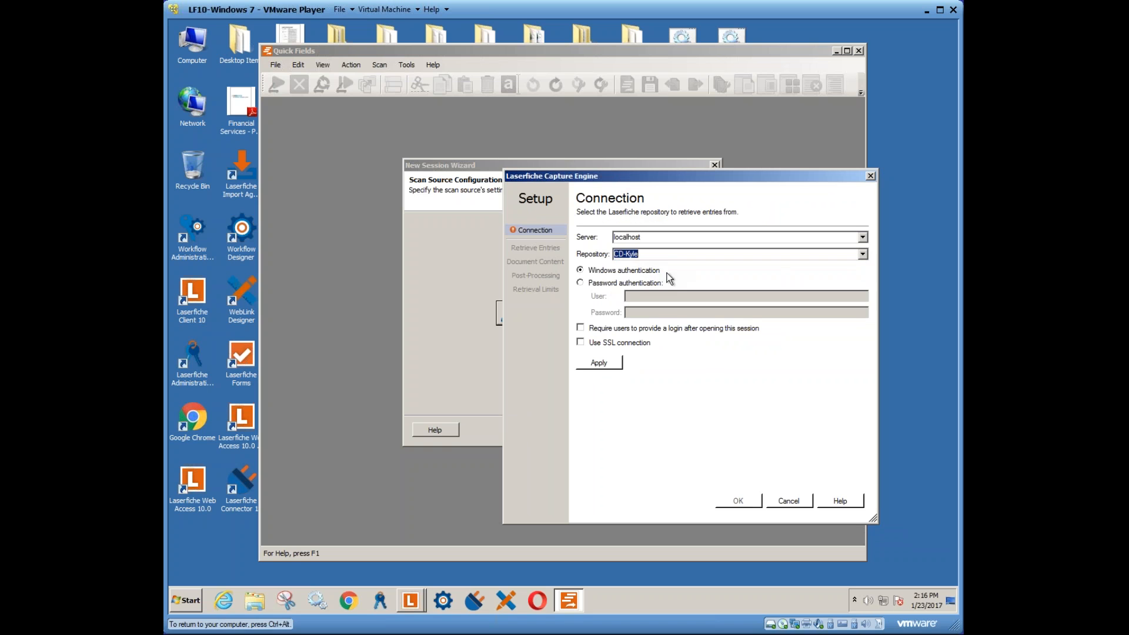
left_click(608, 283)
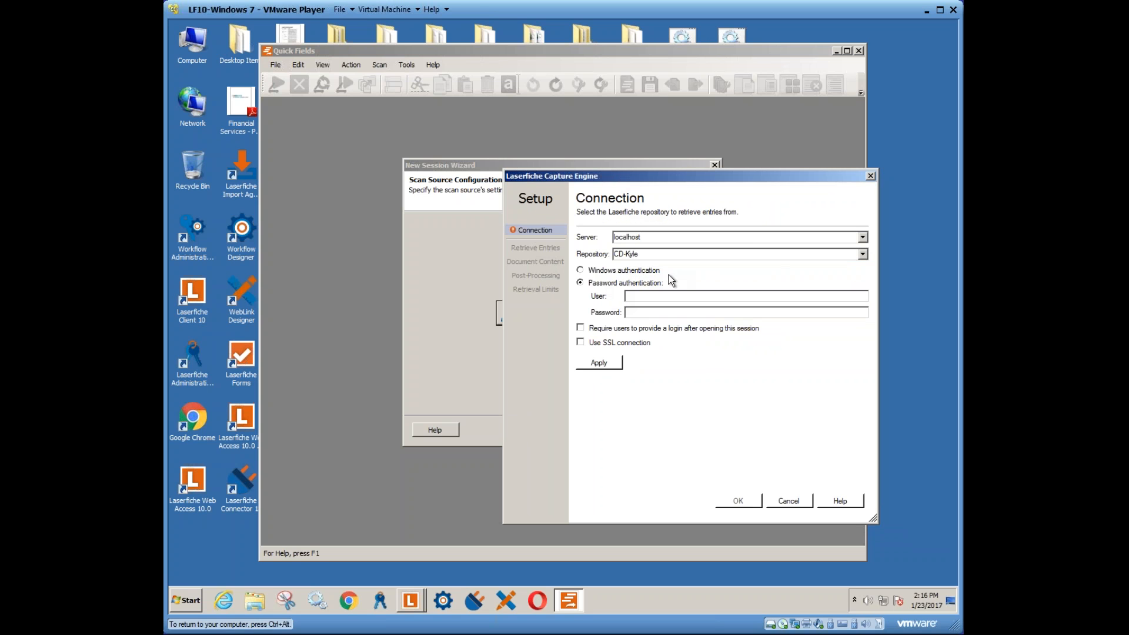
left_click(642, 297)
type("adminadmin")
left_click(606, 362)
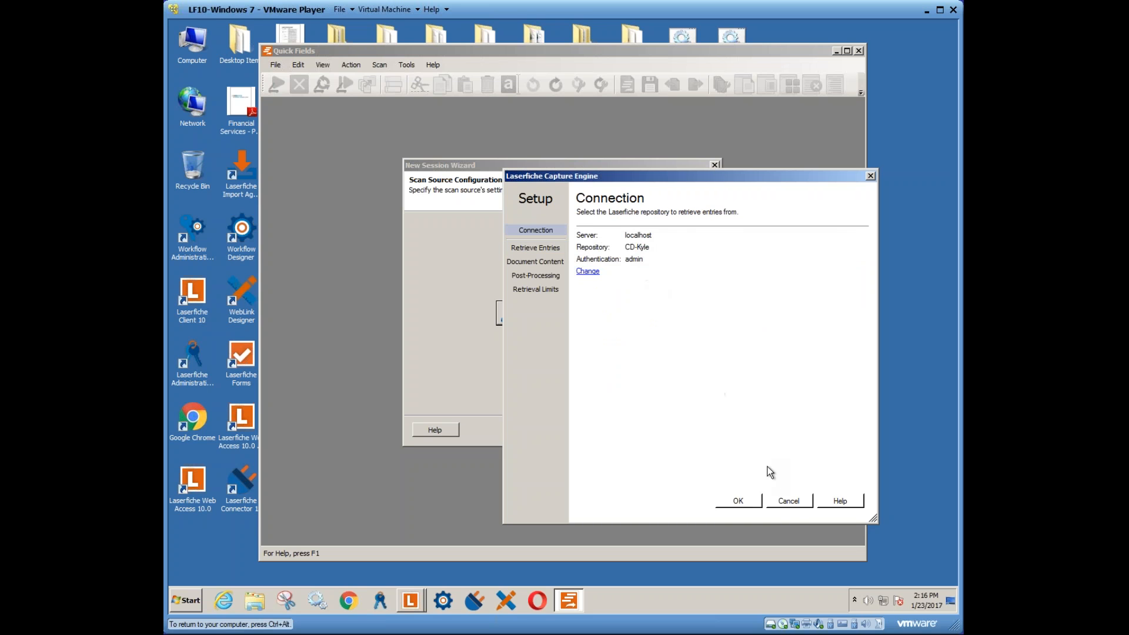
- Set the retrieval path to the quick fields processed folder inside 1. Incoming Scans
left_click(541, 246)
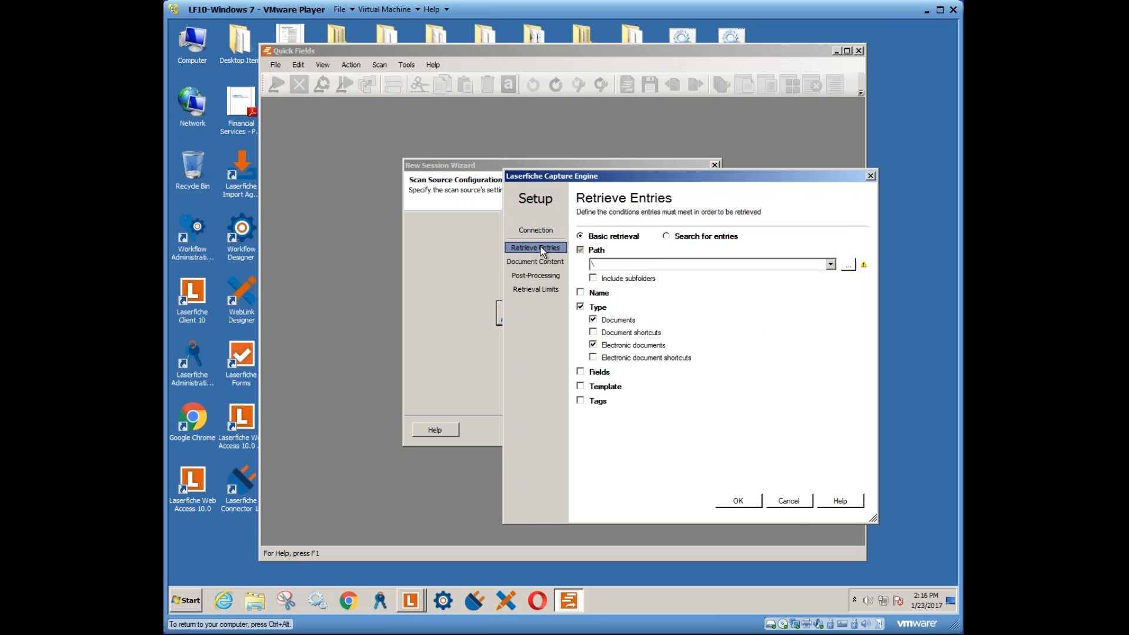
left_click(667, 236)
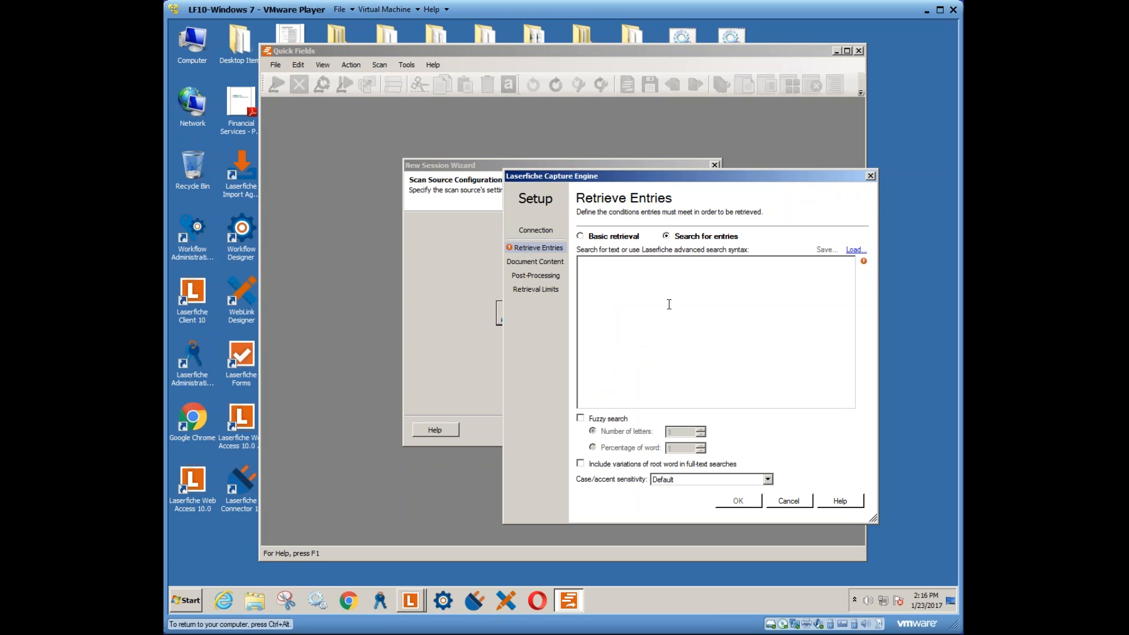
left_click(594, 237)
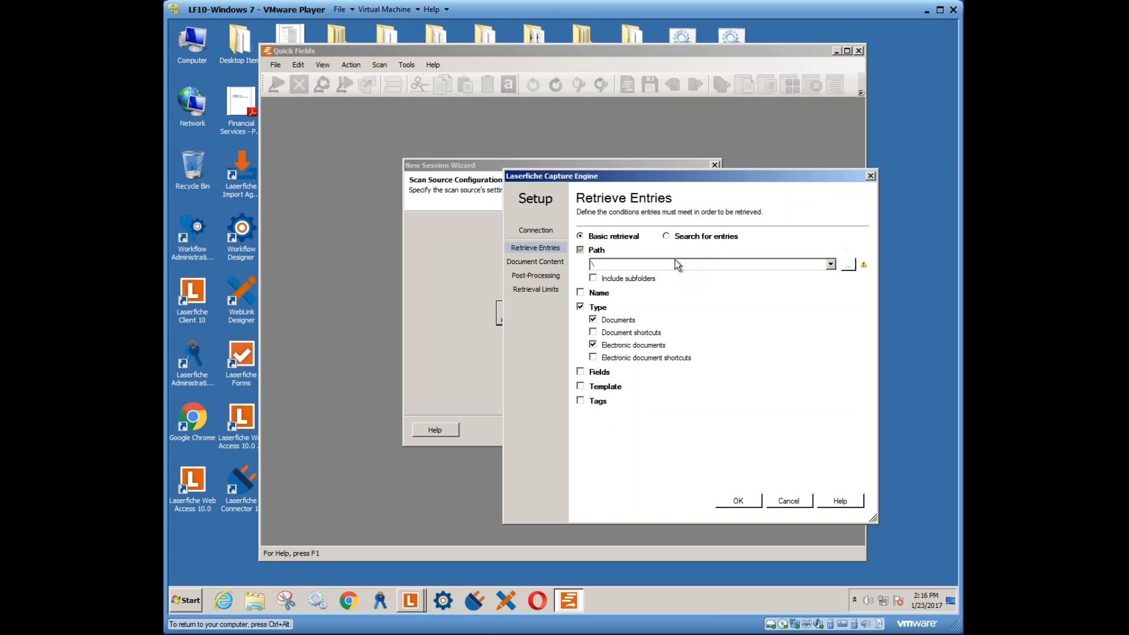
left_click(849, 266)
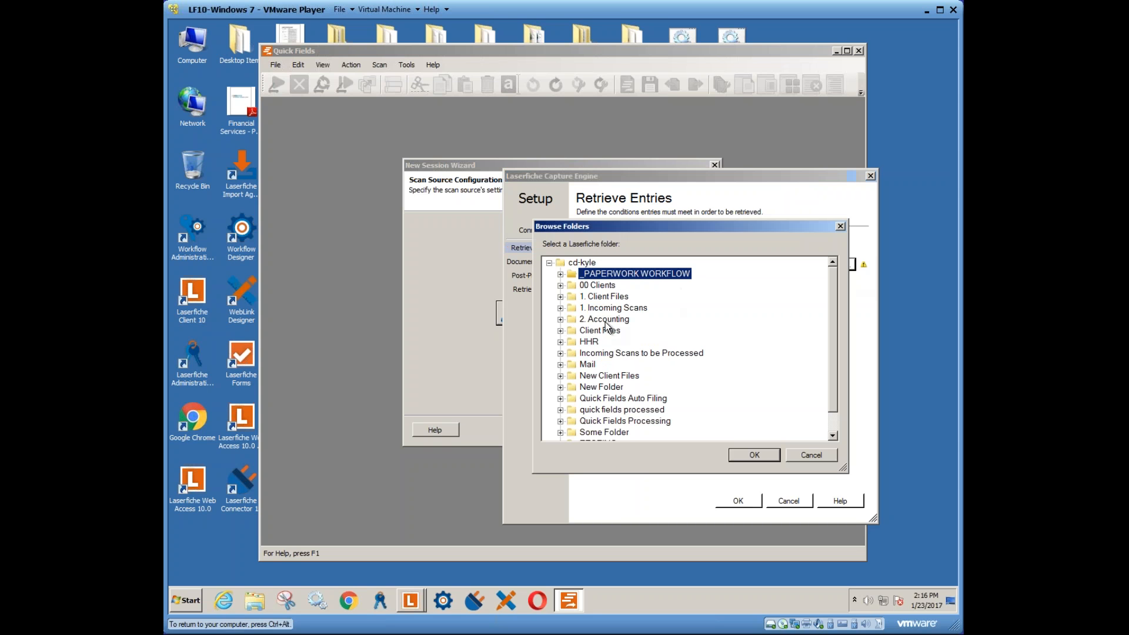
left_click(641, 310)
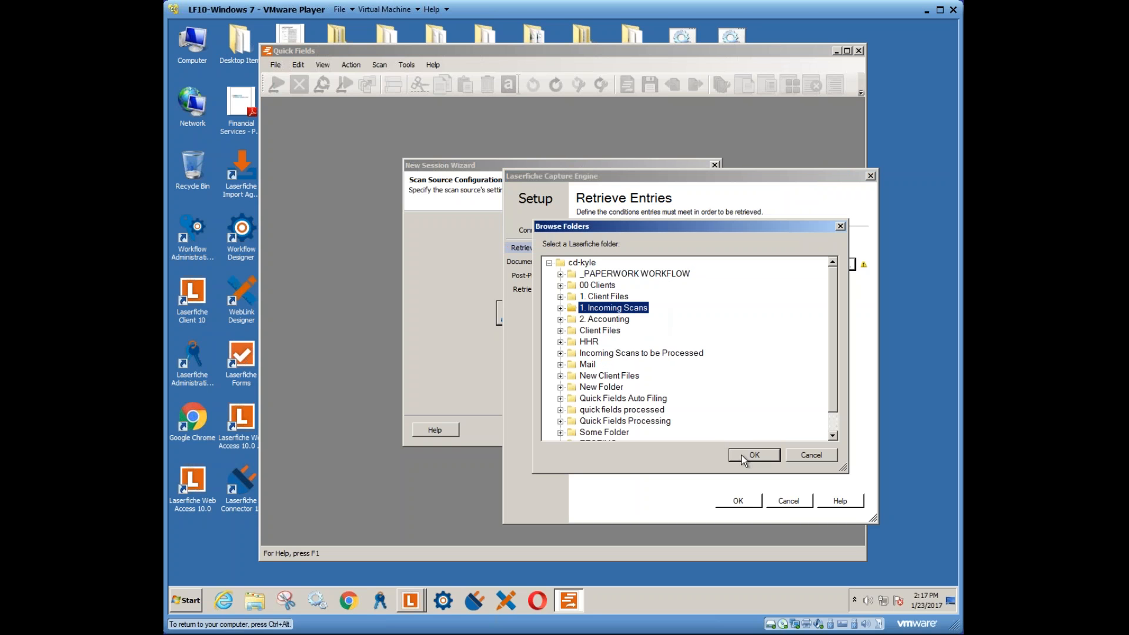
left_click(559, 308)
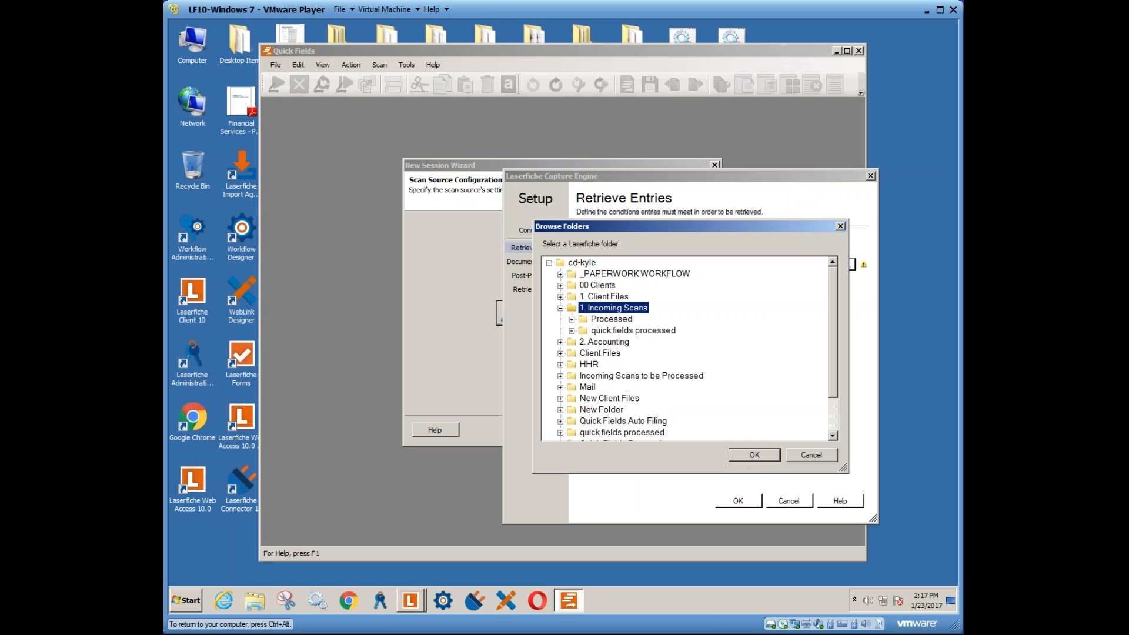
left_click(618, 330)
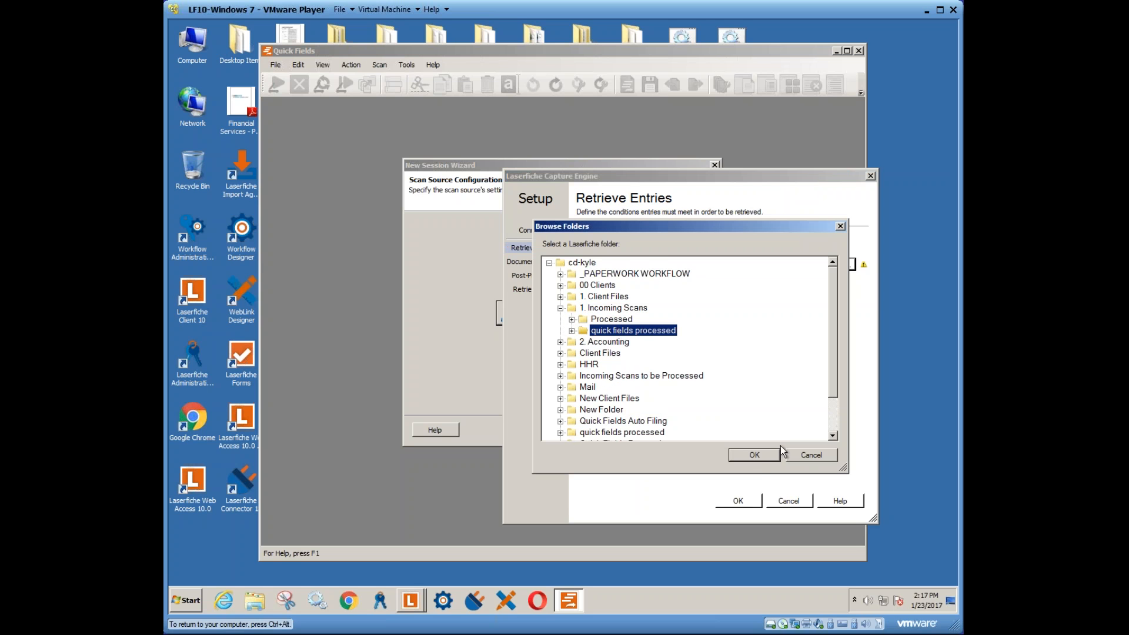
left_click(758, 456)
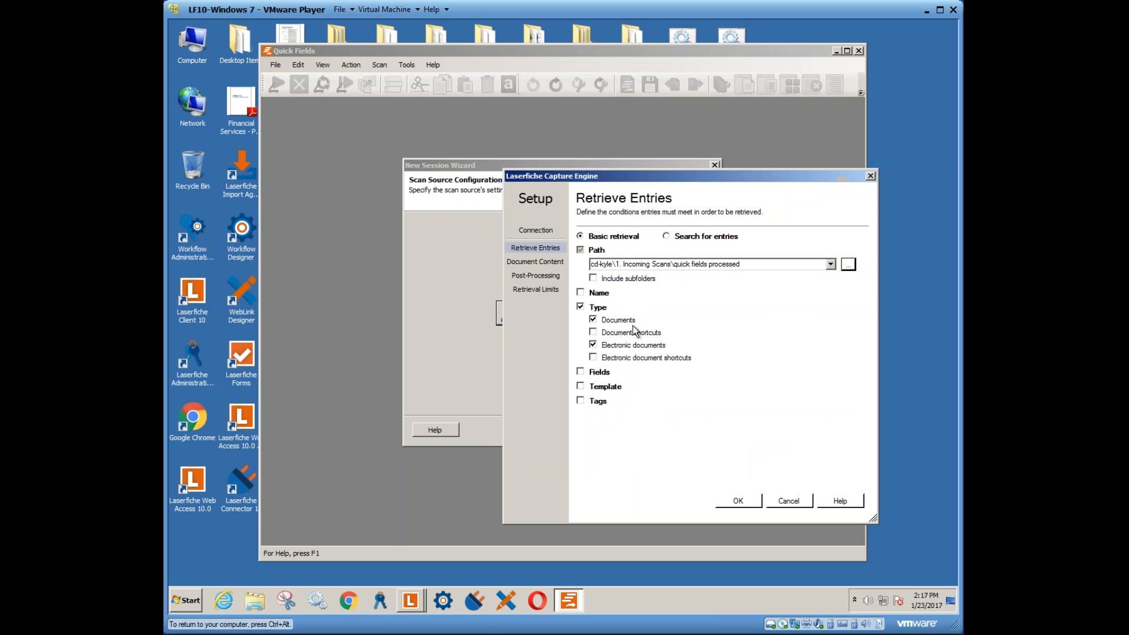
- Exclude electronic documents and include field values in retrieval, with no file name condition
left_click(624, 278)
left_click(581, 293)
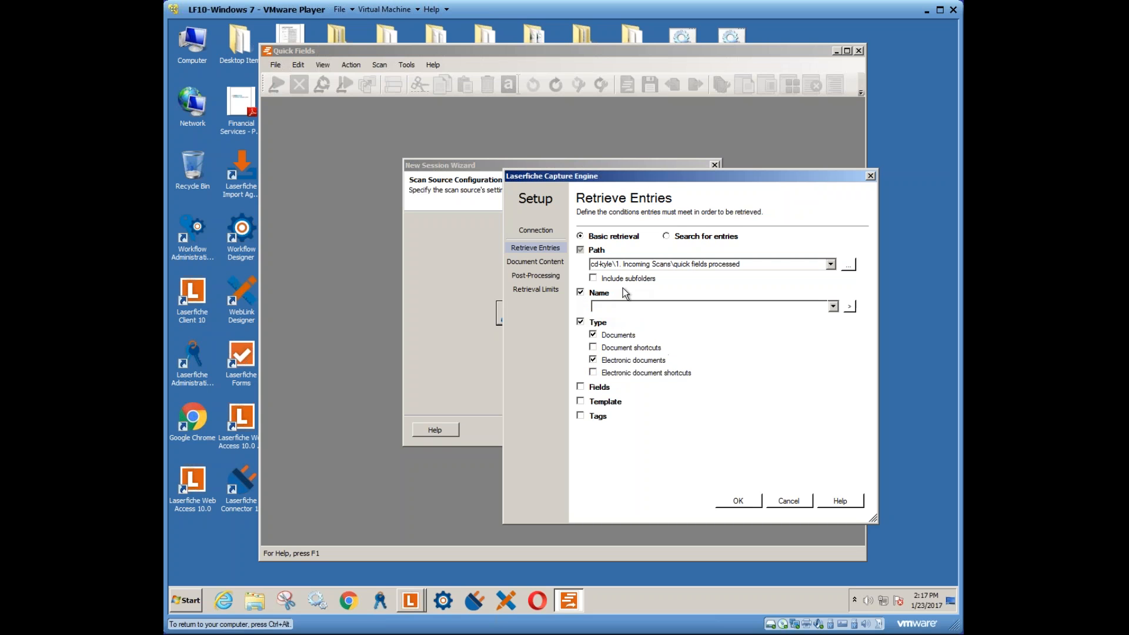
left_click(832, 306)
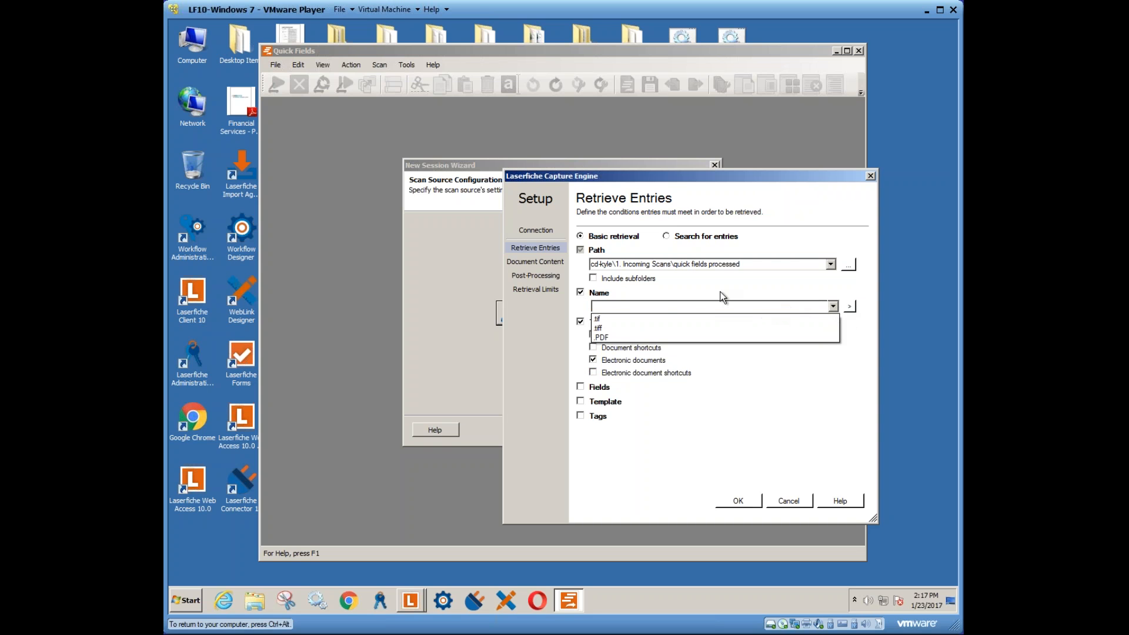
left_click(609, 294)
left_click(581, 291)
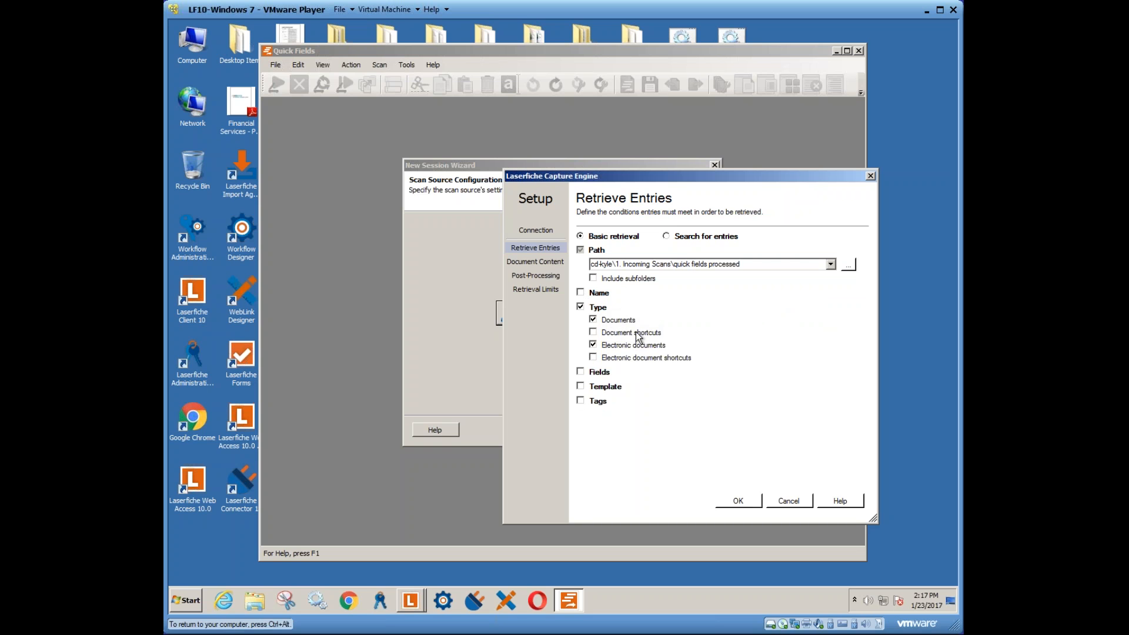
left_click(598, 347)
left_click(580, 372)
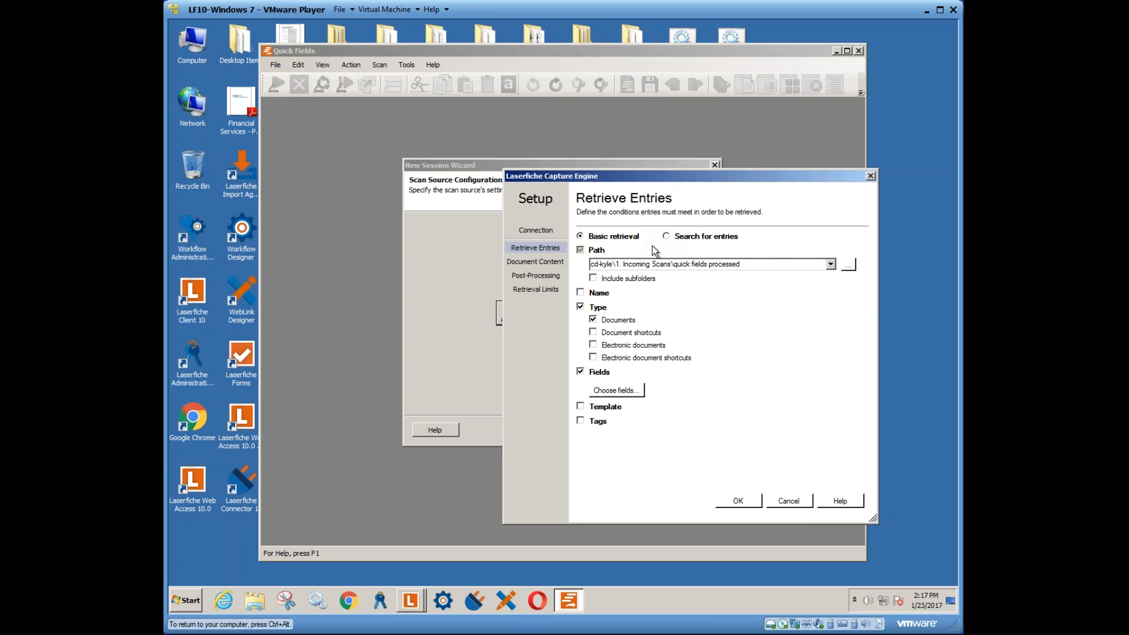
left_click(546, 263)
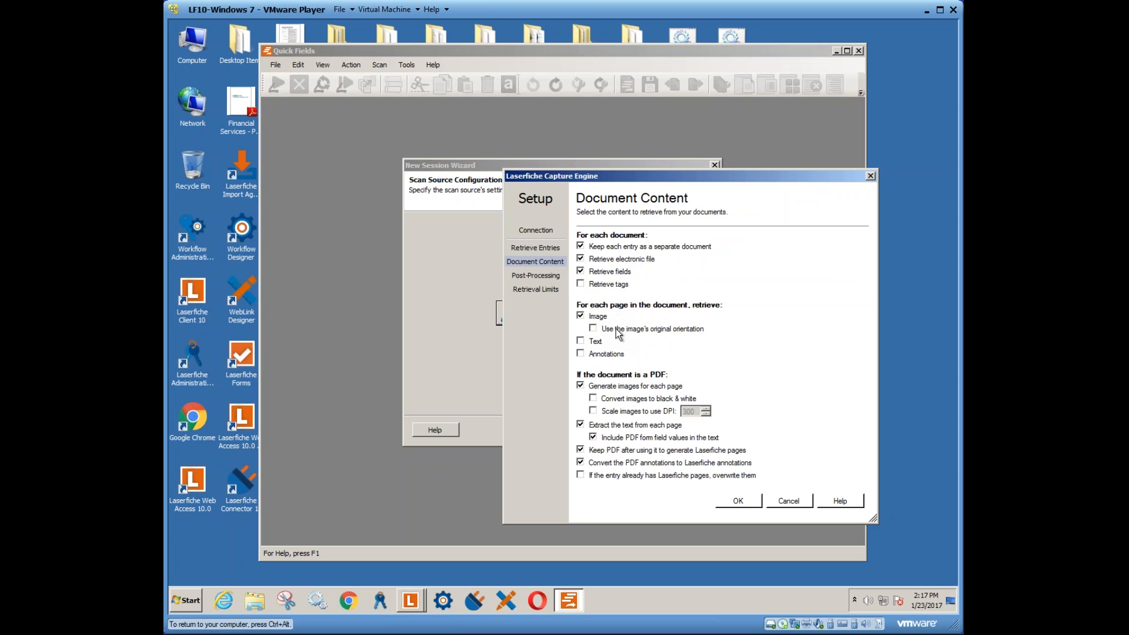
- Convert PDF pages to black-and-white images scaled to 300 DPI, without keeping the PDF
left_click(581, 341)
left_click(581, 354)
left_click(581, 354)
left_click(581, 341)
left_click(631, 401)
left_click(614, 413)
left_click(581, 451)
left_click(834, 500)
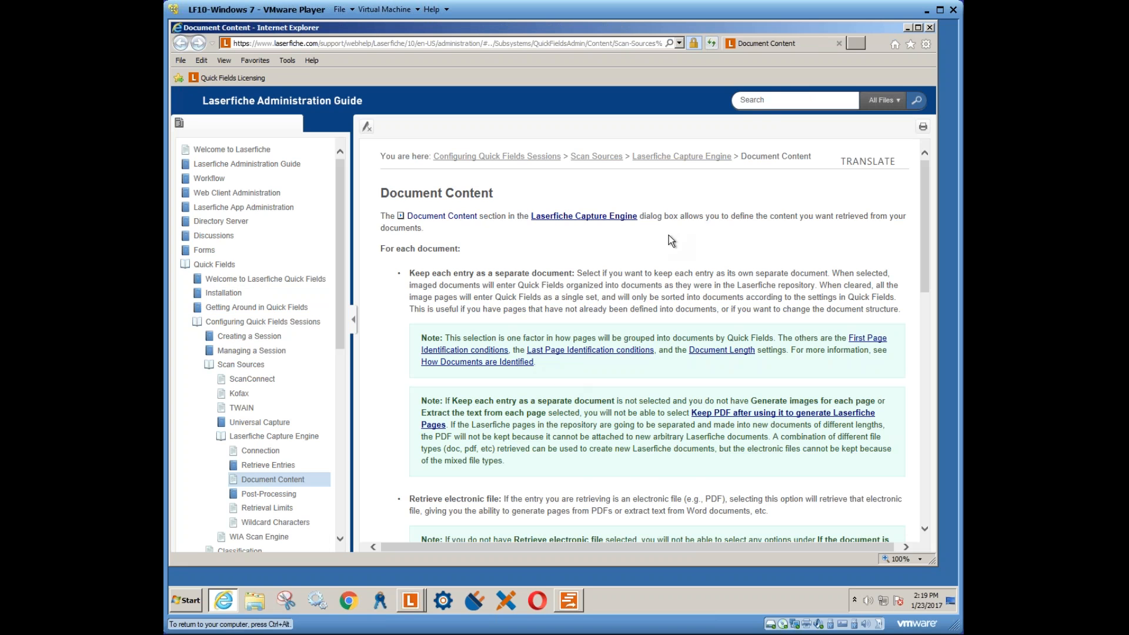
left_click(906, 29)
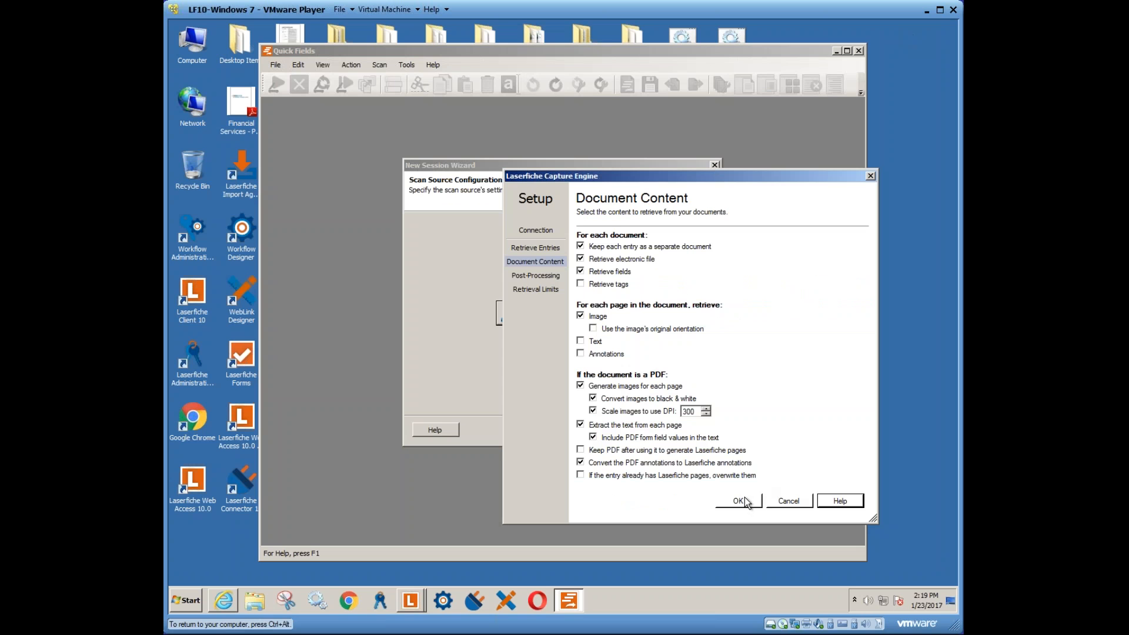
- Add an All documents post-processing group, cancelling the Assign fields action so it stays empty
left_click(538, 276)
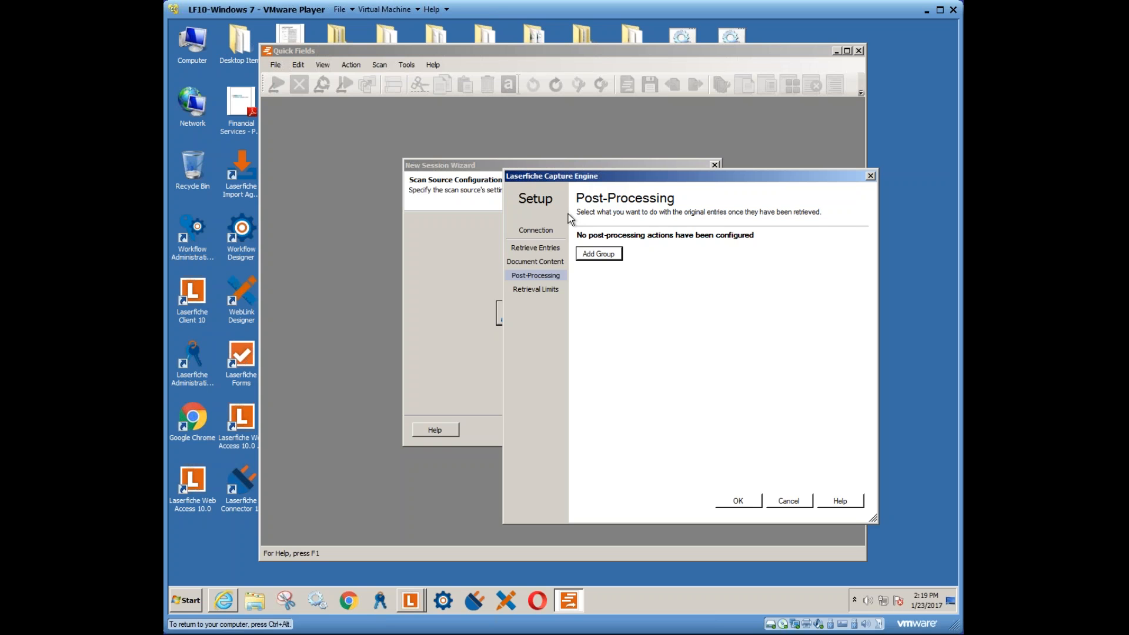
left_click(598, 254)
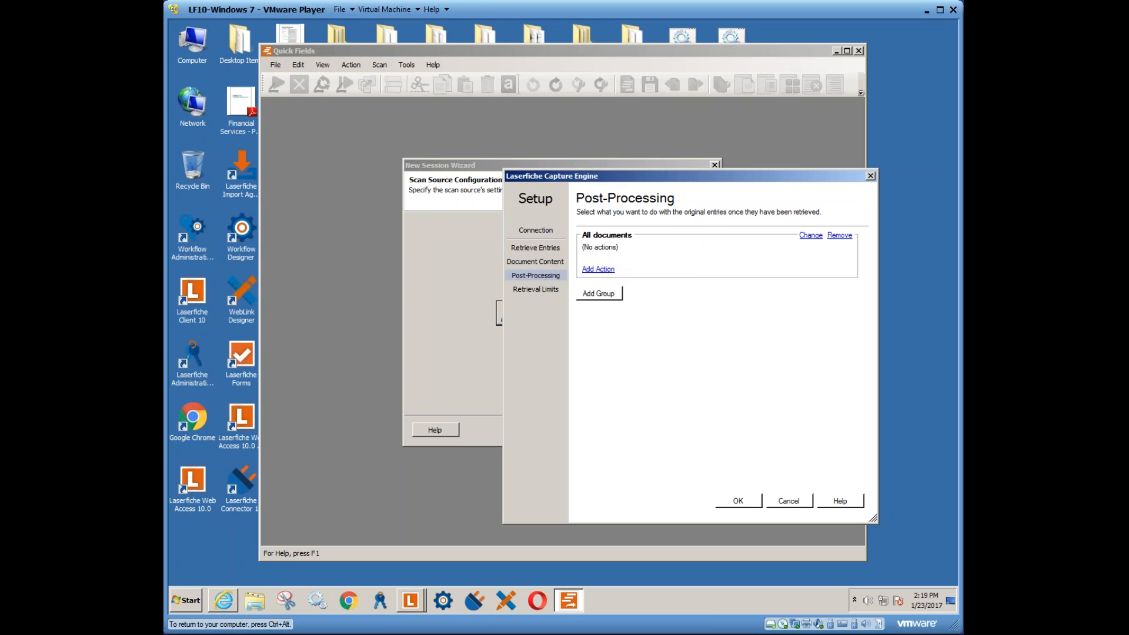
left_click(598, 270)
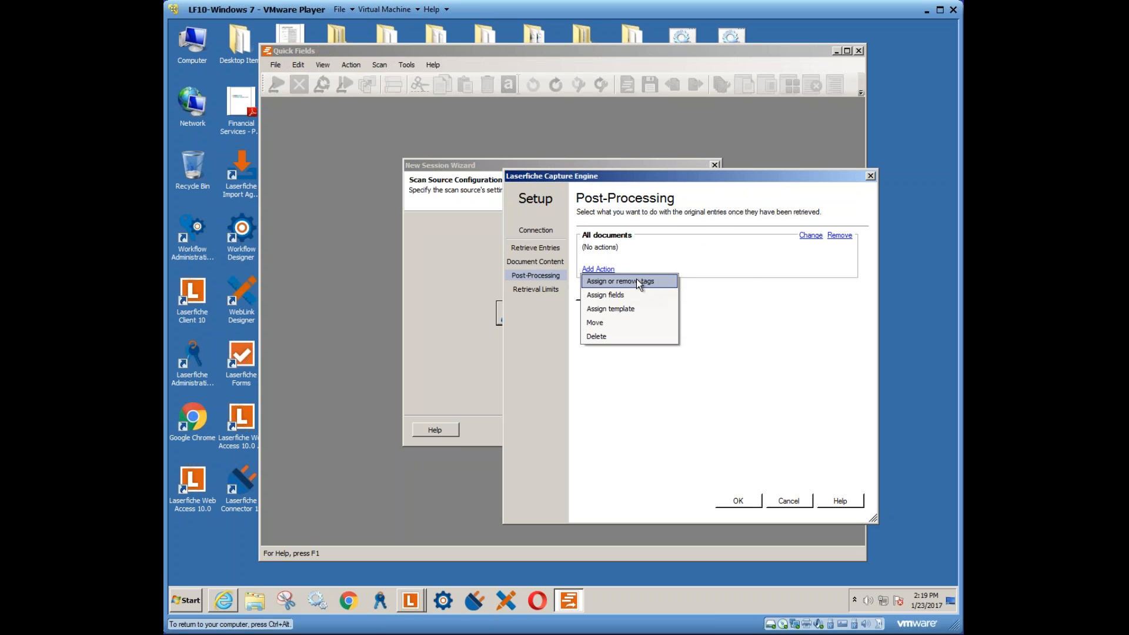
left_click(610, 294)
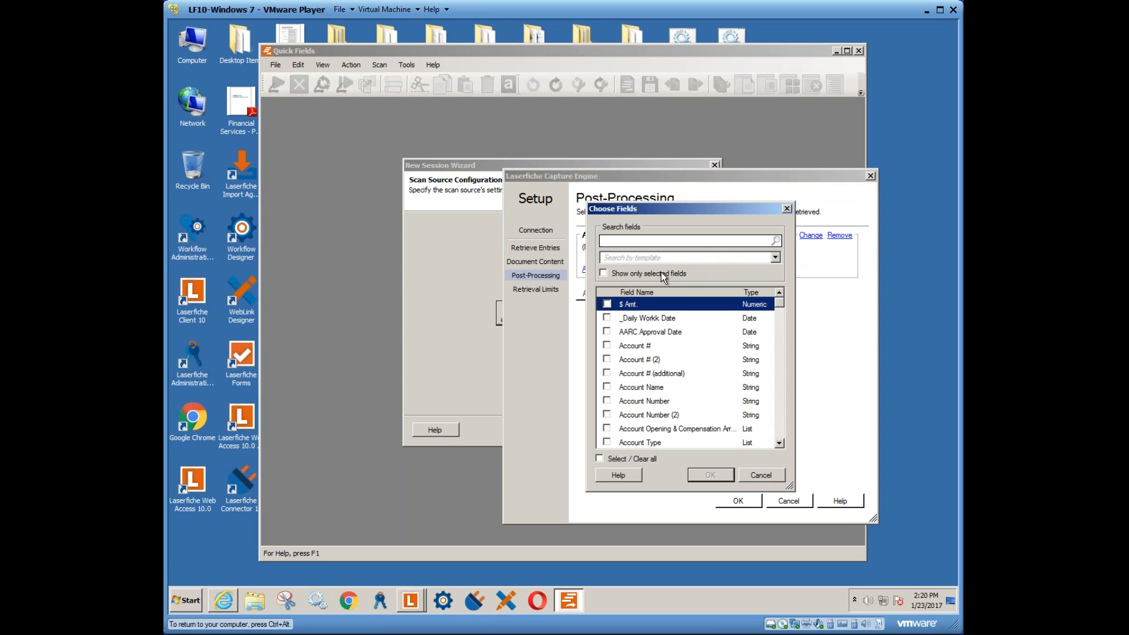
left_click(764, 476)
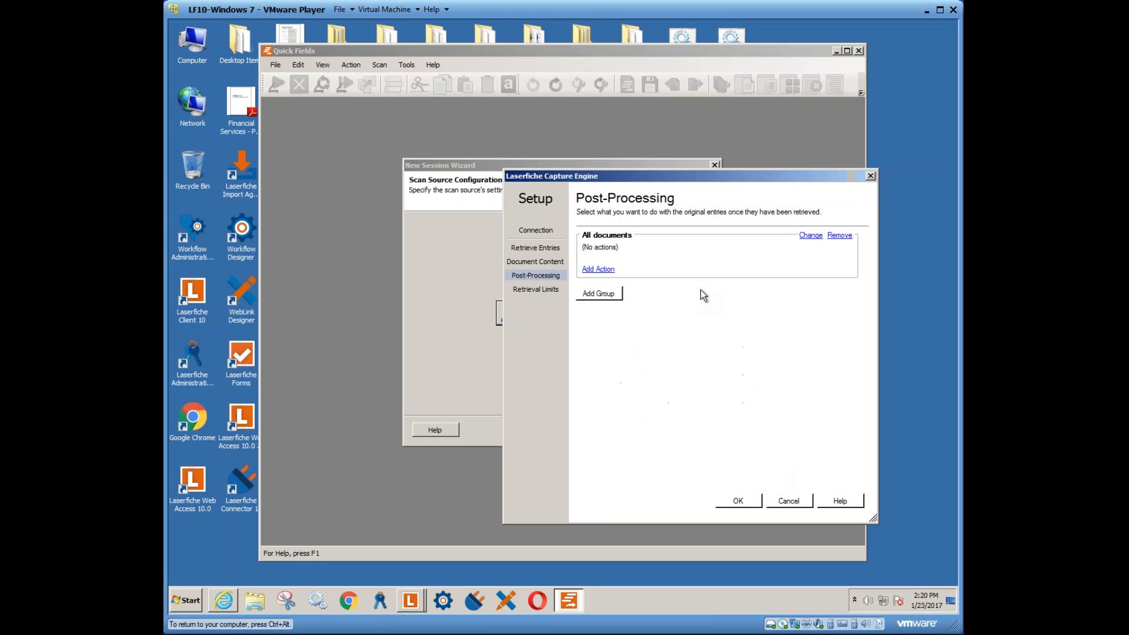
left_click(600, 269)
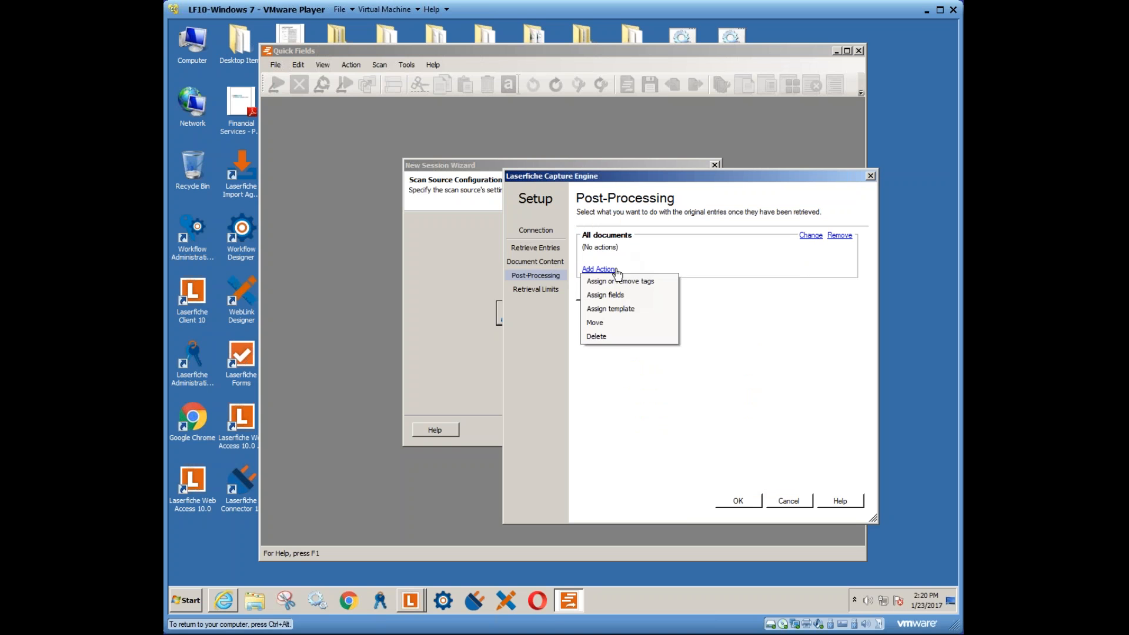
- Add a Move action sending documents to \Client Files\zzzPriorDocs\%(Date)
left_click(609, 323)
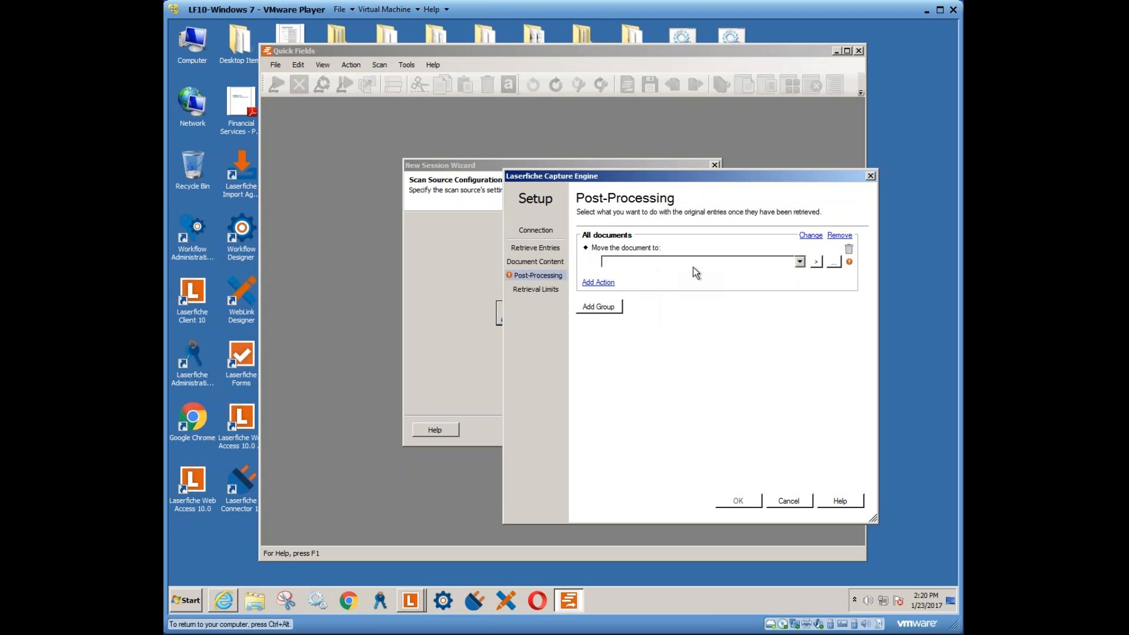
left_click(799, 261)
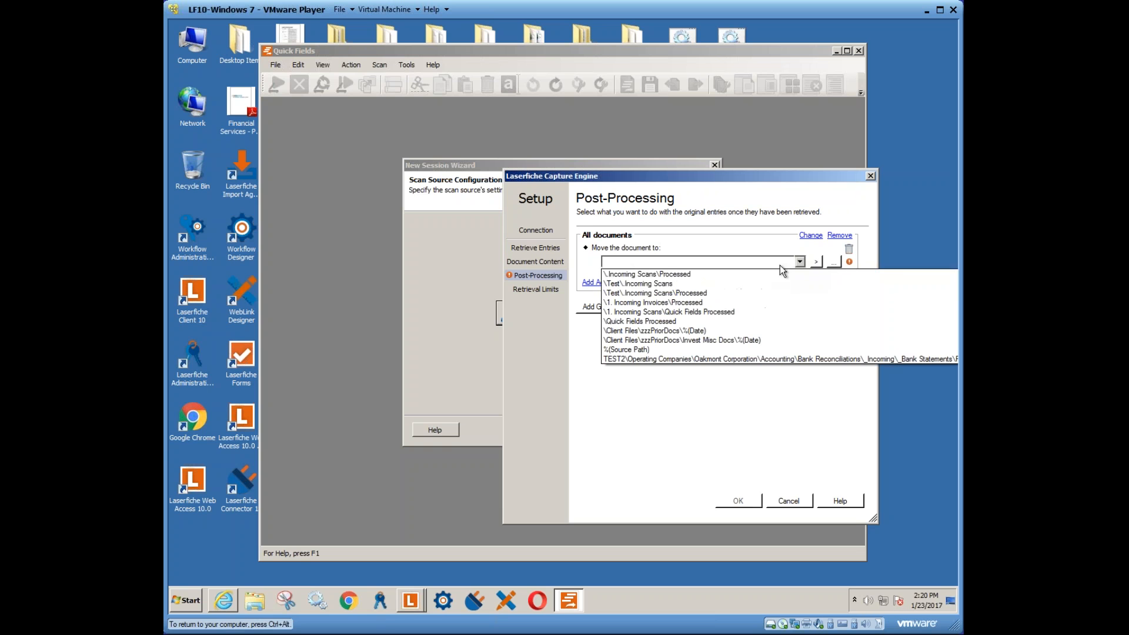
left_click(663, 330)
left_click(721, 262)
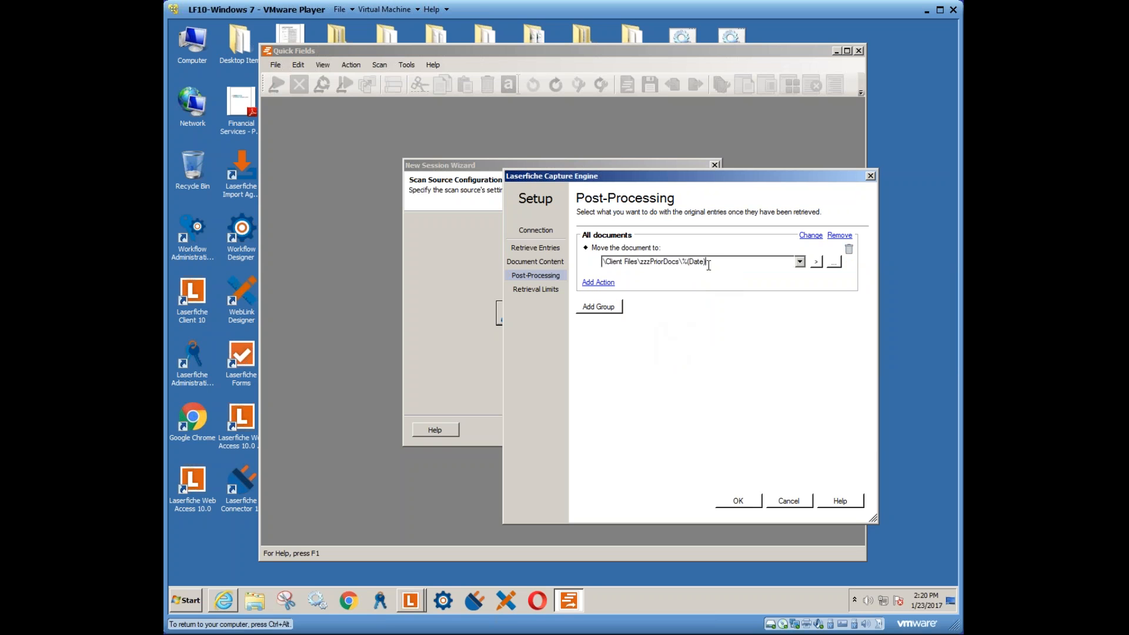
mouse_move(687, 262)
left_mouse_down()
mouse_move(713, 262)
mouse_move(680, 262)
left_mouse_up()
left_click(714, 263)
key("Left")
left_click_drag(706, 262, 684, 262)
left_click(832, 263)
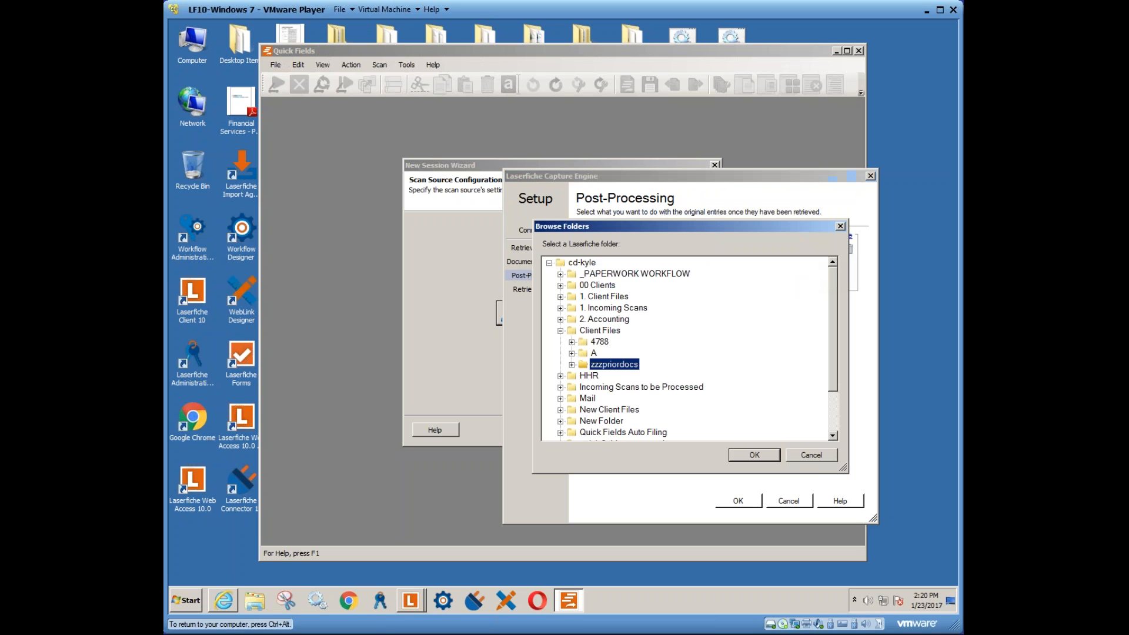
left_click(809, 454)
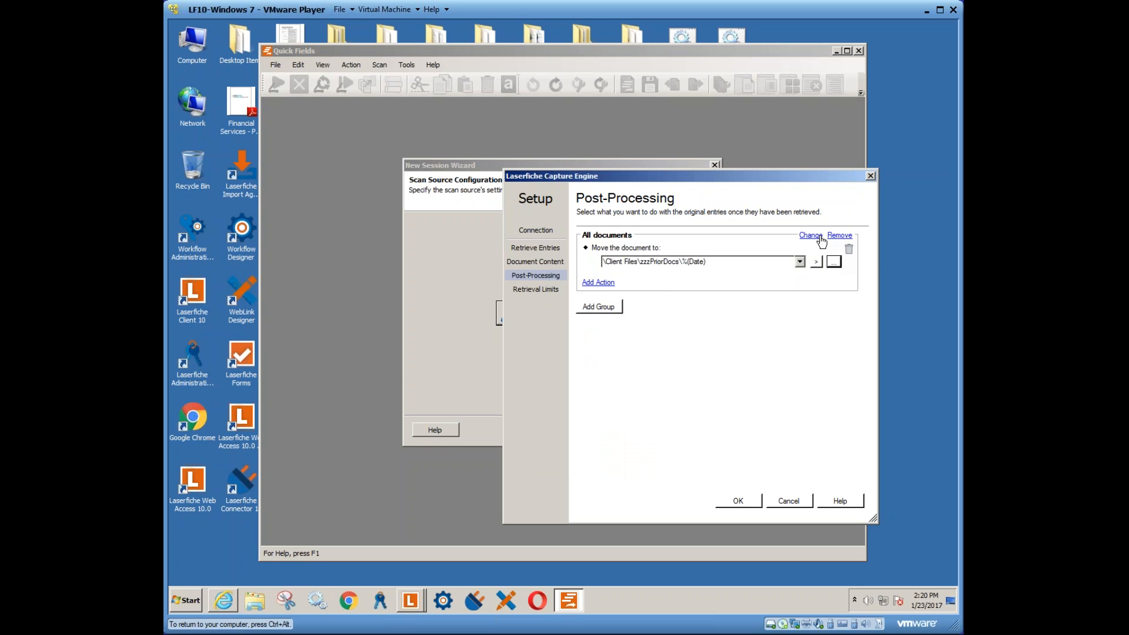
left_click(599, 282)
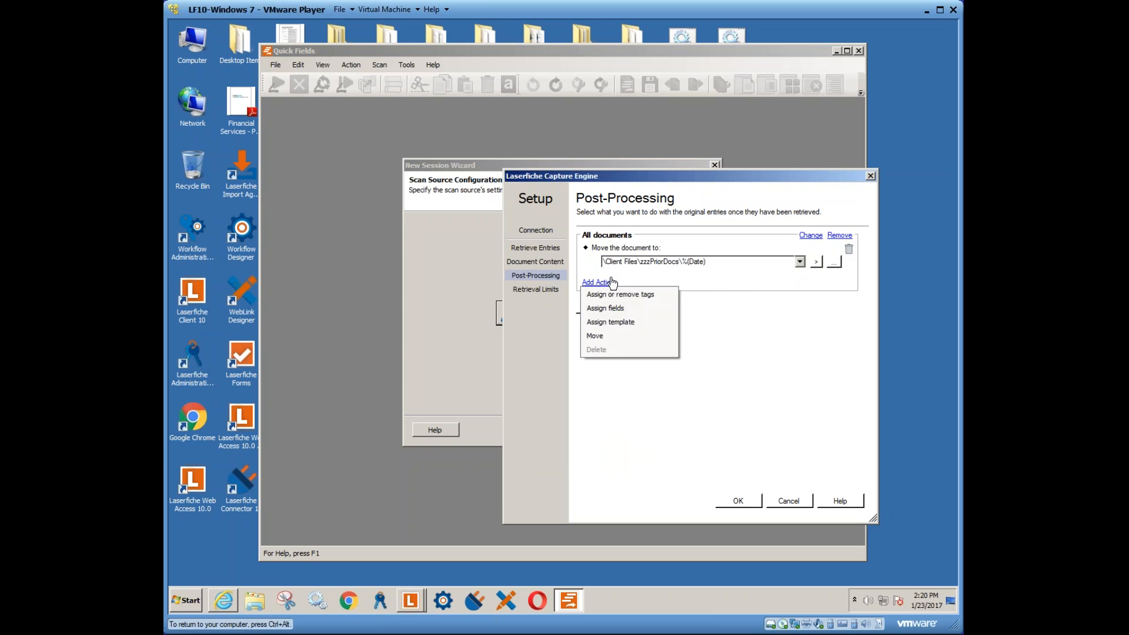
- Try the Assign/Remove Tags and Assign Fields actions, cancelling both without changes
left_click(621, 297)
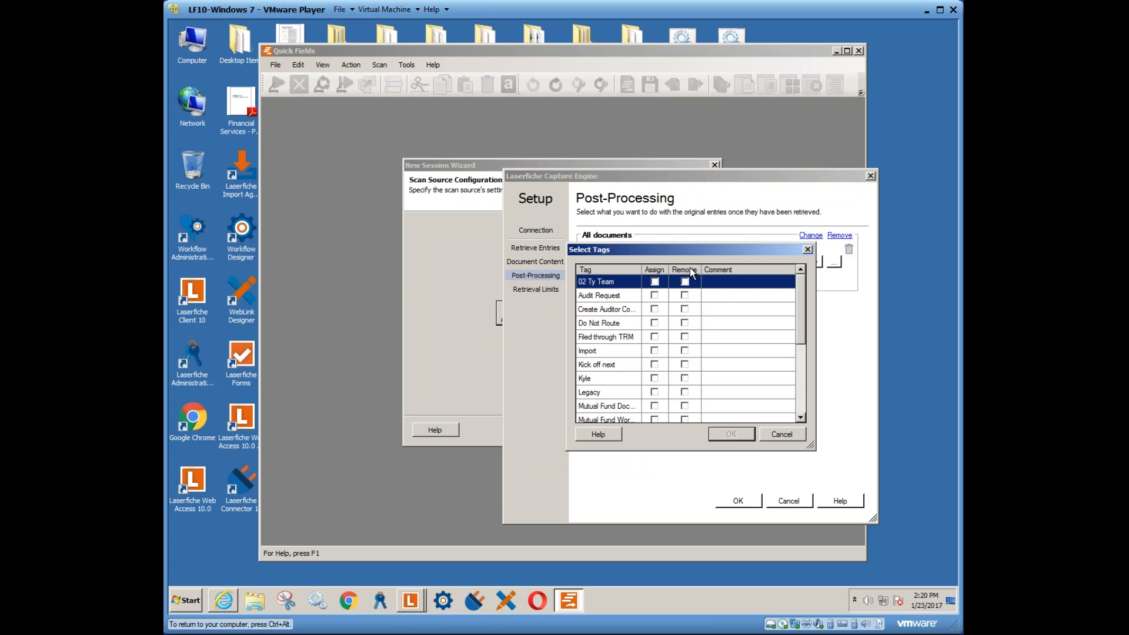
left_click(781, 434)
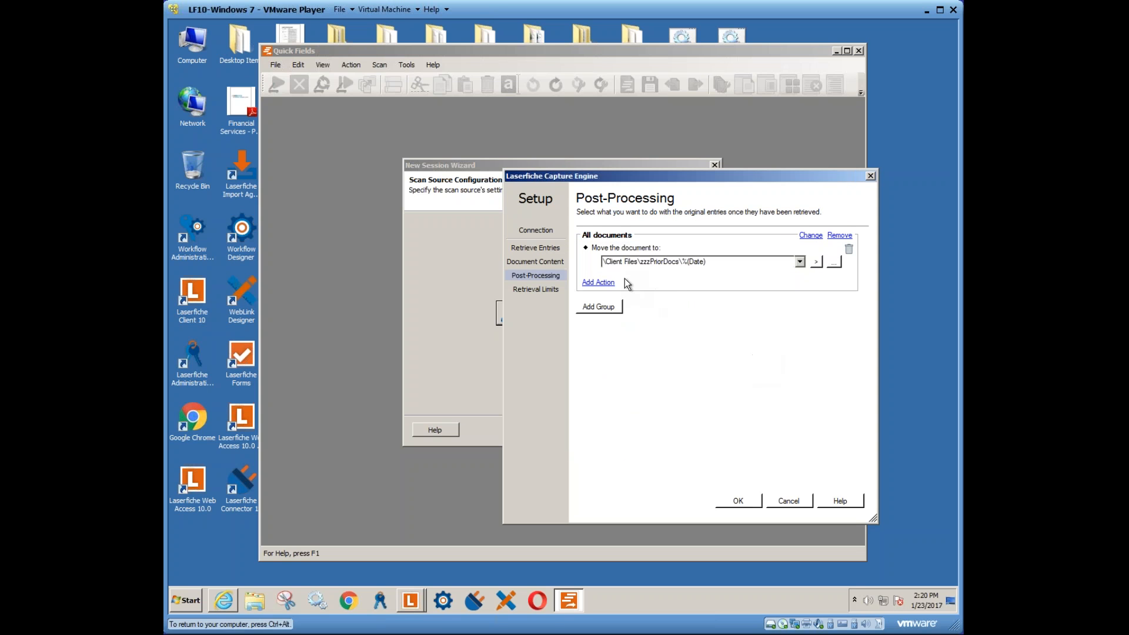
left_click(612, 282)
left_click(617, 308)
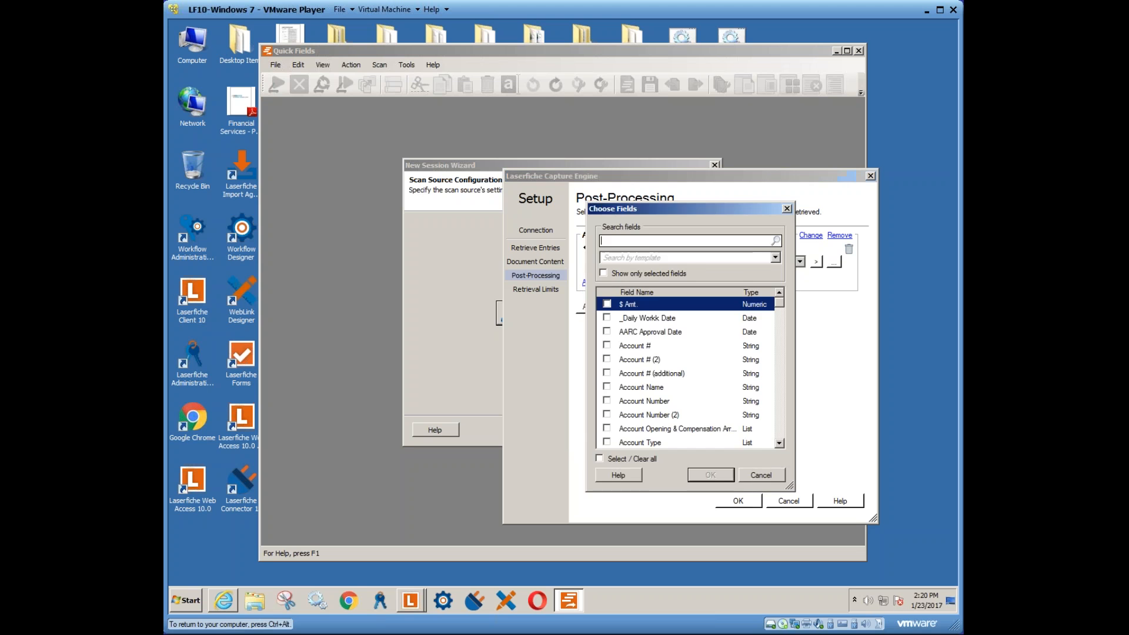
left_click(759, 475)
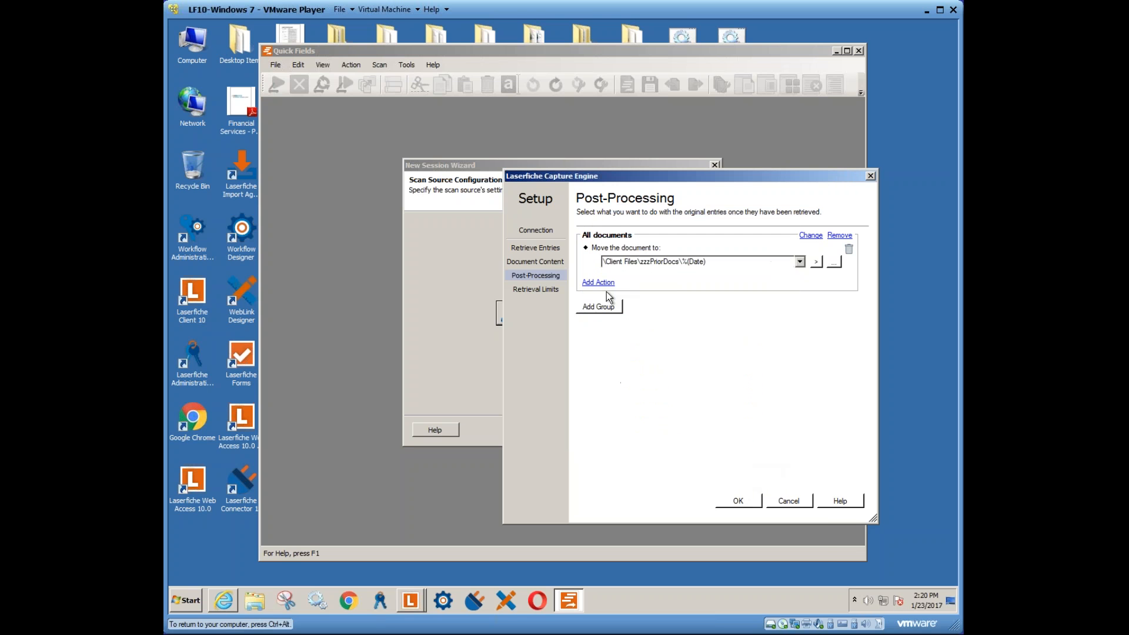
- Add an Assign template action with no template chosen, then show the Retrieval Limits settings
left_click(601, 283)
left_click(619, 324)
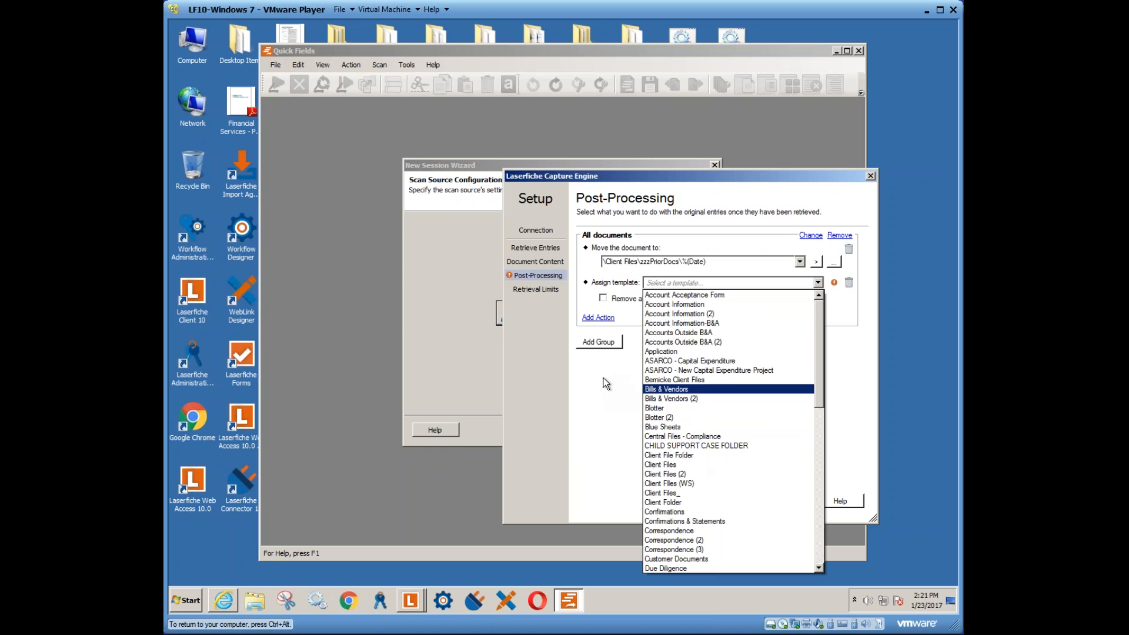
left_click(622, 382)
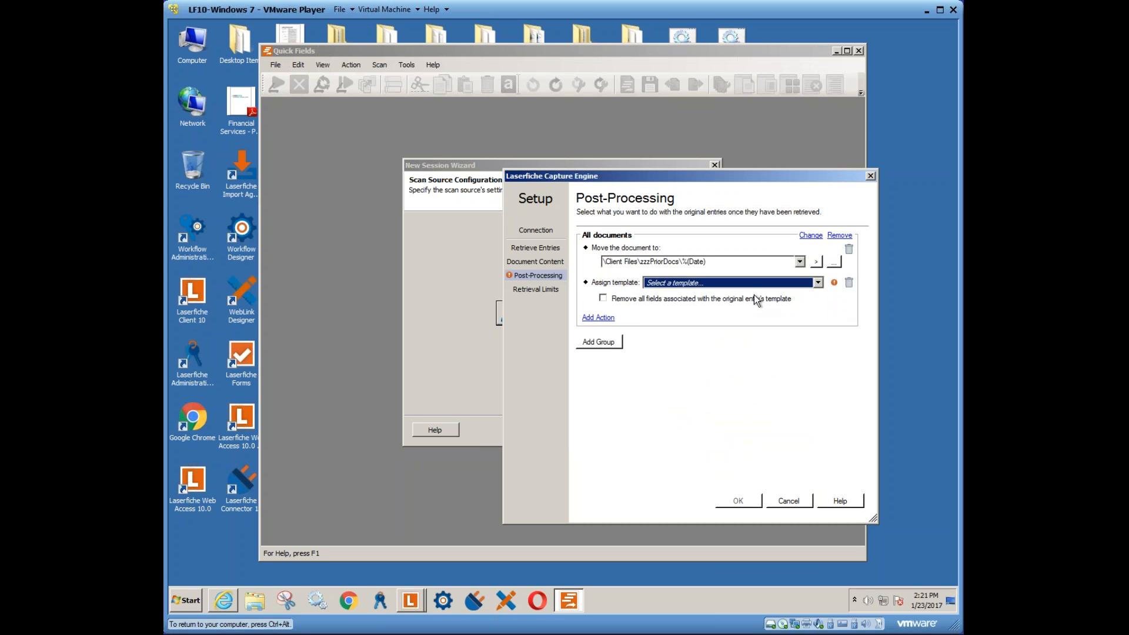
left_click(545, 288)
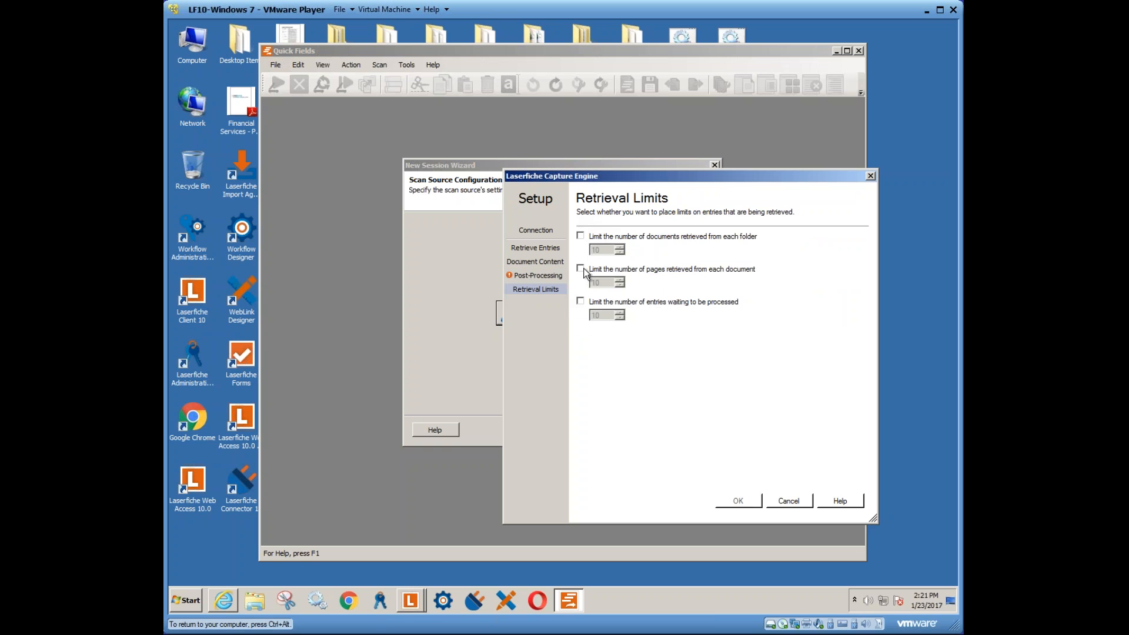
- Limit retrieval to 1 document per folder, leaving the pages-per-document limit off
left_click(581, 236)
left_click_drag(606, 251, 587, 250)
key("BackSpace")
left_click(645, 269)
double_click(601, 284)
type("1")
left_click(581, 269)
- Delete the unfinished Assign template post-processing action and close the Capture Engine setup with OK
left_click(786, 504)
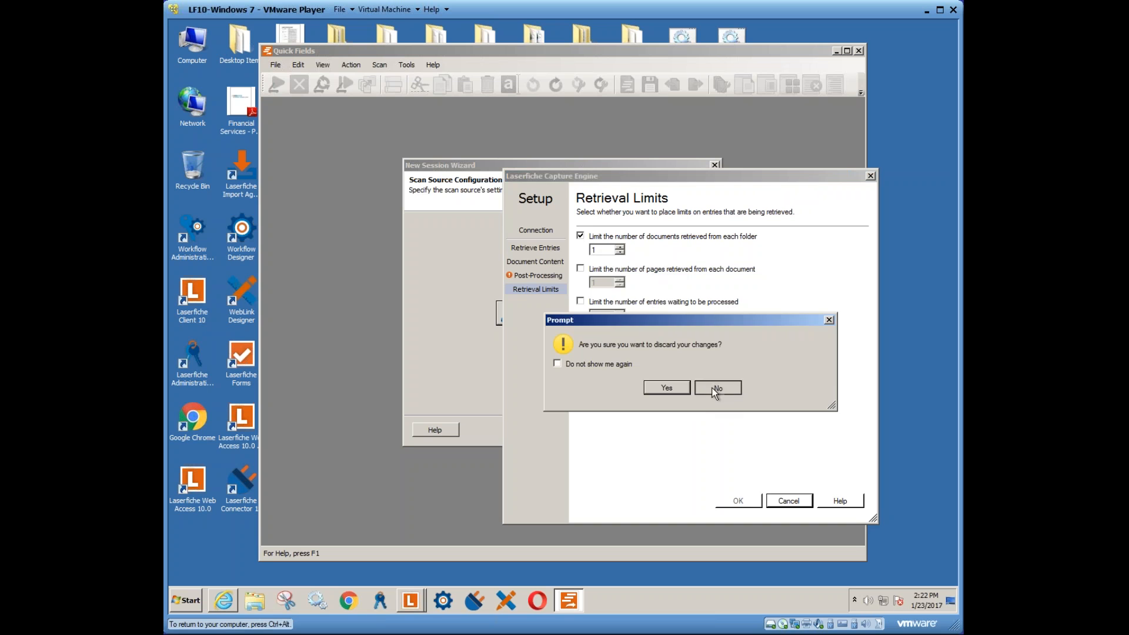
left_click(729, 387)
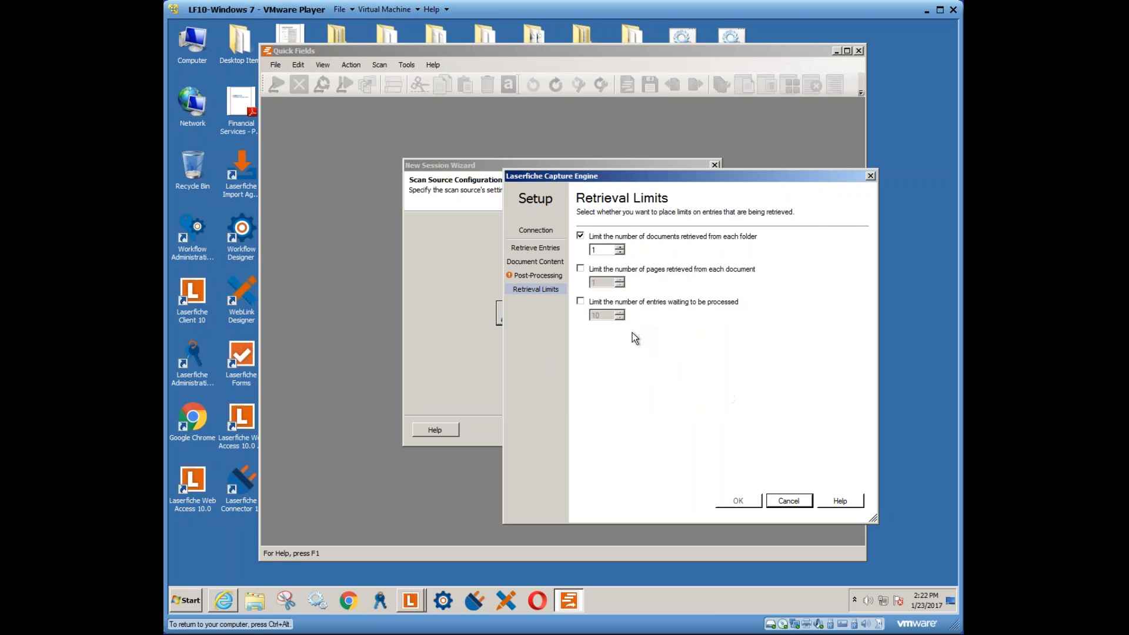
left_click(546, 275)
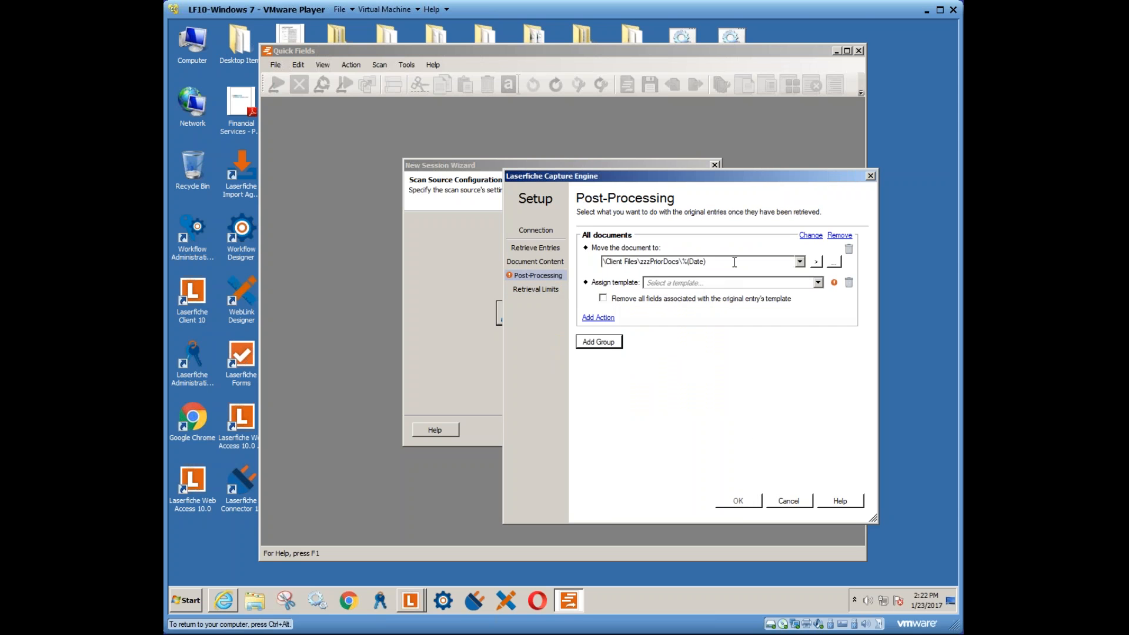
left_click(850, 282)
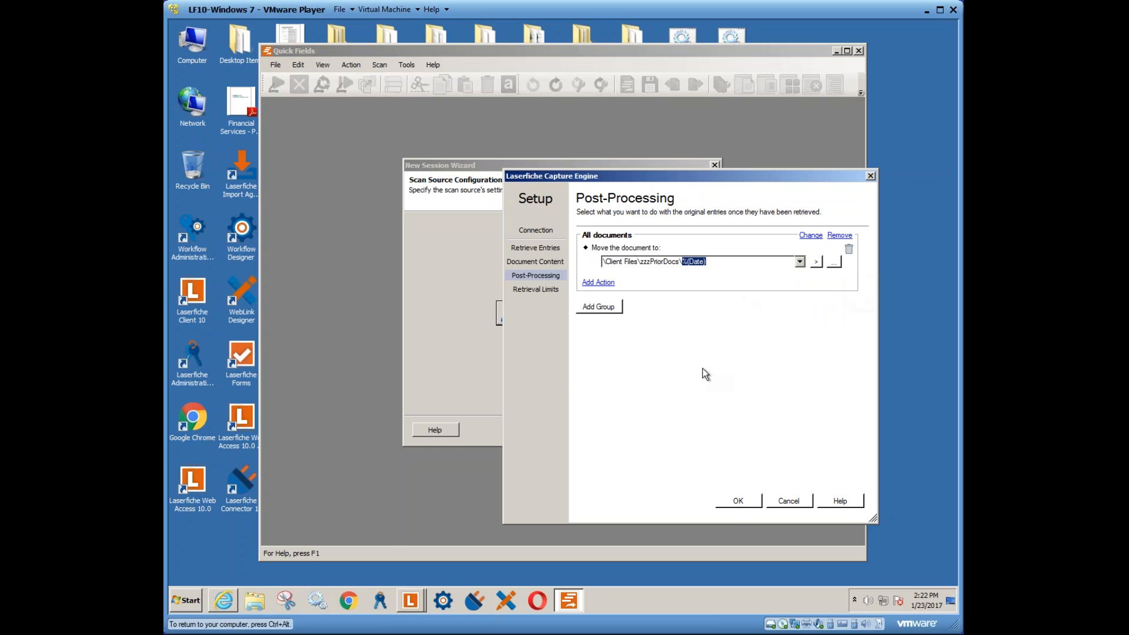
left_click(743, 501)
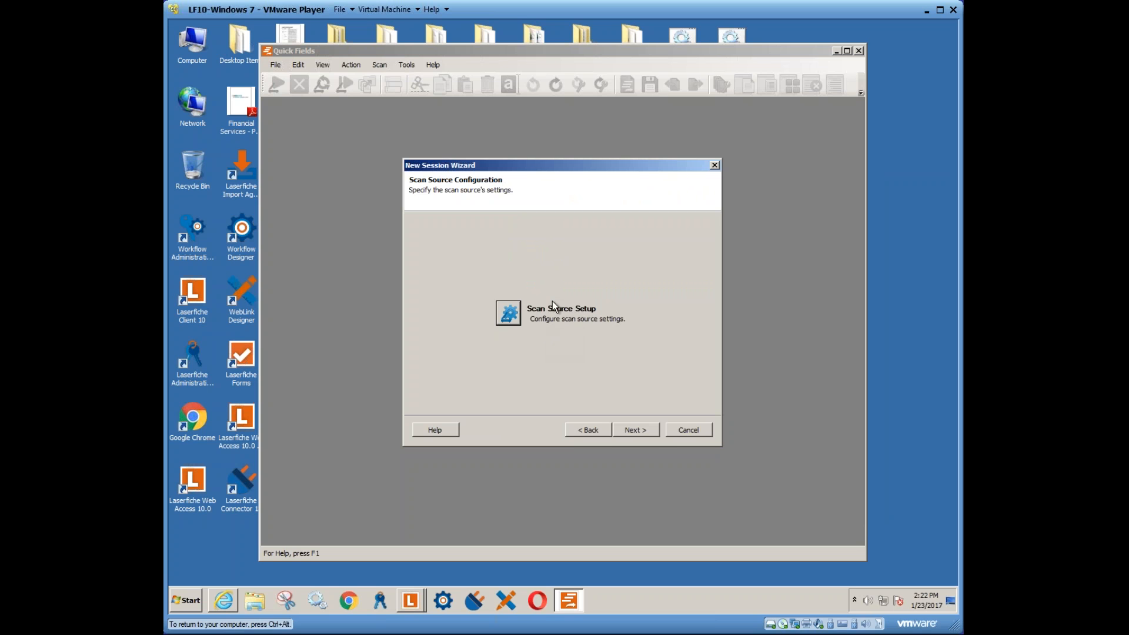
- Select the first repository on localhost and enter a user name and password for password sign-in
left_click(633, 430)
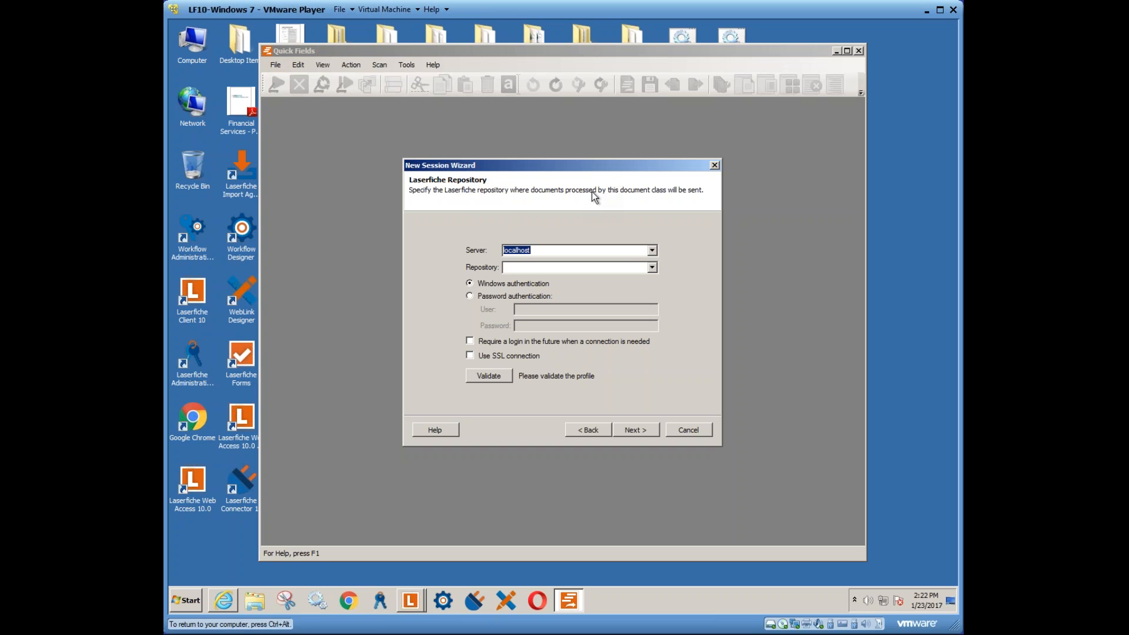
left_click(573, 267)
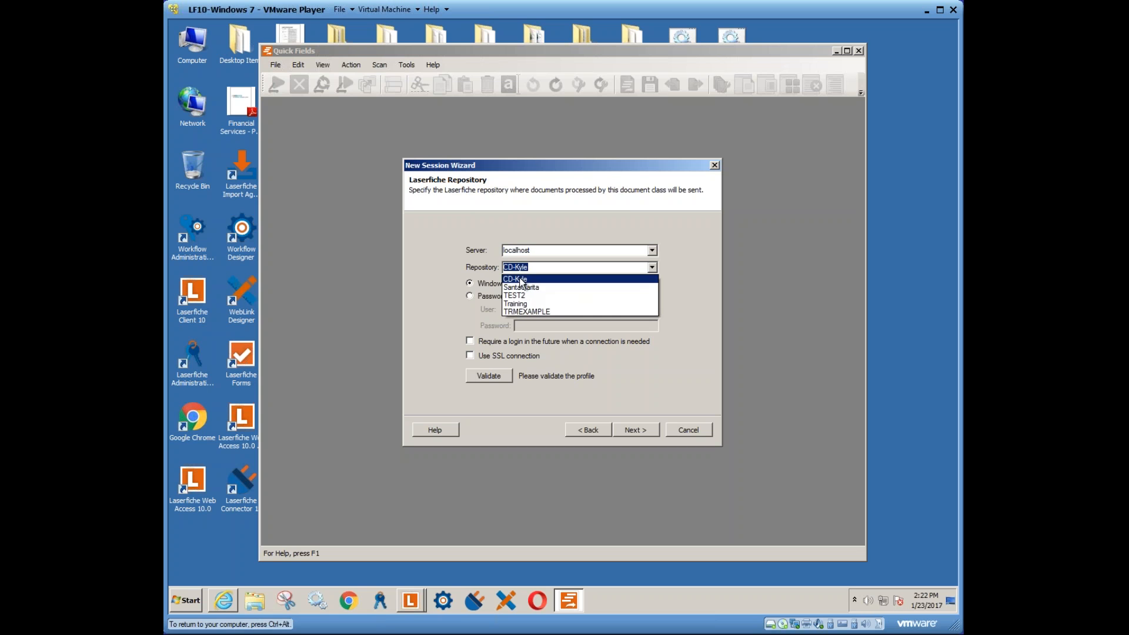
left_click(573, 280)
left_click(507, 298)
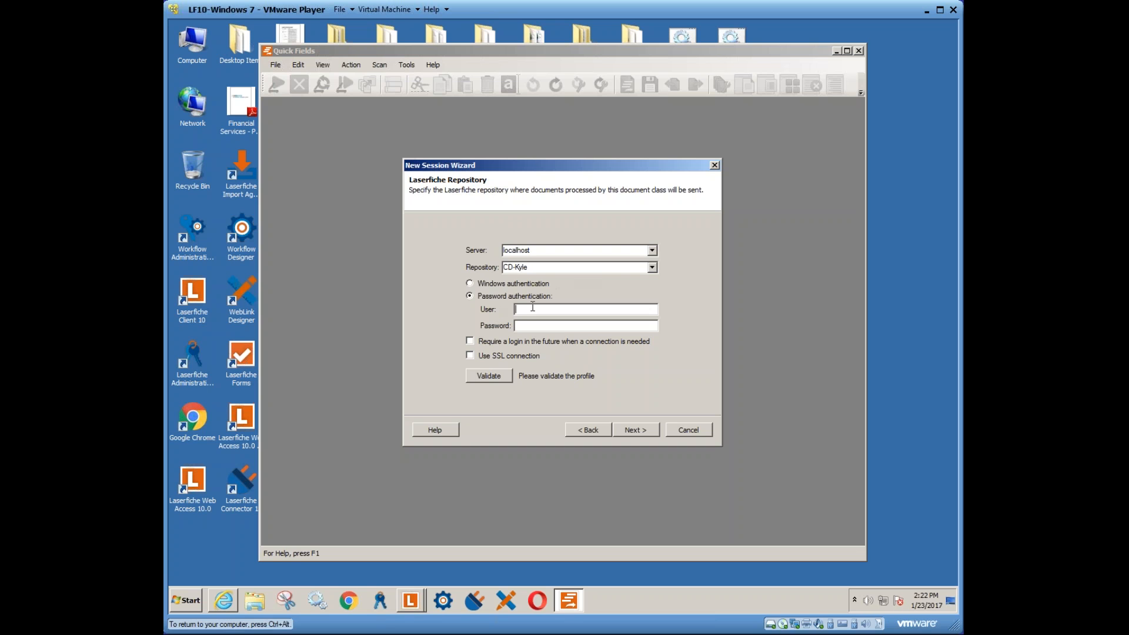
type("admin")
key("Tab")
type("******")
- Re-enter the password and validate the connection until it succeeds, then continue
left_click(489, 377)
right_click(412, 599)
left_click(413, 581)
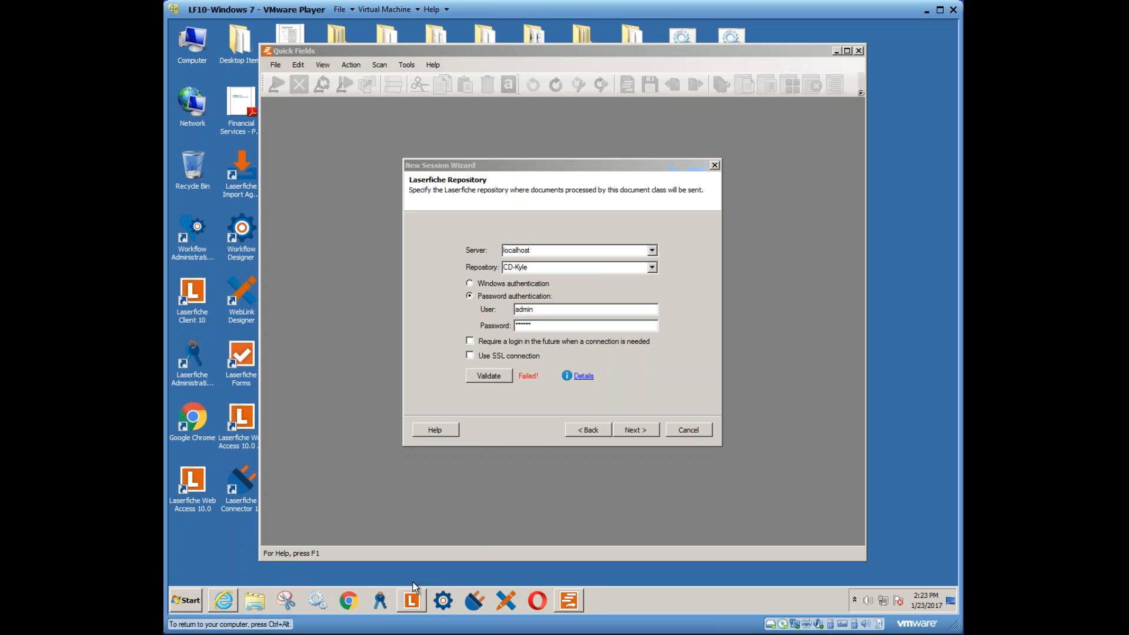
left_click(492, 376)
left_click_drag(532, 326, 491, 322)
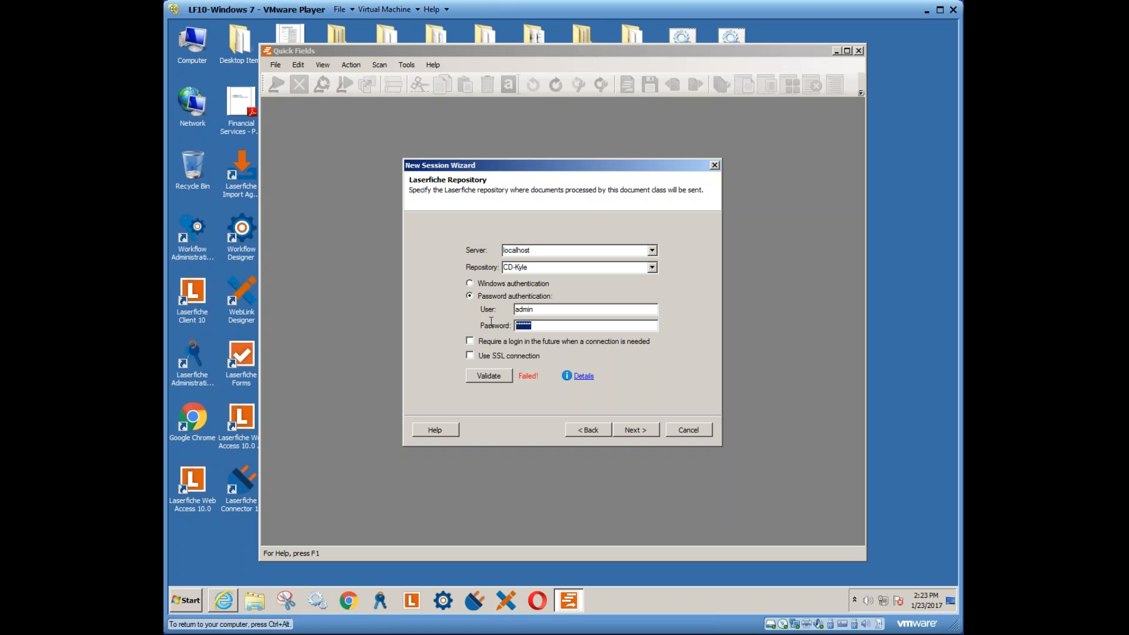
type("admin")
left_click(489, 373)
left_click(635, 430)
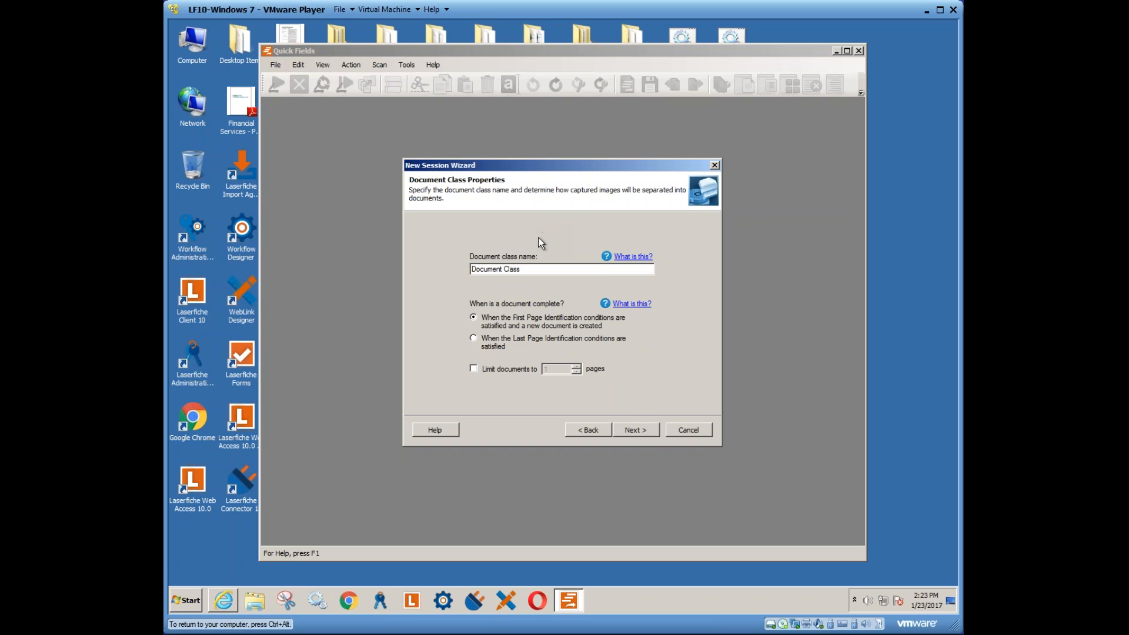
- Rename the document class to Invoices
left_click_drag(537, 168, 560, 161)
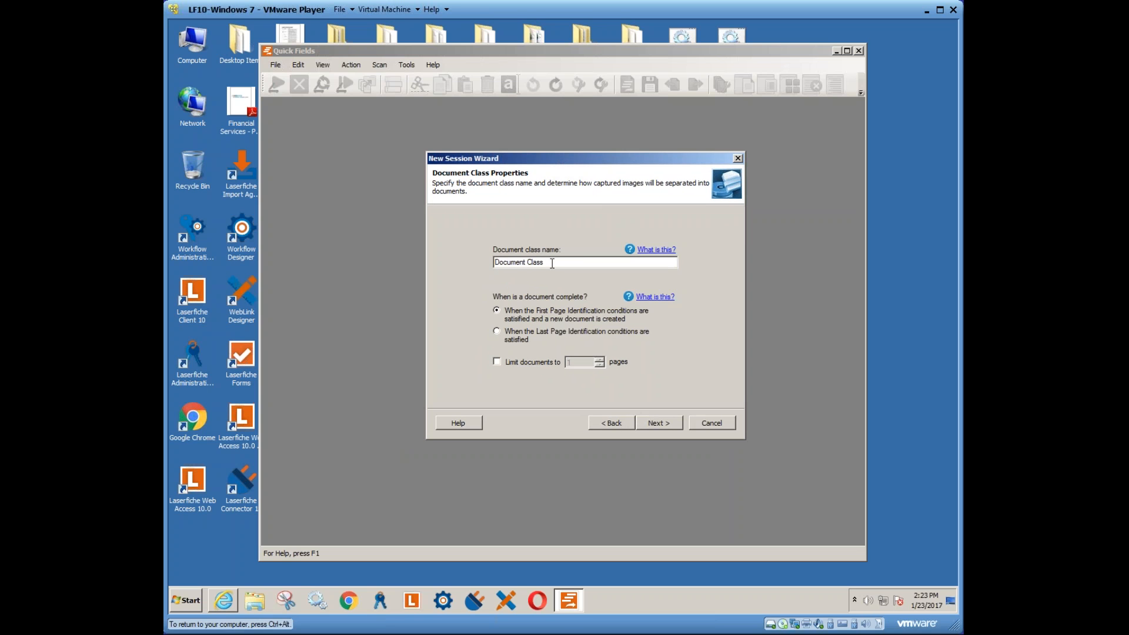
left_click_drag(552, 263, 480, 262)
type("Invoices")
- End documents at the First Page Identification conditions with no page-count limit
left_click(495, 308)
left_click(497, 361)
double_click(583, 364)
type("3")
left_click(535, 361)
left_click(658, 423)
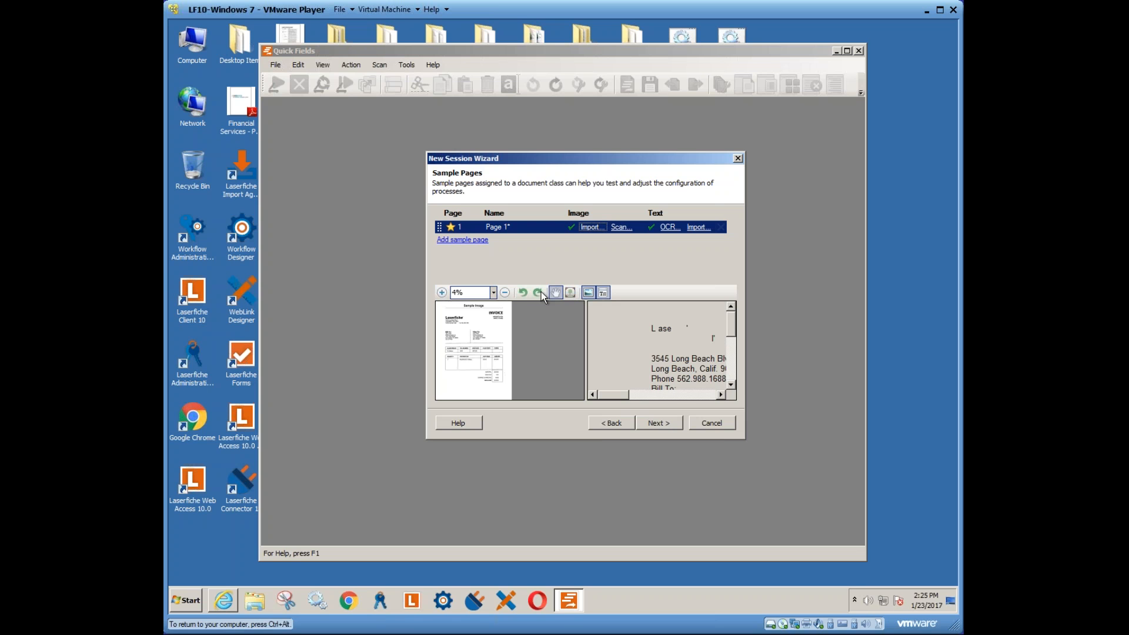
- Cancel the sample image import and advance past the Sample Pages step
left_click(593, 227)
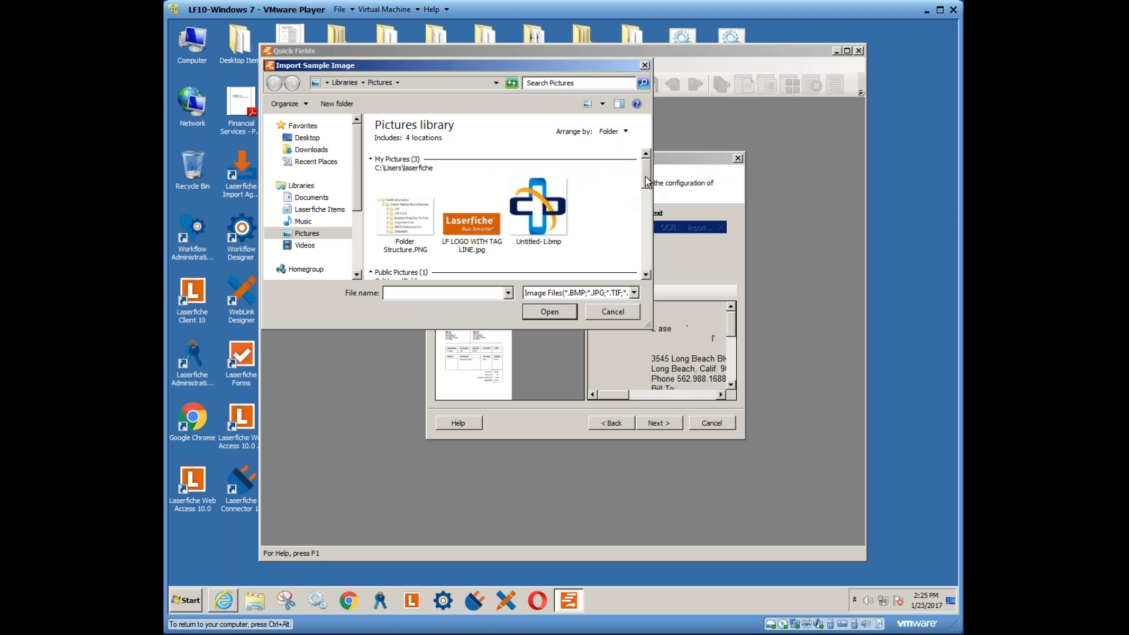
left_click_drag(645, 176, 636, 253)
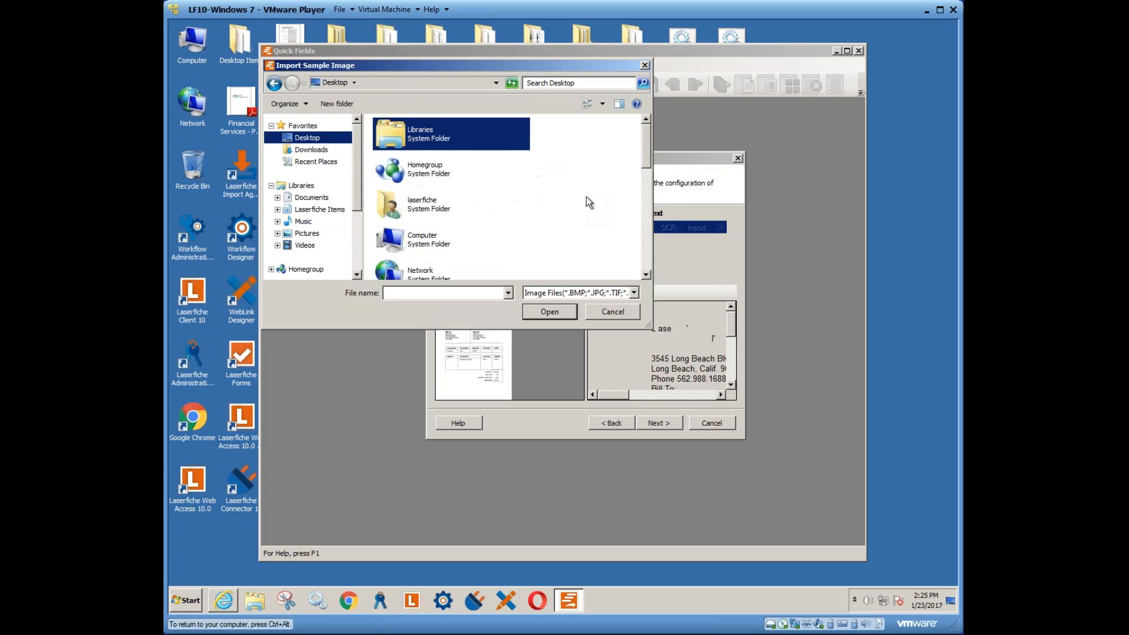
scroll(647, 168, "down", 6)
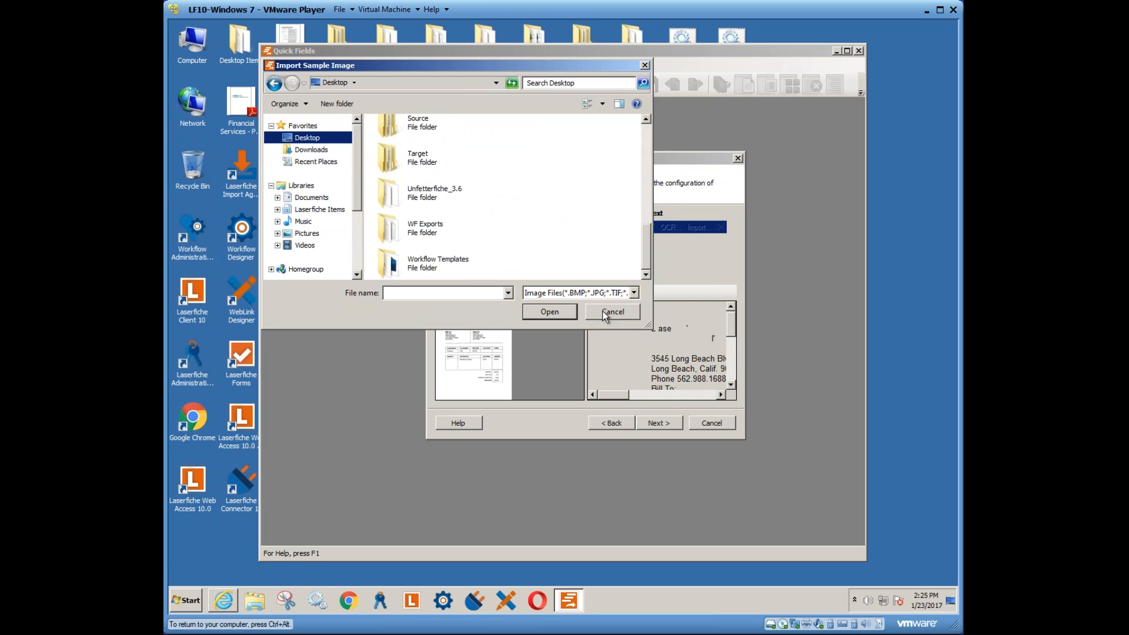
left_click(605, 317)
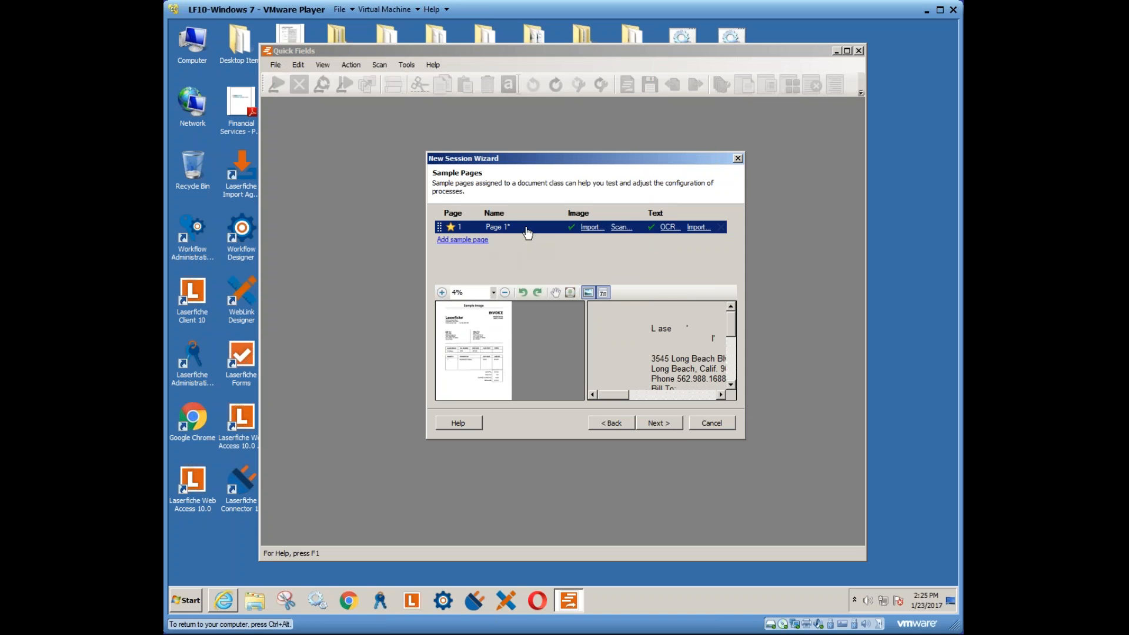
left_click(655, 422)
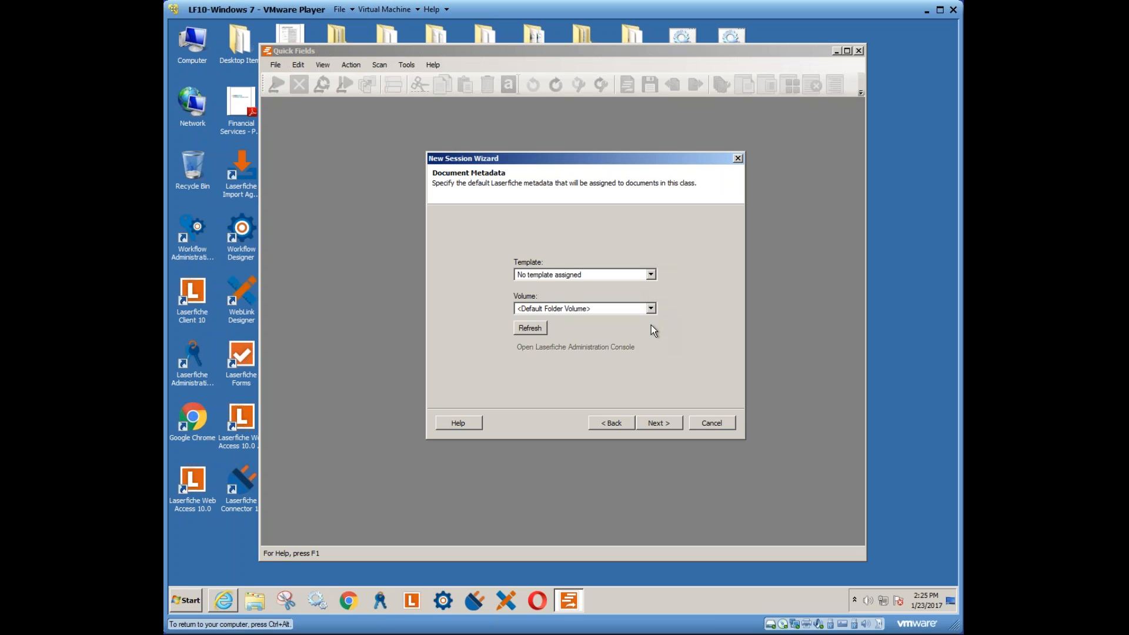
- Set the volume to DEFAULT and the template to Invoices, then continue to Document Location
left_click(651, 308)
left_click(584, 332)
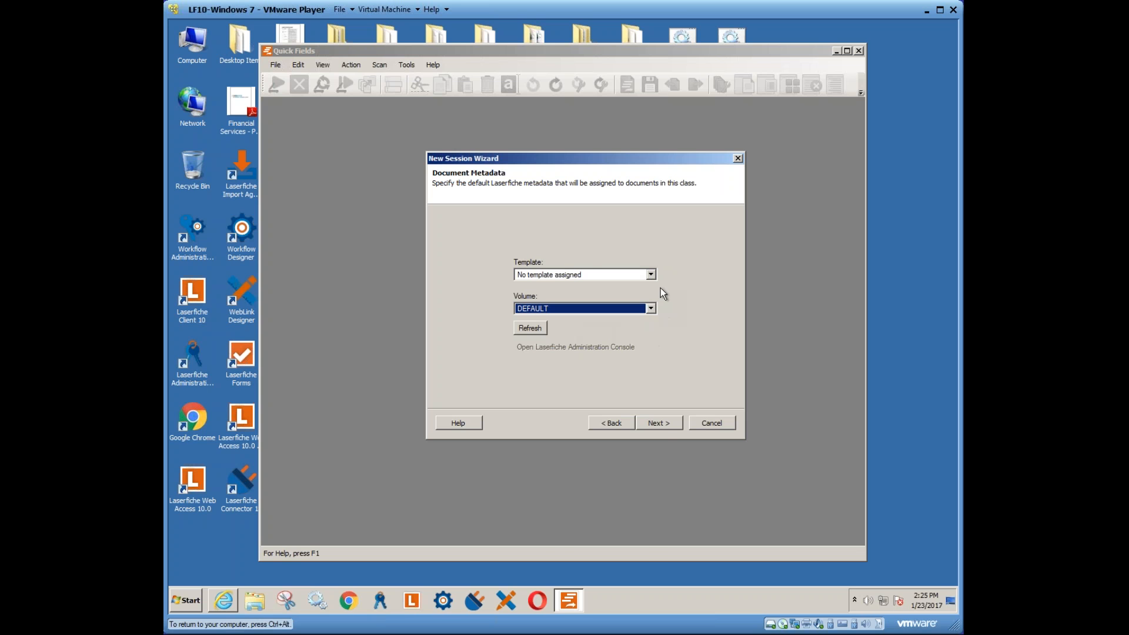
left_click(651, 275)
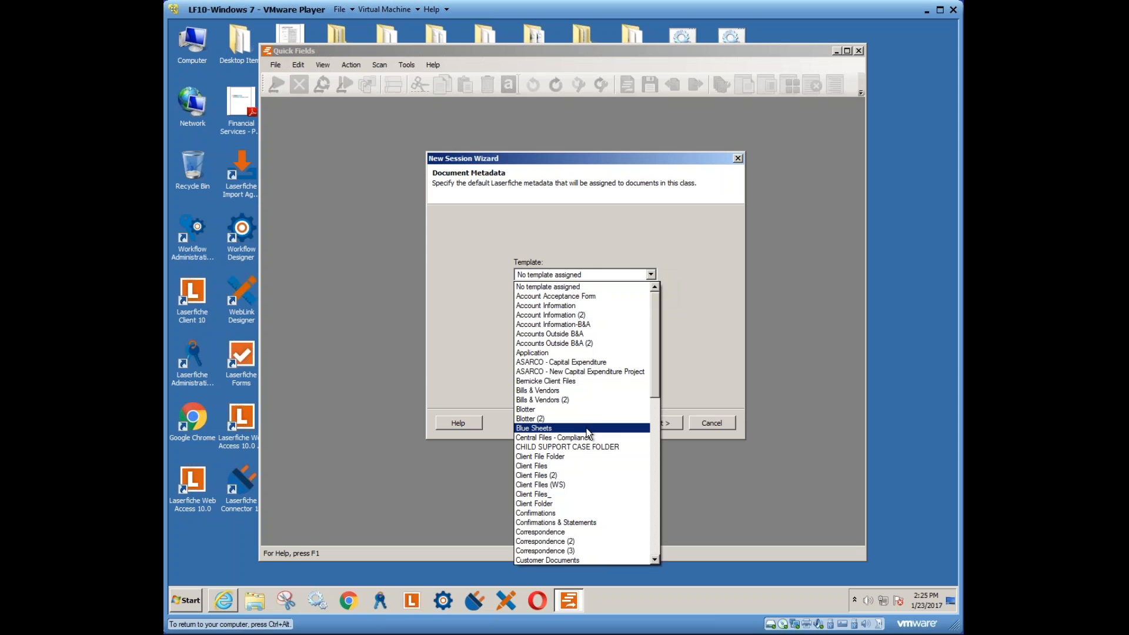
left_click(550, 466)
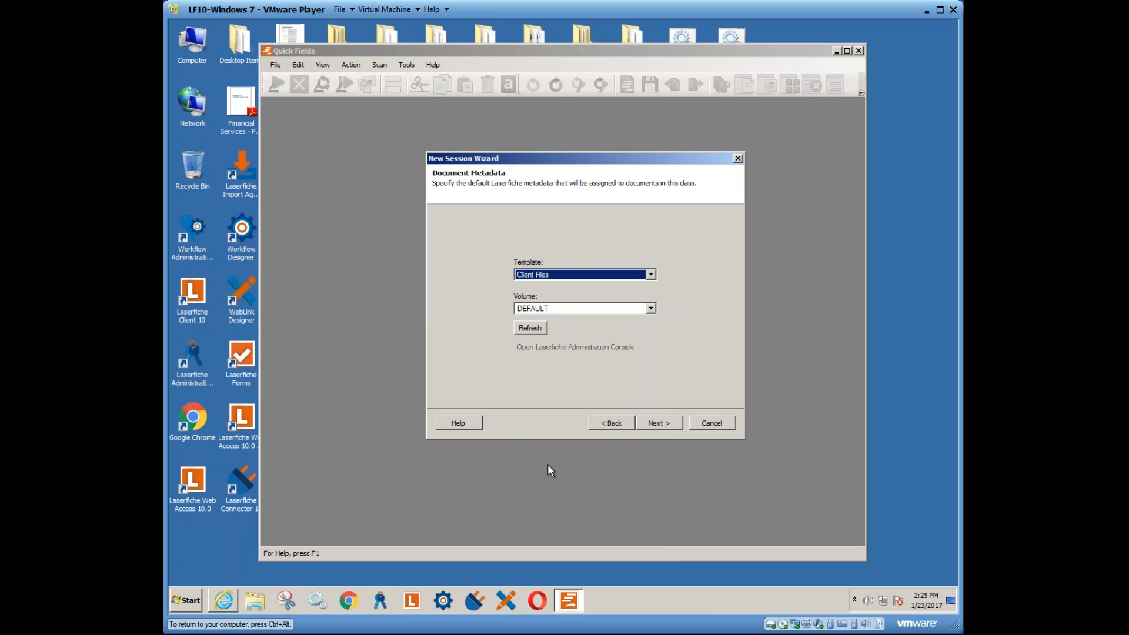
left_click(651, 274)
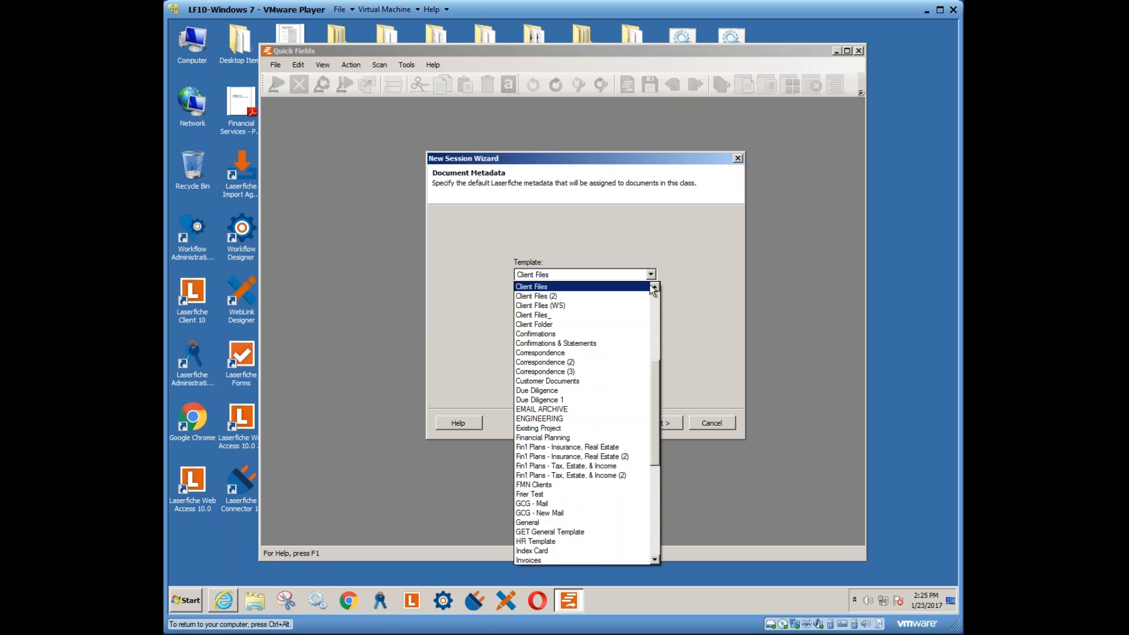
left_click(541, 560)
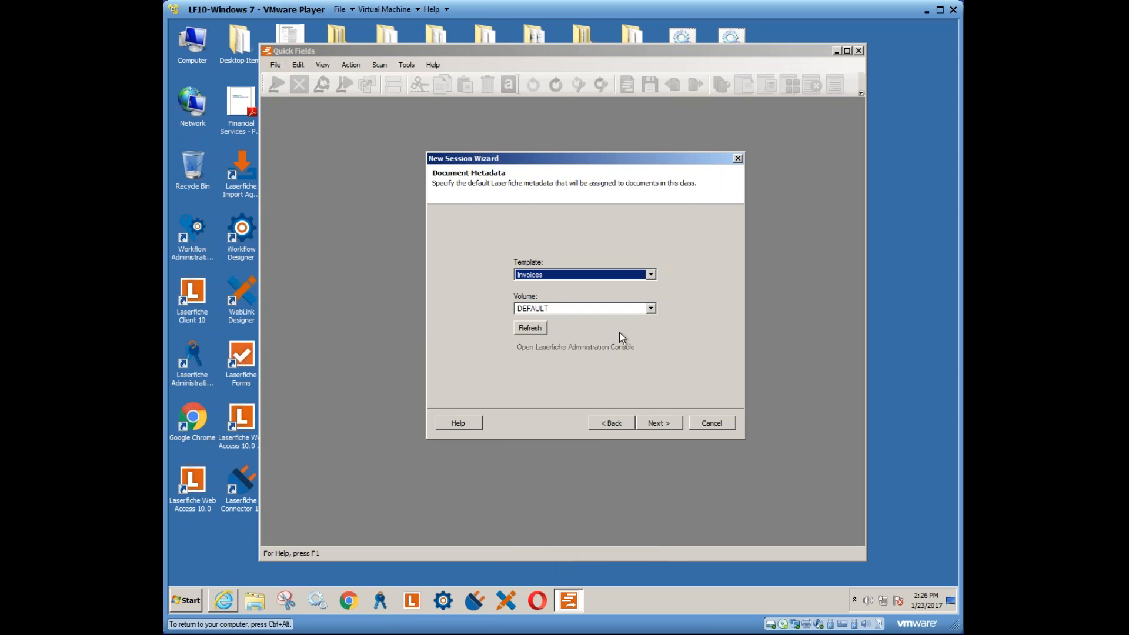
left_click(657, 424)
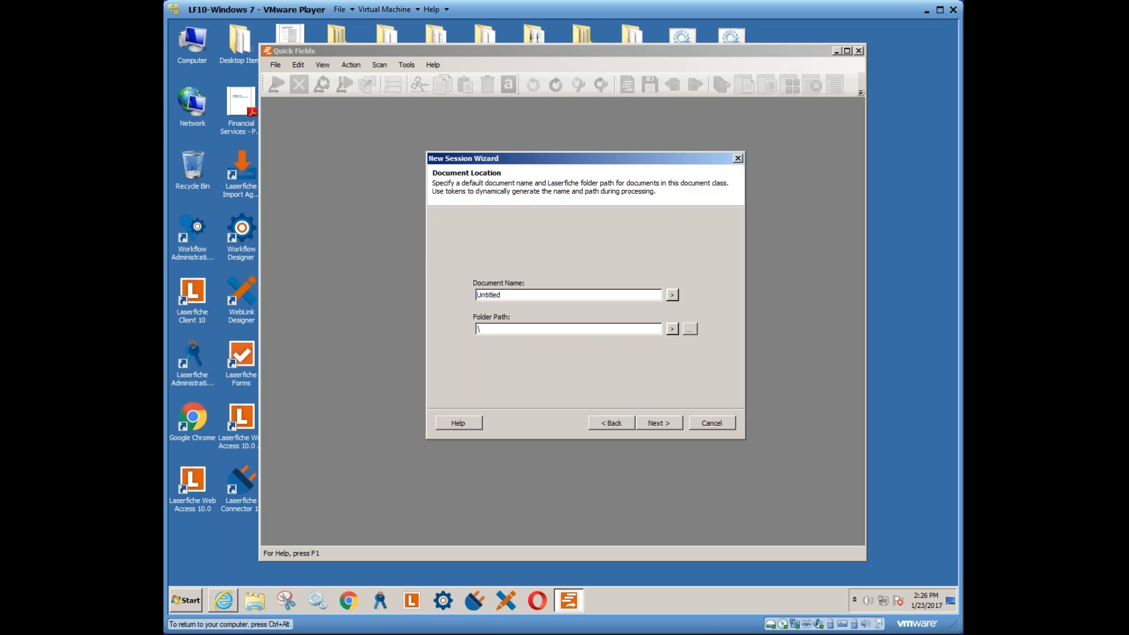
- Append the Date Time token to the document name and set the folder path to New Folder
left_click(672, 296)
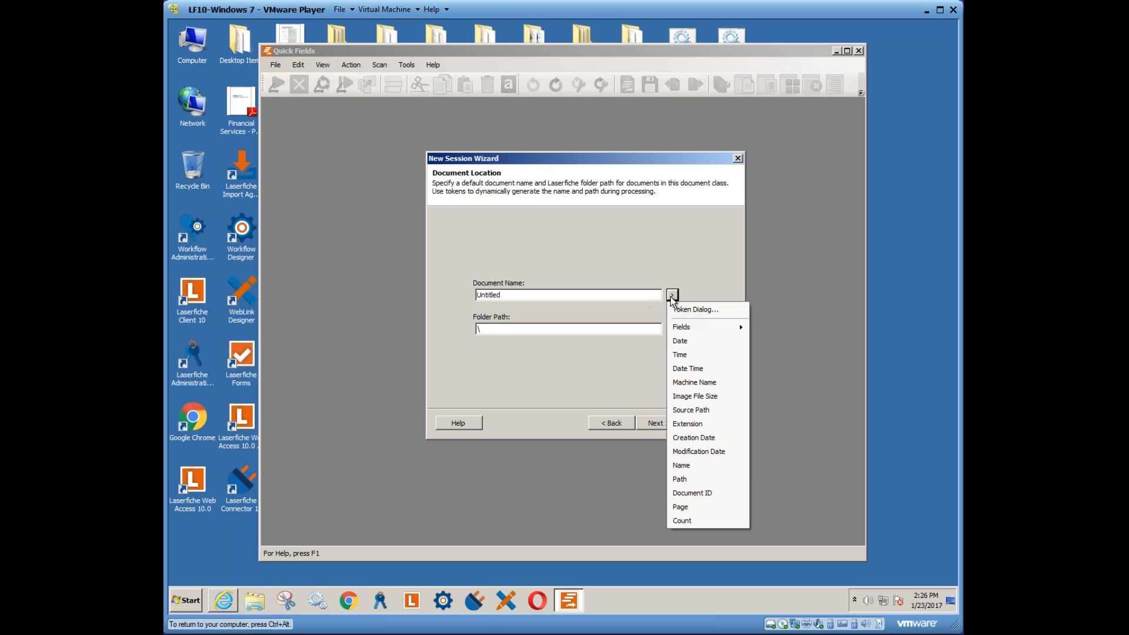
left_click(691, 368)
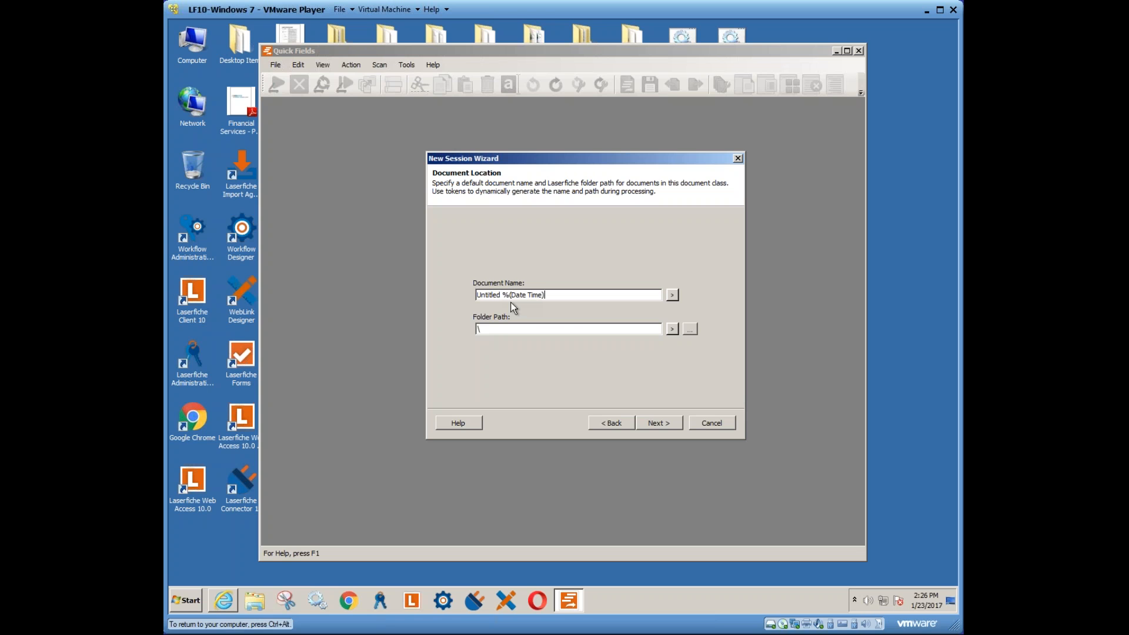
left_click(688, 329)
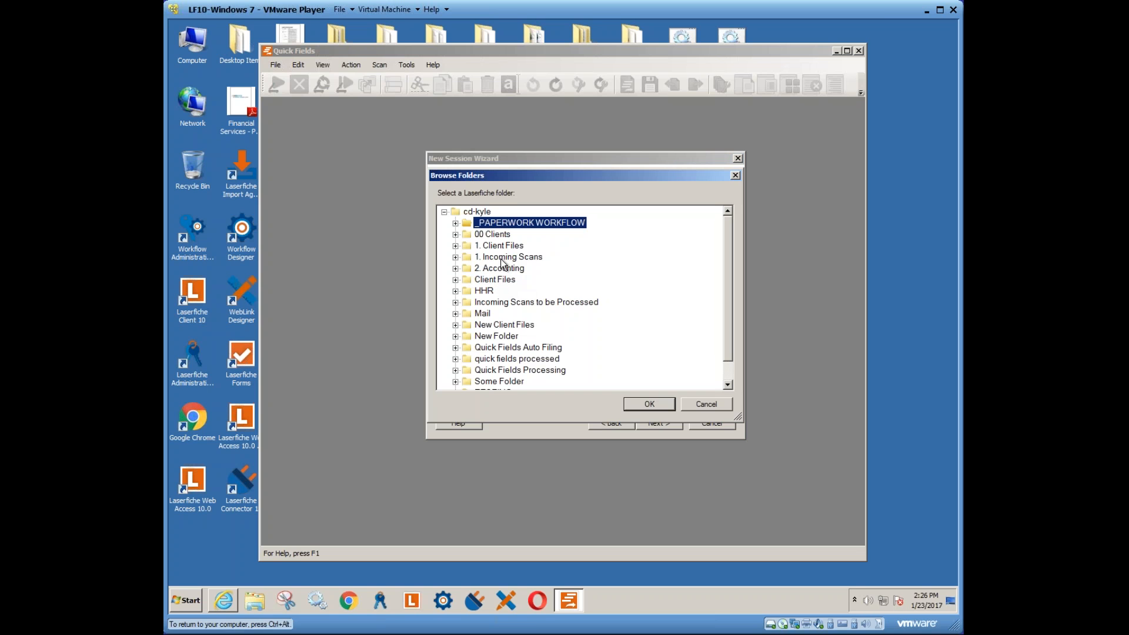
left_click(505, 336)
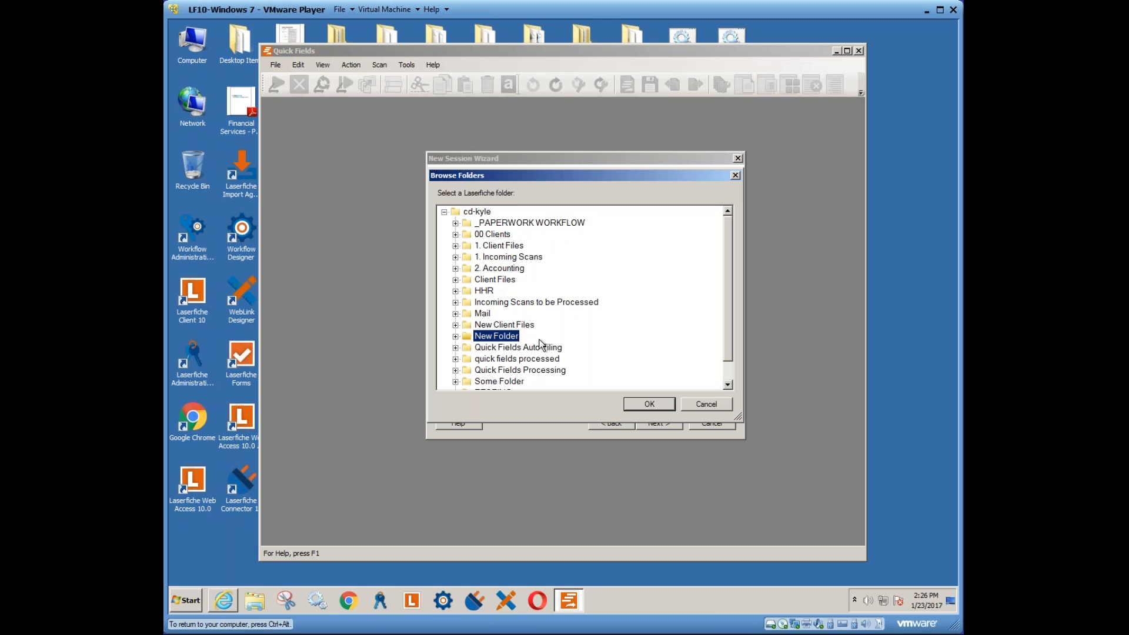
left_click(649, 404)
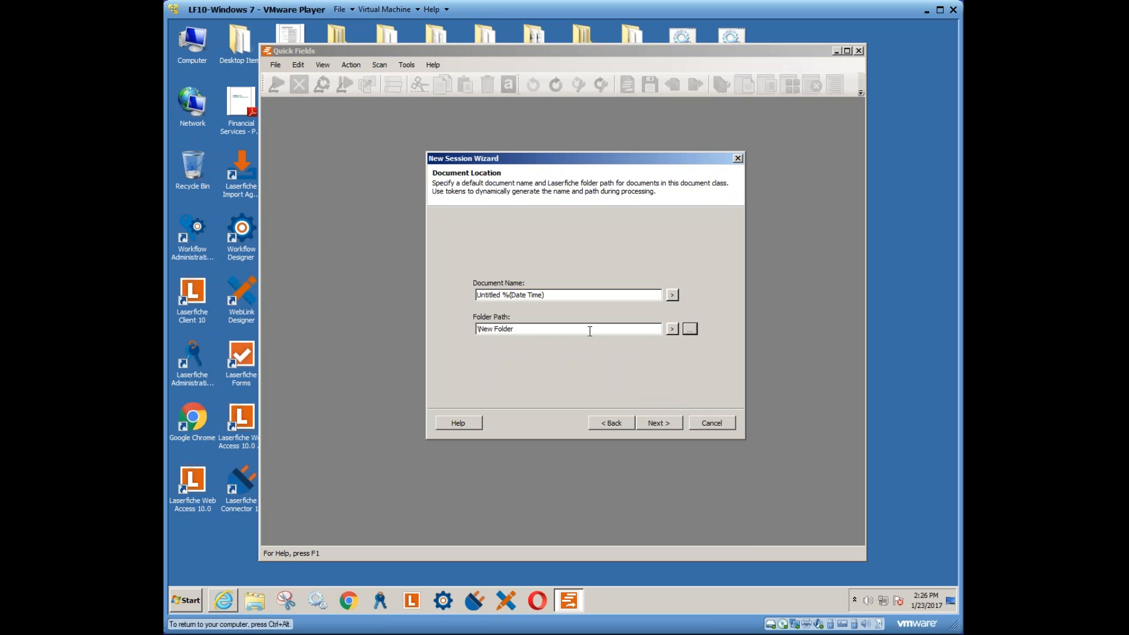
- Add the Fields > Vendor Name token to the folder path and continue
left_click(589, 331)
left_click(673, 329)
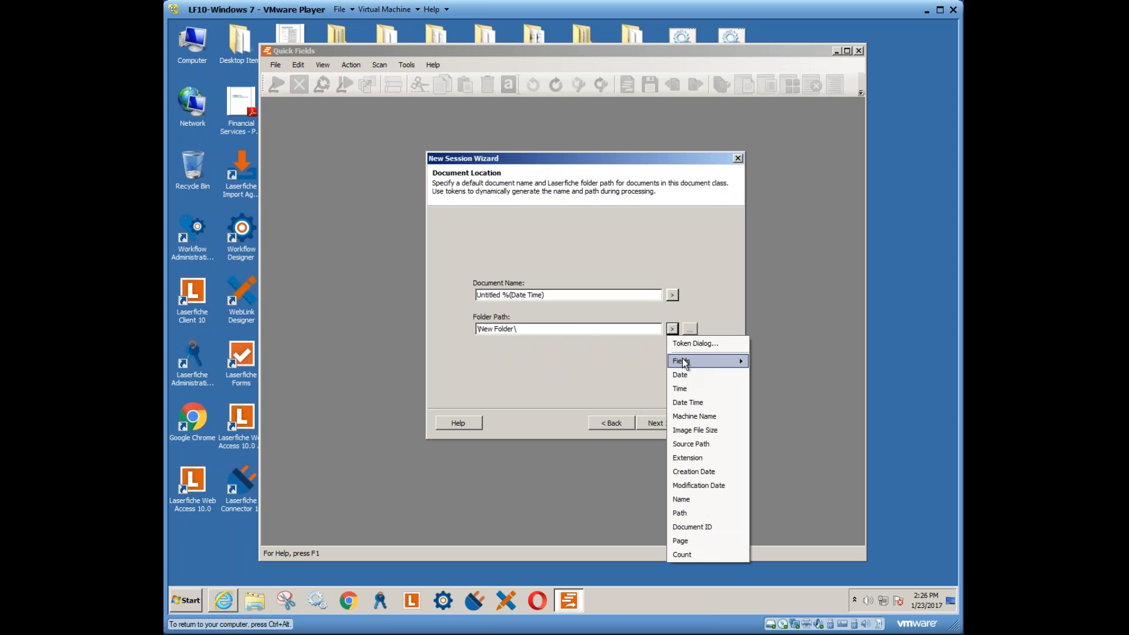
mouse_move(685, 363)
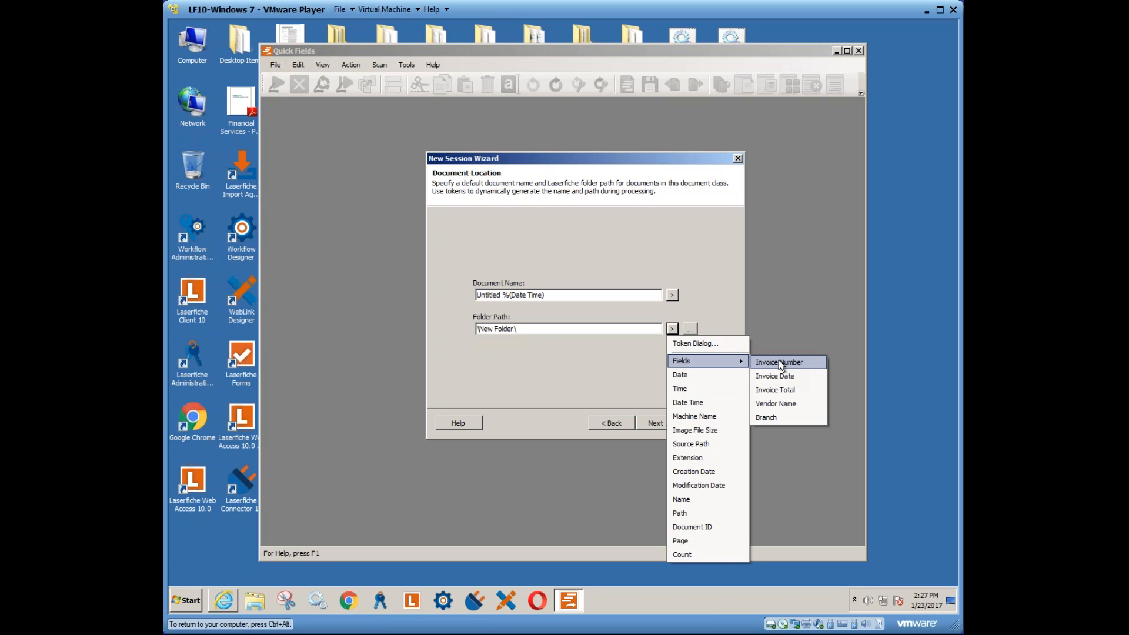
left_click(774, 404)
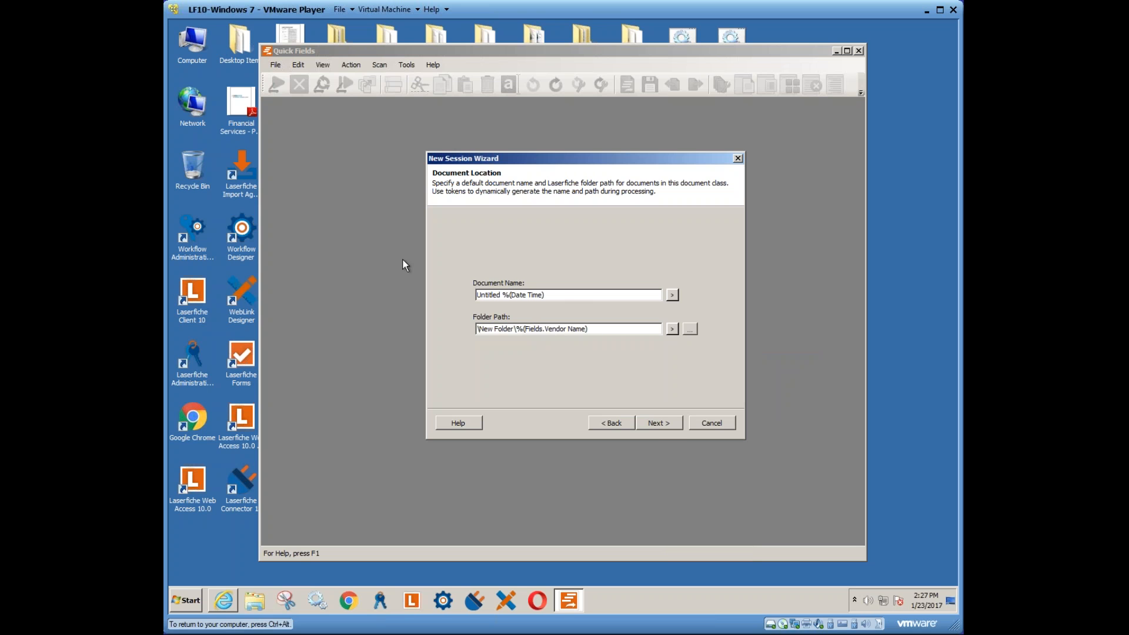
left_click(654, 424)
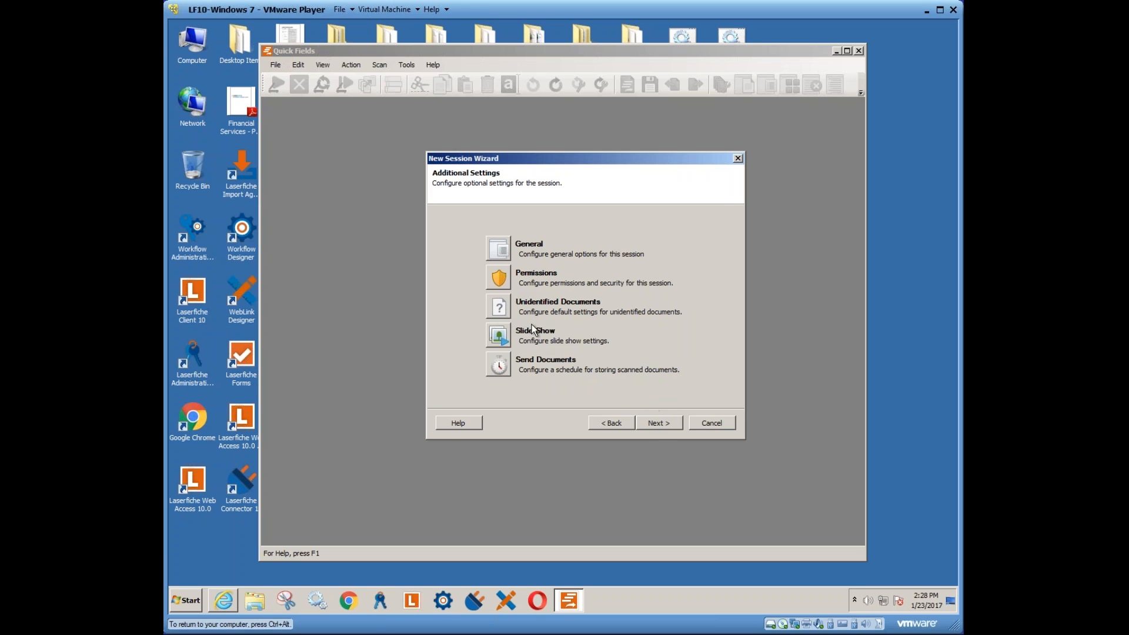
- Review the Unidentified Documents options, cancel unchanged, and advance to the summary page
left_click(498, 306)
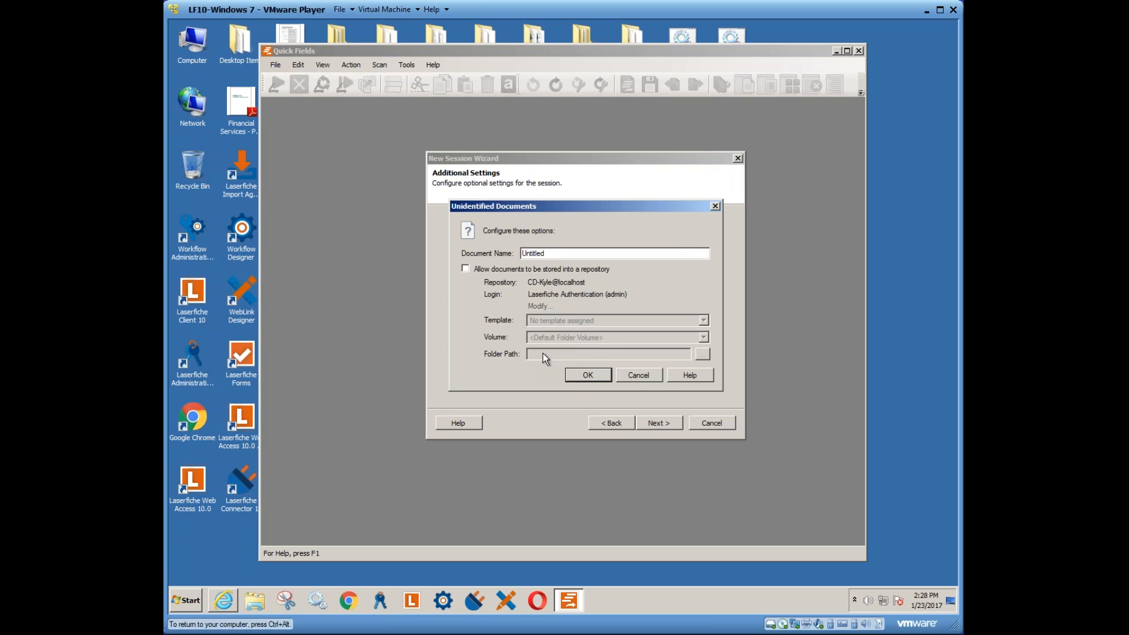
left_click(634, 375)
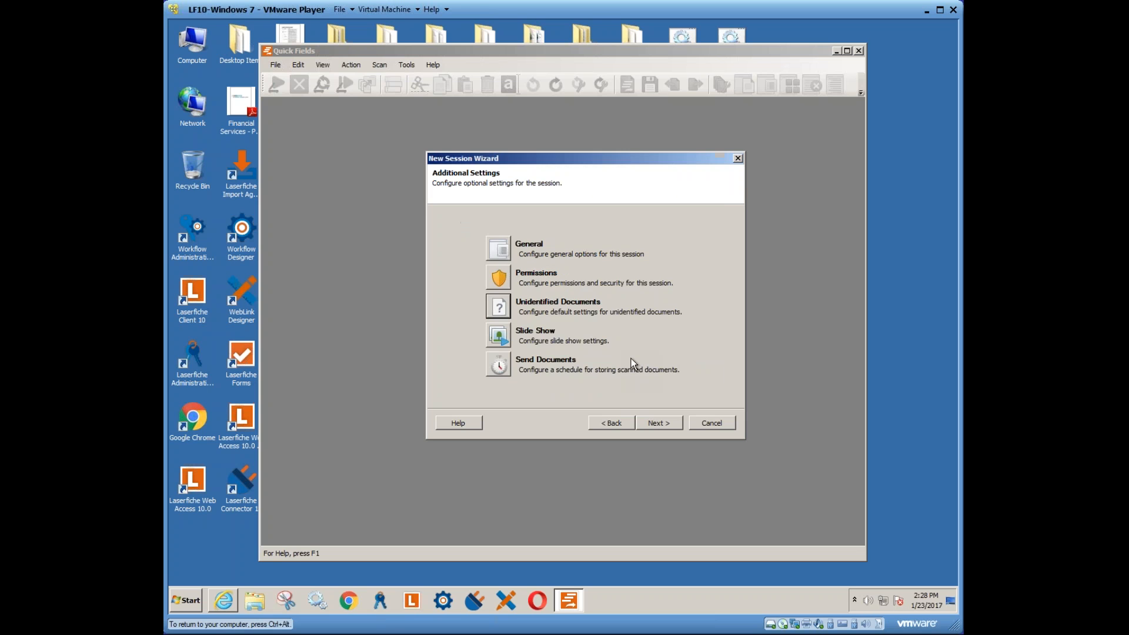
left_click(658, 421)
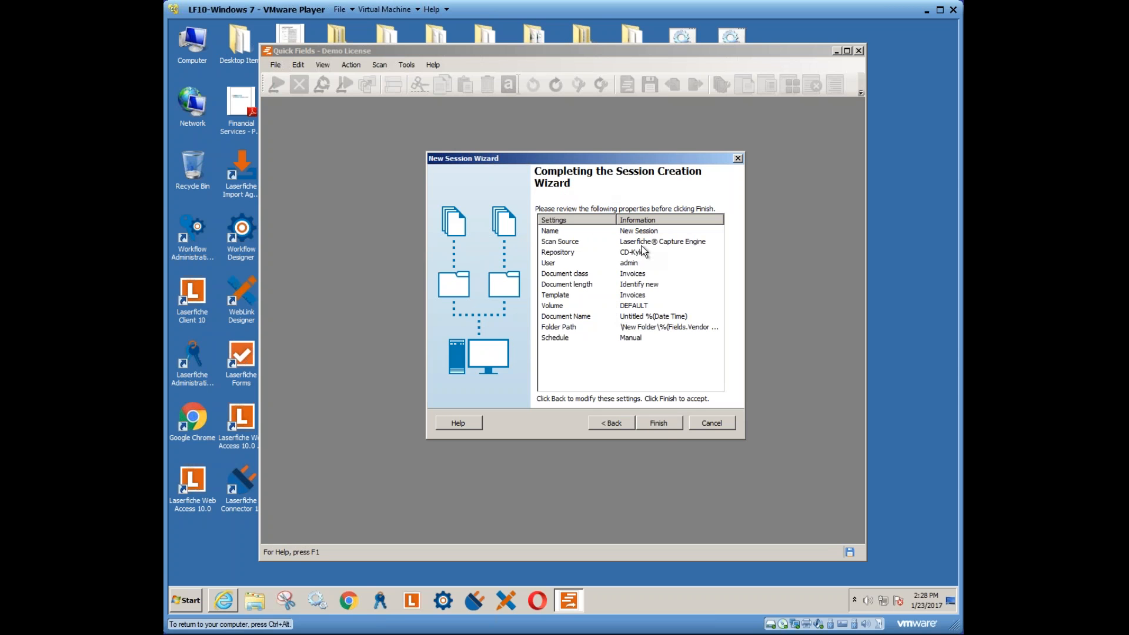
- Finish the wizard to create the session with the Invoices class
left_click(654, 424)
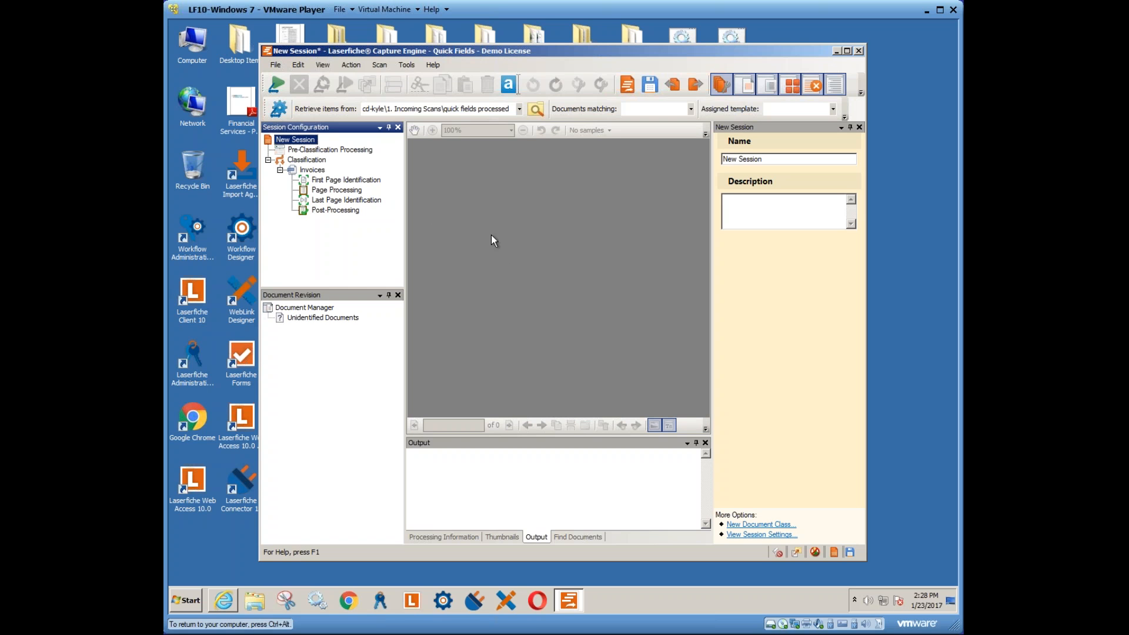
- Open the Invoices class, try a .PDF match filter and the template list, then clear the filter
left_click(310, 172)
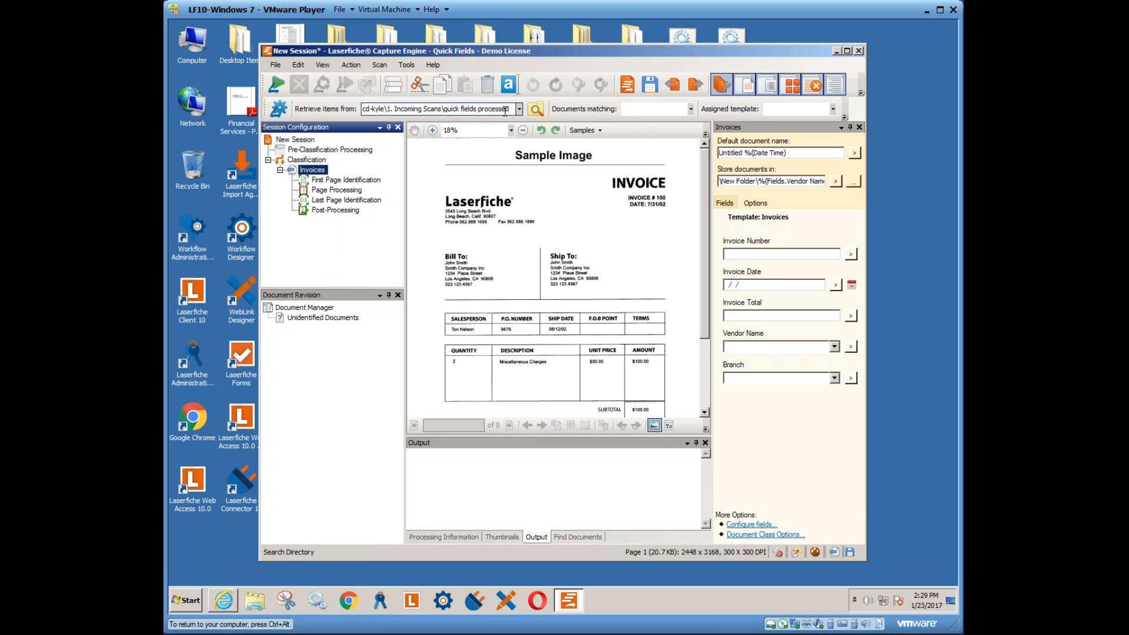
left_click(691, 110)
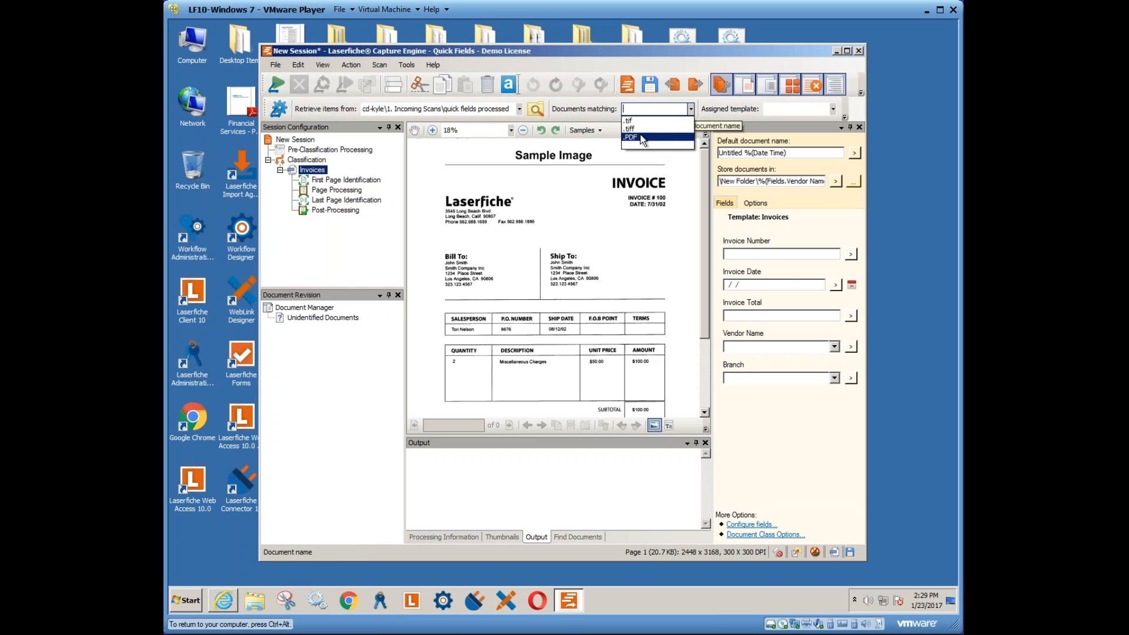
left_click(642, 139)
left_click(833, 109)
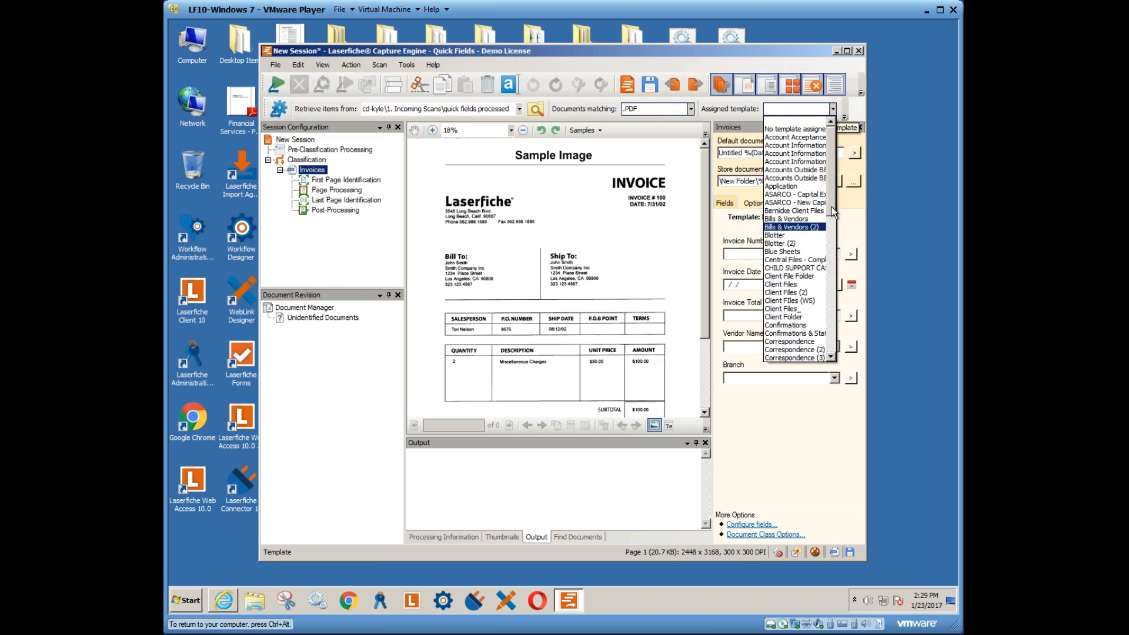
left_click_drag(833, 190, 837, 320)
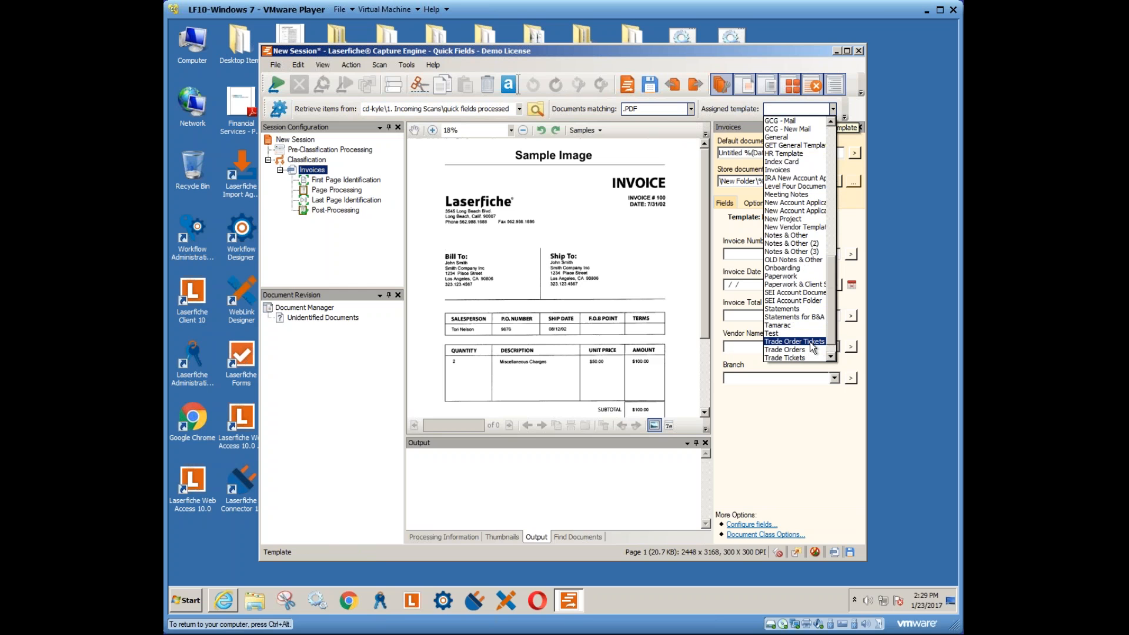
left_click(577, 51)
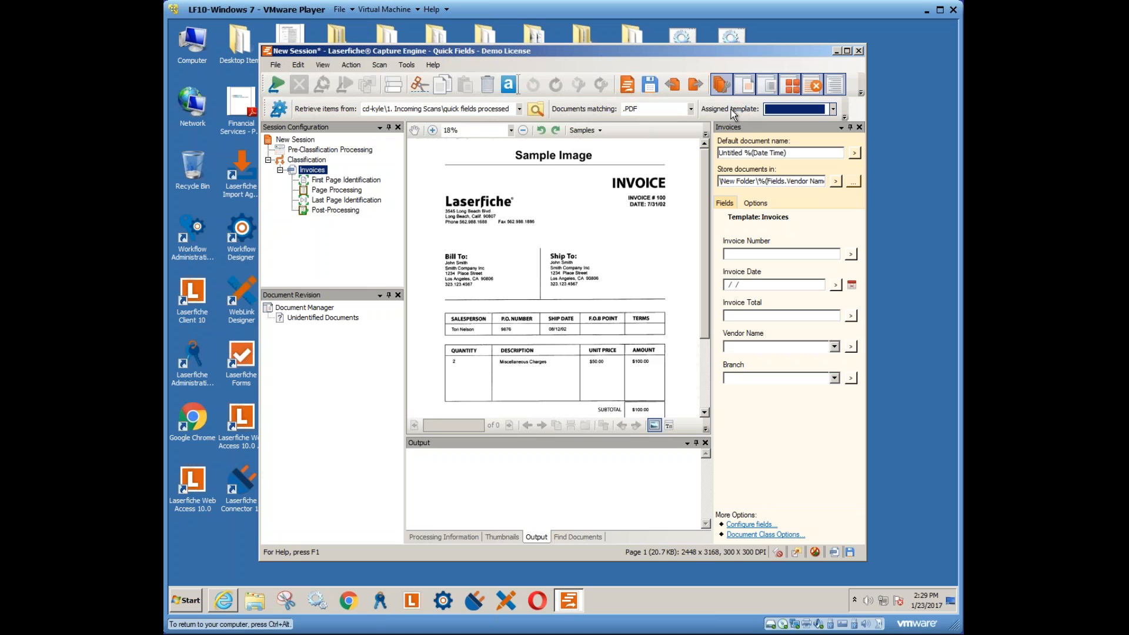
left_click(691, 110)
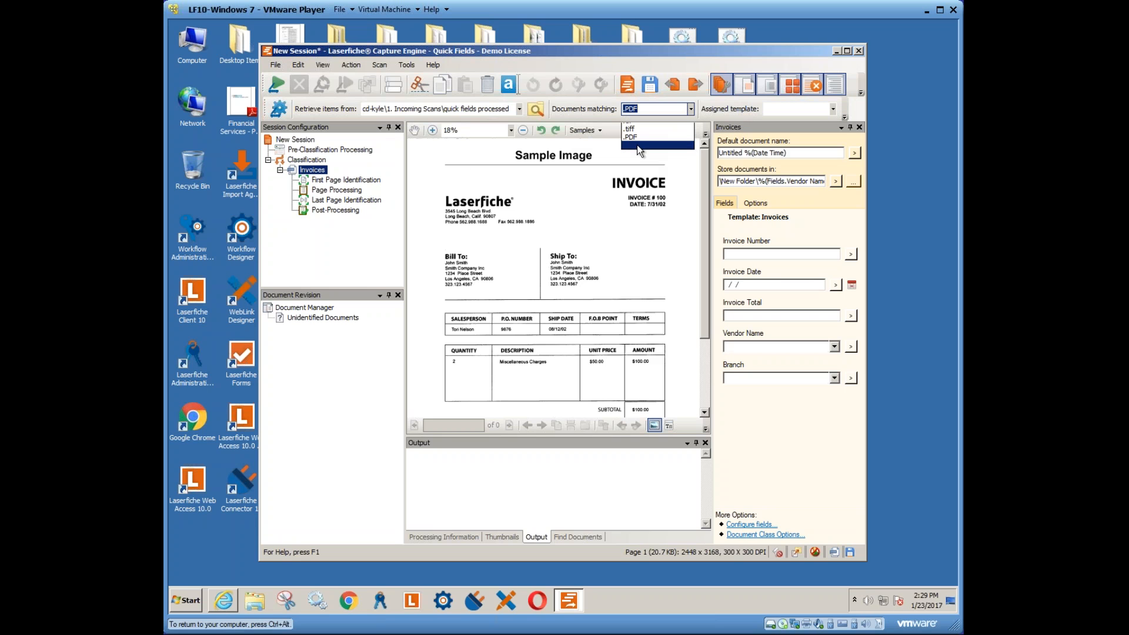
left_click(638, 144)
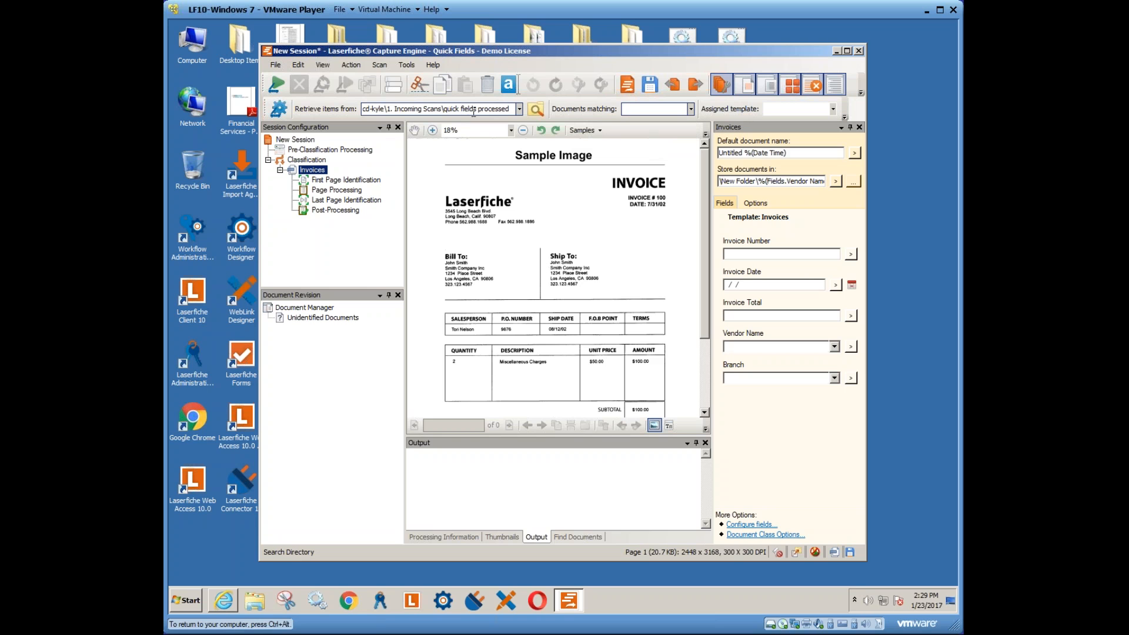
- Display the Pre-Classification Processing stage and preview its image processes, such as Deskew, Form Alignment and Despeckle
left_click(312, 152)
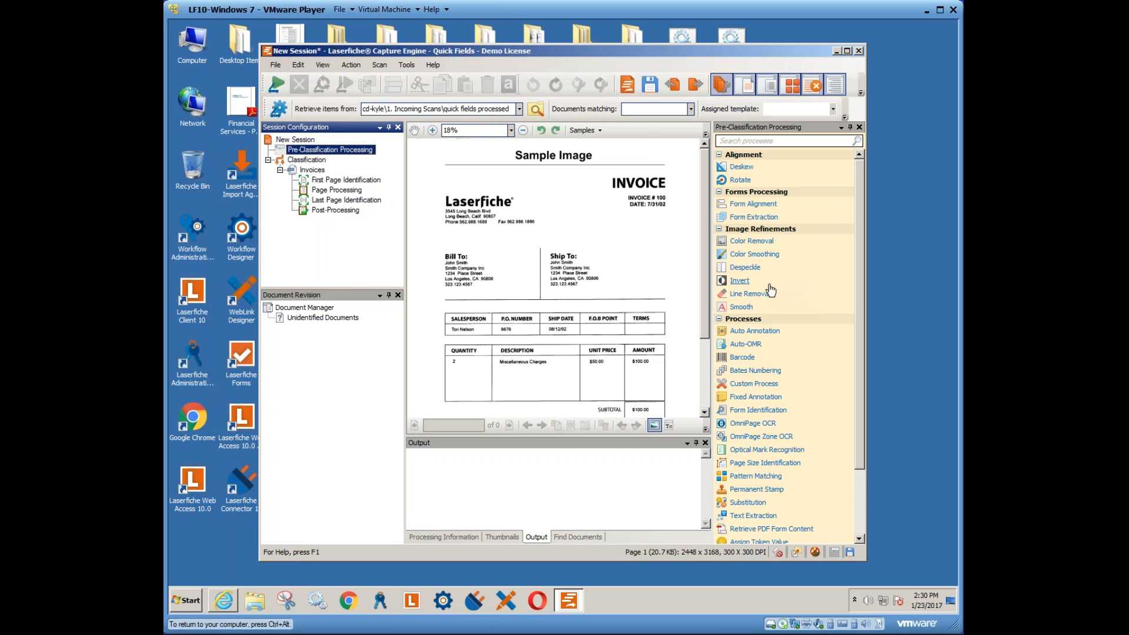
mouse_move(771, 288)
mouse_move(744, 240)
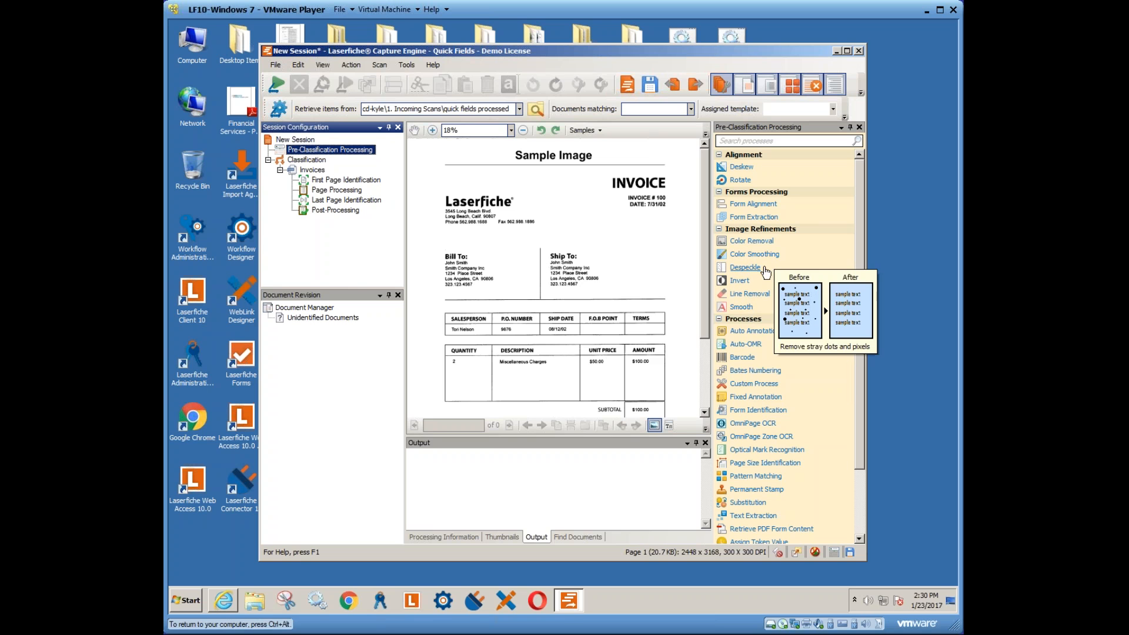
mouse_move(777, 269)
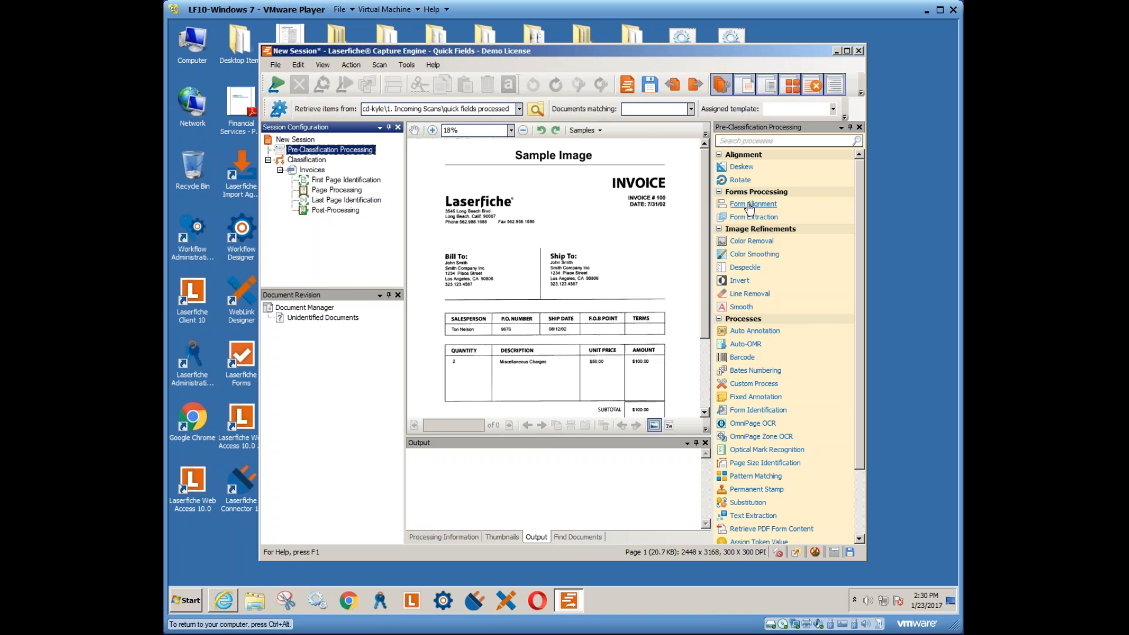
mouse_move(749, 207)
scroll(861, 283, "down", 2)
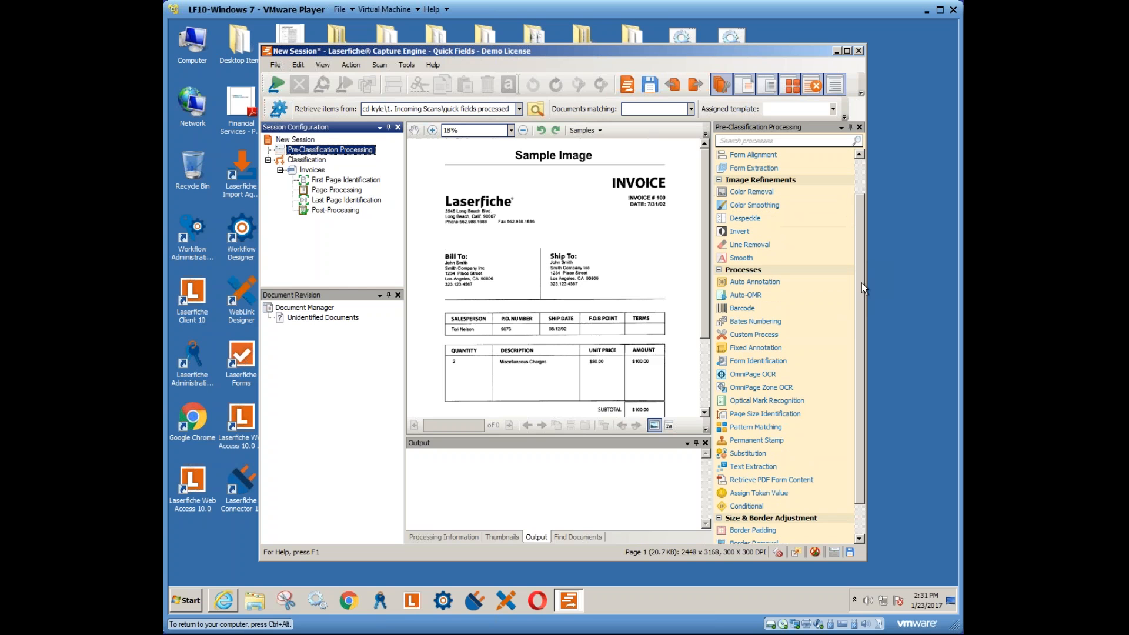
scroll(861, 274, "up", 2)
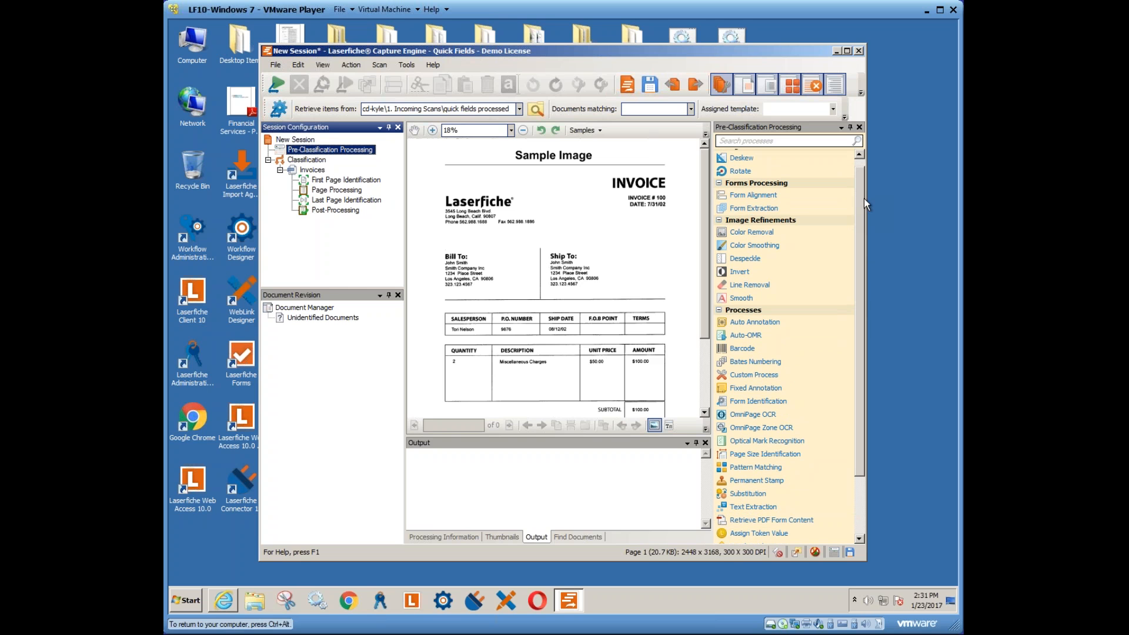
scroll(863, 199, "up", 1)
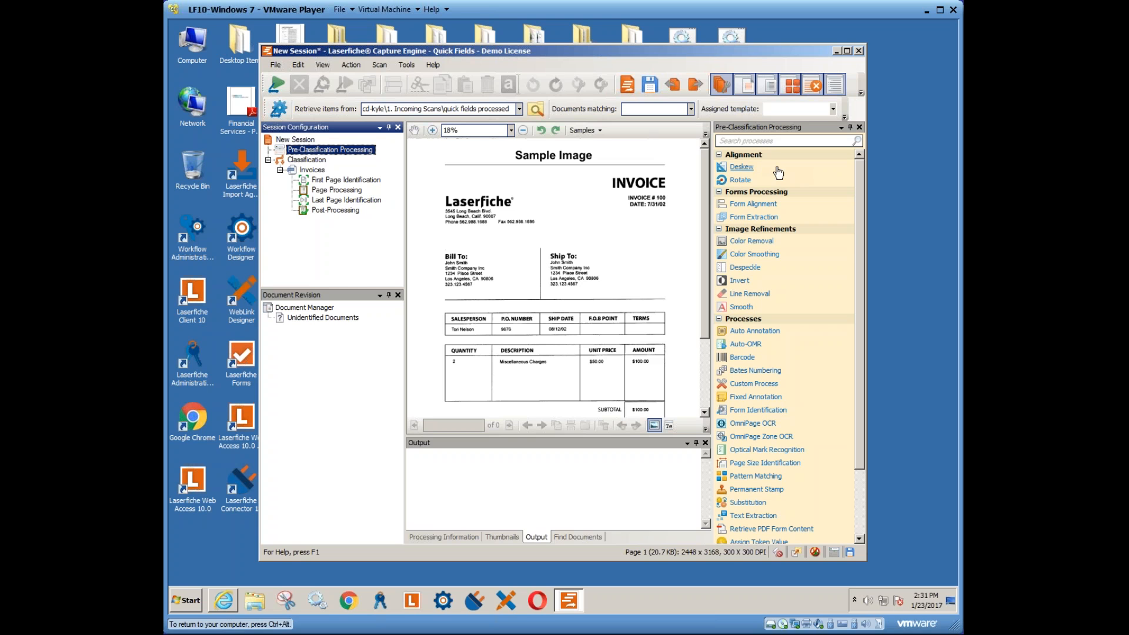
mouse_move(776, 171)
left_click_drag(557, 51, 525, 34)
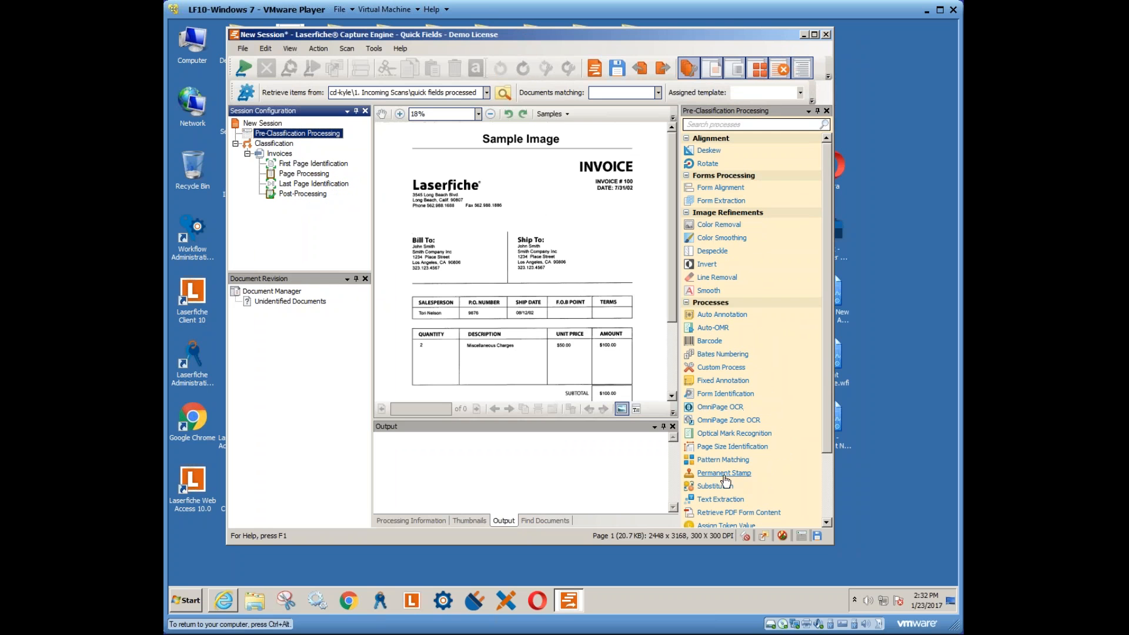
left_click_drag(828, 344, 831, 414)
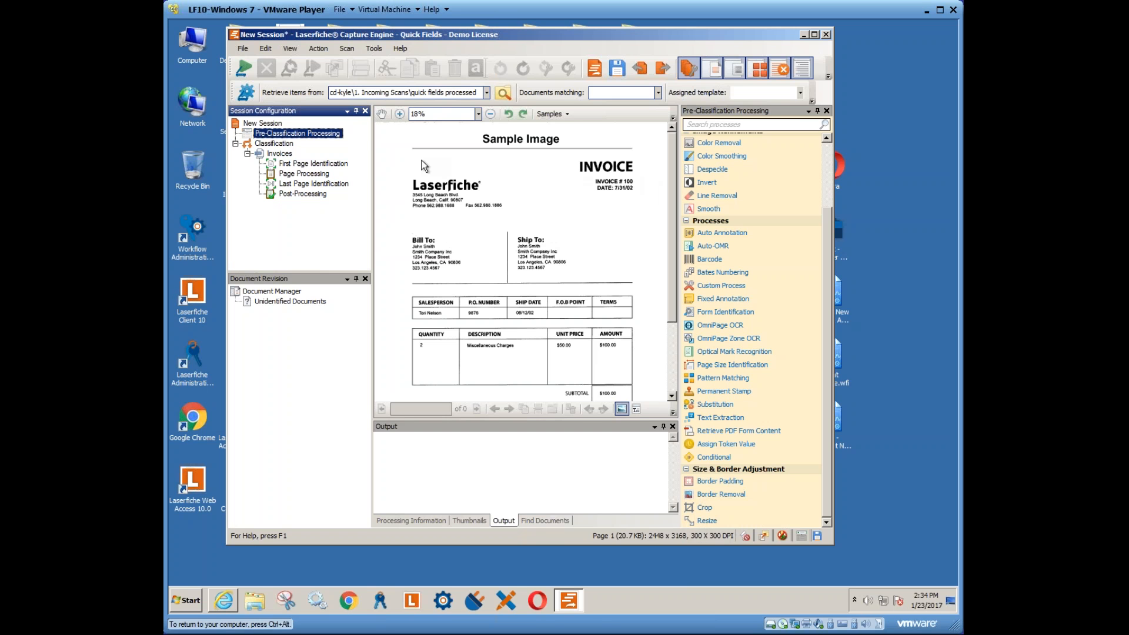
- Select the Invoices class and show its First Page Identification process list
left_click(282, 156)
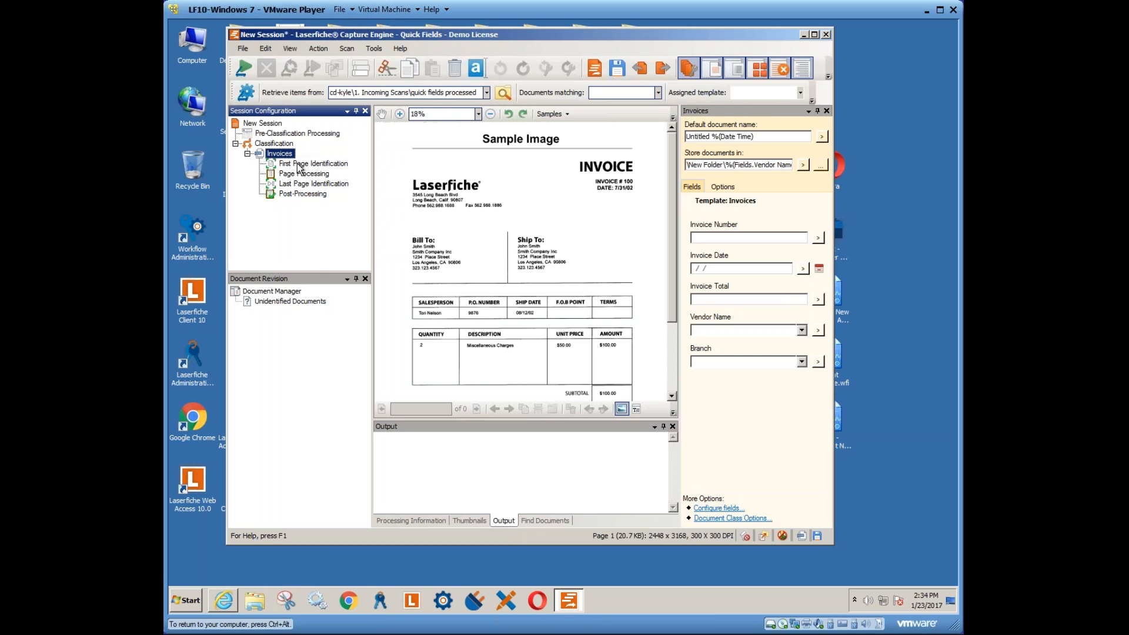
left_click(299, 165)
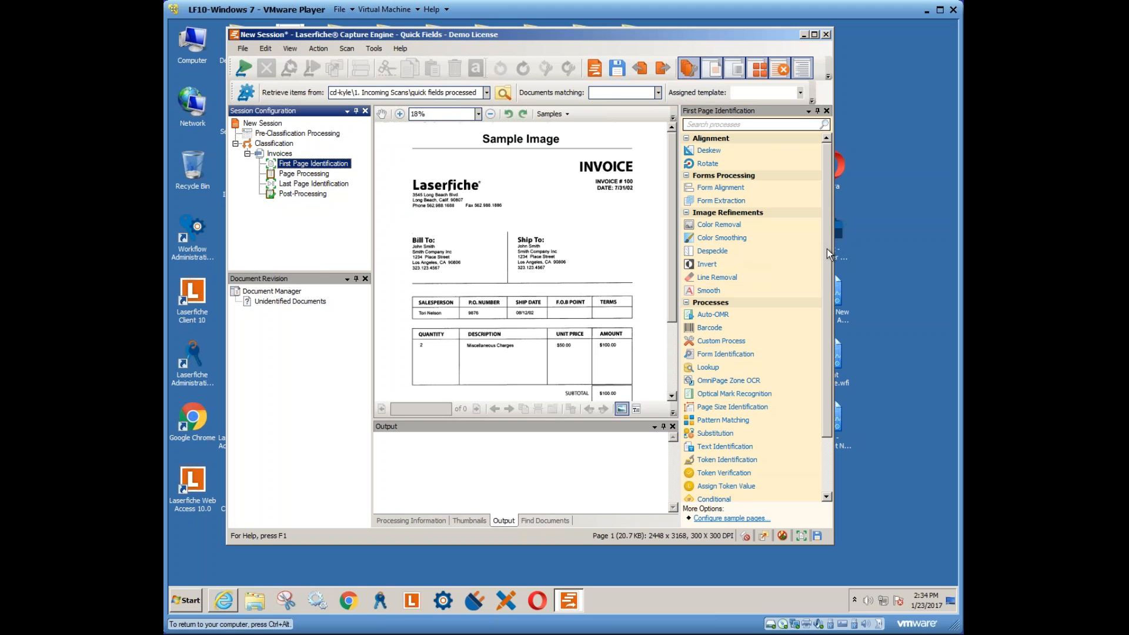
left_click_drag(826, 251, 827, 294)
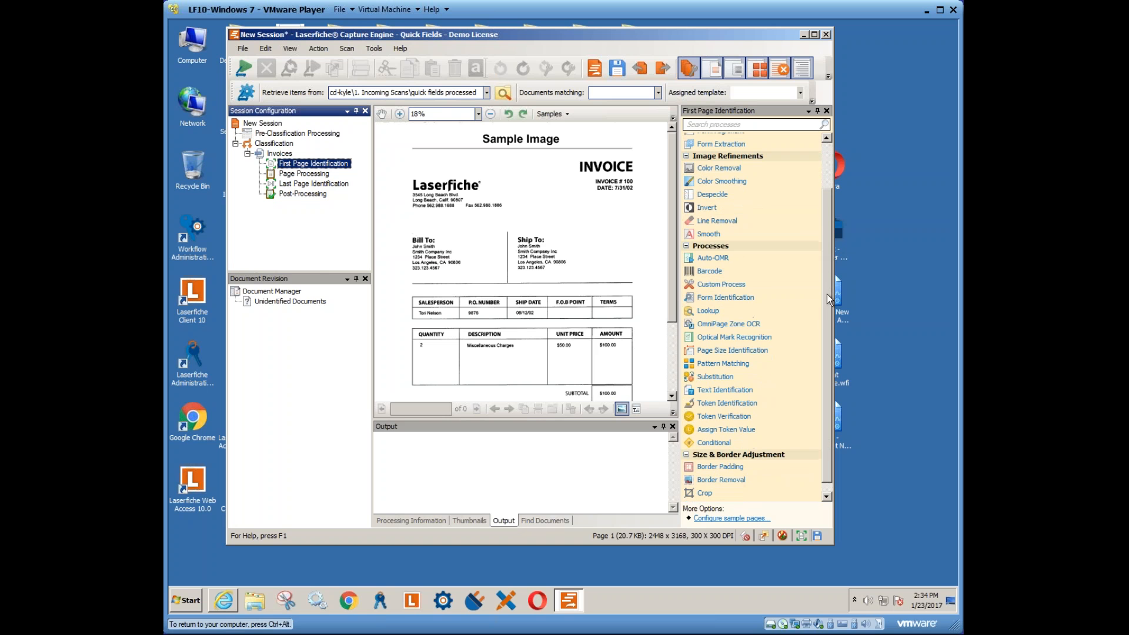
- Add OmniPage Zone OCR to First Page Identification with Zone 1 over the INVOICE heading
left_click(738, 324)
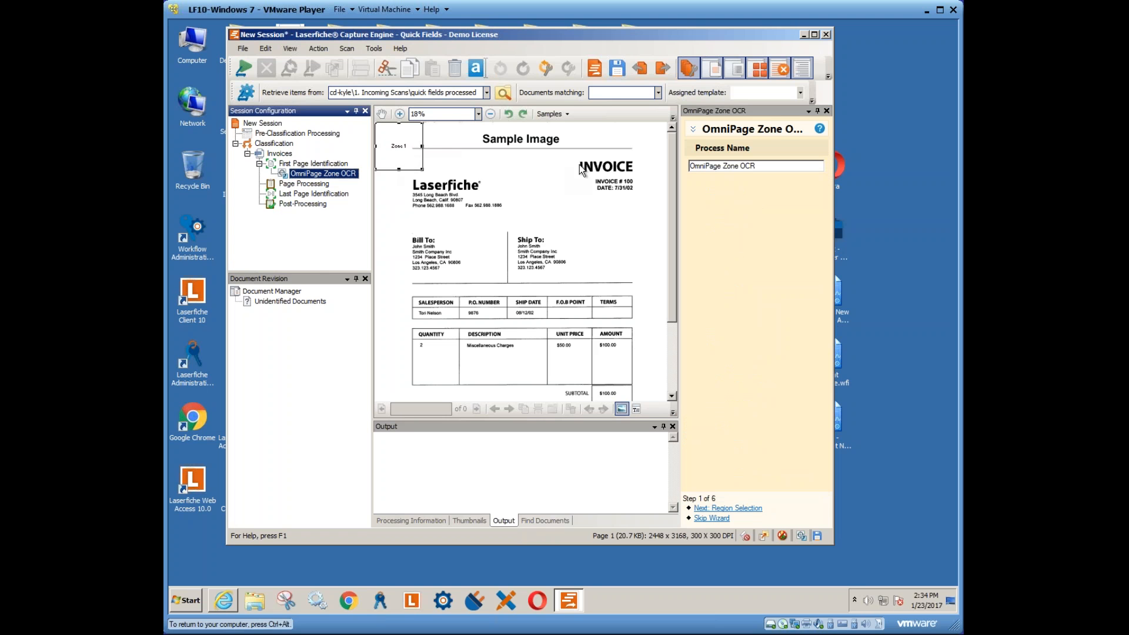
left_click_drag(393, 147, 648, 180)
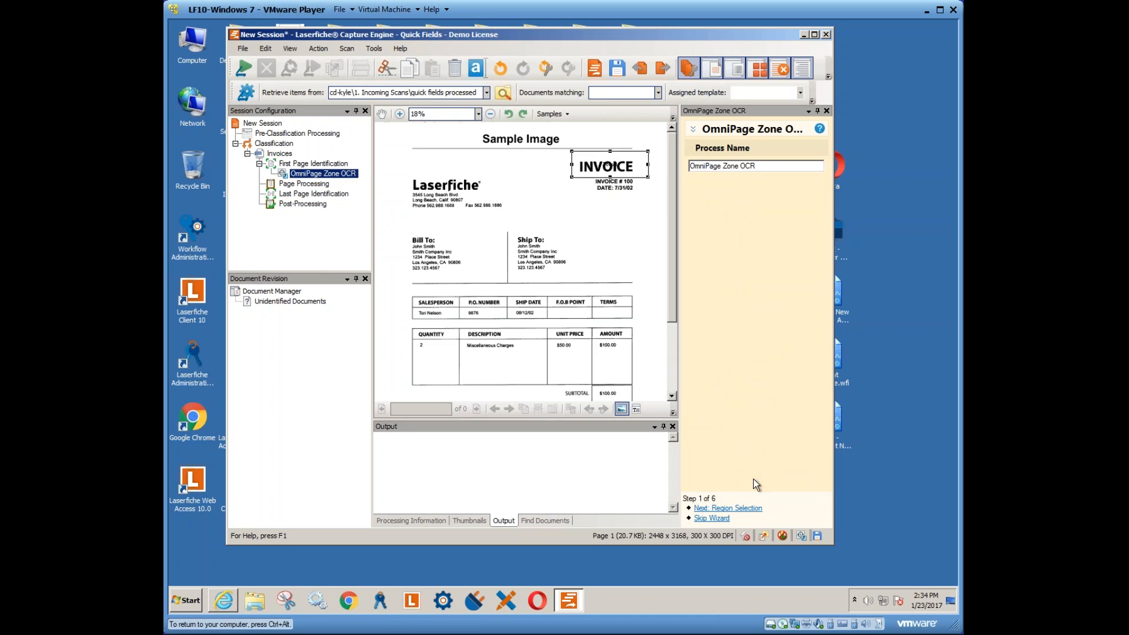
left_click(746, 509)
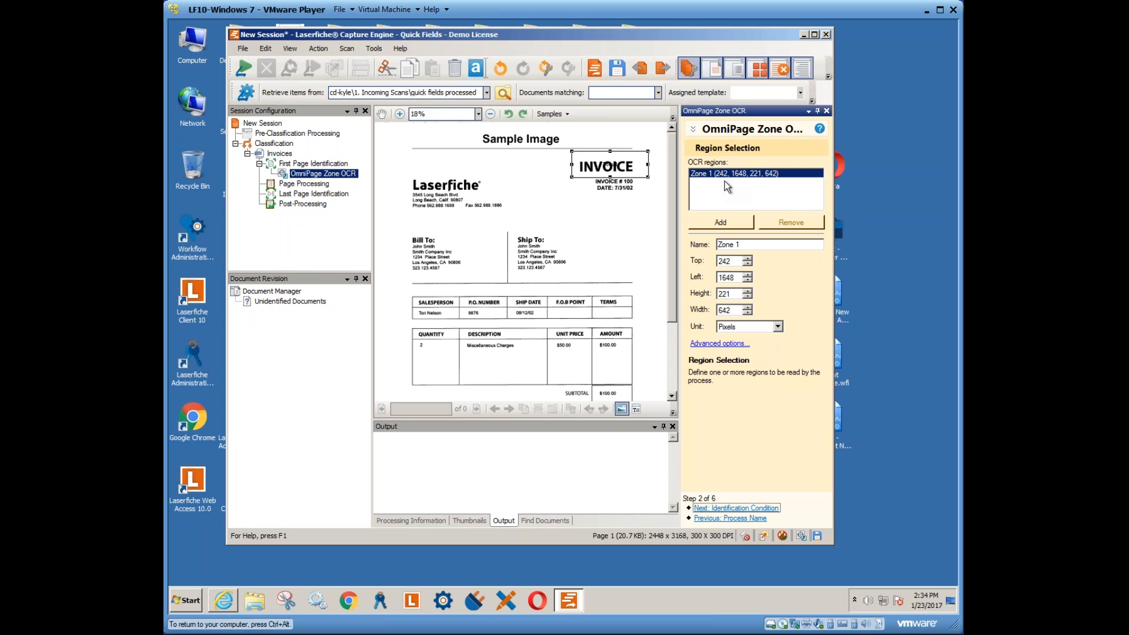
- Rename the OCR zone to DocIDZone
left_click_drag(743, 244, 709, 243)
type("P")
key("BackSpace")
type("Doc")
type("IDZone")
left_click(728, 244)
type("c")
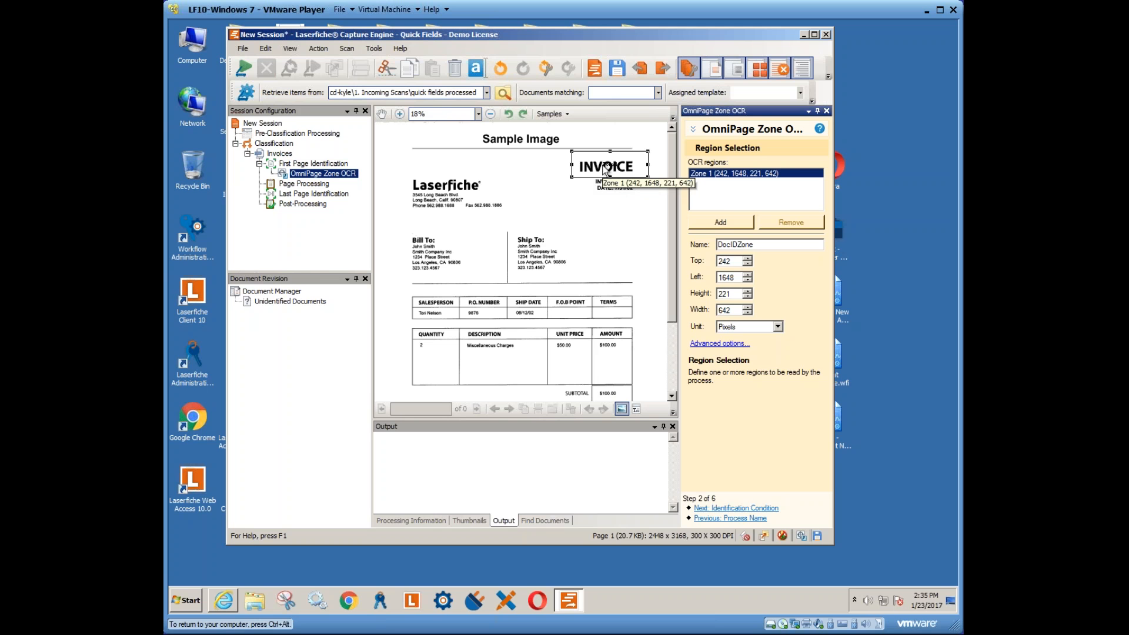
left_click(298, 184)
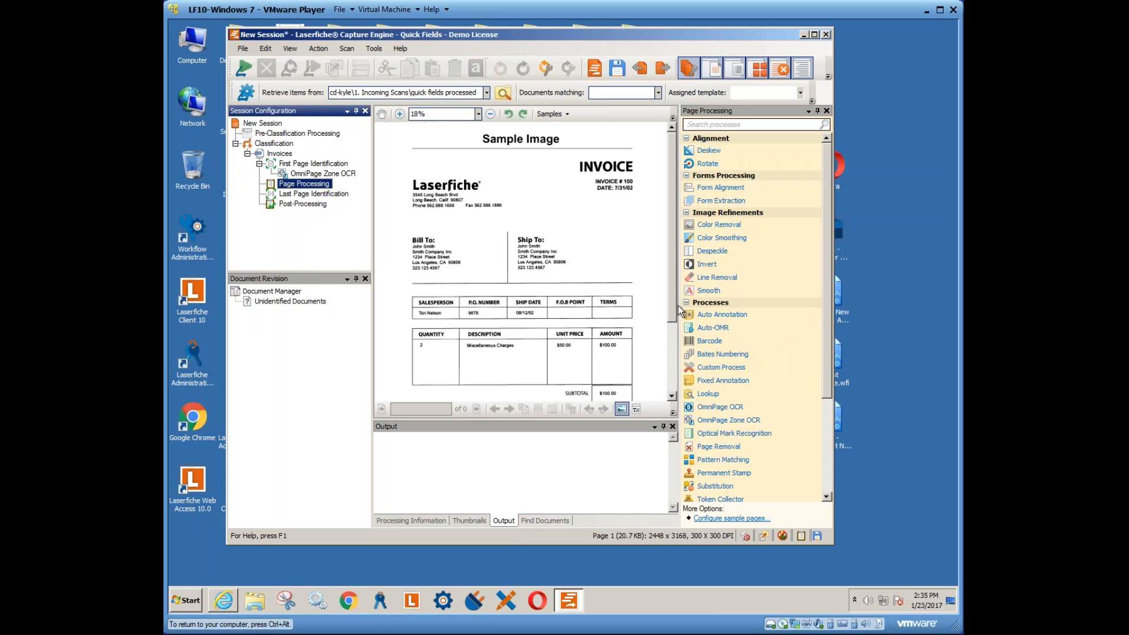
- Add OmniPage Zone OCR 2 to Page Processing from the Add Process menu
left_click_drag(827, 317, 835, 428)
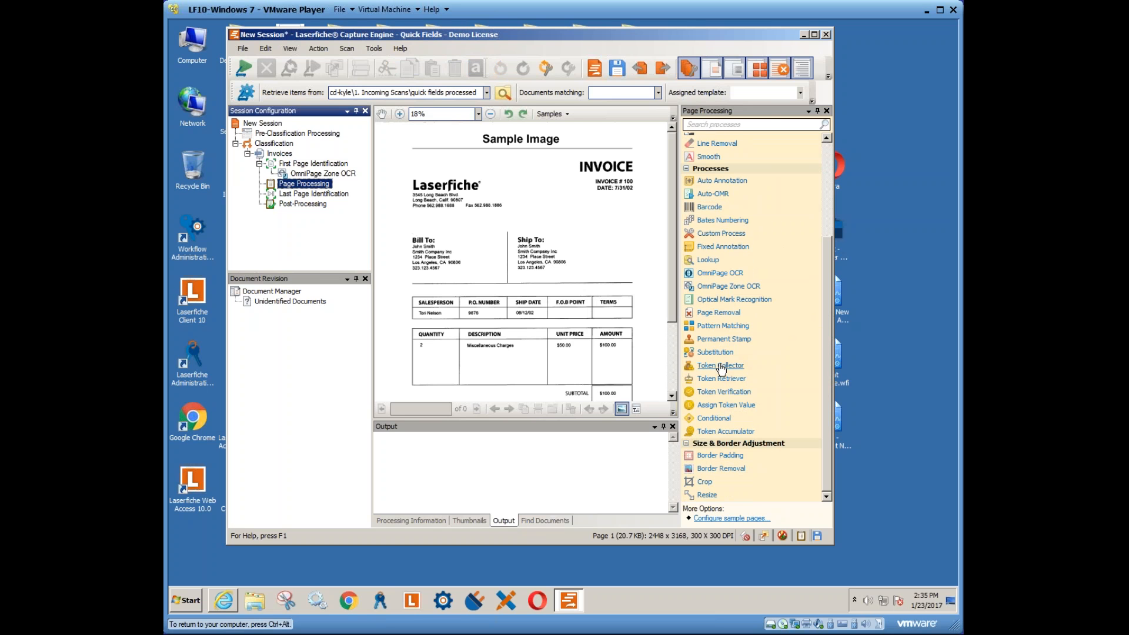
left_click_drag(827, 385, 825, 274)
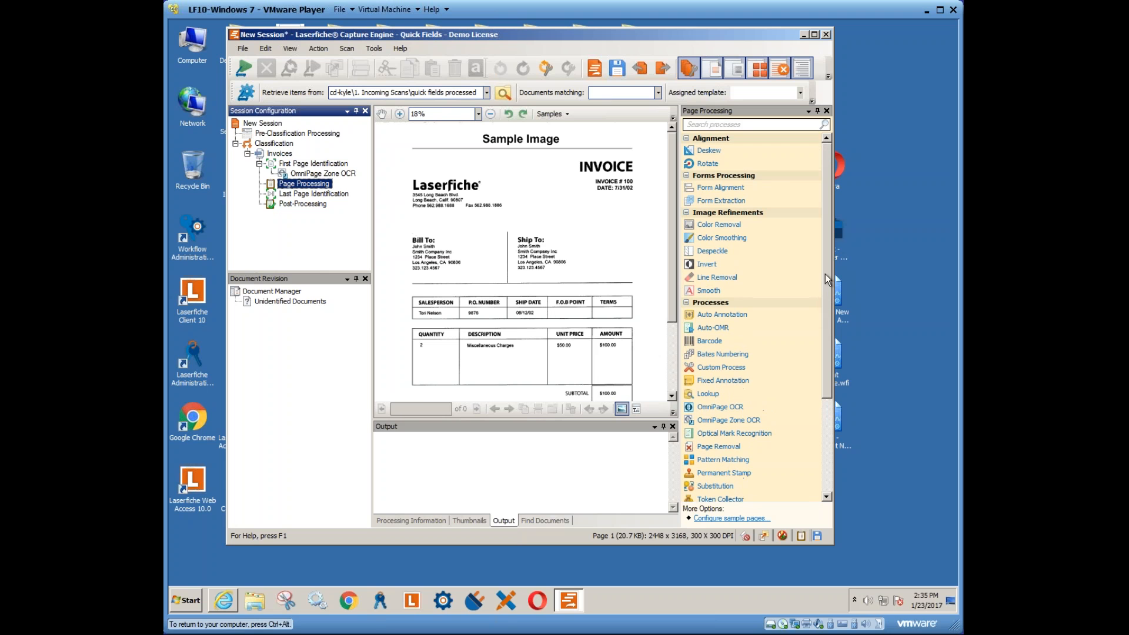
right_click(297, 188)
mouse_move(341, 192)
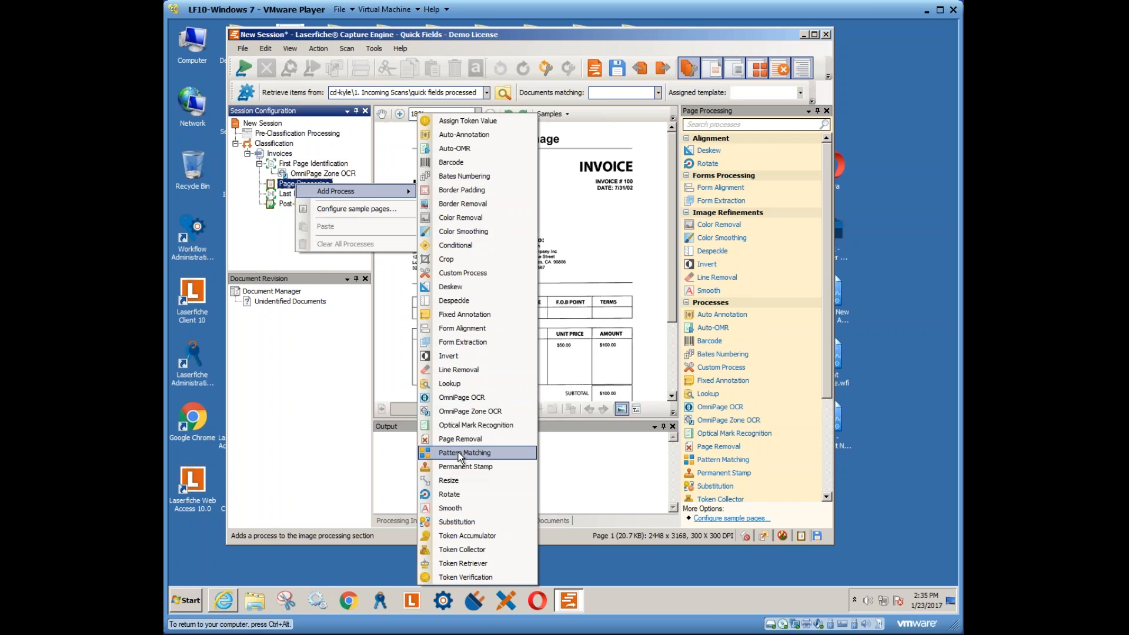
left_click(463, 412)
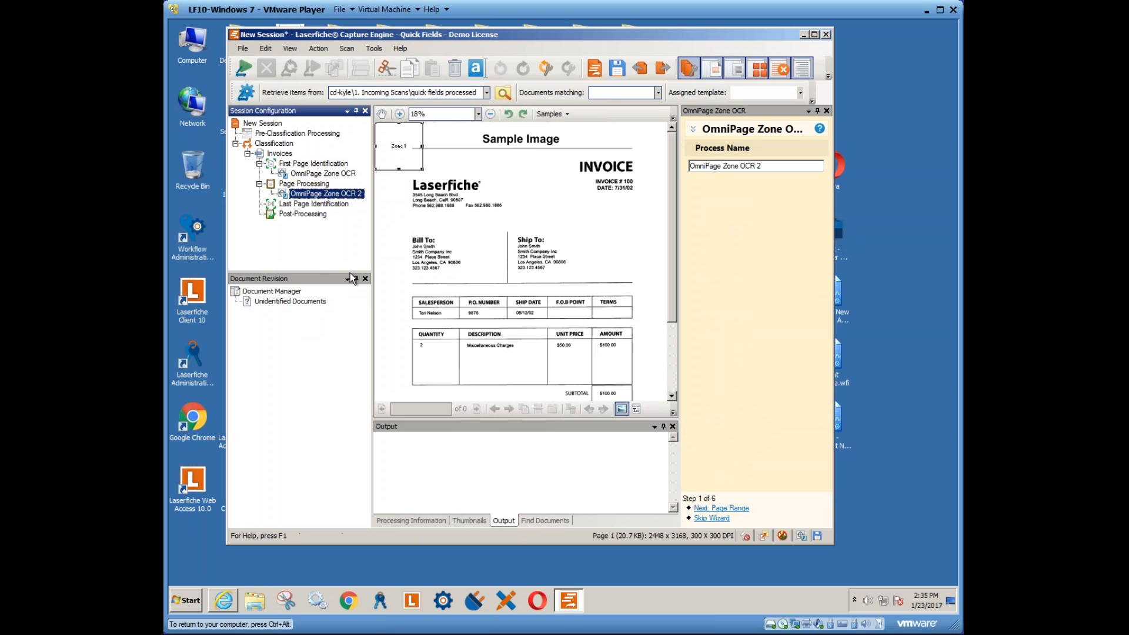
- Test the first zone OCR on the sample invoice and confirm 'DocIDZone : INVOICE' in the output
left_click(308, 174)
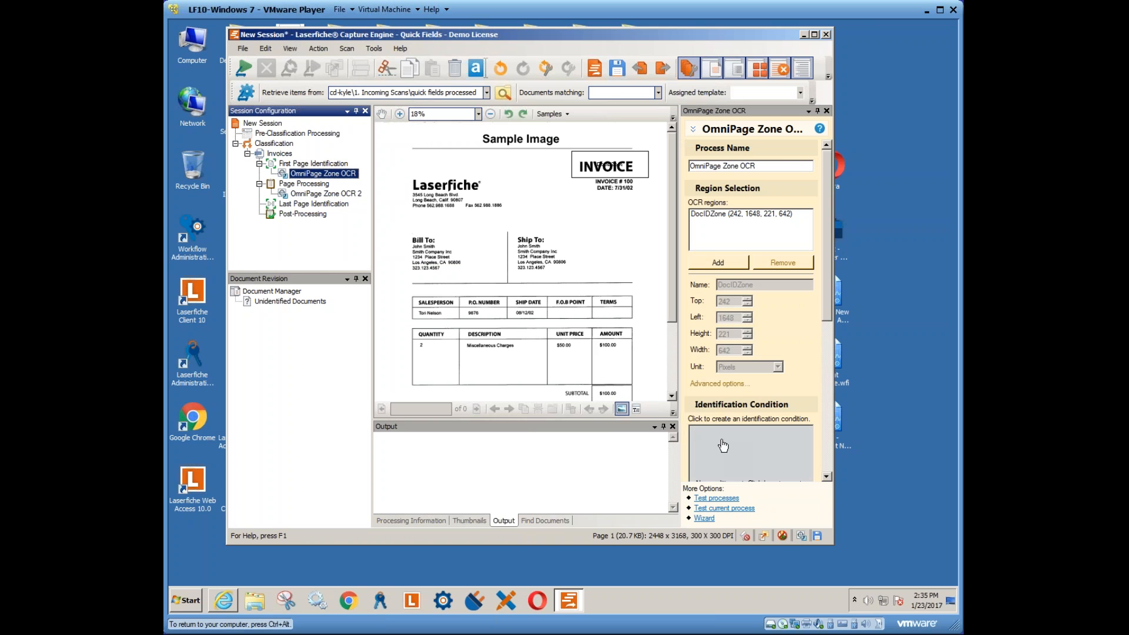
left_click(716, 498)
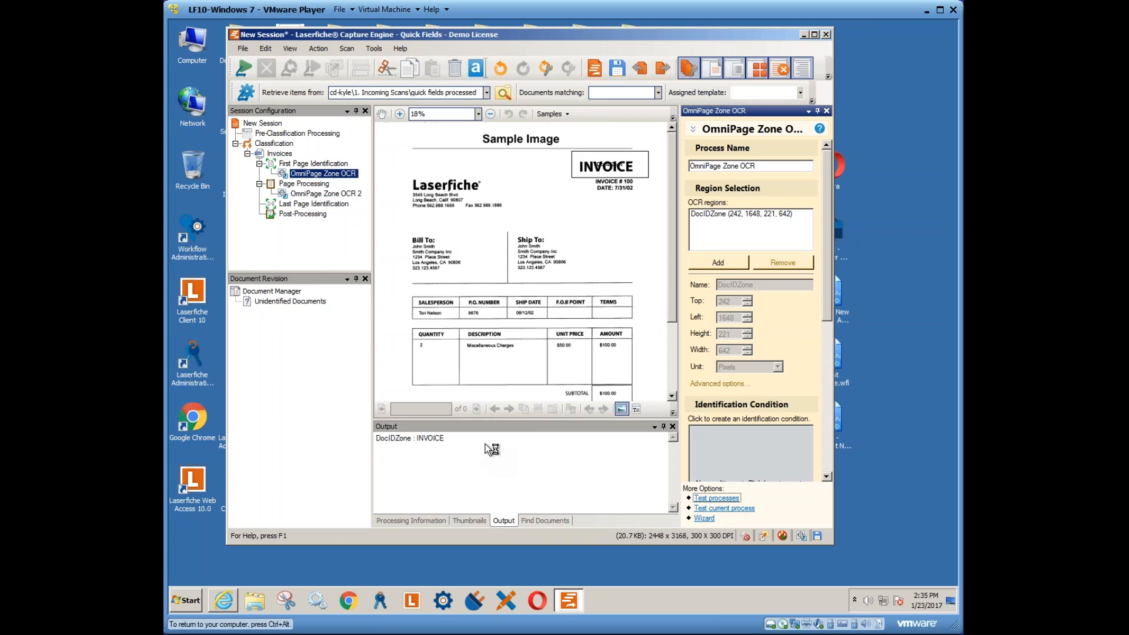
left_click(443, 439)
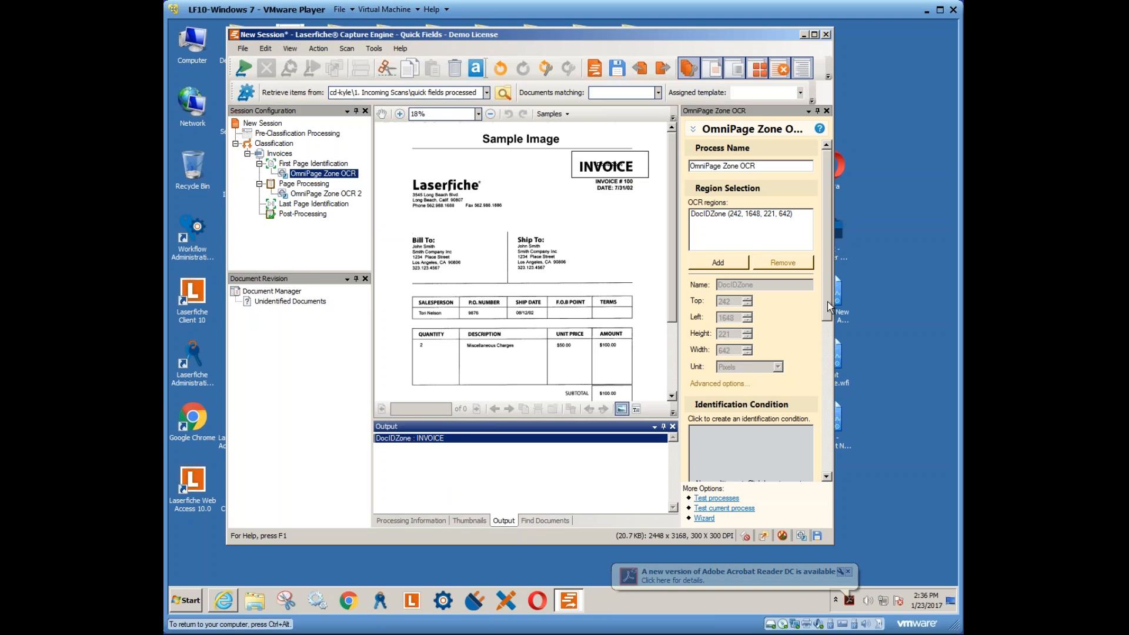
left_click_drag(828, 302, 835, 379)
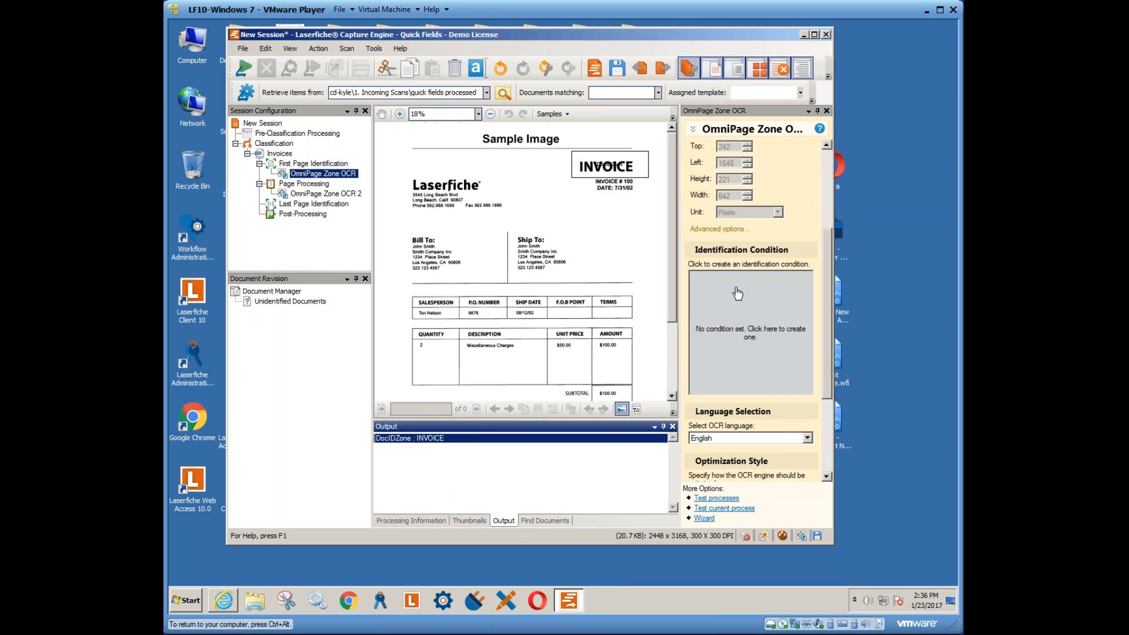
- Add the identification condition: DocIDZone token contains 'invoice'
left_click(729, 322)
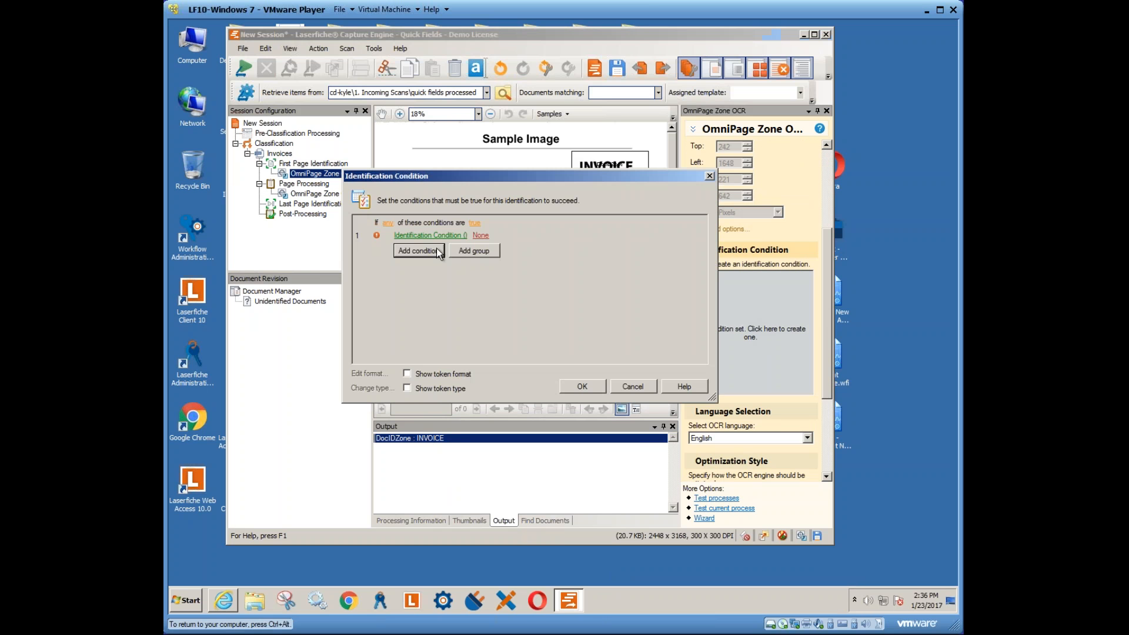
left_click(431, 236)
mouse_move(480, 250)
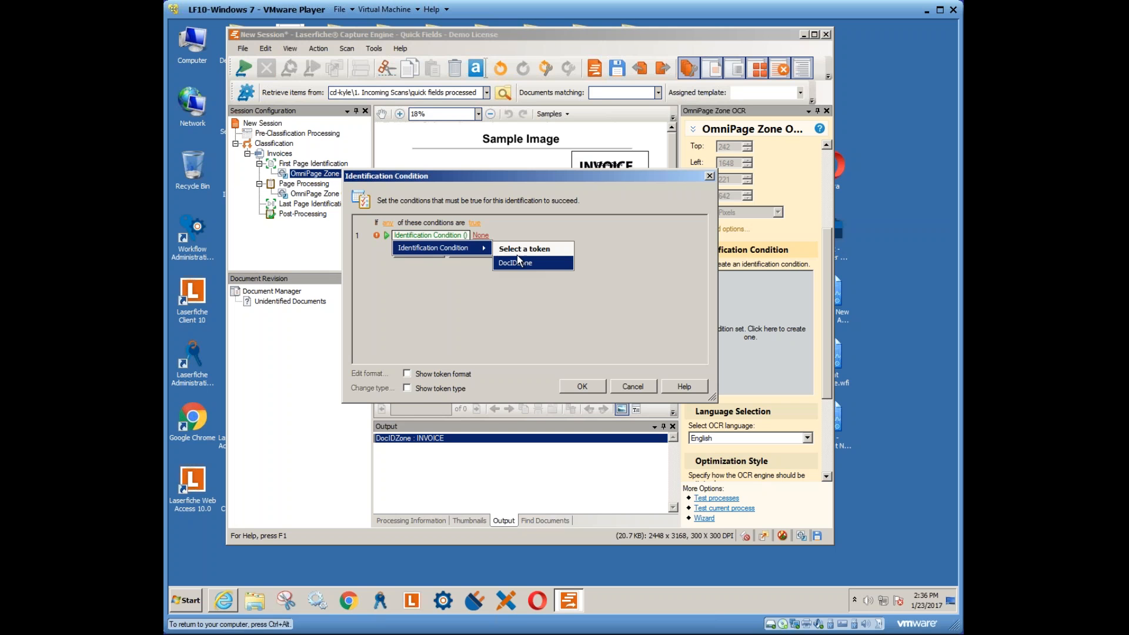
left_click(519, 263)
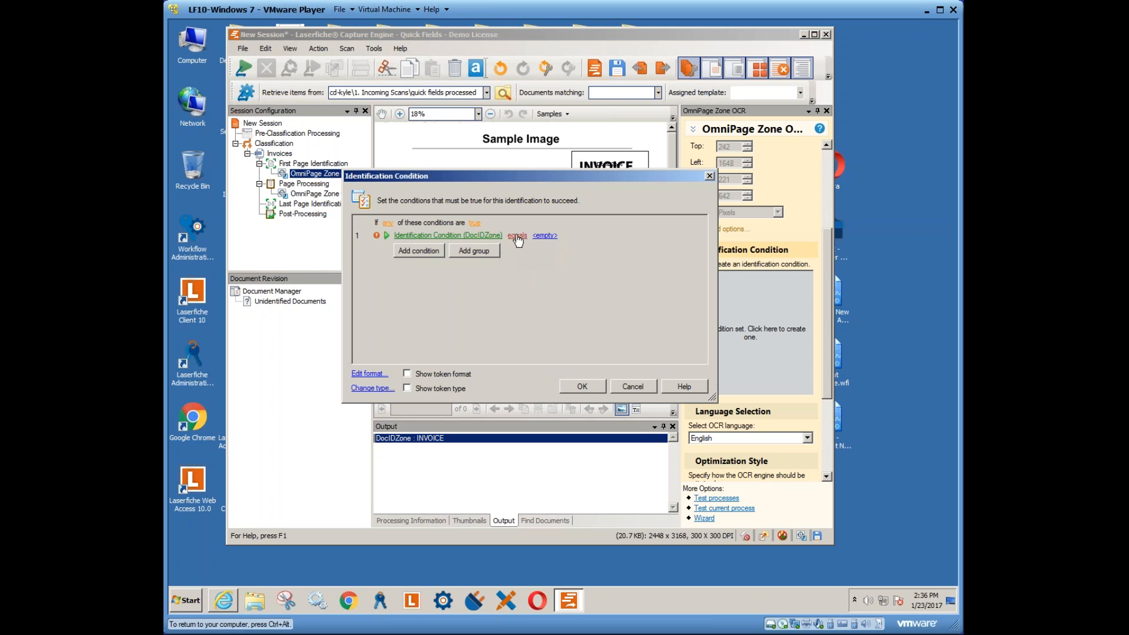
left_click(517, 235)
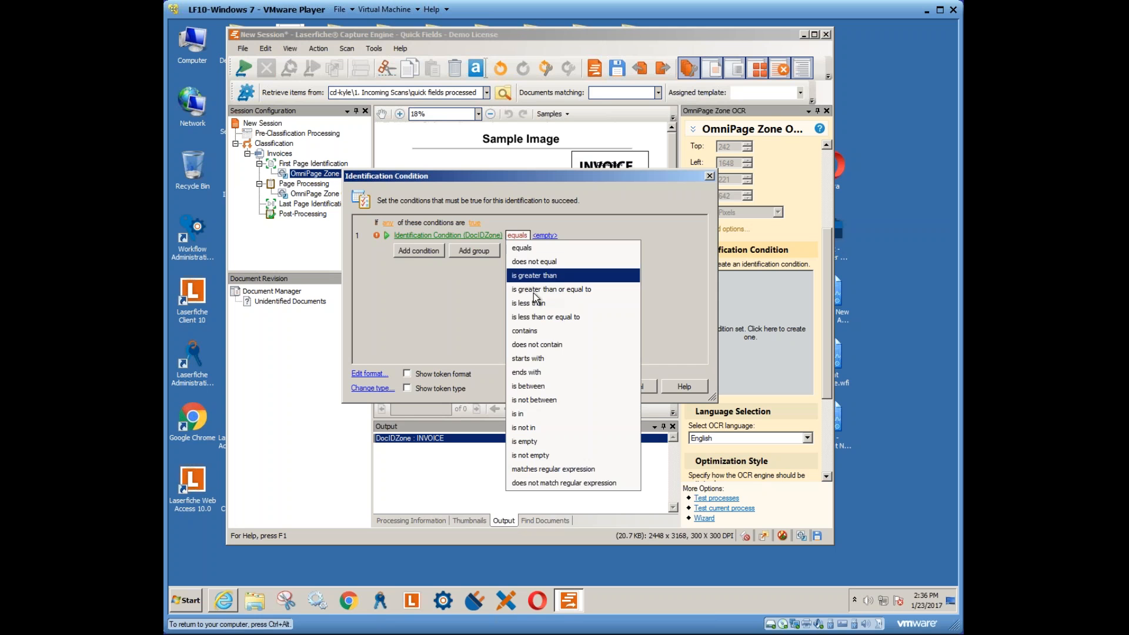
left_click(529, 331)
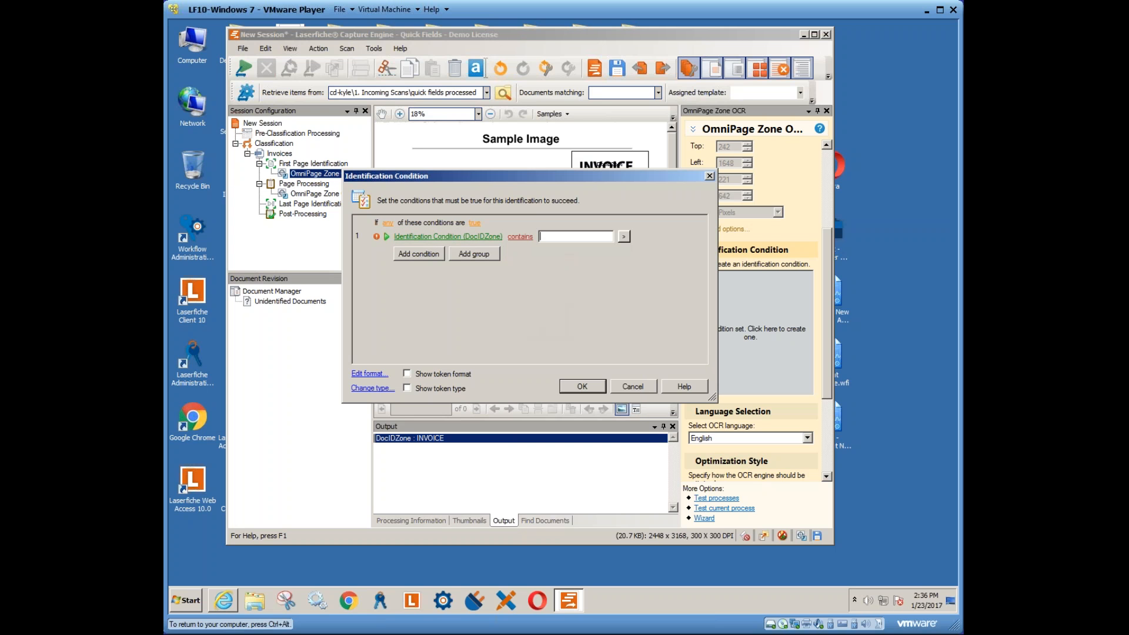
type("invoice")
left_click(582, 387)
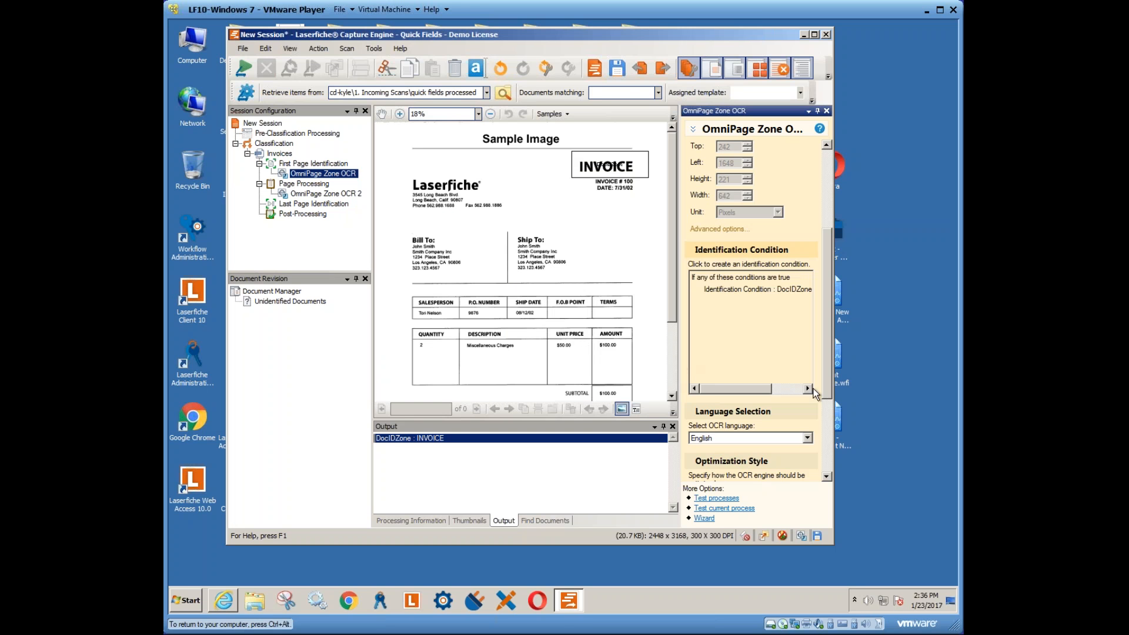
- Set the first zone OCR's text orientation back to 0 degrees after trying 90
scroll(827, 363, "down", 5)
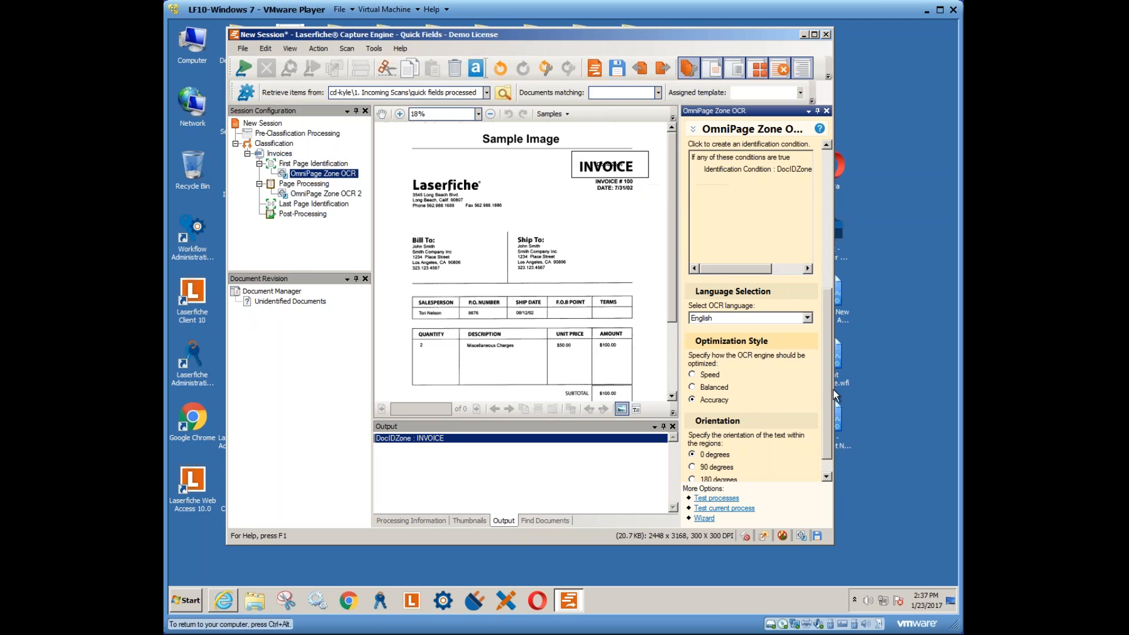
scroll(834, 390, "down", 1)
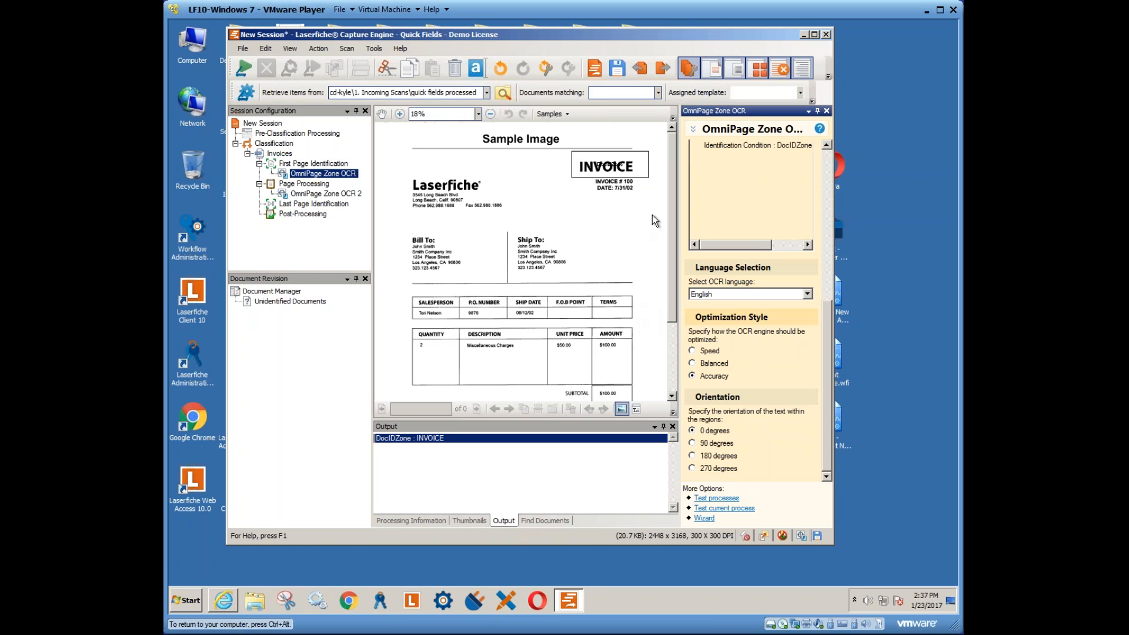
left_click(716, 443)
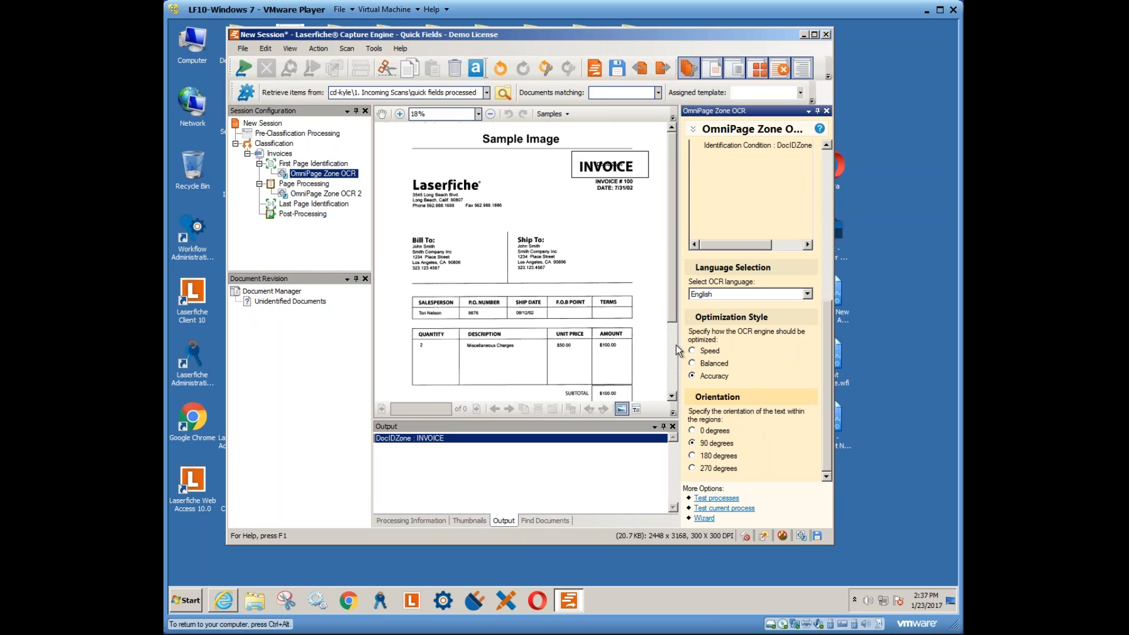
left_click(694, 430)
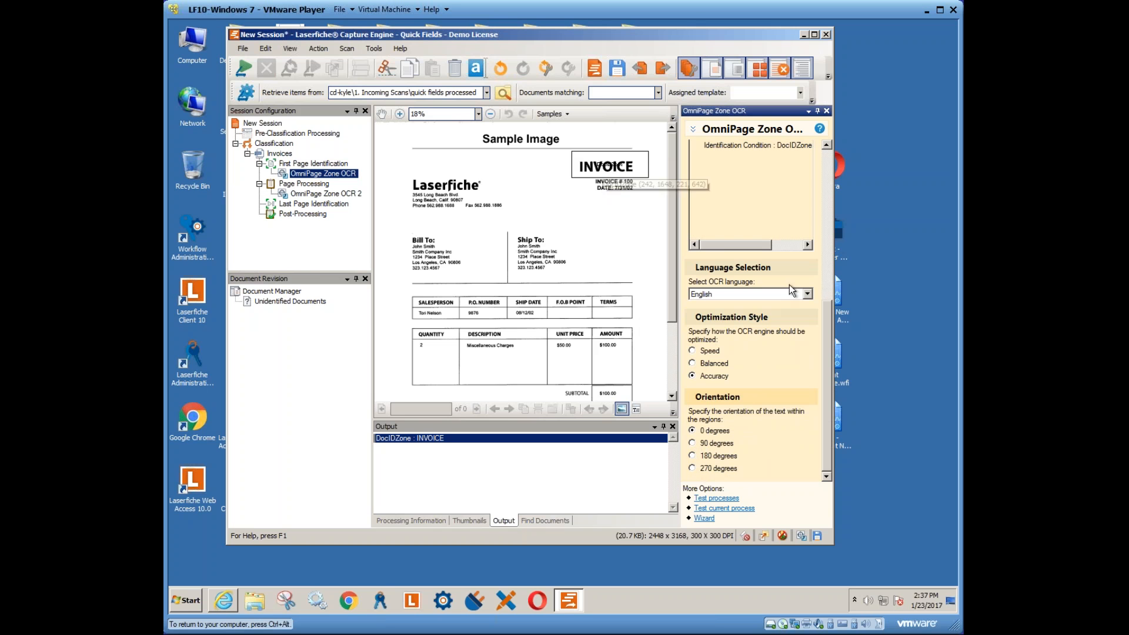
left_click_drag(825, 312, 768, 214)
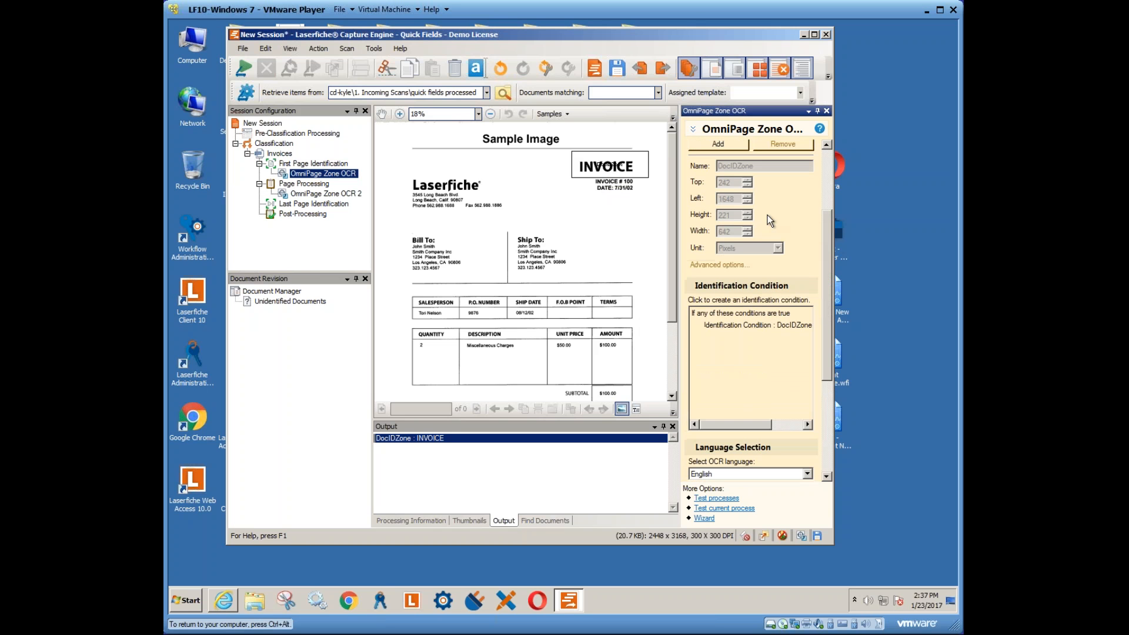
left_click(304, 186)
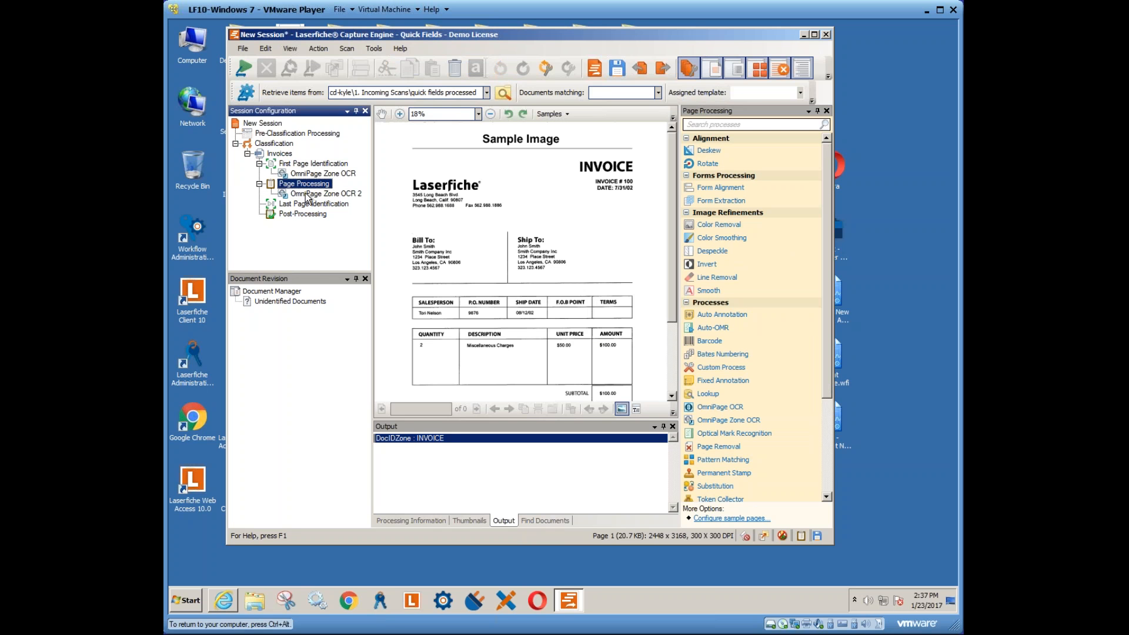
- In OmniPage Zone OCR 2, move and shrink Zone 1 onto the Salesperson cell
left_click(307, 195)
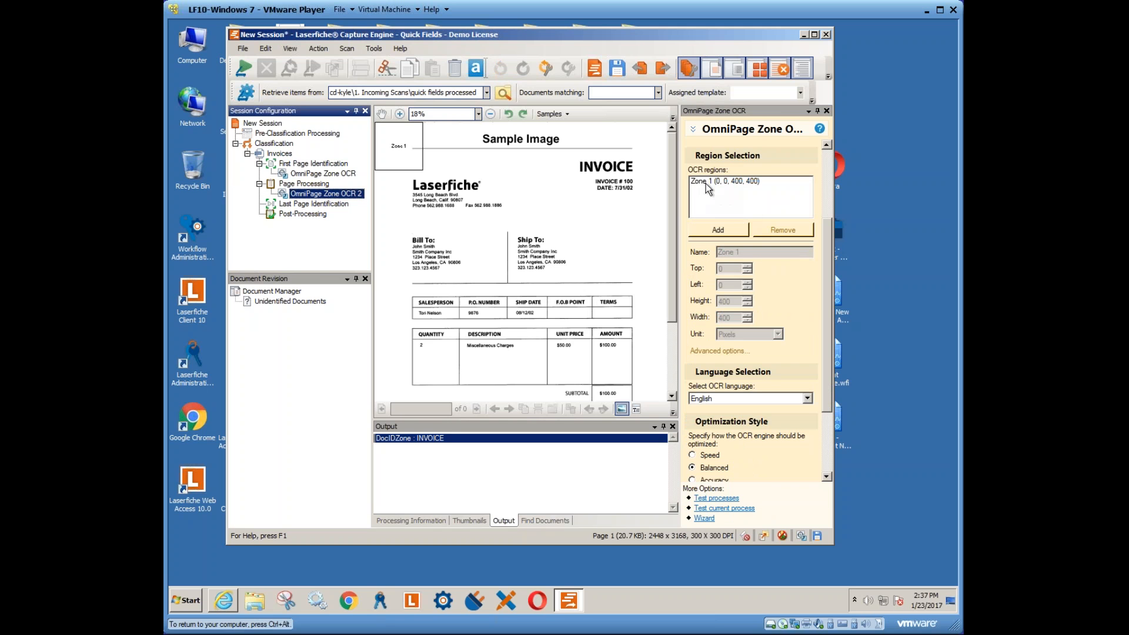
left_click(705, 181)
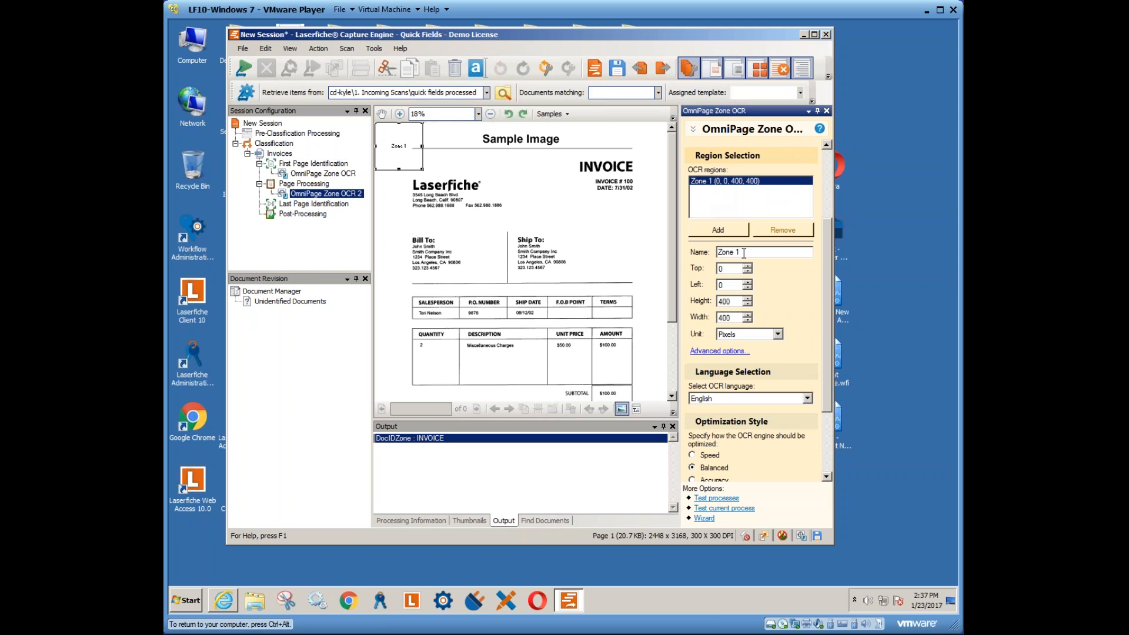
left_click_drag(397, 145, 435, 325)
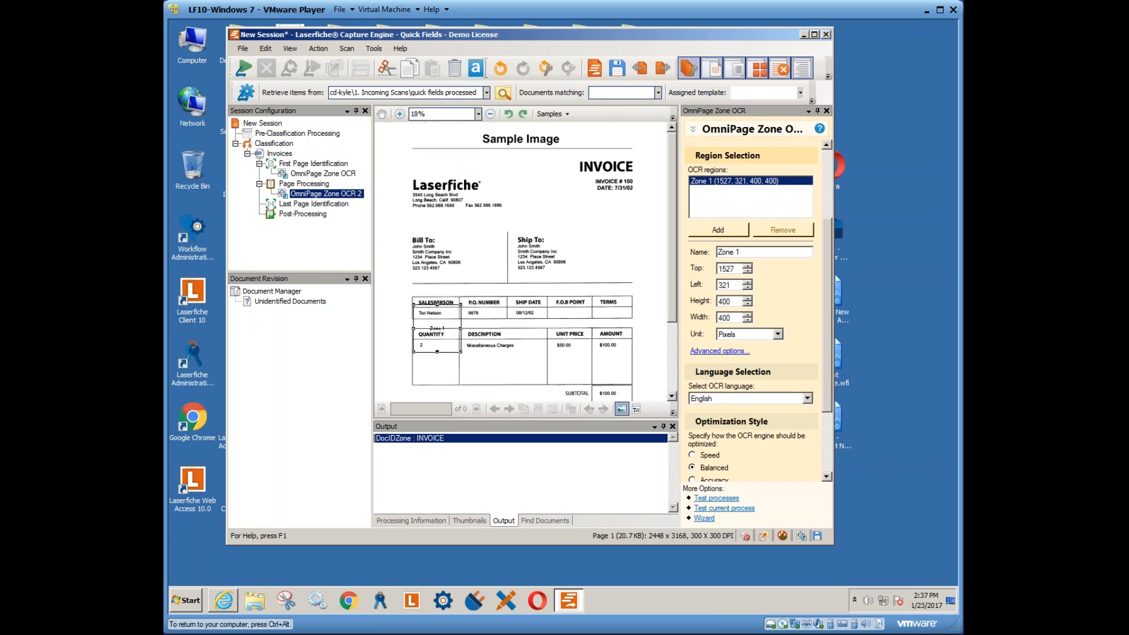
left_click_drag(460, 352, 459, 320)
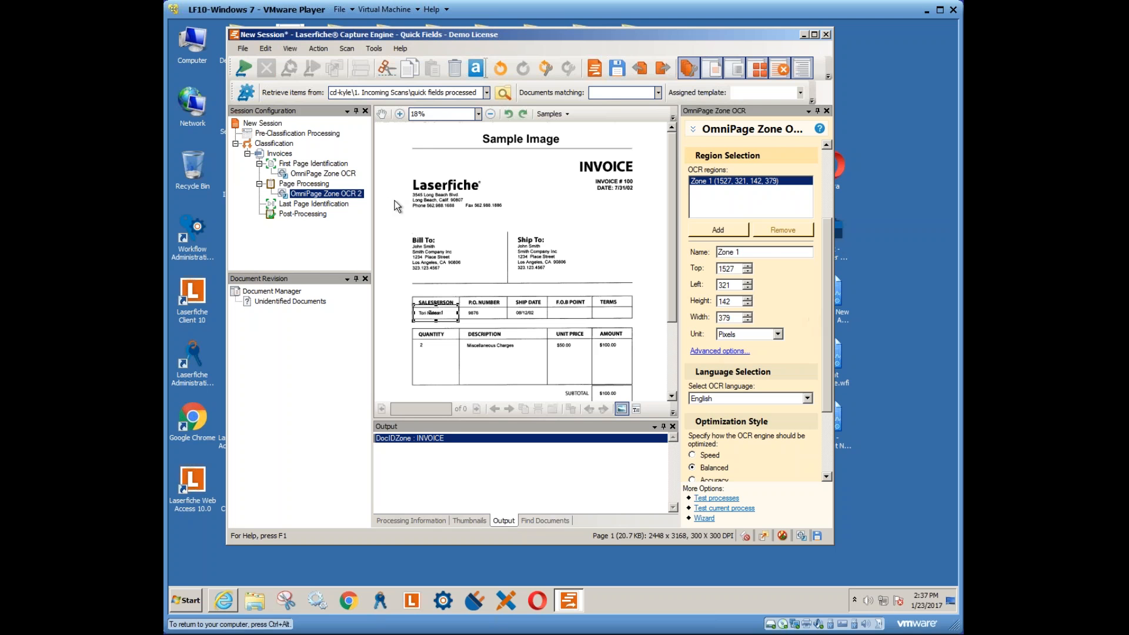
- Add an 'Invoice #' region covering the invoice number and date
left_click(721, 230)
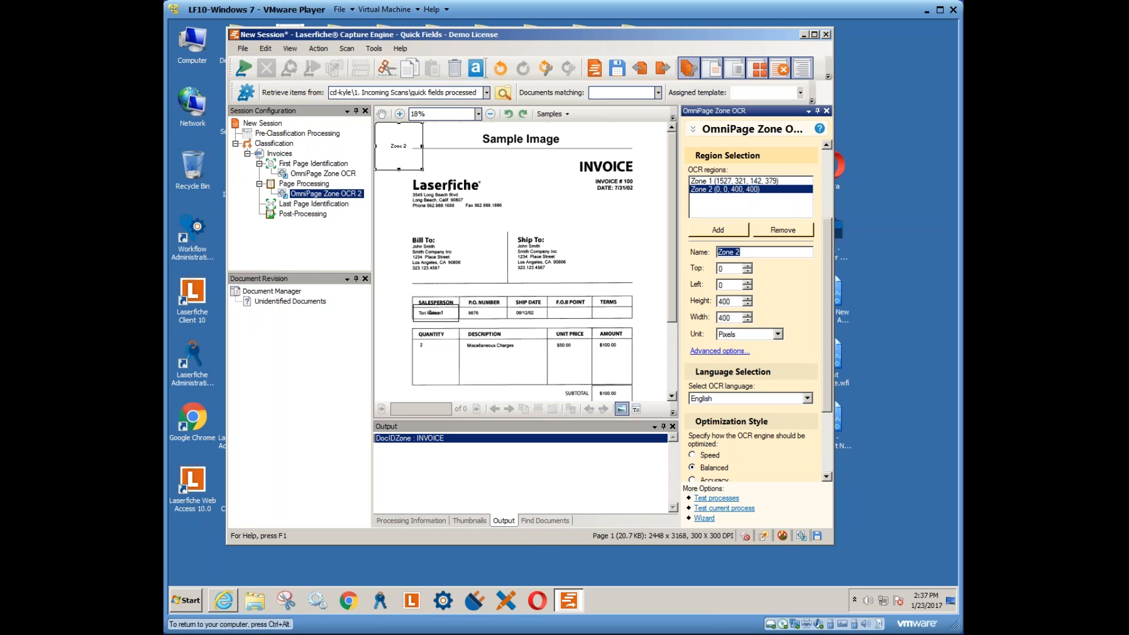
type("Invoice #")
left_click_drag(407, 162, 620, 193)
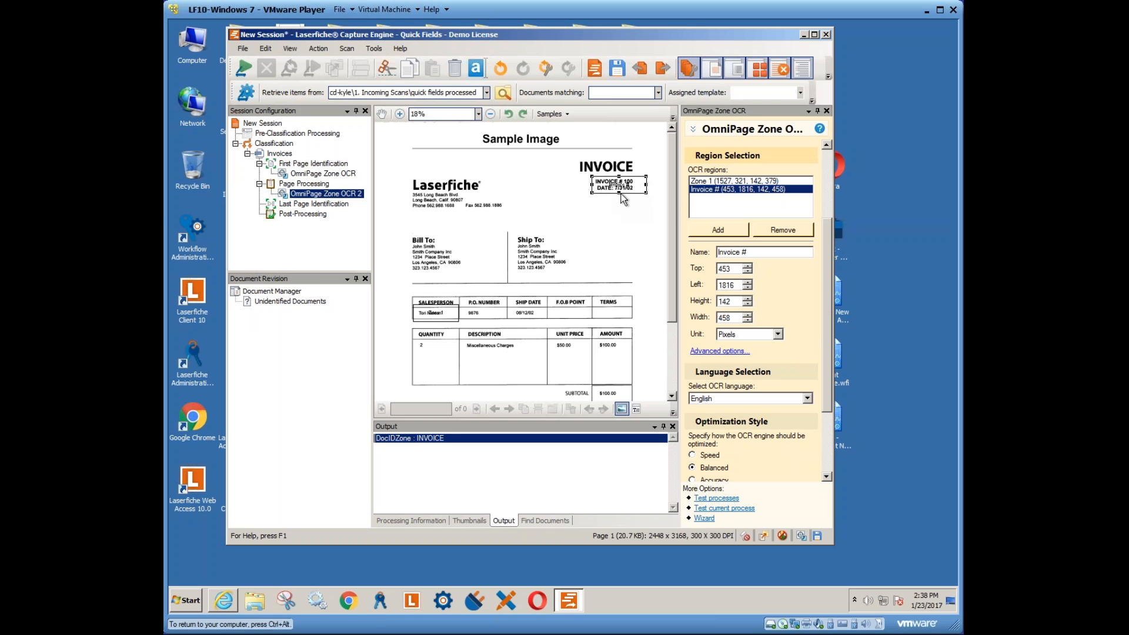
scroll(827, 263, "up", 3)
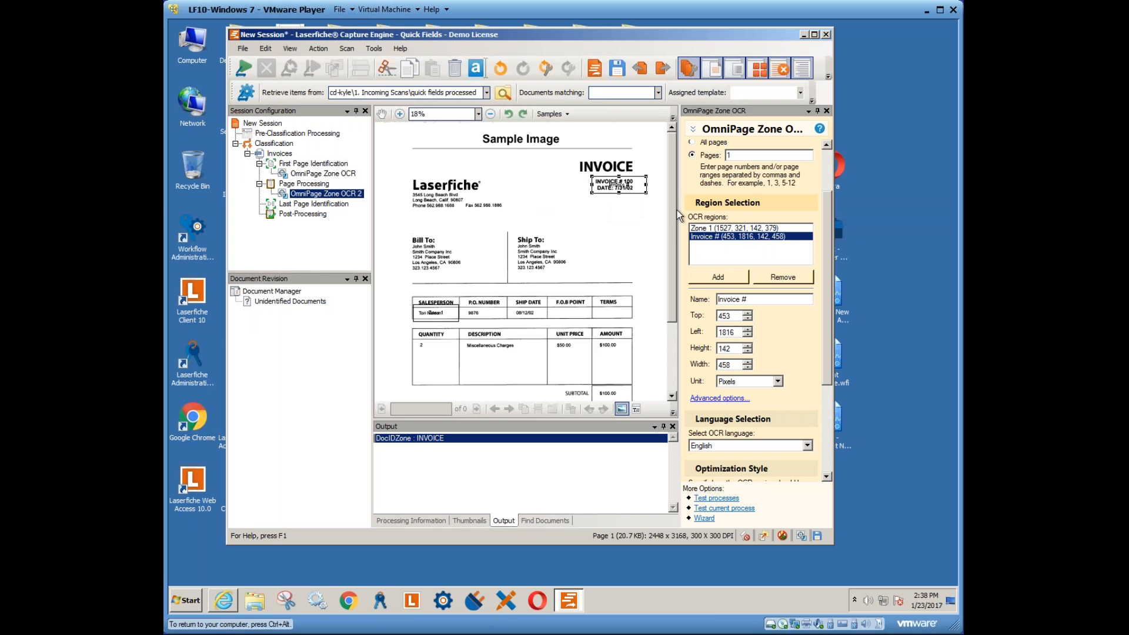
- Rename Zone 1 to 'Salesperson'
left_click(721, 228)
left_click_drag(750, 301, 698, 295)
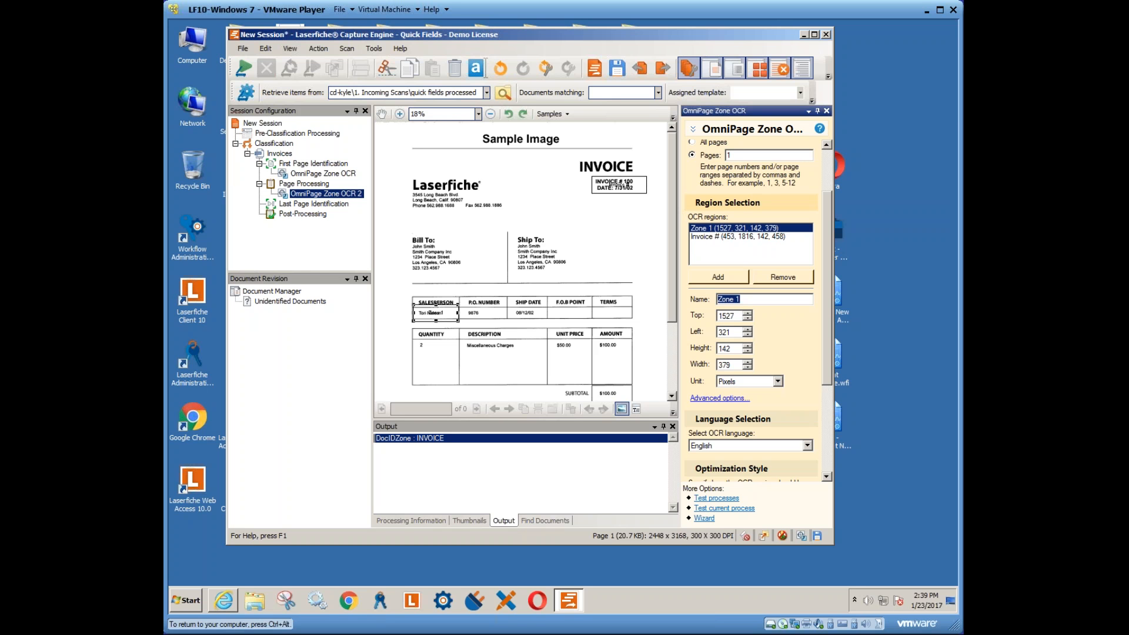
type("SAlesperson")
left_click(735, 255)
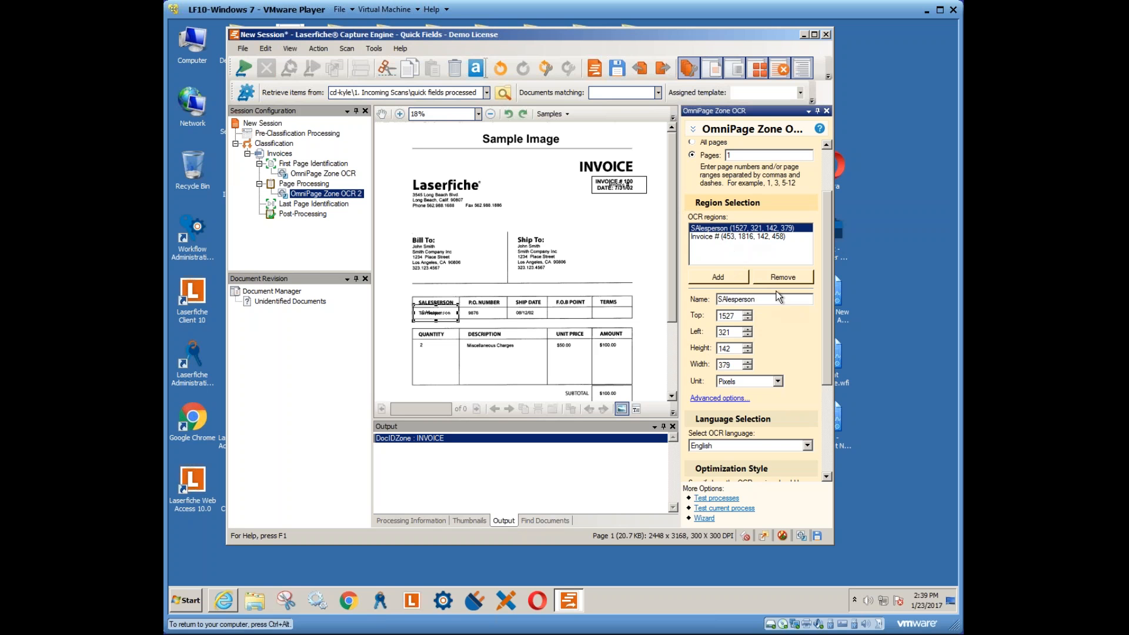
key("BackSpace")
type("a")
left_click_drag(826, 314, 827, 370)
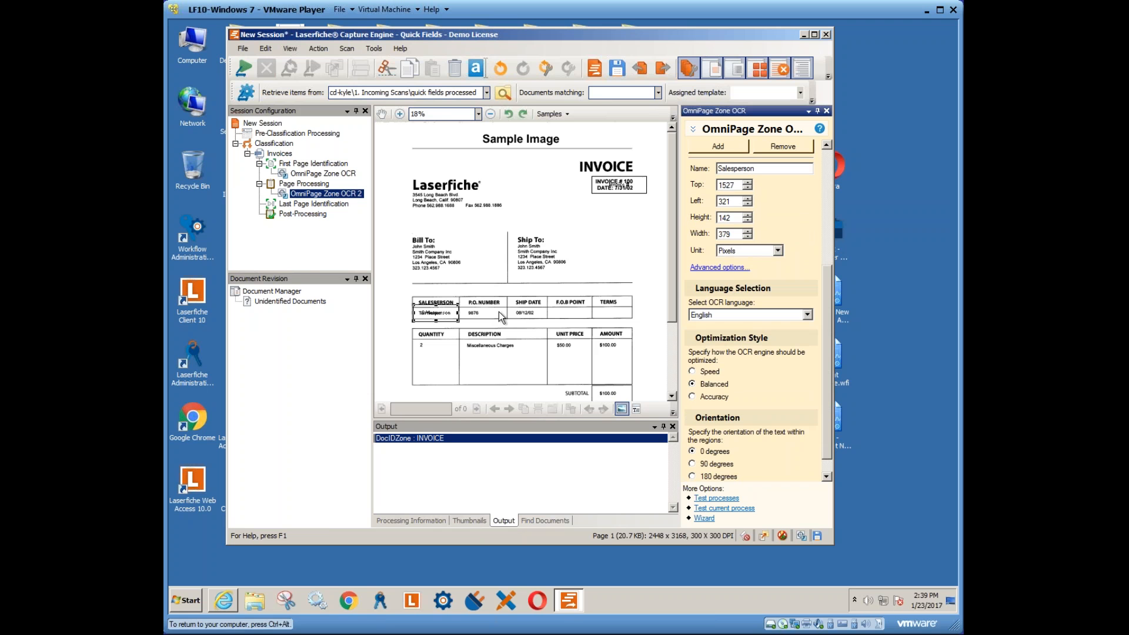
- Test the processes and check the Salesperson and 'Invoice # : INVOICE # 100' outputs
right_click(344, 192)
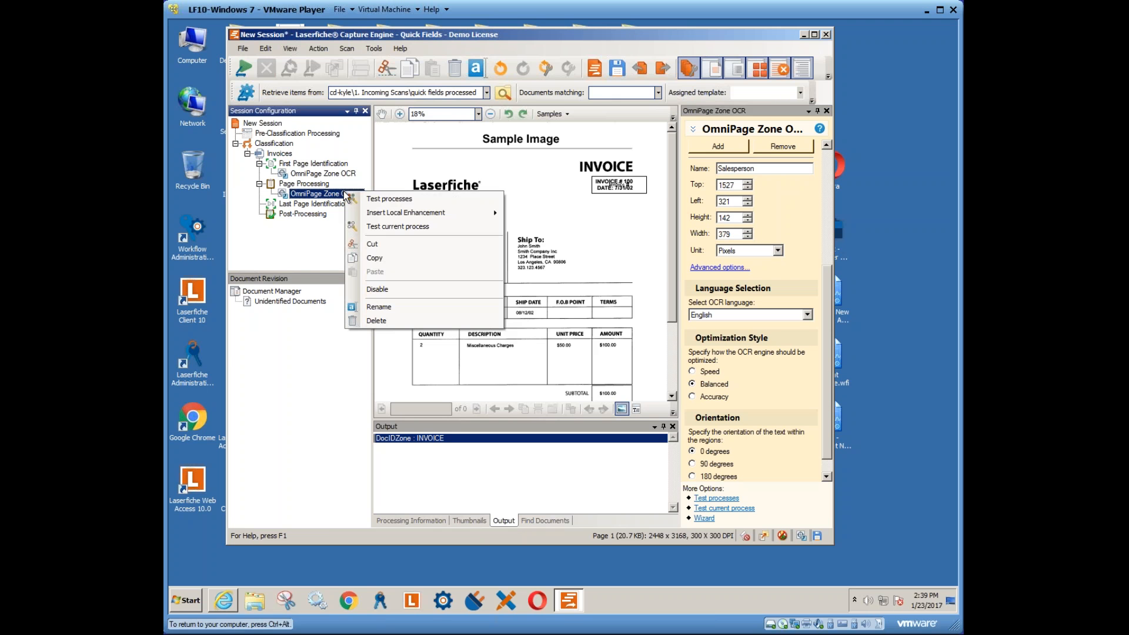
left_click(390, 199)
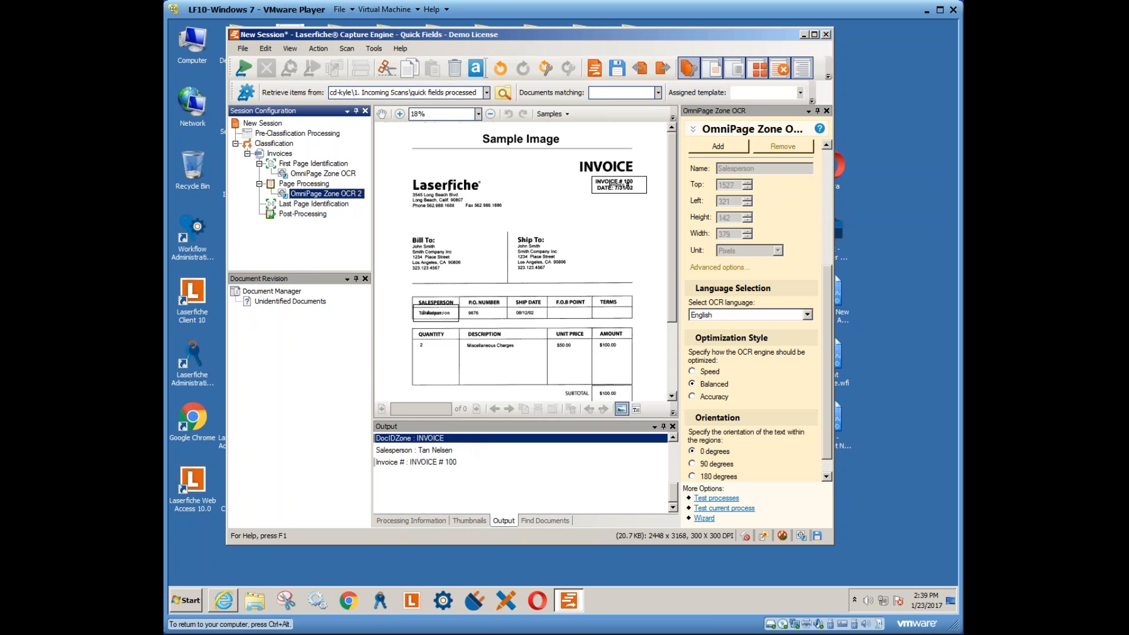
left_click(457, 450)
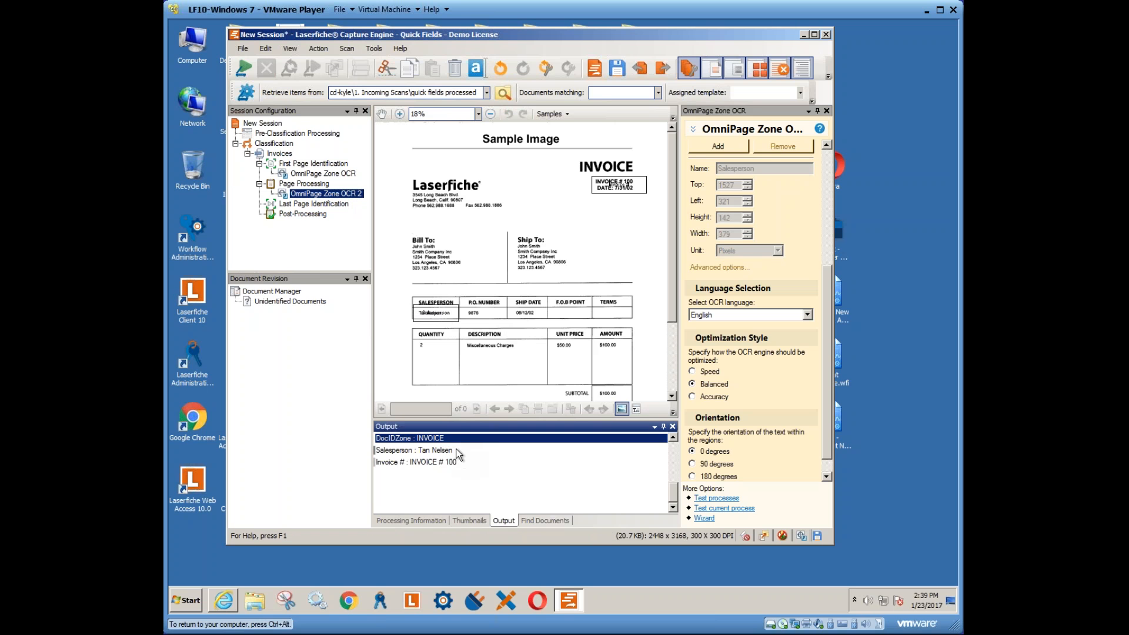
left_click(379, 451)
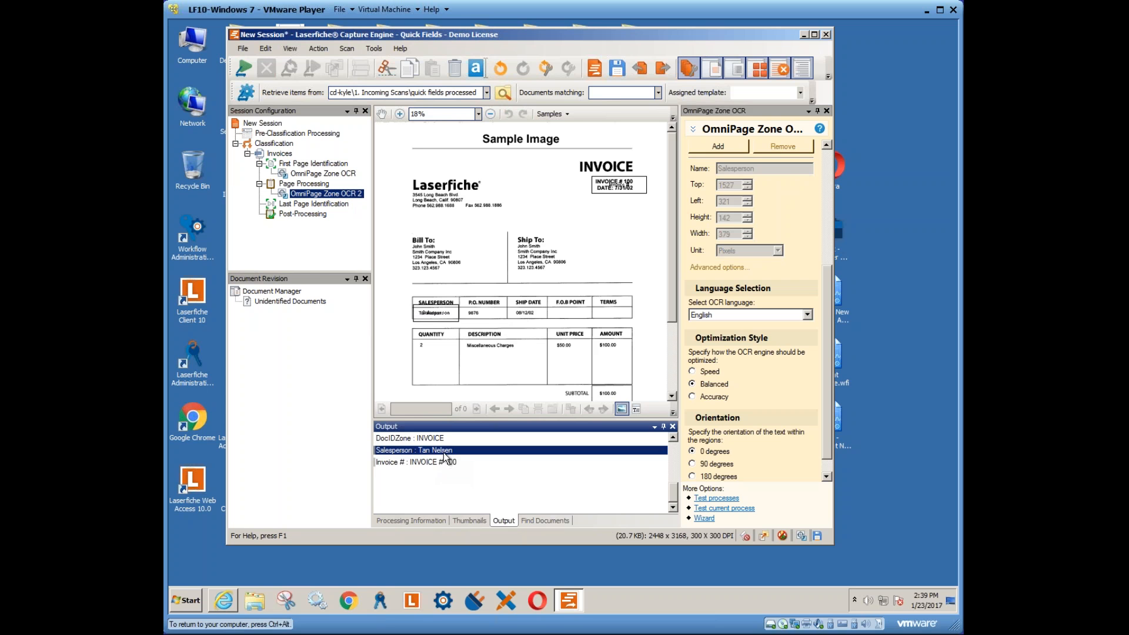
left_click(379, 463)
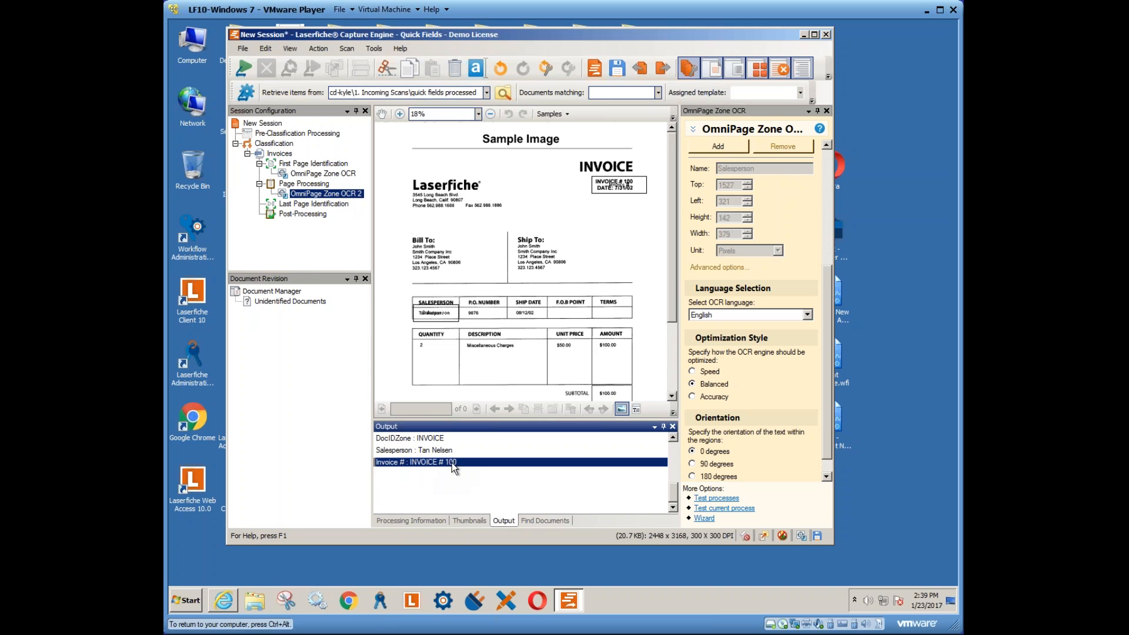
left_click(489, 449)
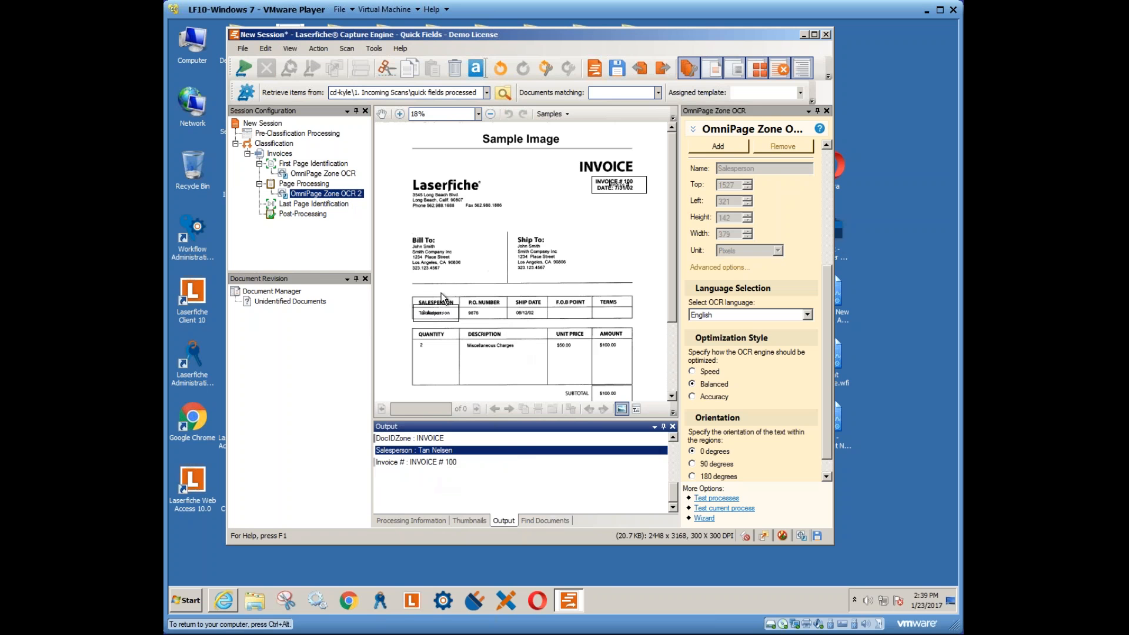
- Zoom in and move the Salesperson zone up over the SALESPERSON header
left_click_drag(393, 274, 475, 338)
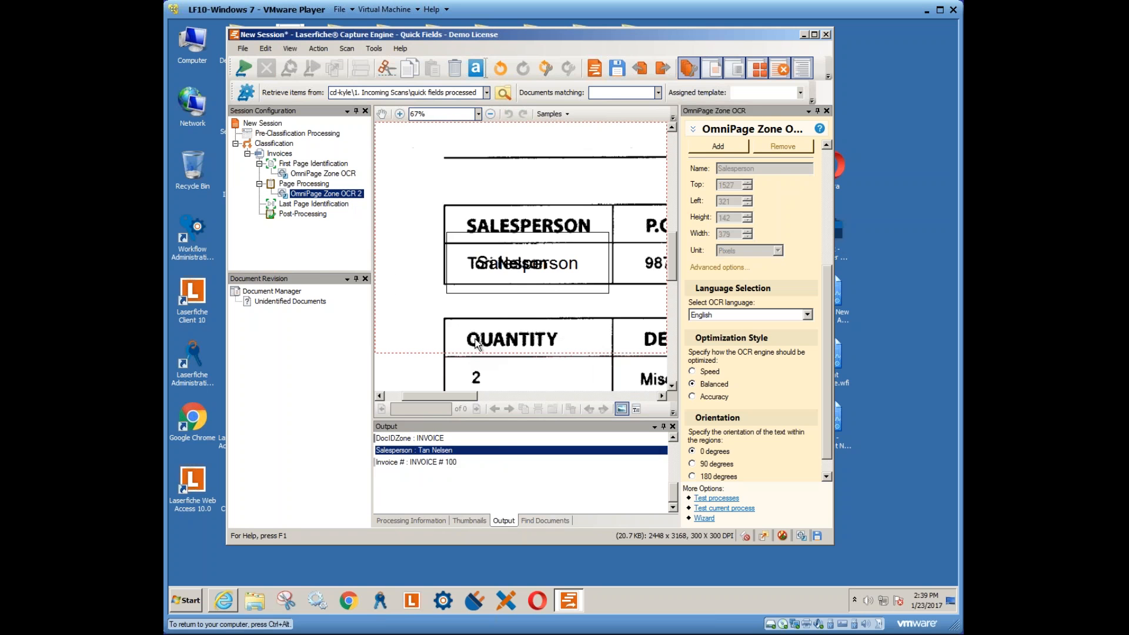
left_click(521, 269)
left_click_drag(521, 270, 513, 207)
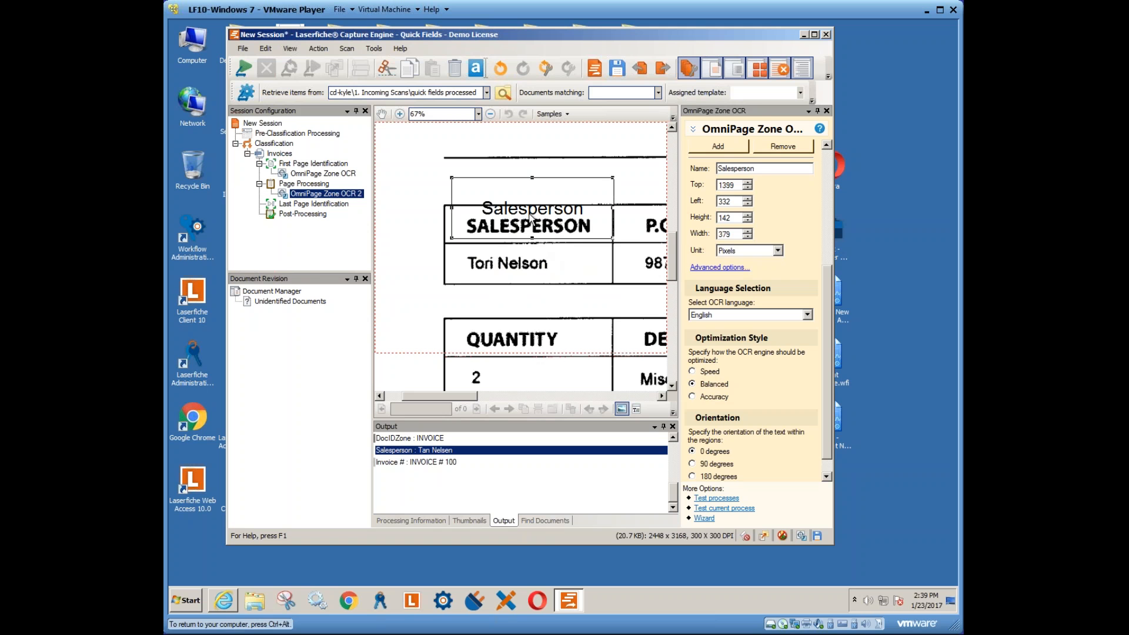
left_click_drag(827, 319, 796, 257)
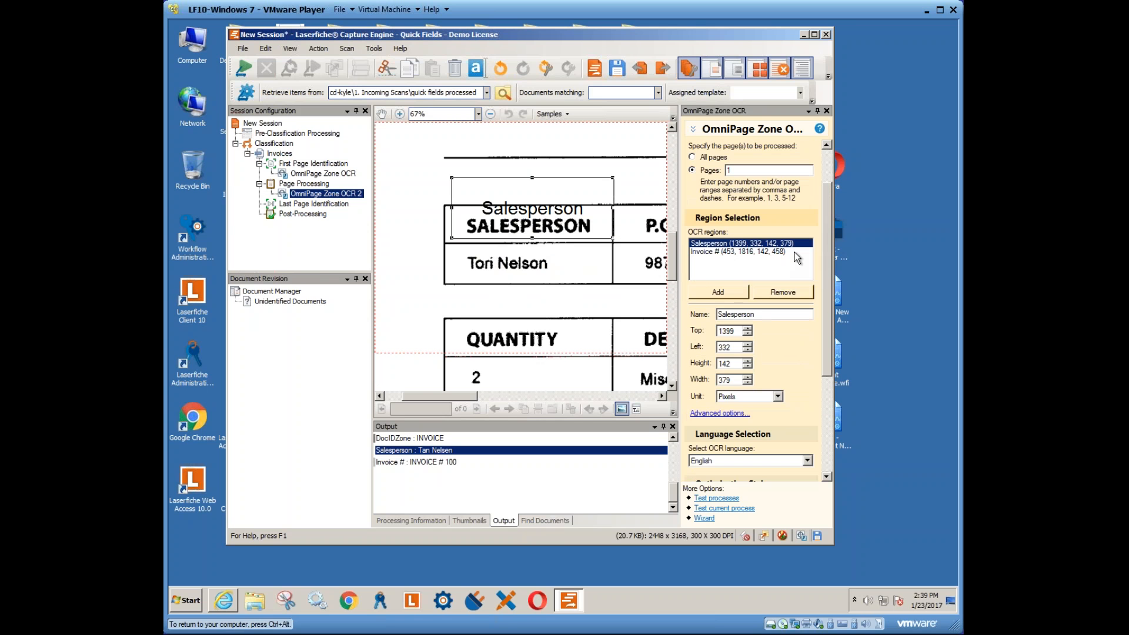
left_click_drag(826, 364, 828, 403)
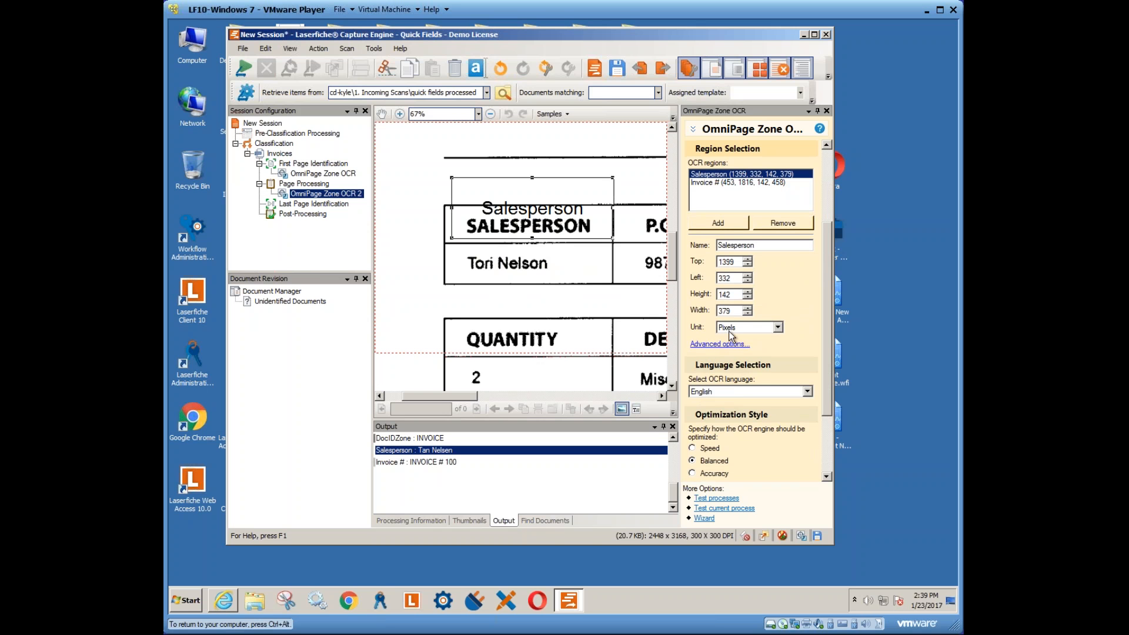
- Optimize the Salesperson zone for Accuracy and set its advanced Single line option to False
left_click(699, 474)
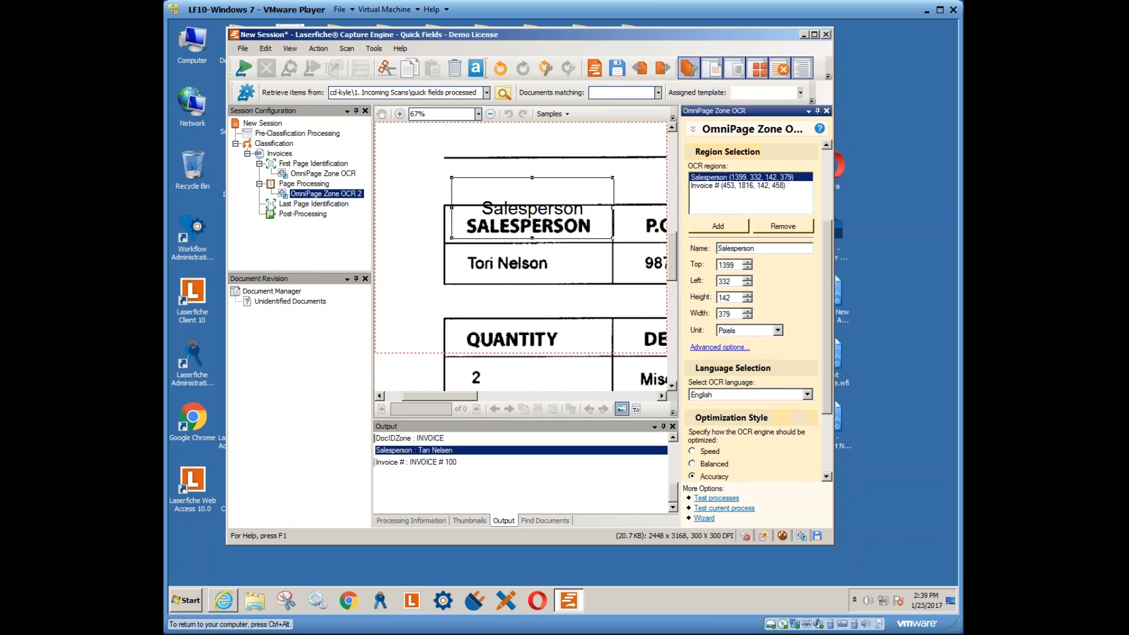
left_click(719, 347)
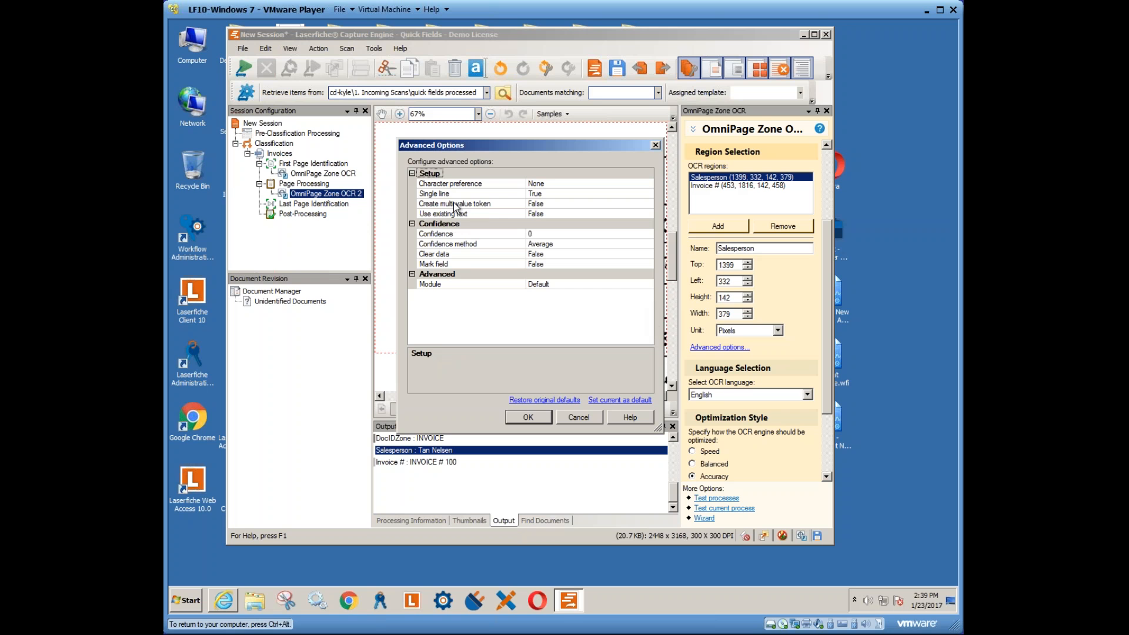
left_click(515, 194)
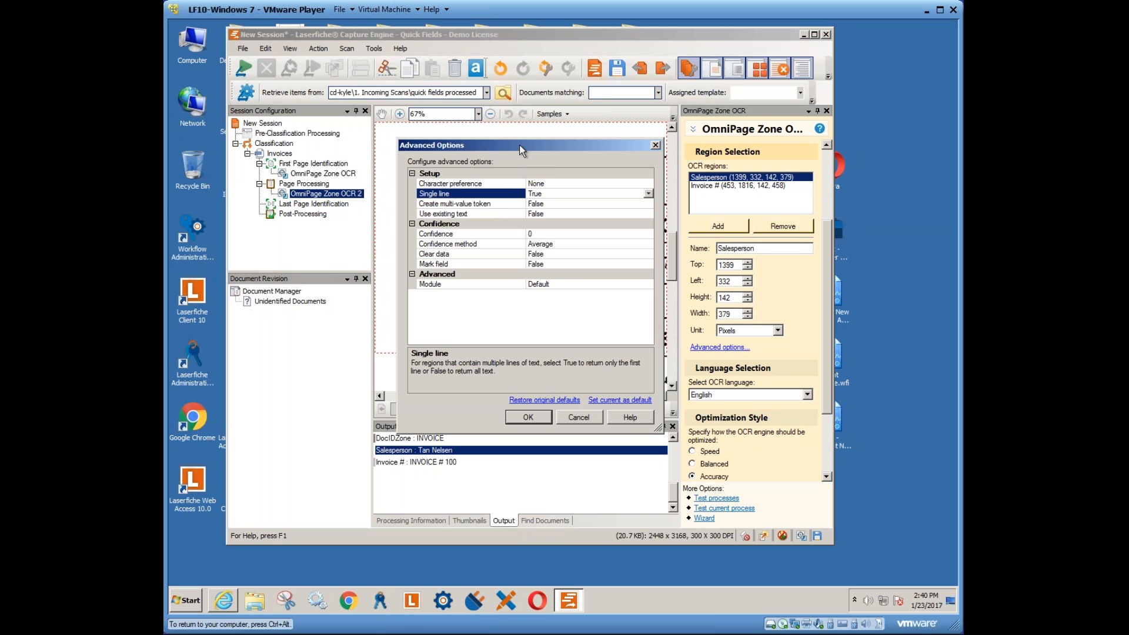
left_click_drag(524, 145, 659, 143)
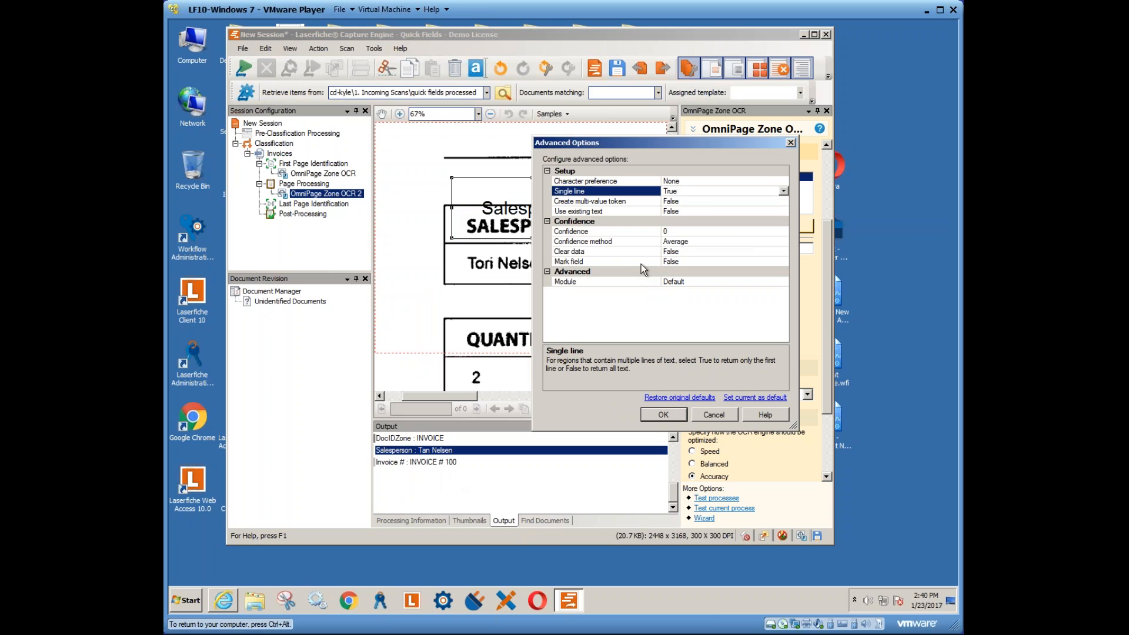
left_click(783, 190)
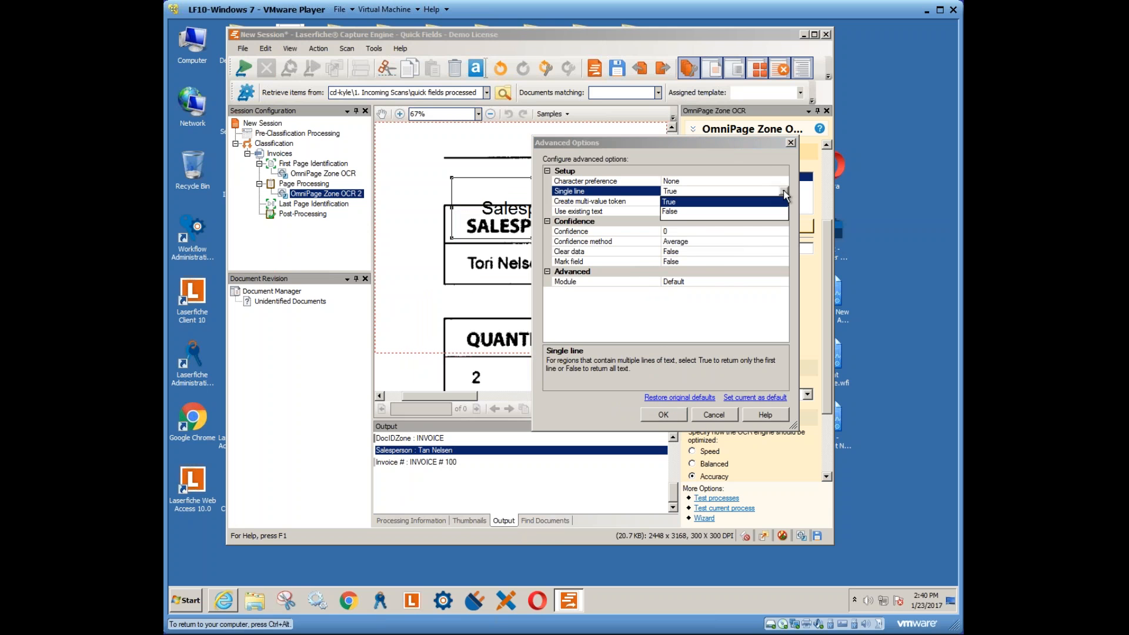
left_click(670, 211)
left_click(663, 414)
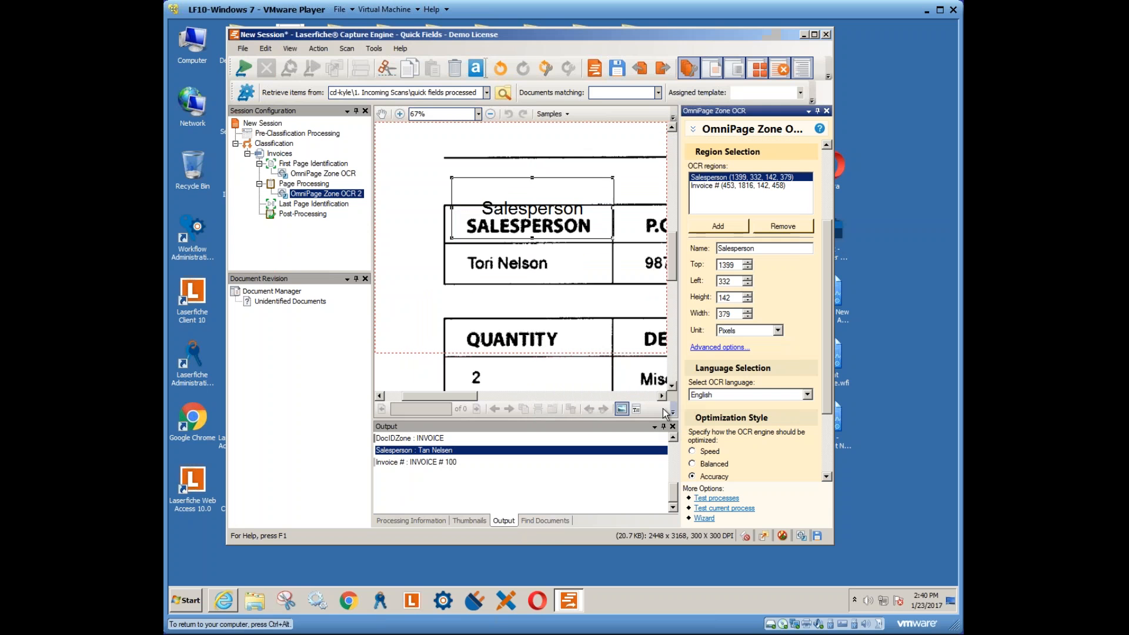
- Retest the session, then set the Invoice # region's Single line option to False
right_click(307, 196)
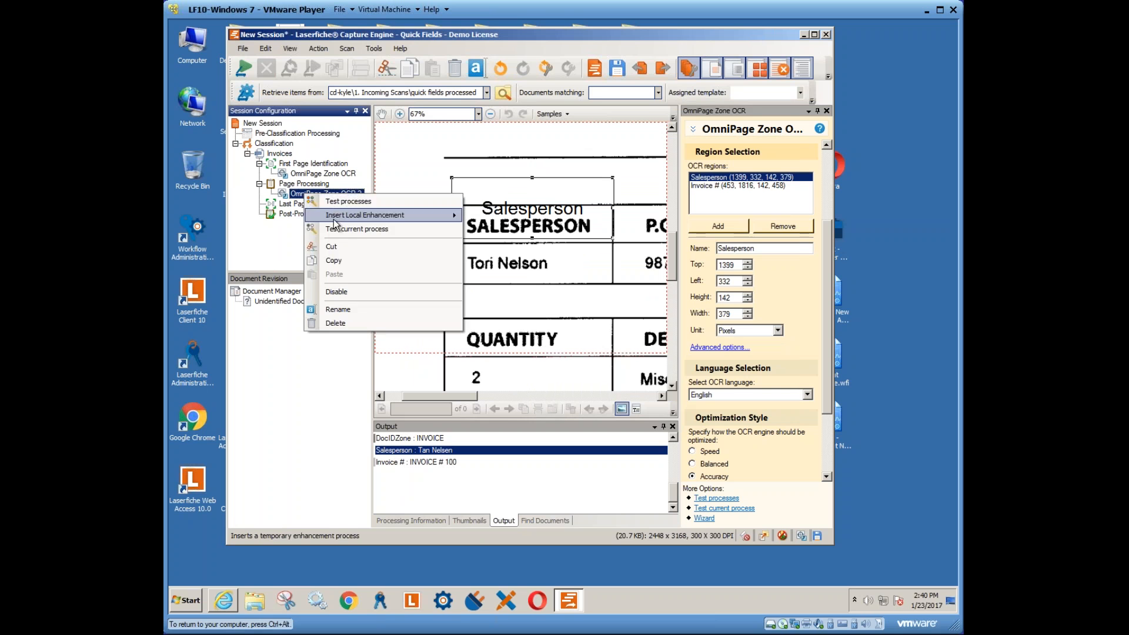
left_click(344, 201)
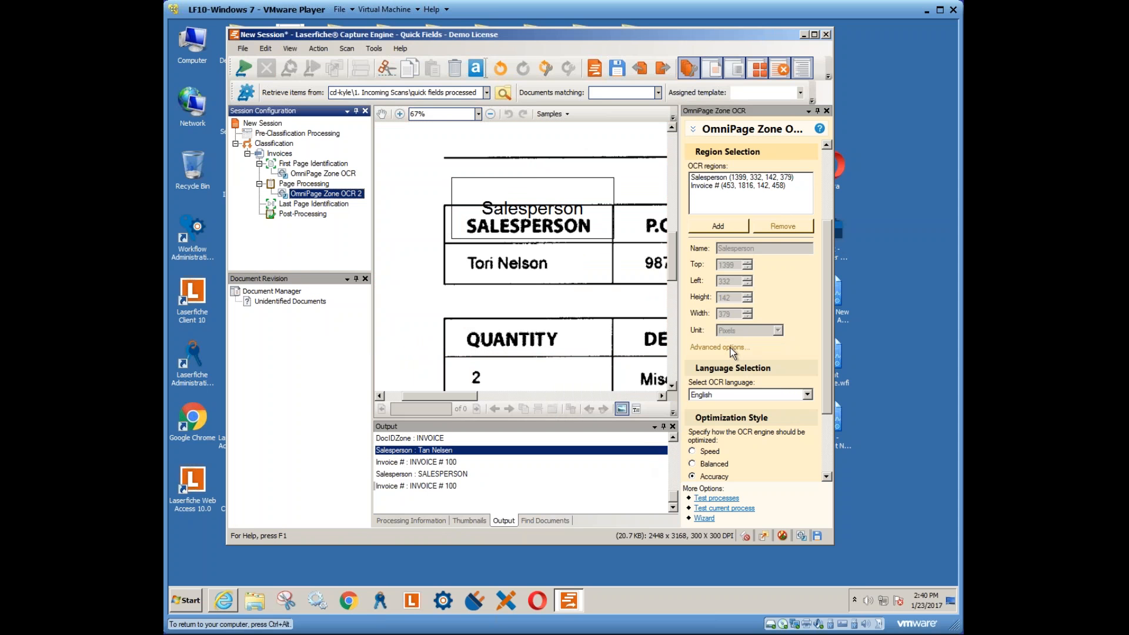
left_click(713, 186)
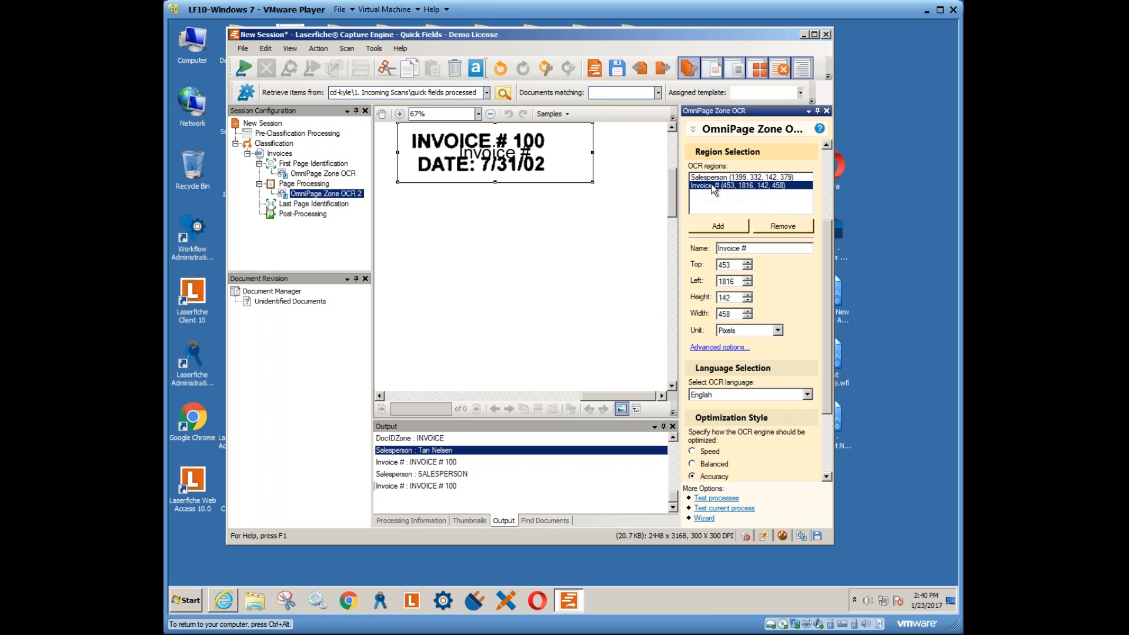
left_click(719, 348)
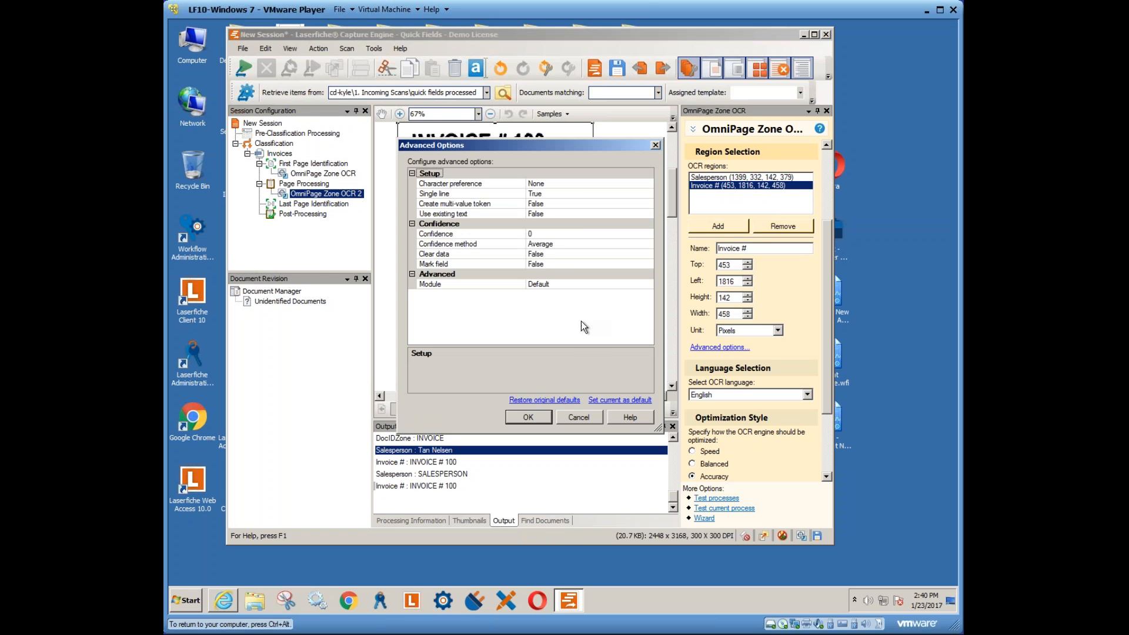
left_click(551, 197)
left_click(648, 193)
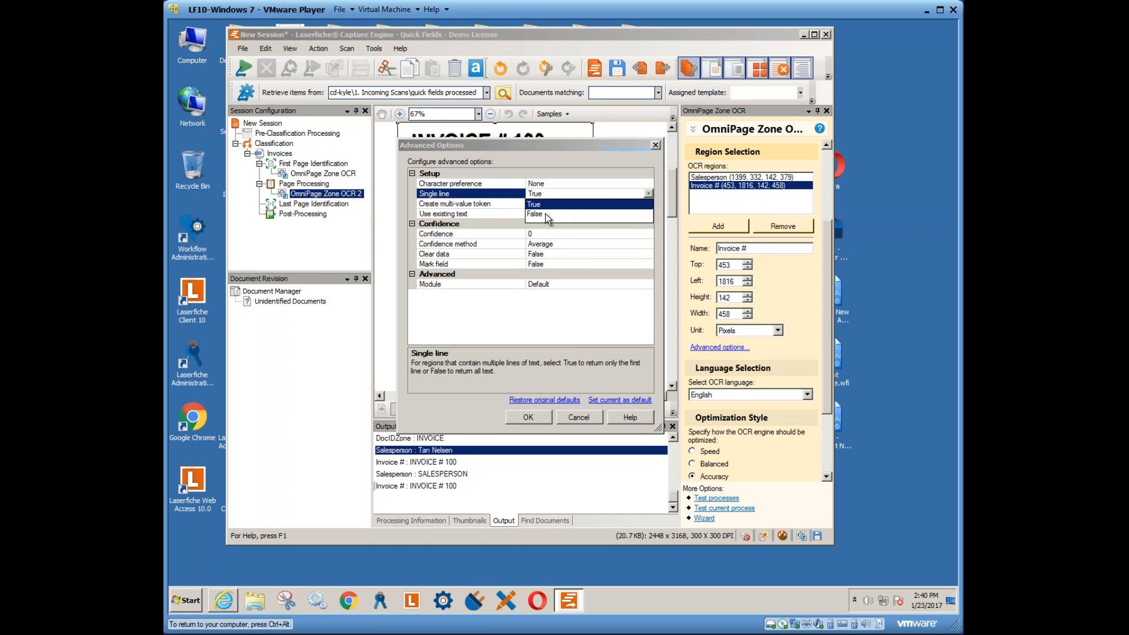
left_click(546, 215)
left_click(528, 417)
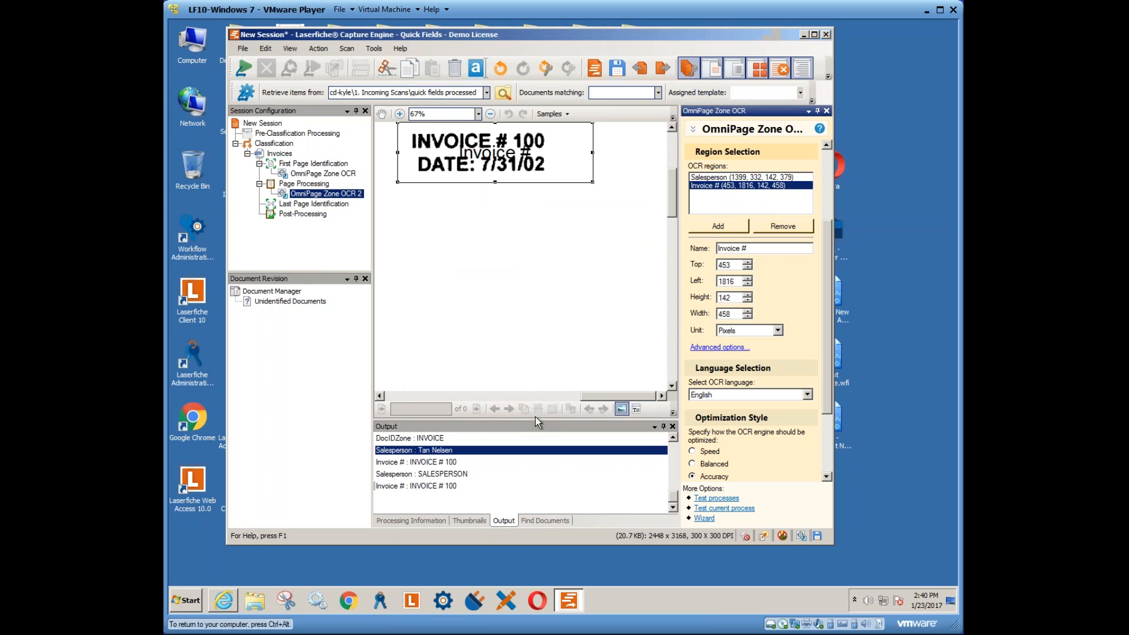
left_click(531, 470)
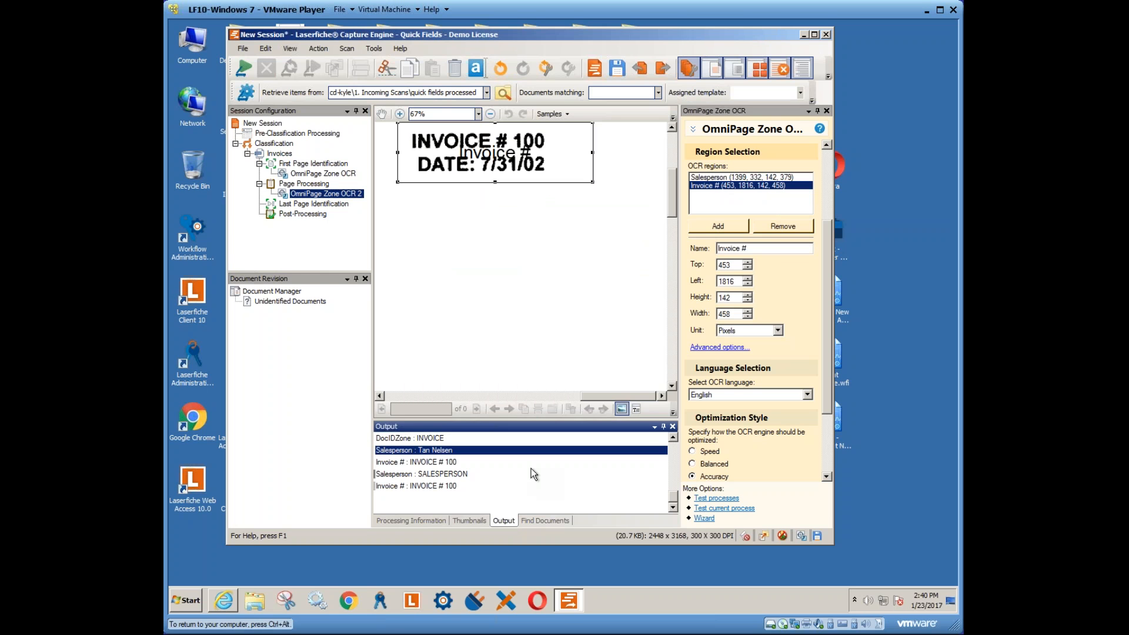
- Clear the output list and test OmniPage Zone OCR 2, checking the DocIDZone and Salesperson values
right_click(479, 467)
left_click(509, 494)
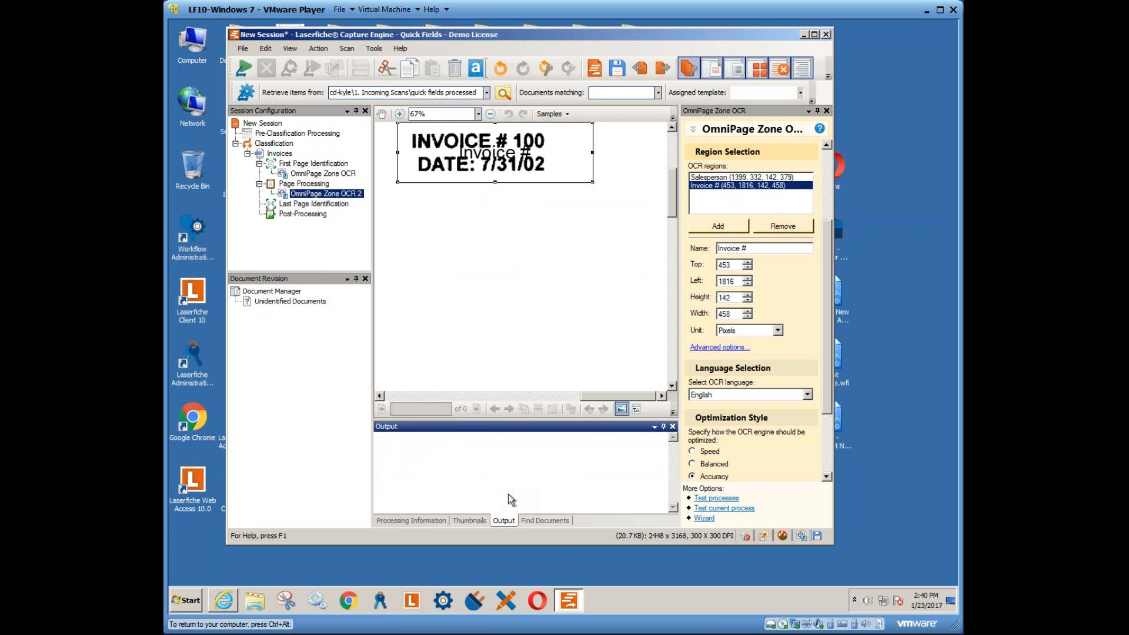
right_click(312, 194)
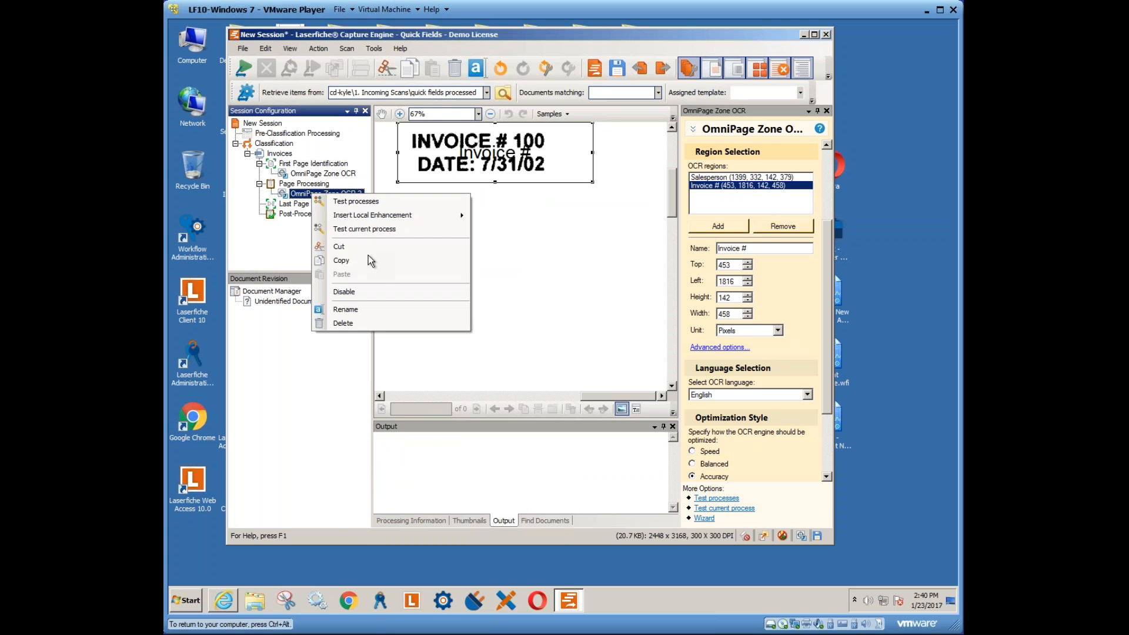
left_click(352, 229)
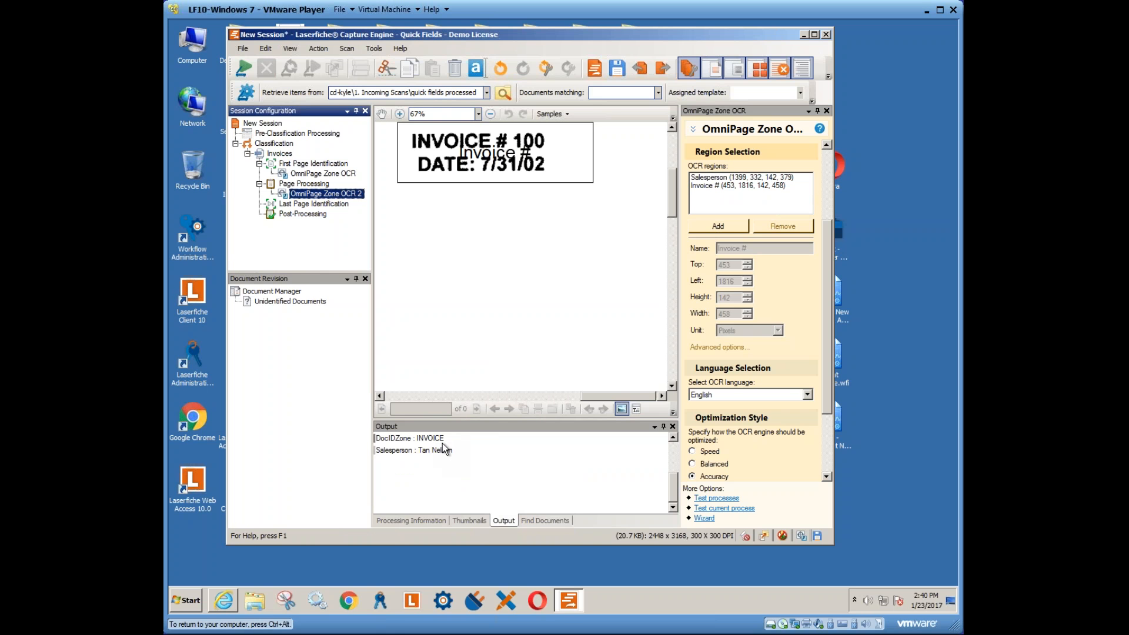
left_click(437, 442)
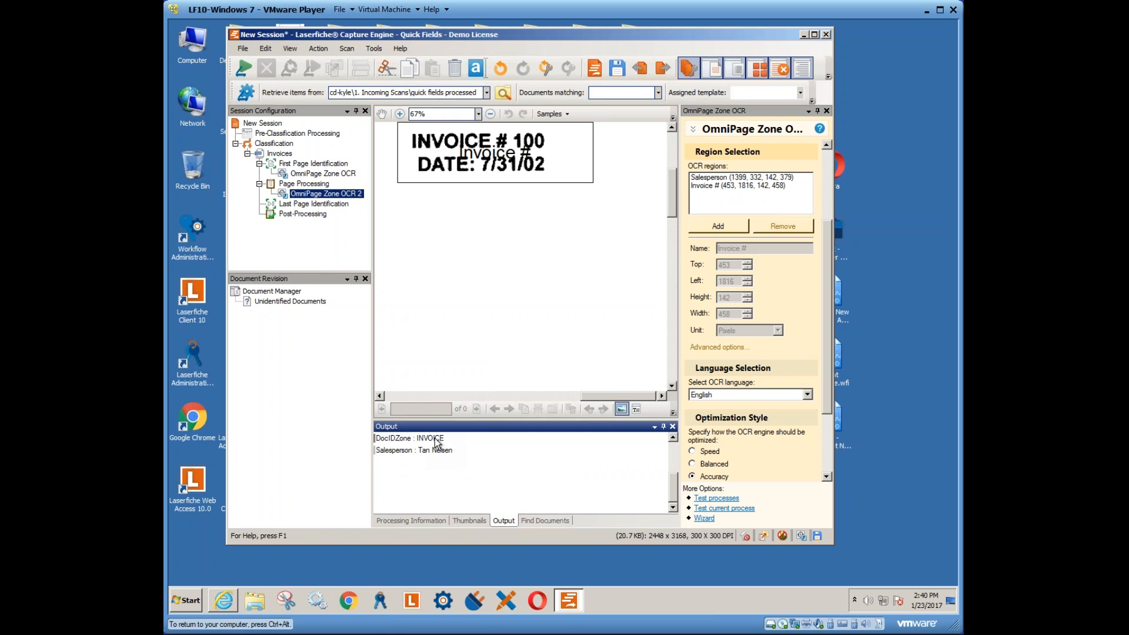
left_click(423, 453)
- Select the Invoice # OCR region and rerun the OmniPage Zone OCR 2 test
left_click(709, 185)
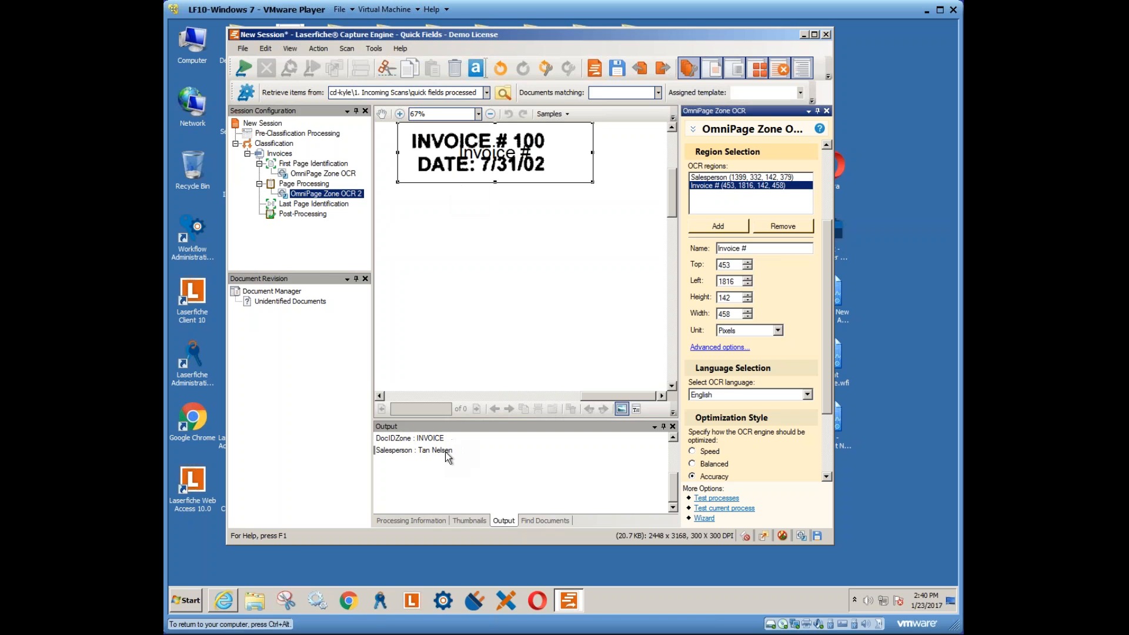
right_click(317, 196)
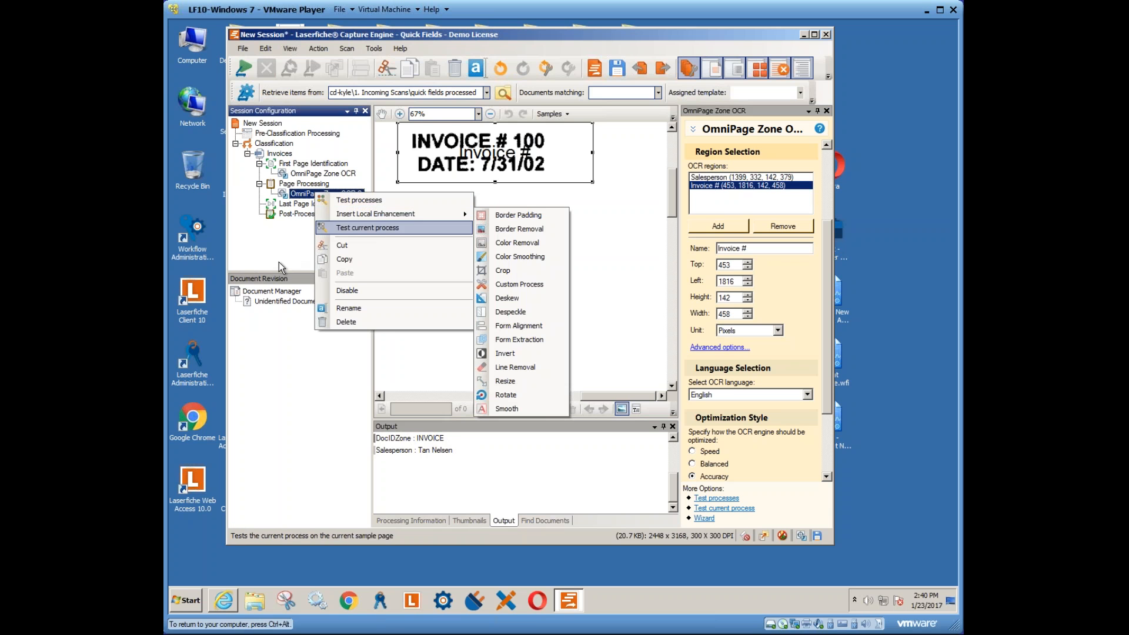
left_click(347, 228)
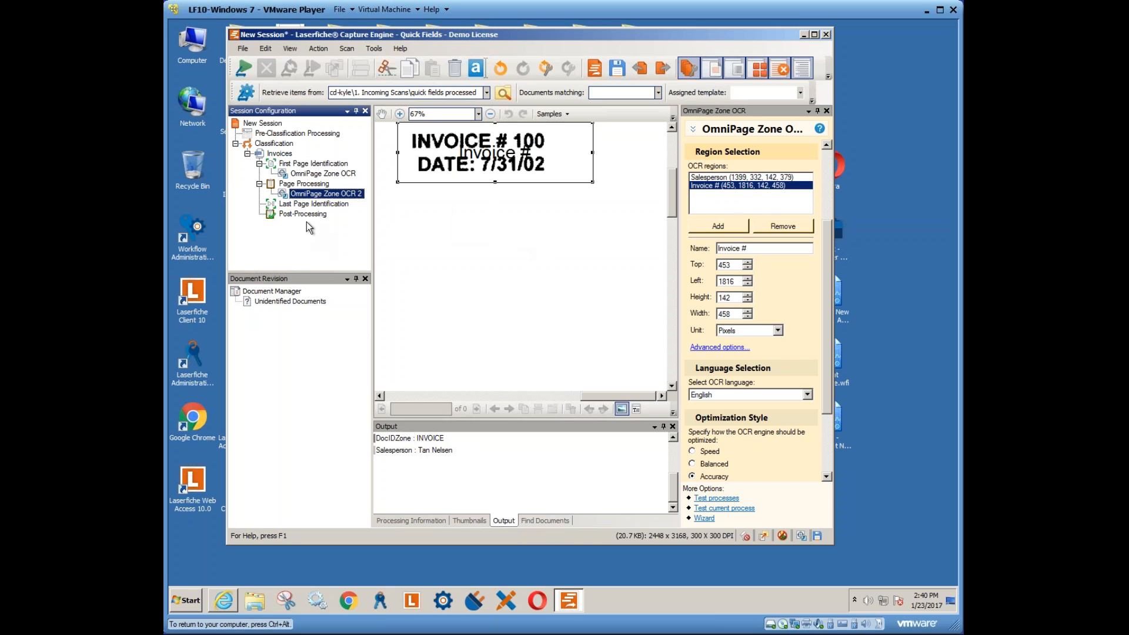
- Add an OmniPage OCR process under the Invoices class's Post-Processing stage
left_click(321, 204)
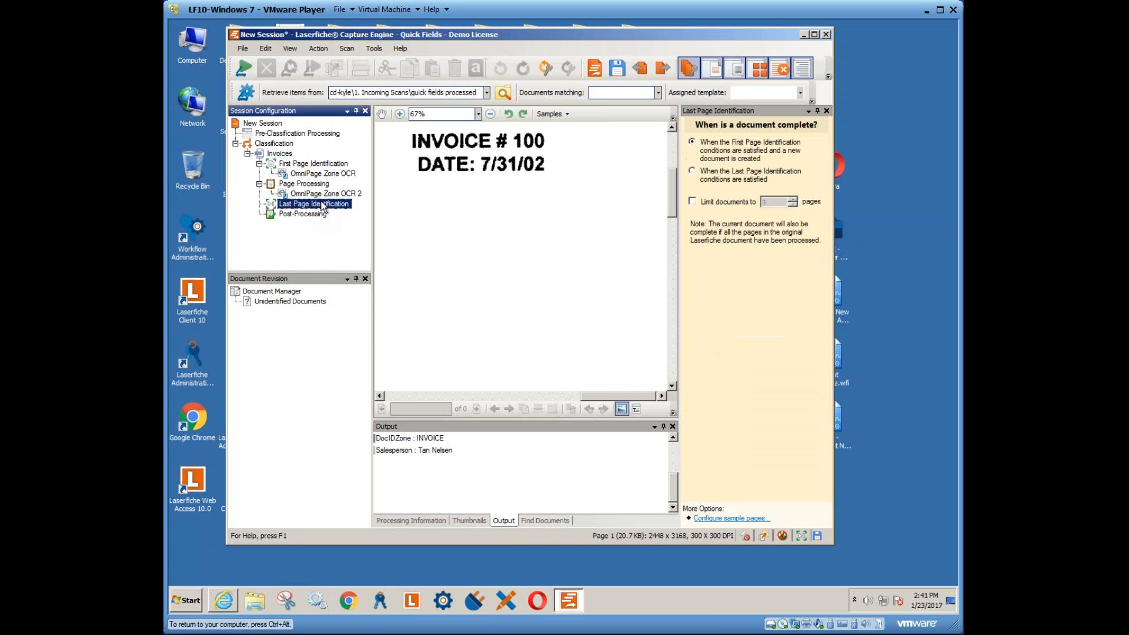
left_click(292, 215)
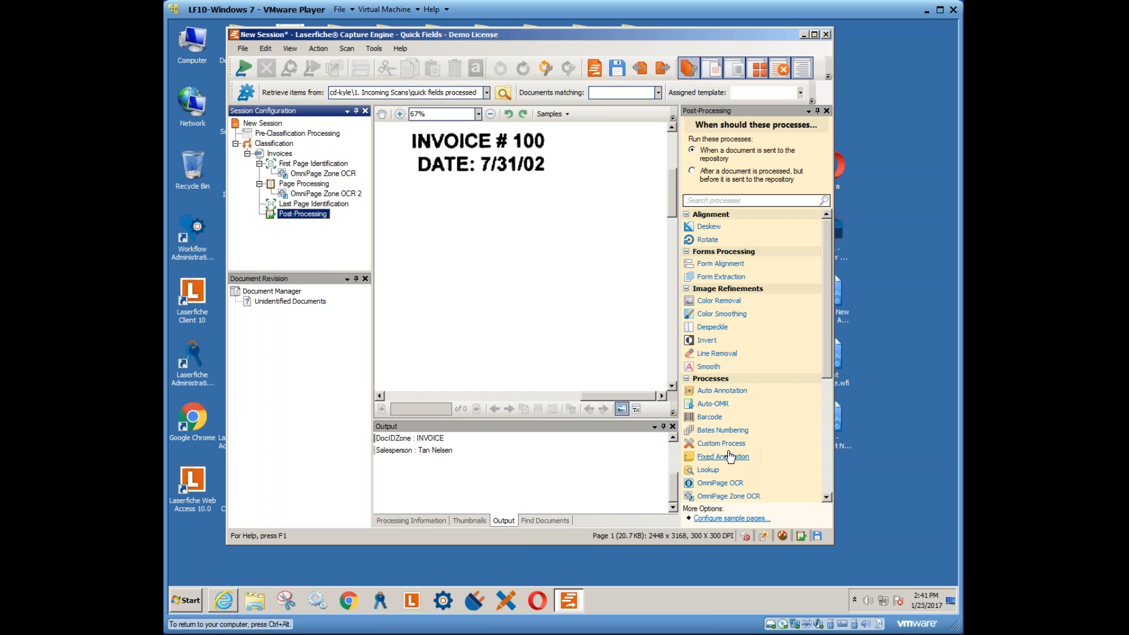
left_click(719, 483)
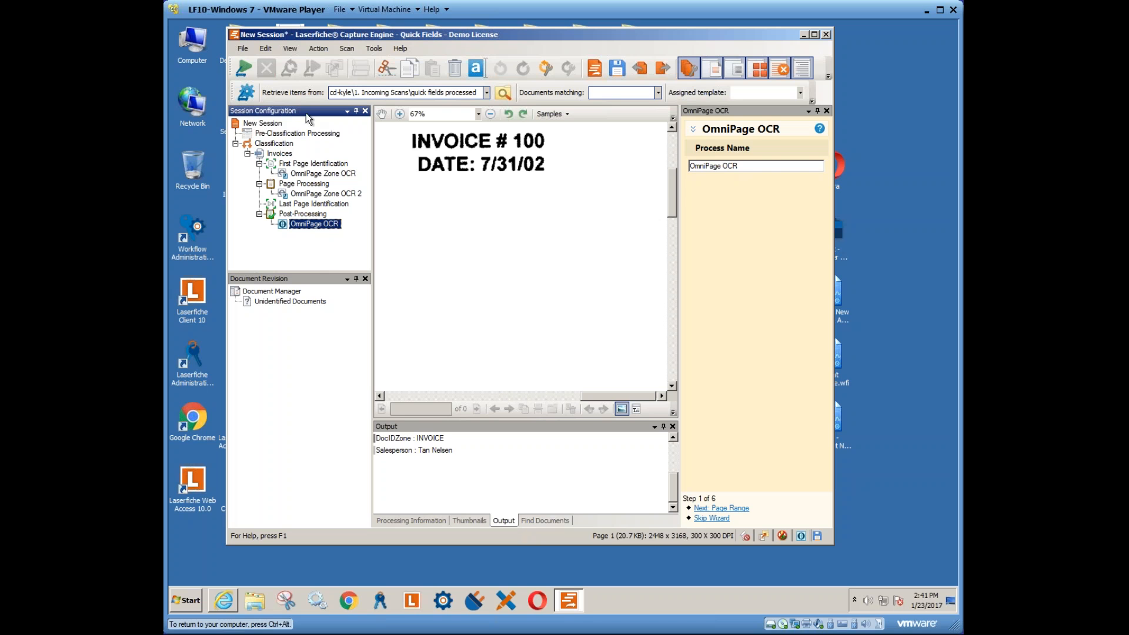
left_click(247, 52)
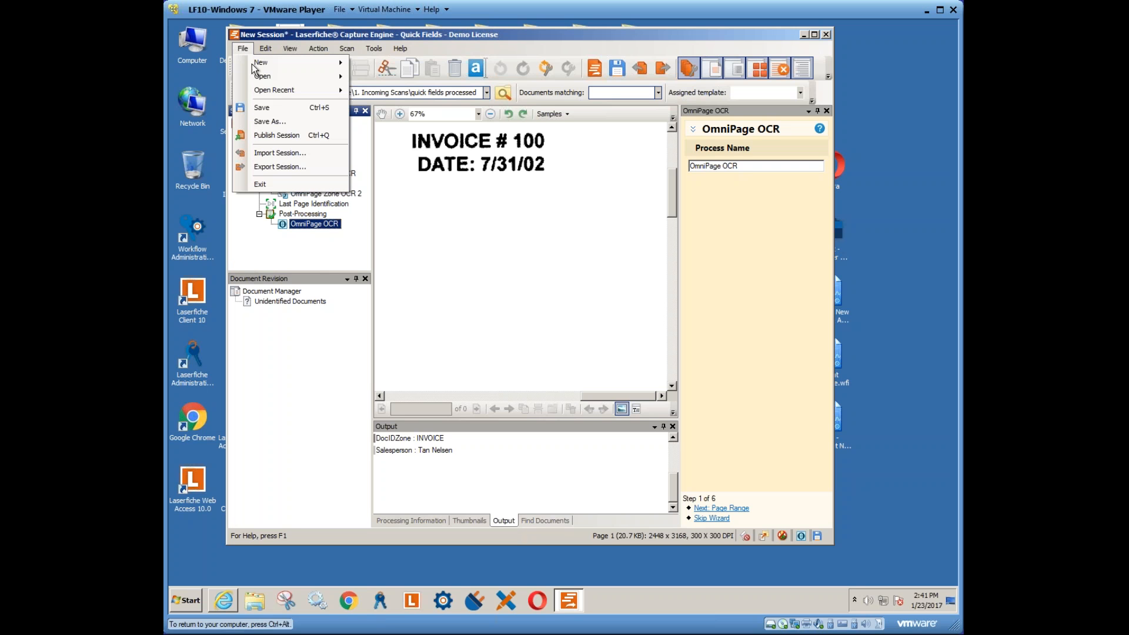
left_click(273, 135)
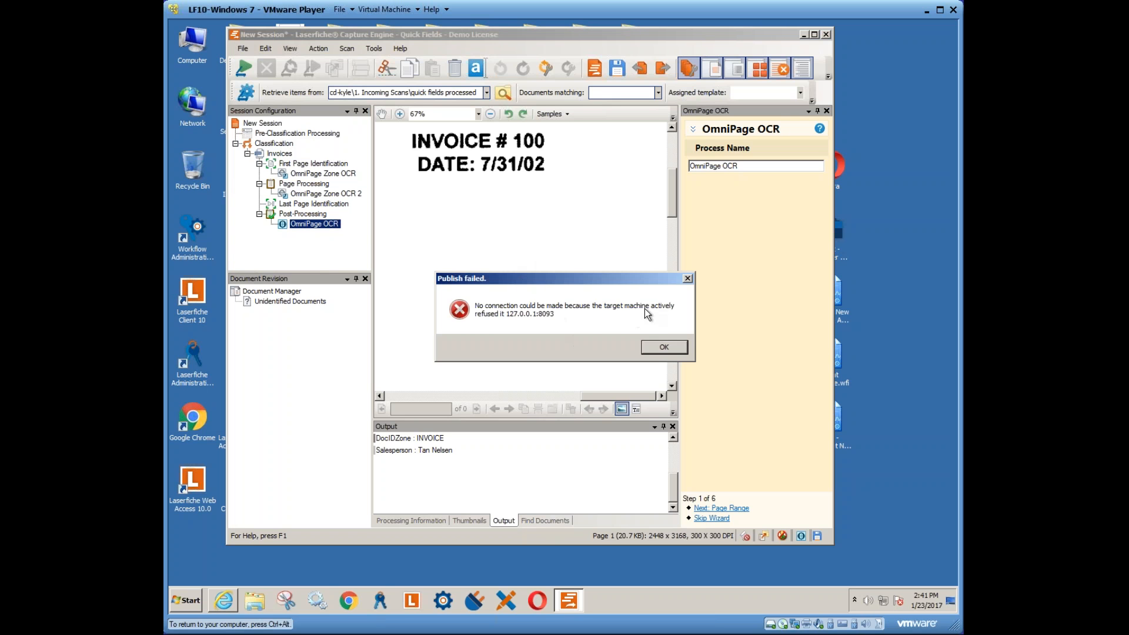
left_click(650, 348)
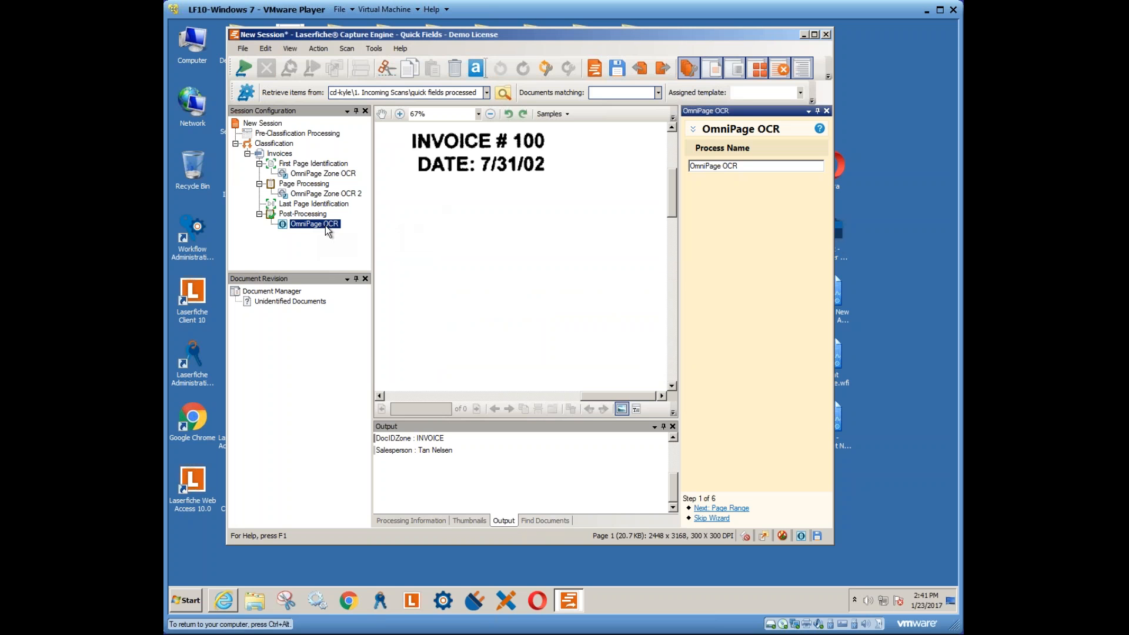
left_click(242, 48)
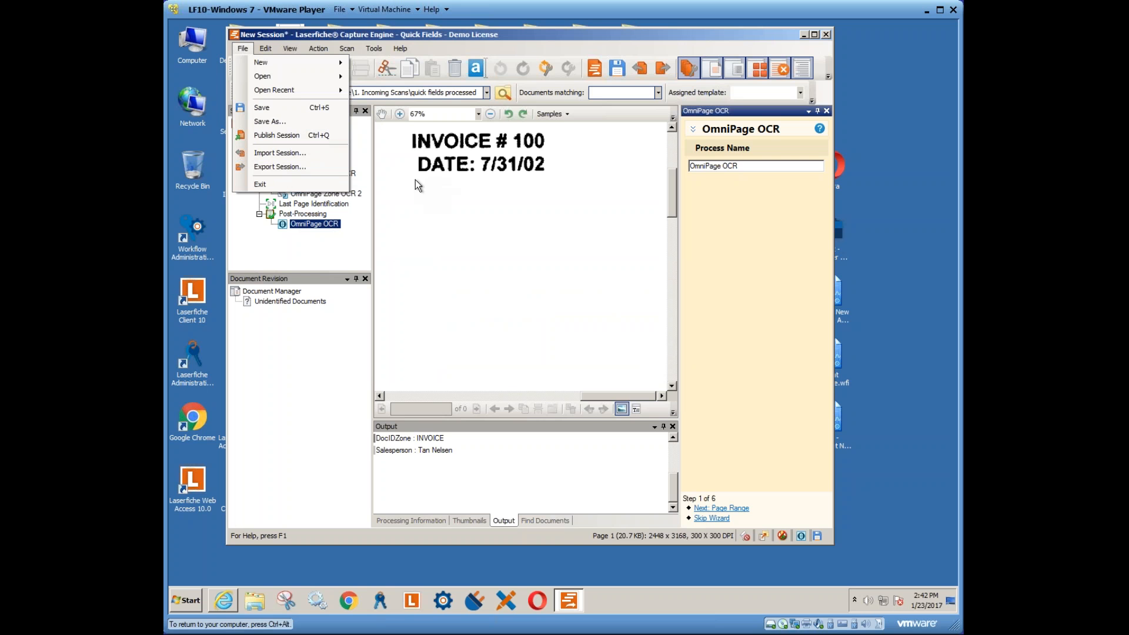
- Open the recent JD Woods Invoices session without saving the current new session
mouse_move(269, 61)
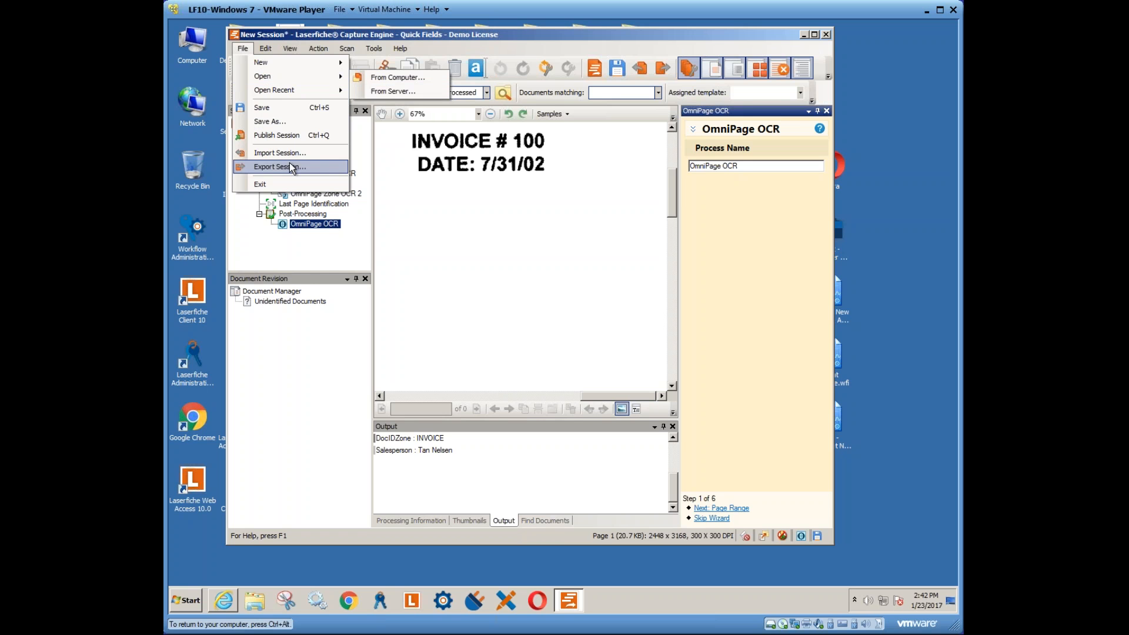
left_click(358, 157)
left_click(241, 48)
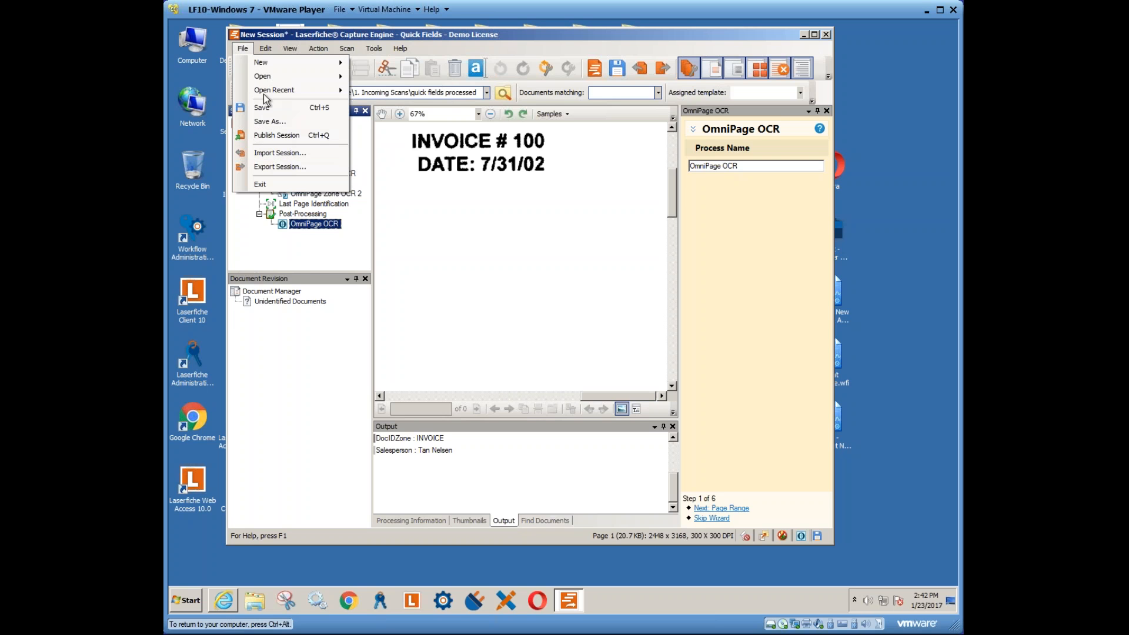
mouse_move(262, 77)
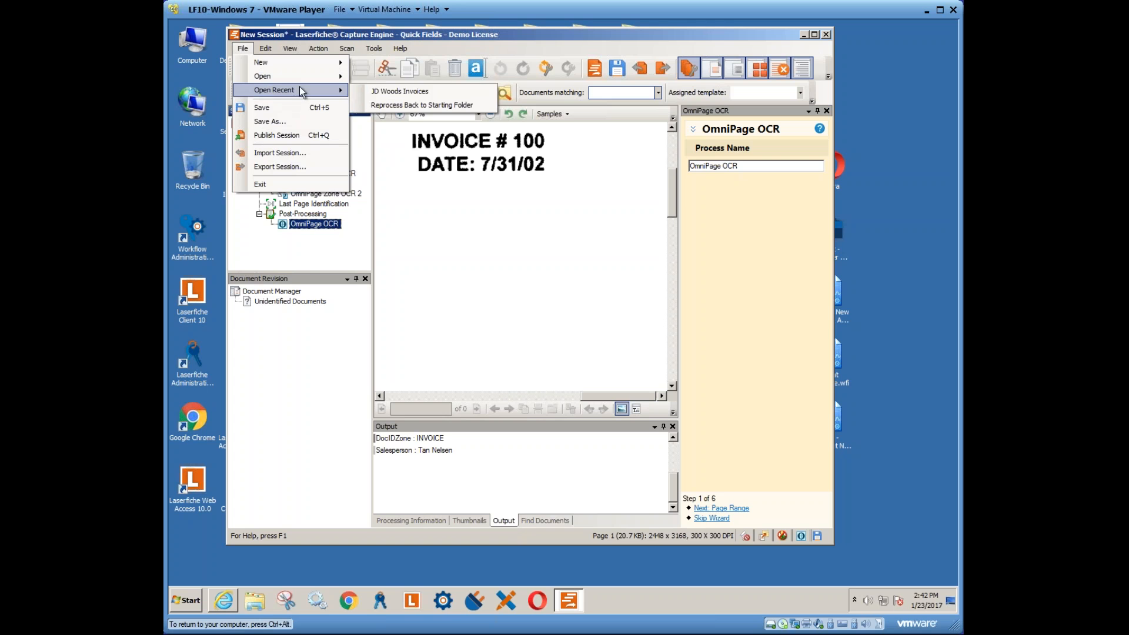
left_click(388, 97)
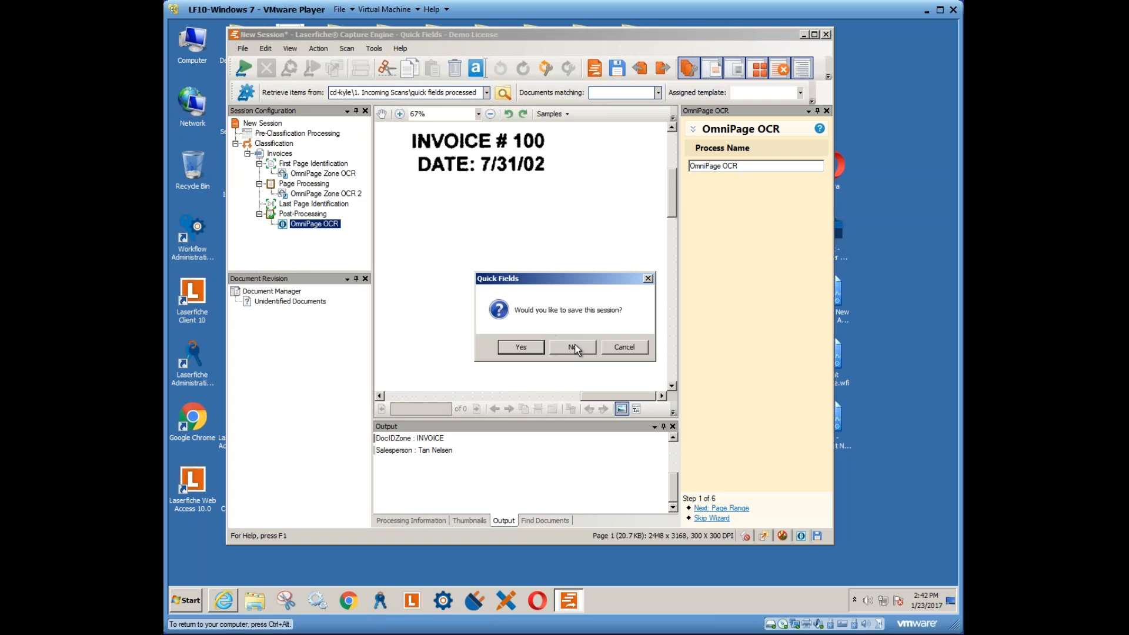
left_click(568, 347)
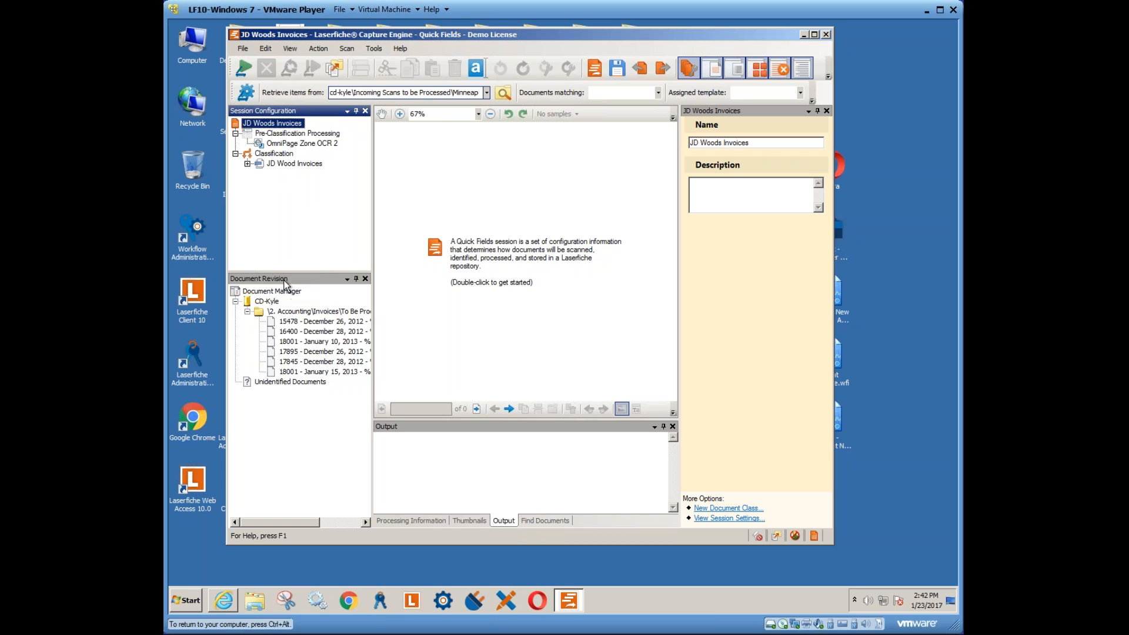
- Expand JD Wood Invoices and review its pre-classification ID zone OCR, Token Identification and First Page Identification
left_click(251, 319)
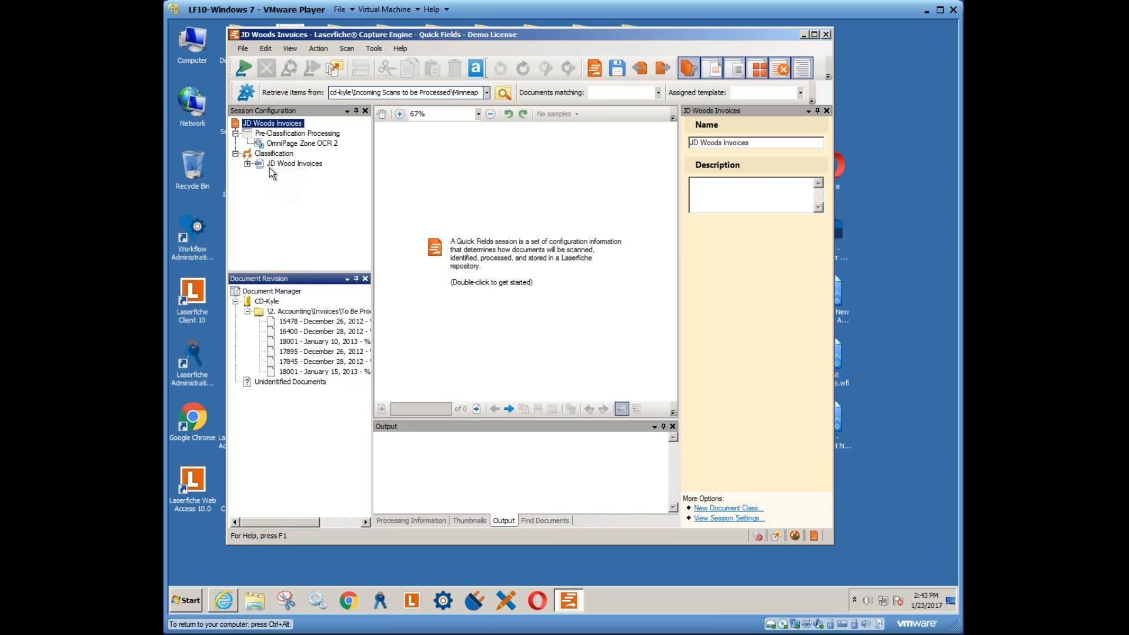
left_click(248, 164)
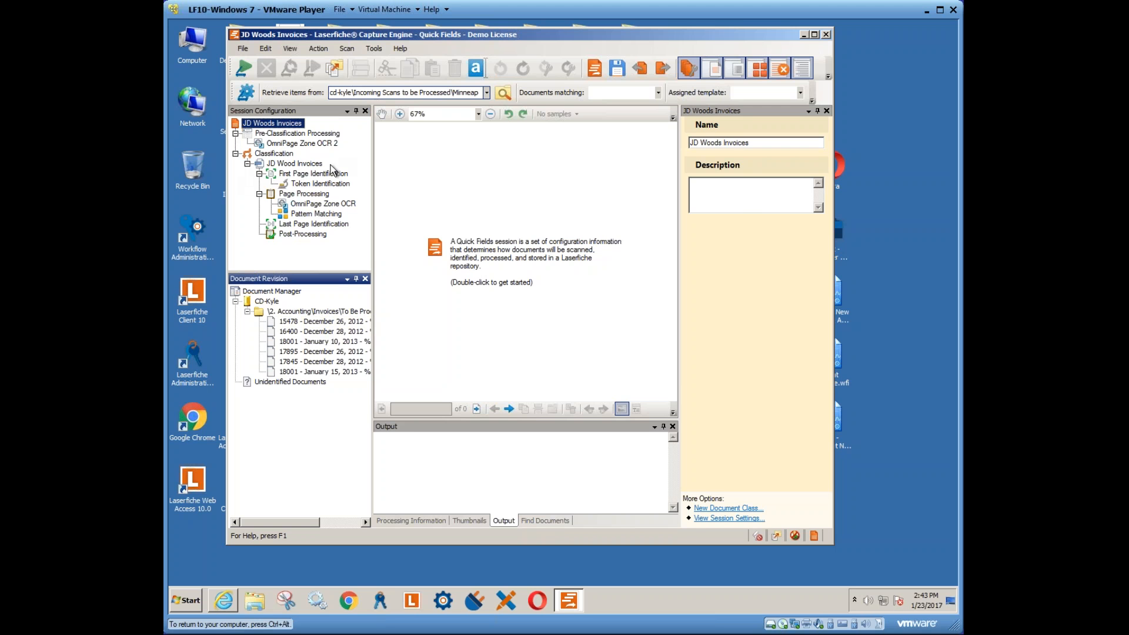
left_click(291, 135)
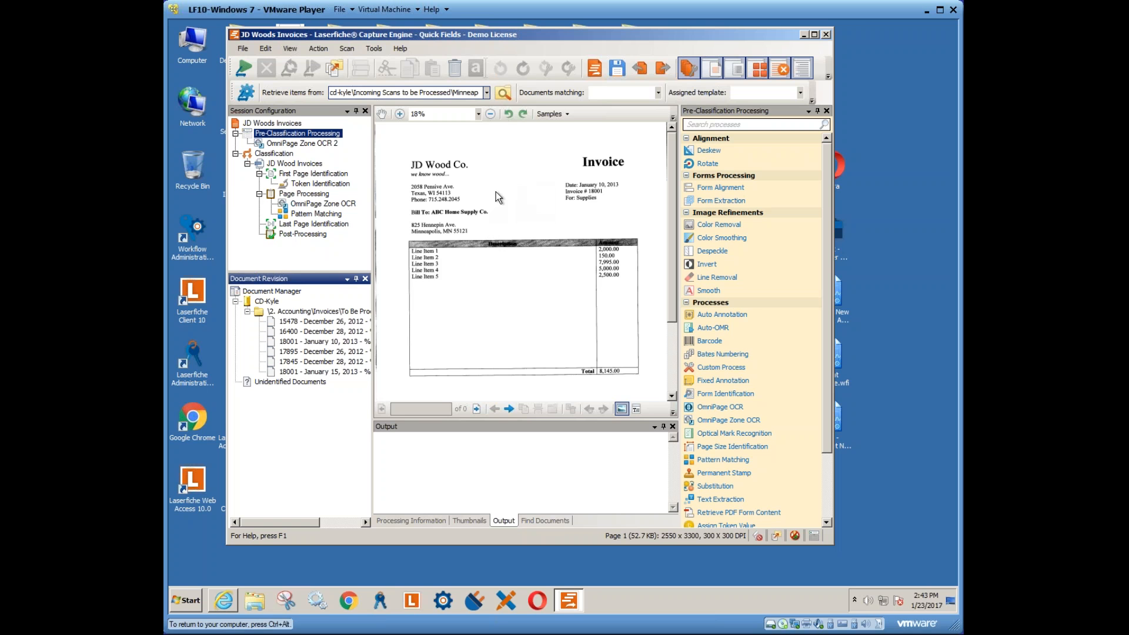
left_click(305, 143)
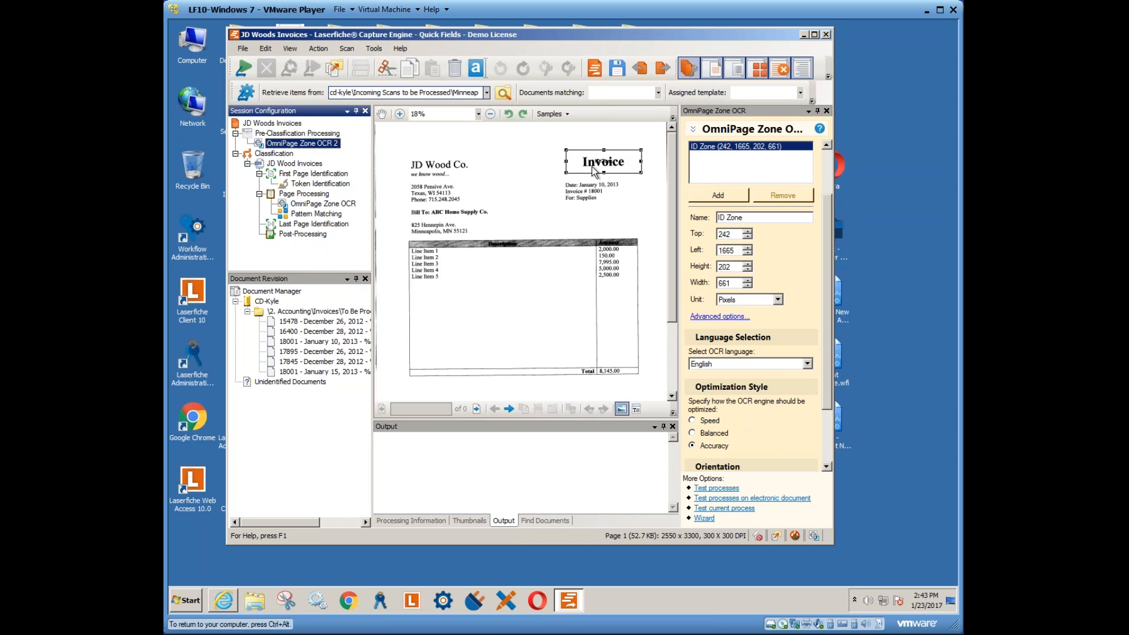
left_click(307, 184)
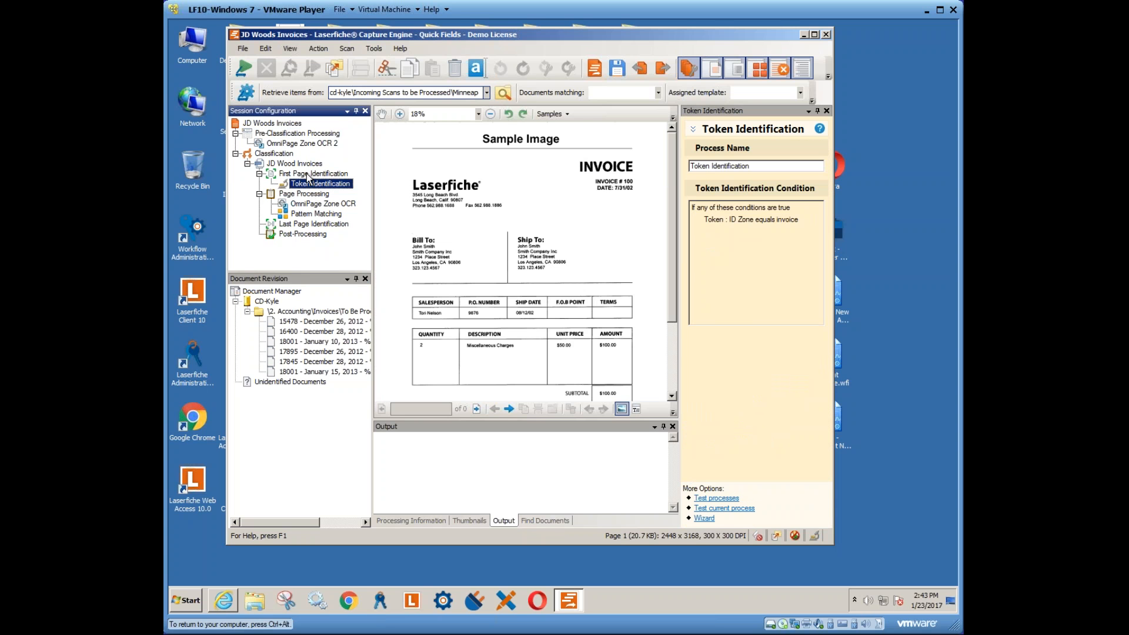
left_click(308, 174)
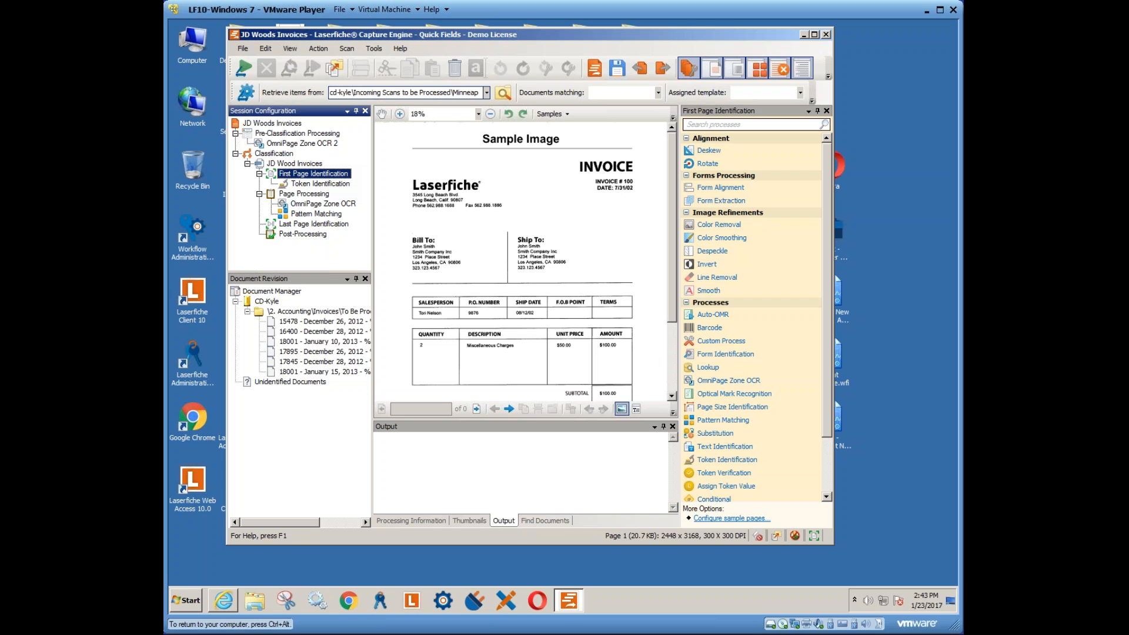
left_click_drag(830, 273, 827, 341)
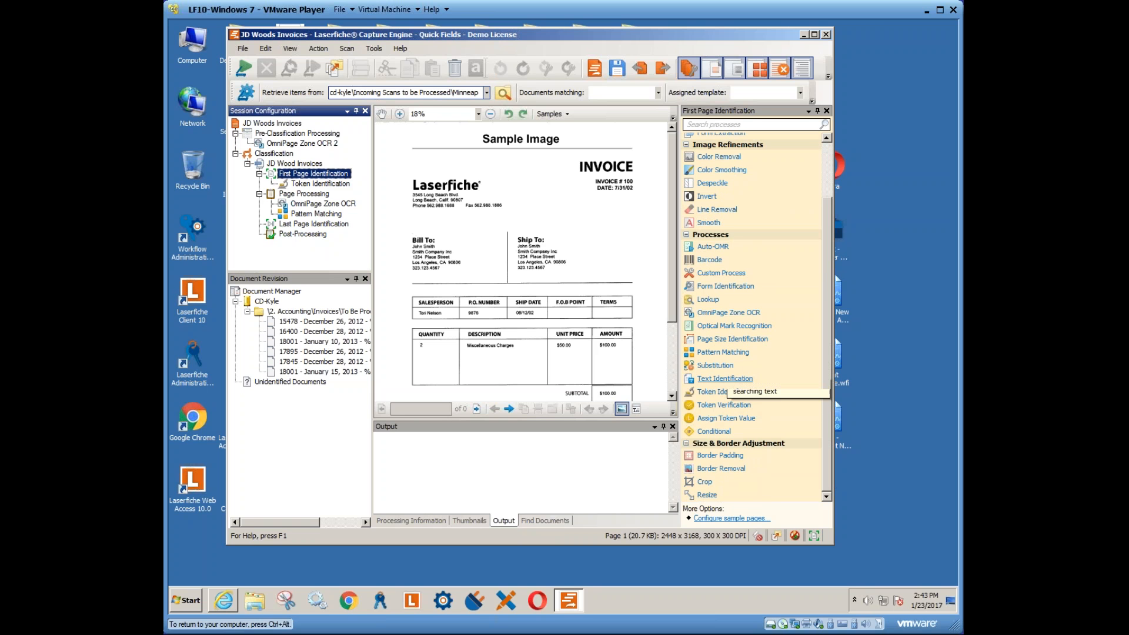
- Show the Page Processing zone OCR with its InvNum, InvDate and InvTotal regions
left_click(307, 186)
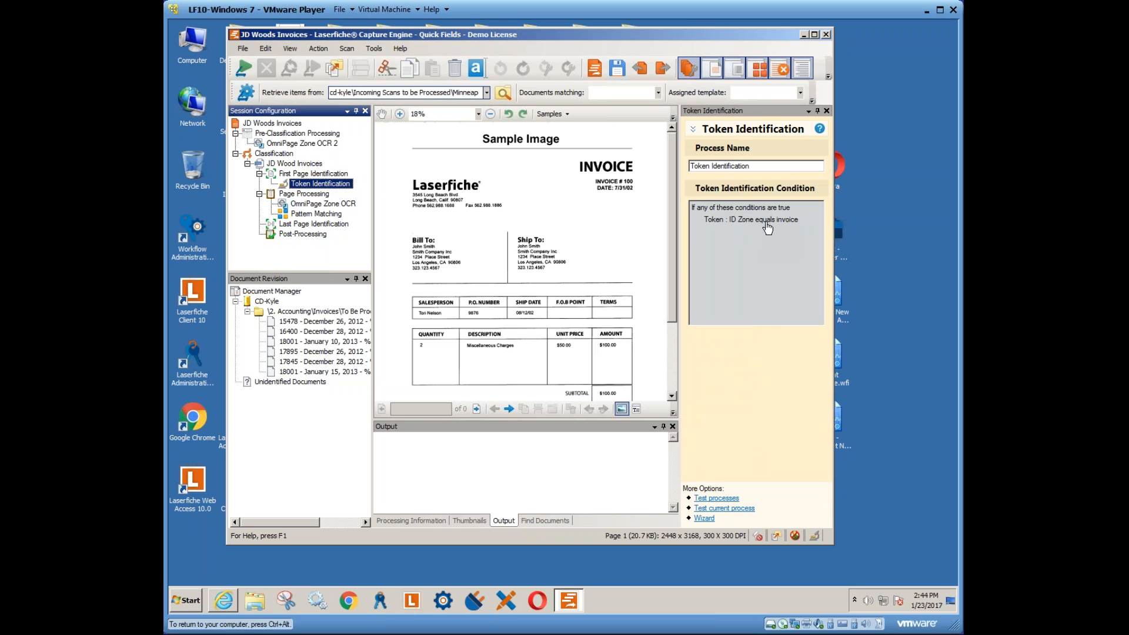
left_click(301, 195)
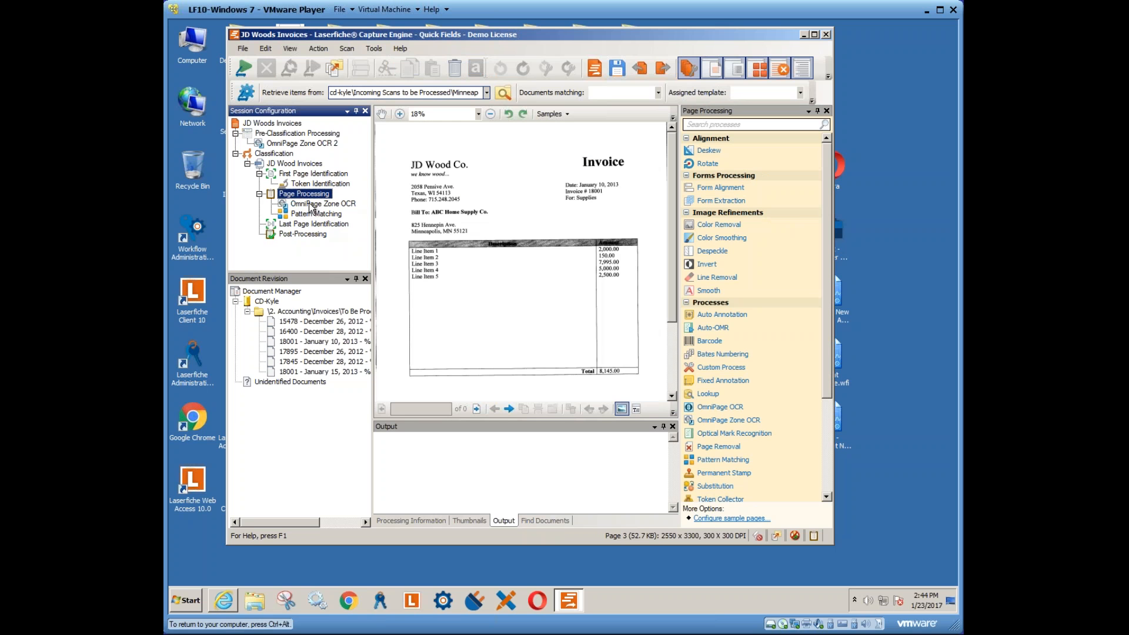
left_click(311, 206)
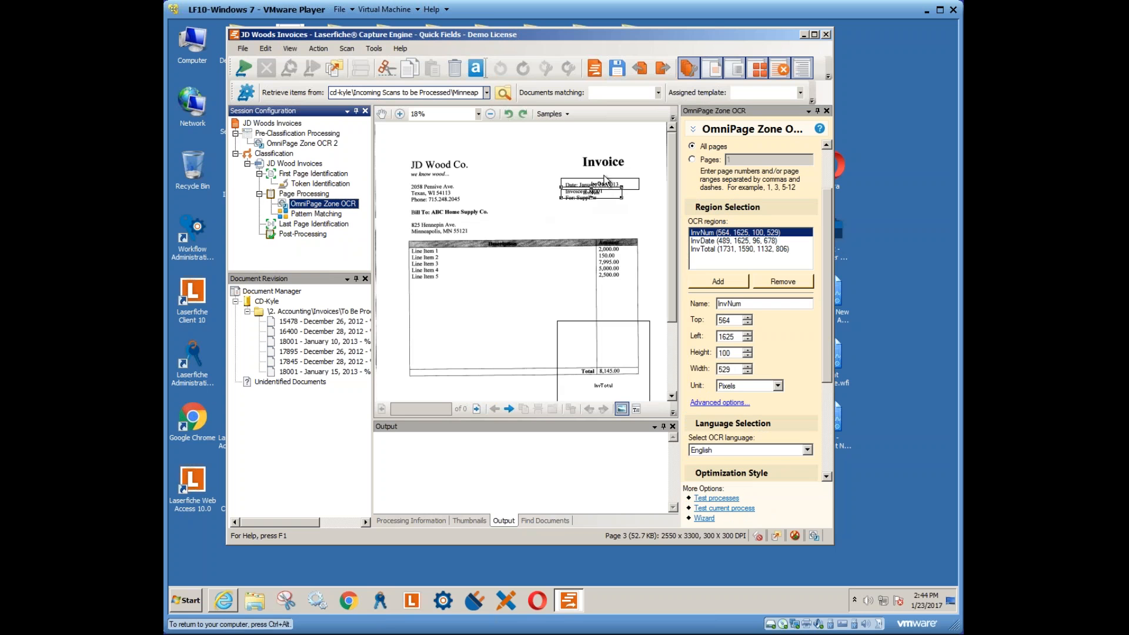
left_click(307, 215)
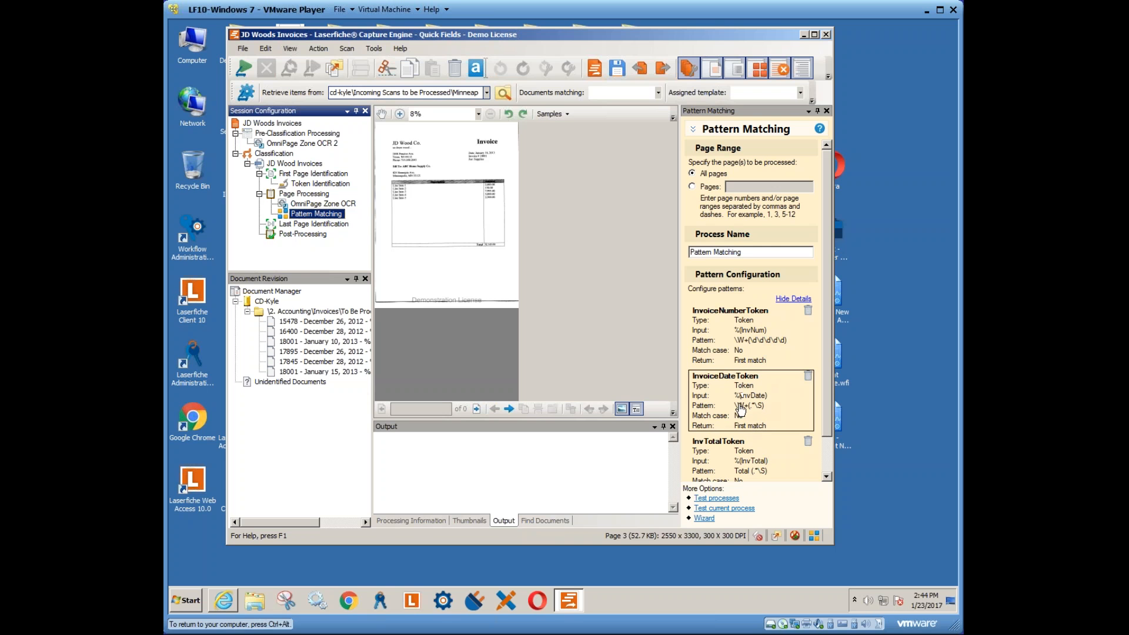
scroll(828, 433, "down", 1)
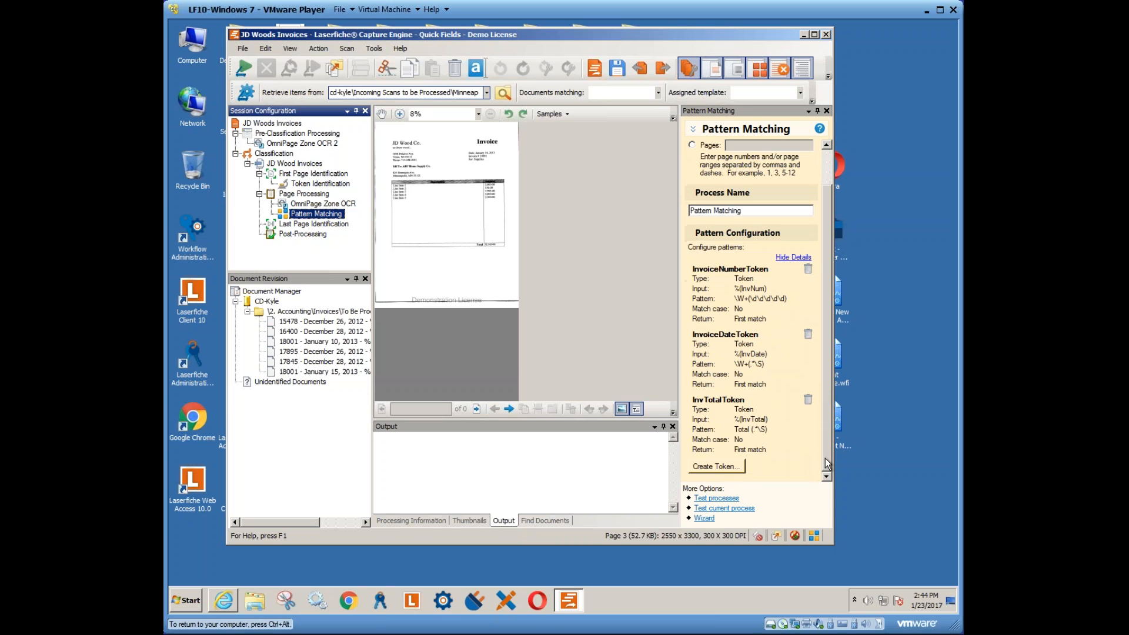
left_click(321, 203)
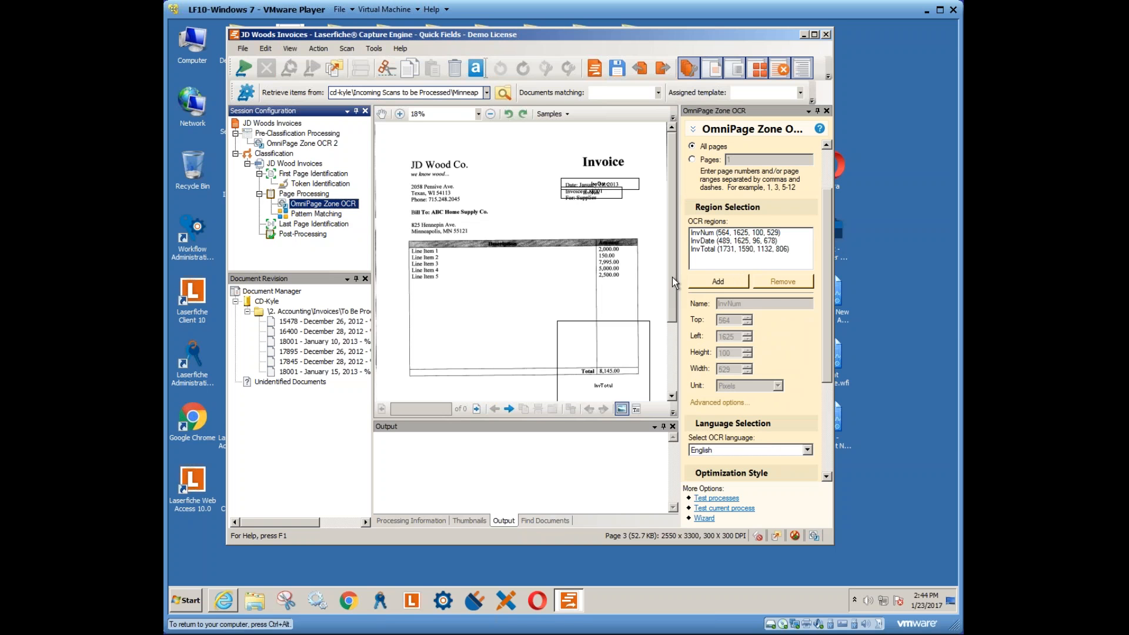
- Stretch the InvTotal OCR region to 1448 pixels tall and view the Pattern Matching settings
scroll(673, 277, "down", 3)
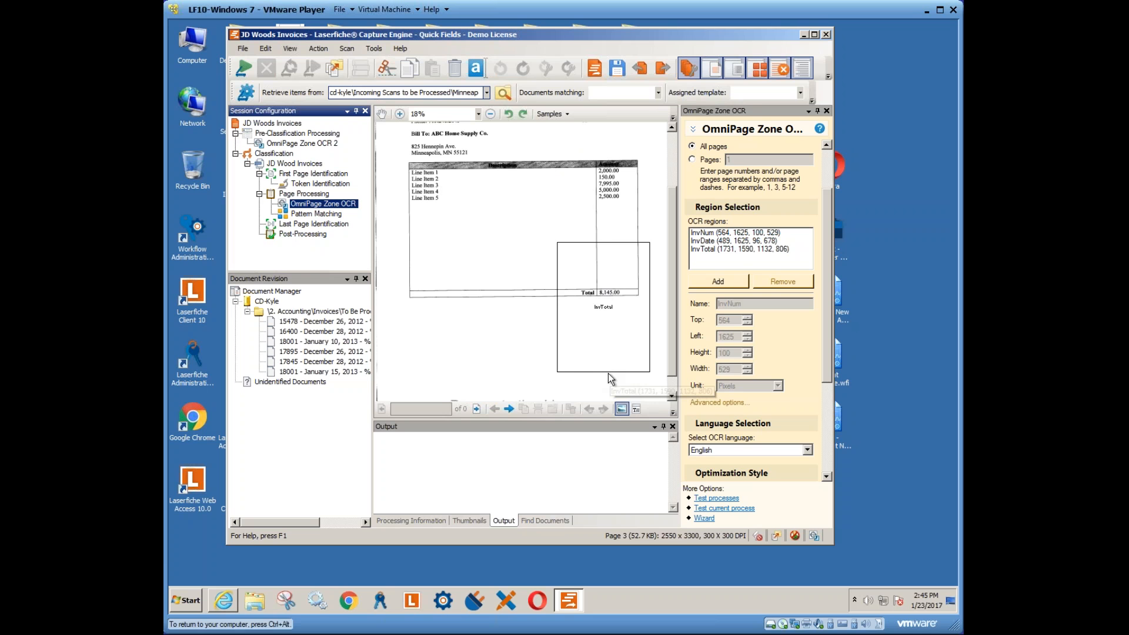
left_click(624, 374)
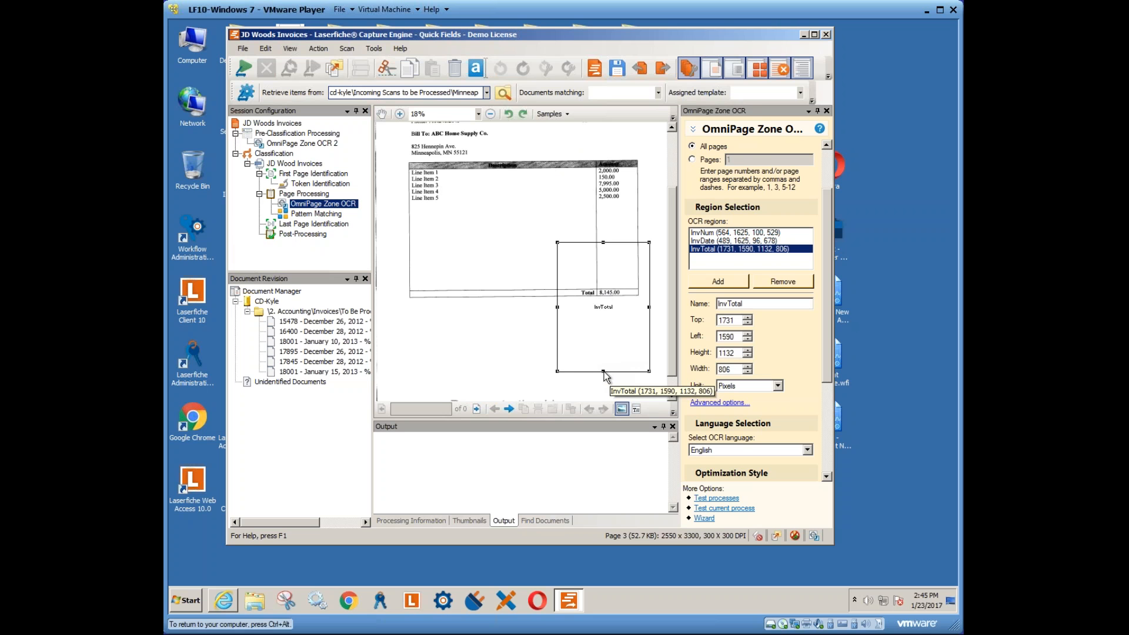
left_click_drag(603, 372, 603, 393)
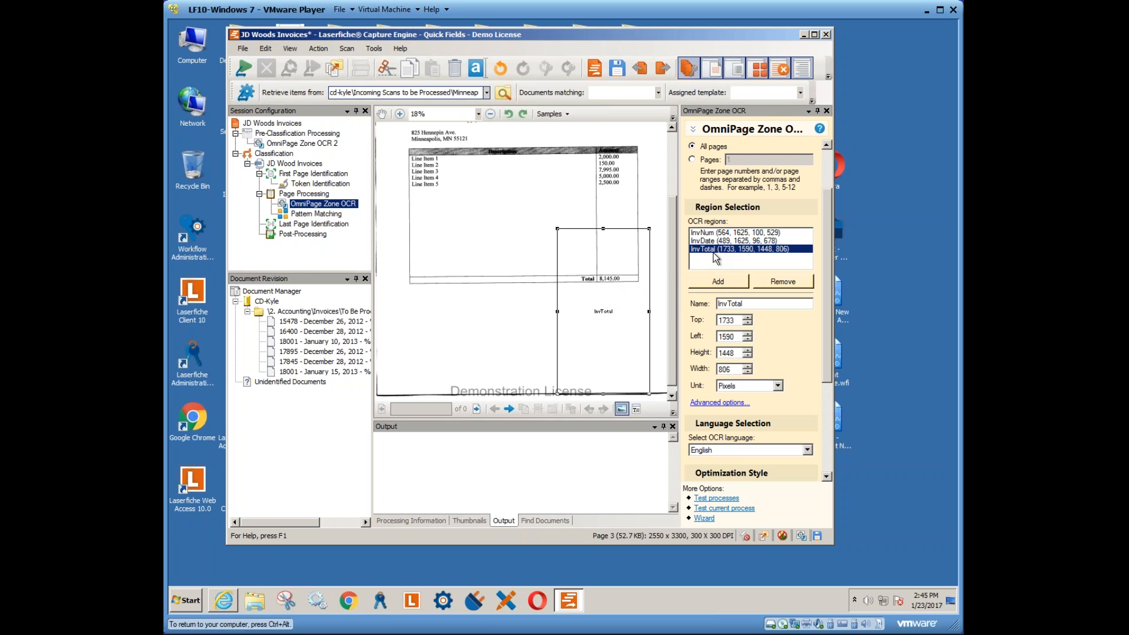
left_click(326, 217)
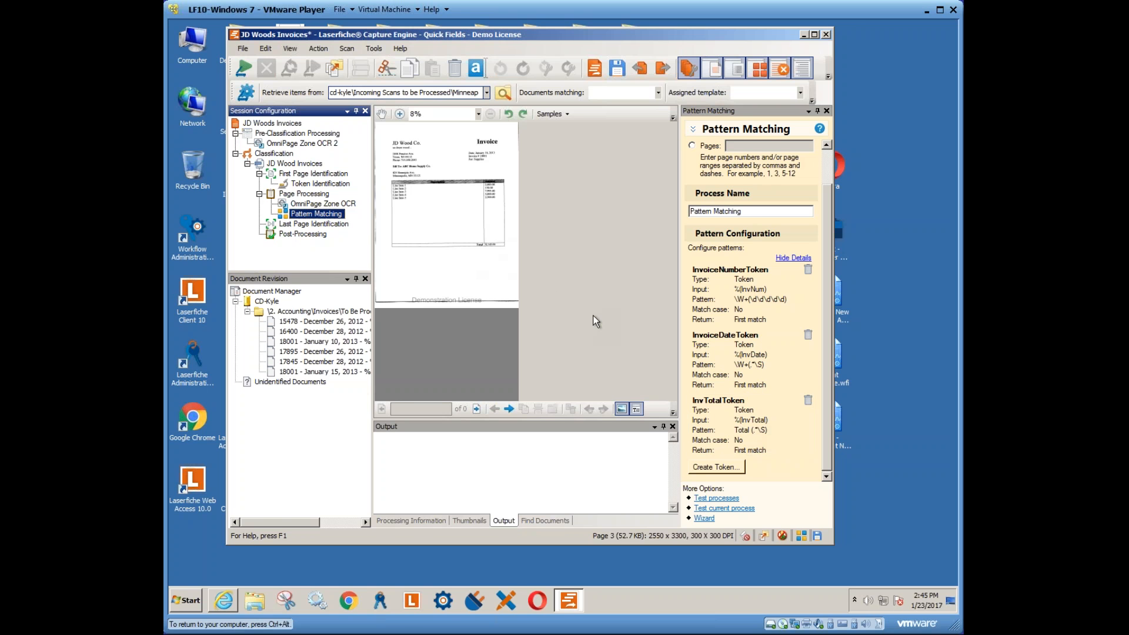
double_click(732, 433)
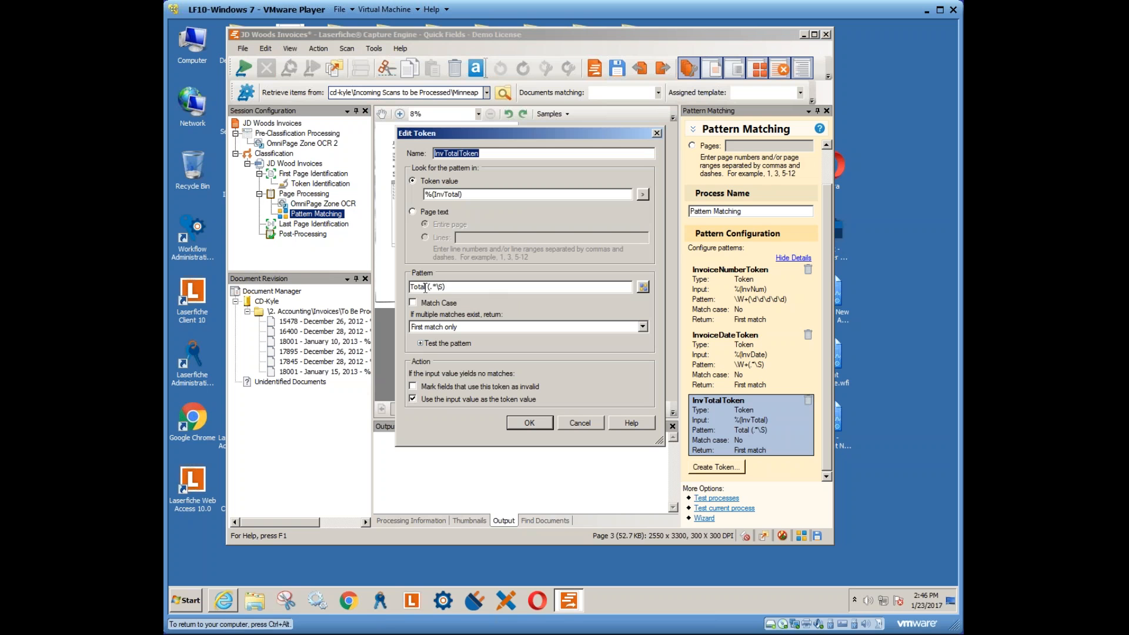
left_click_drag(427, 287, 452, 290)
left_click(452, 290)
left_click_drag(444, 289, 441, 289)
left_click(643, 287)
mouse_move(676, 313)
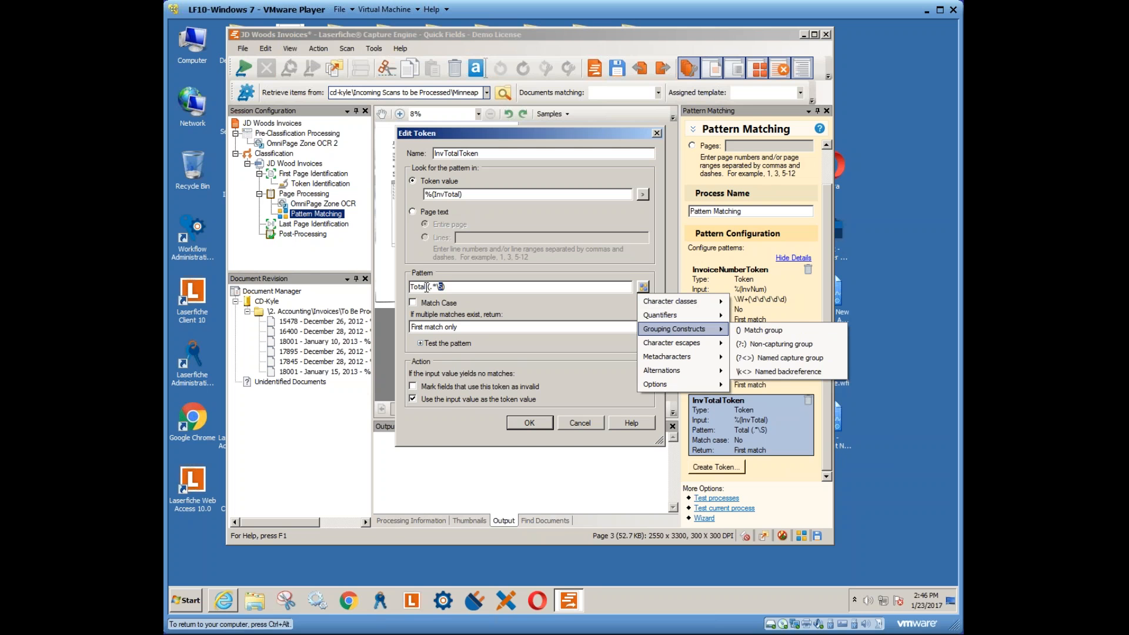
left_click(435, 343)
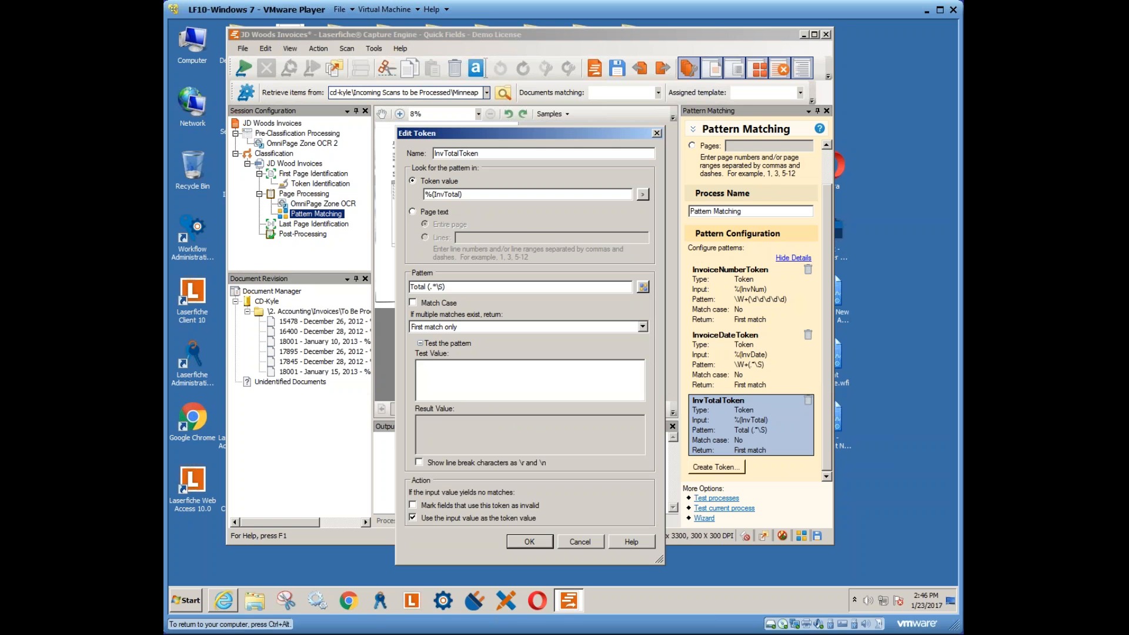
type("Total $5.000.")
left_click_drag(465, 421, 410, 421)
left_click(574, 542)
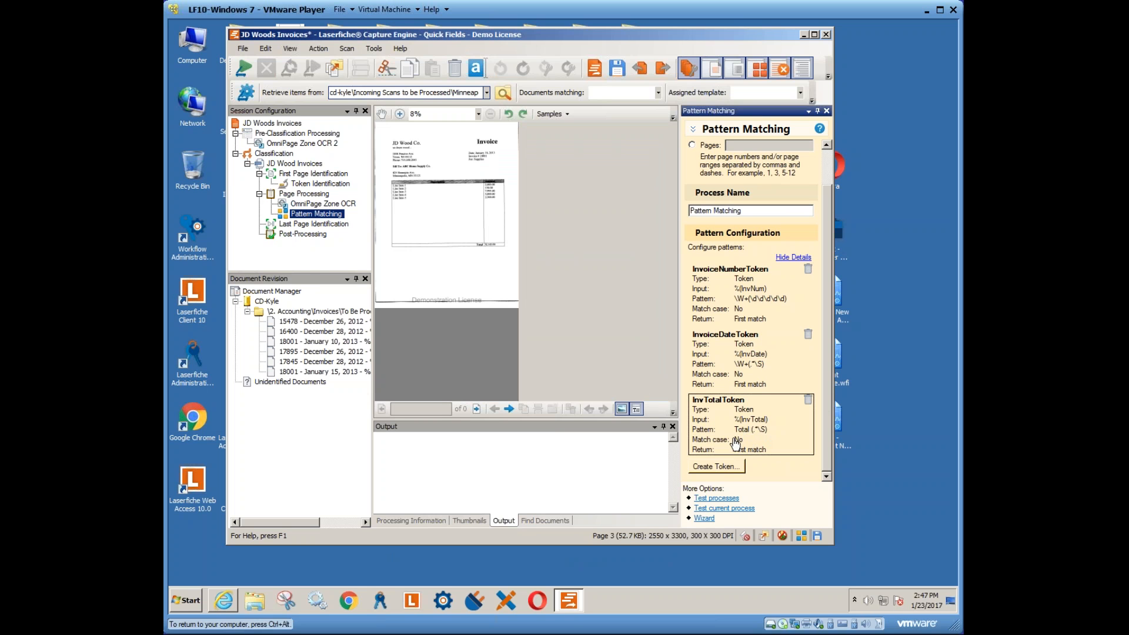
- Check the Invoice Number and Invoice Total field tokens, confirming Invoice Total uses %(InvTotalToken)
left_click(291, 164)
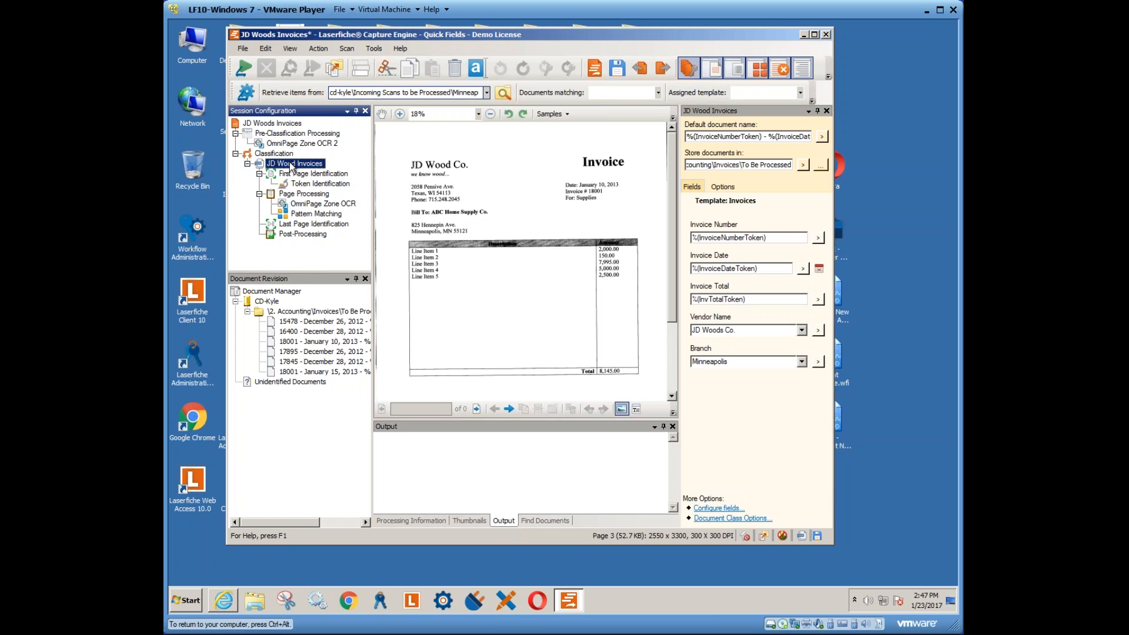
left_click(770, 241)
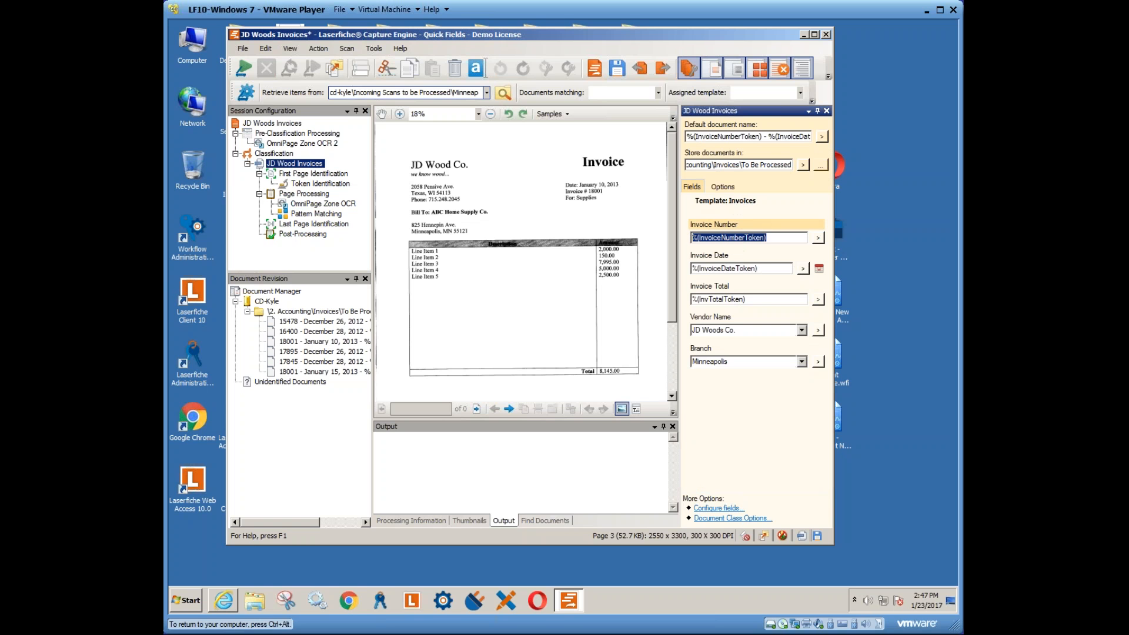
left_click(756, 300)
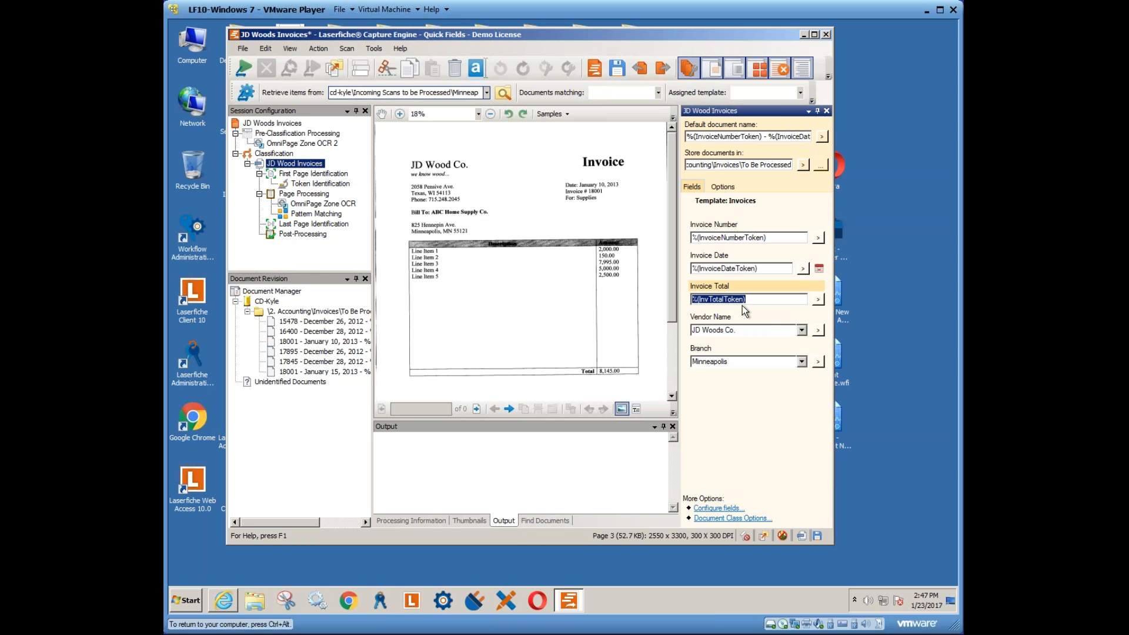
left_click(818, 300)
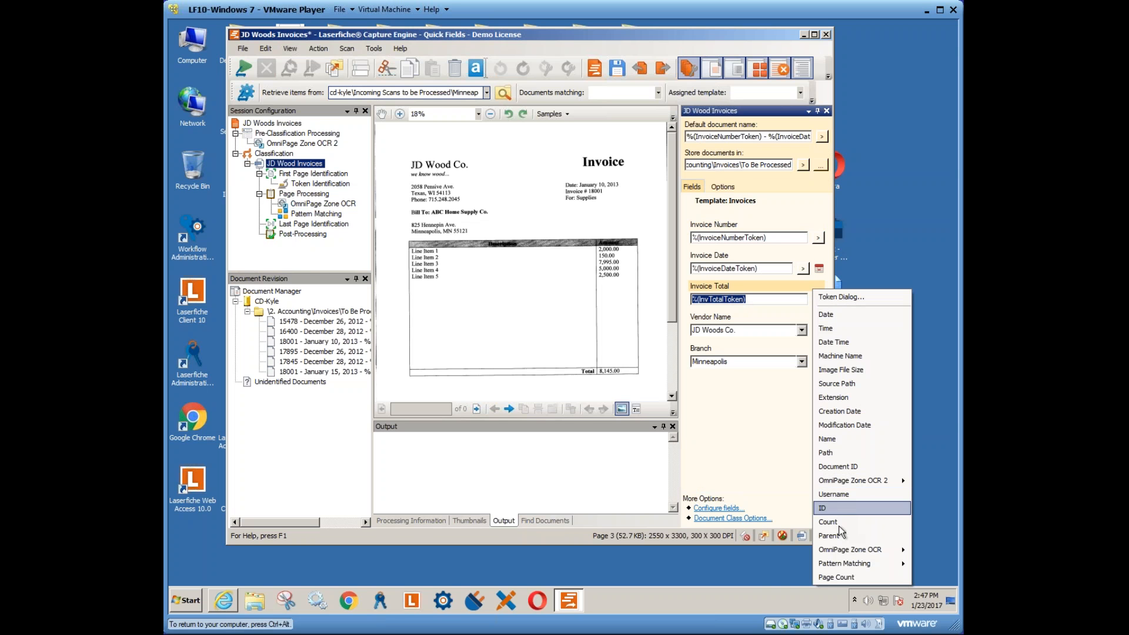
mouse_move(839, 555)
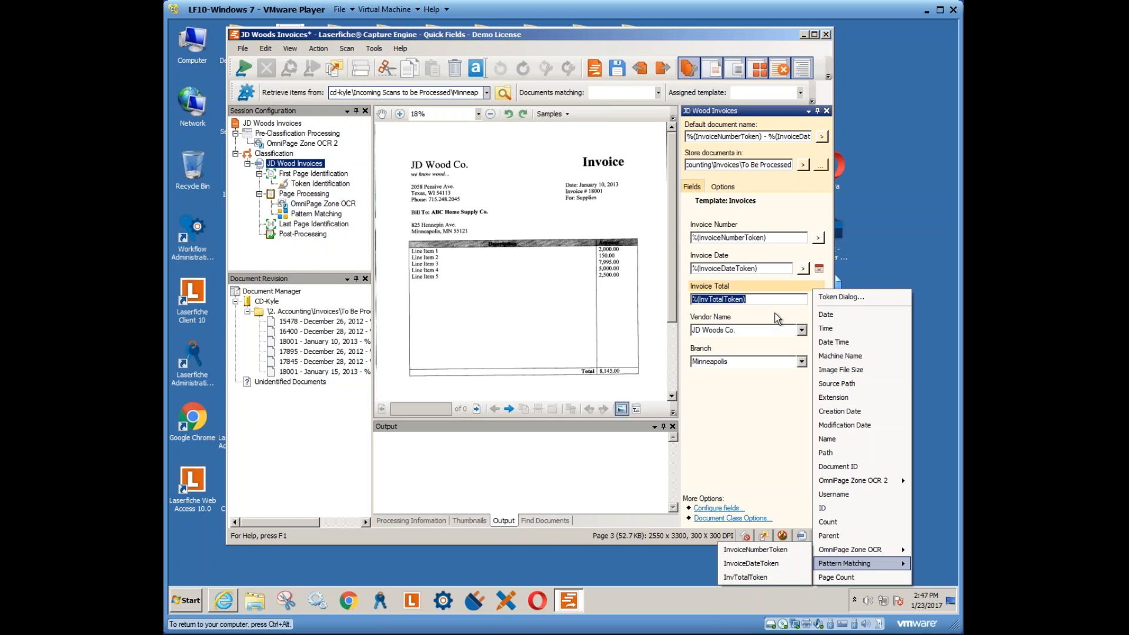
left_click(761, 299)
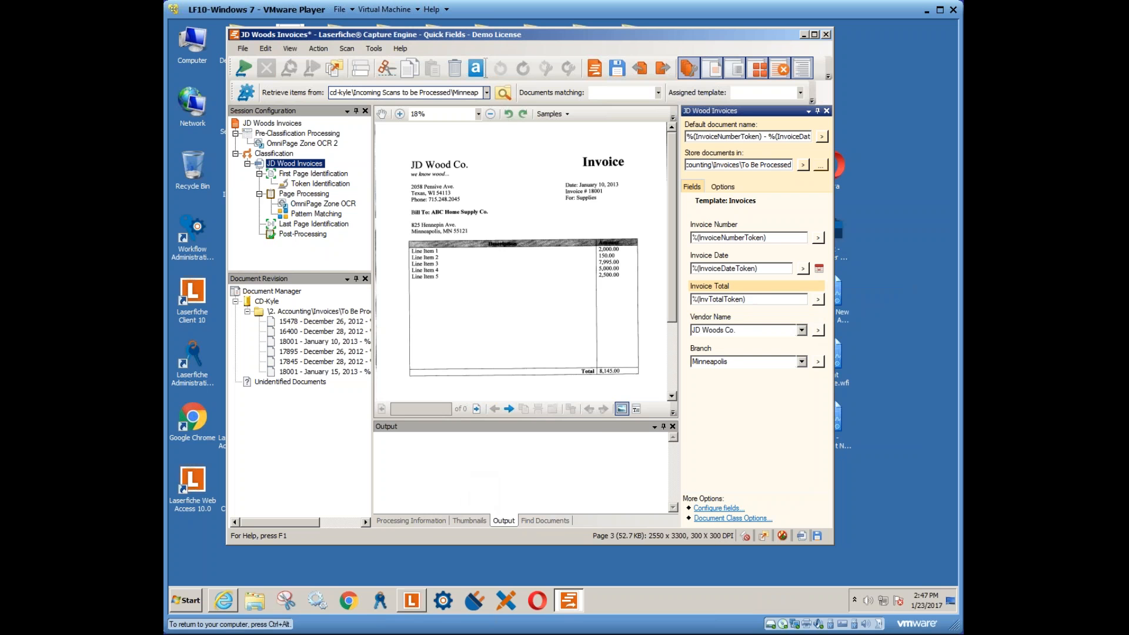
- Review extracted fields of invoices 15478 and 16400, collapse the output folder, and switch to Laserfiche Client
left_click(295, 322)
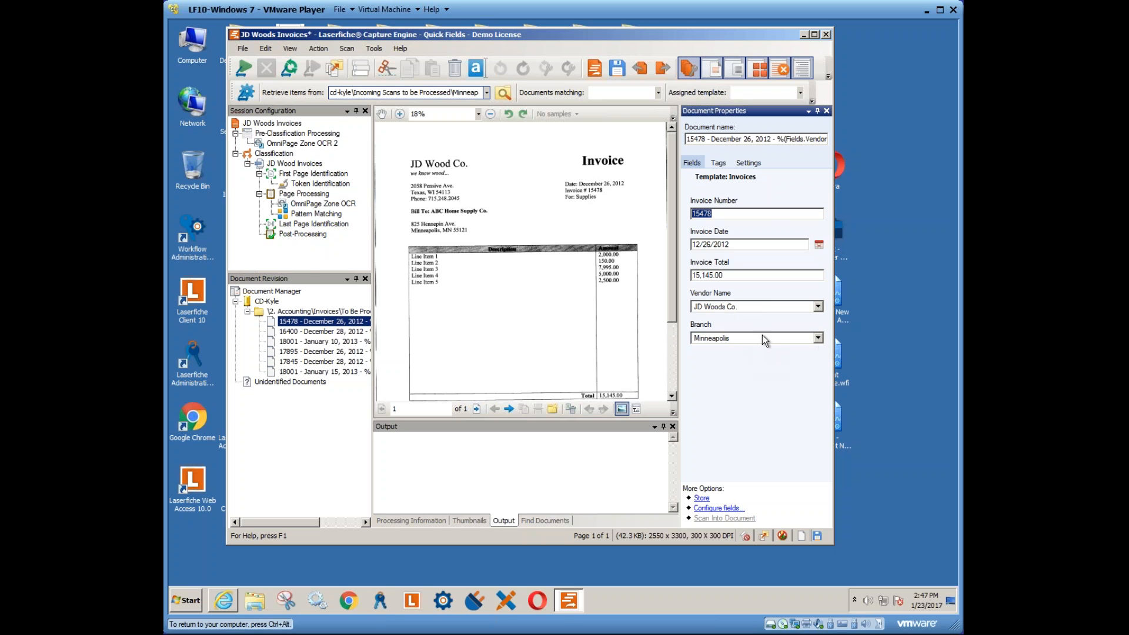
left_click(311, 332)
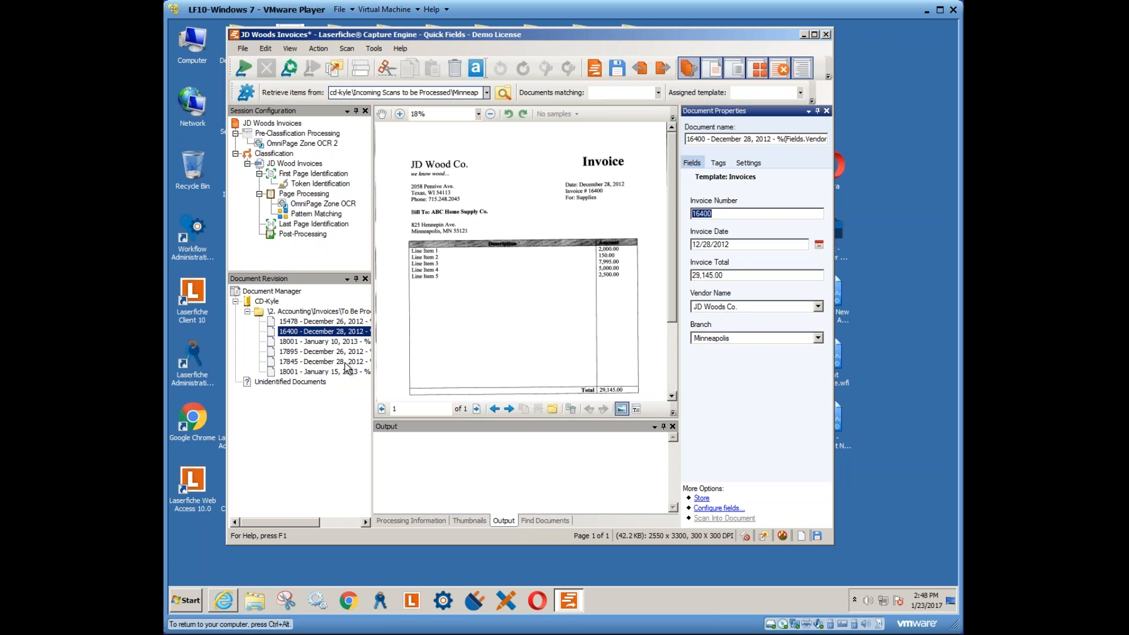
right_click(289, 312)
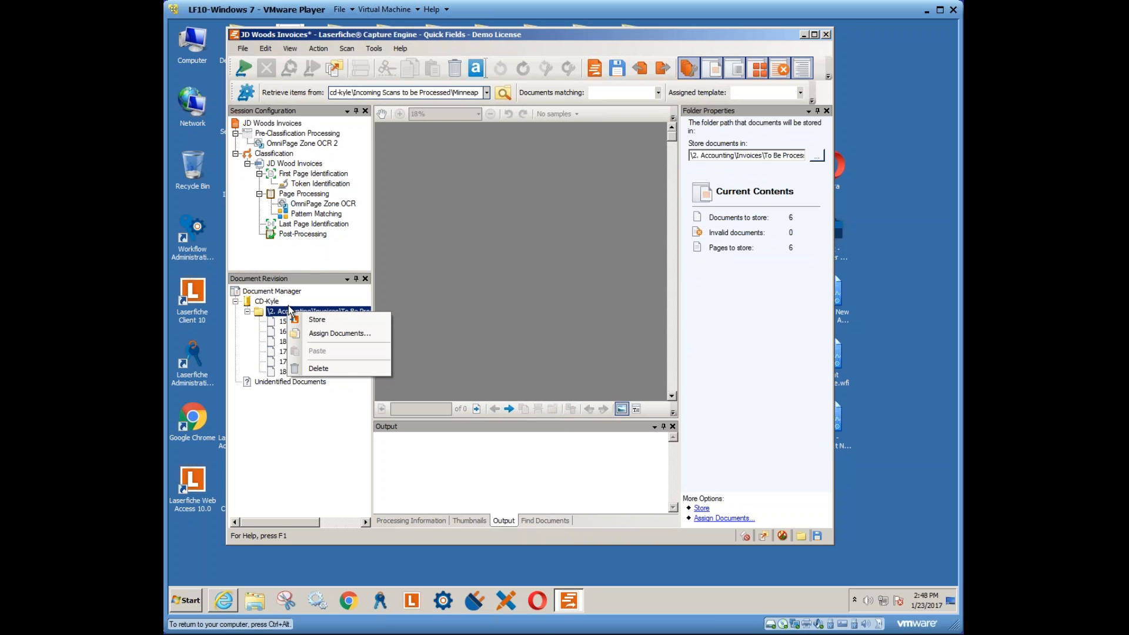
left_click(306, 408)
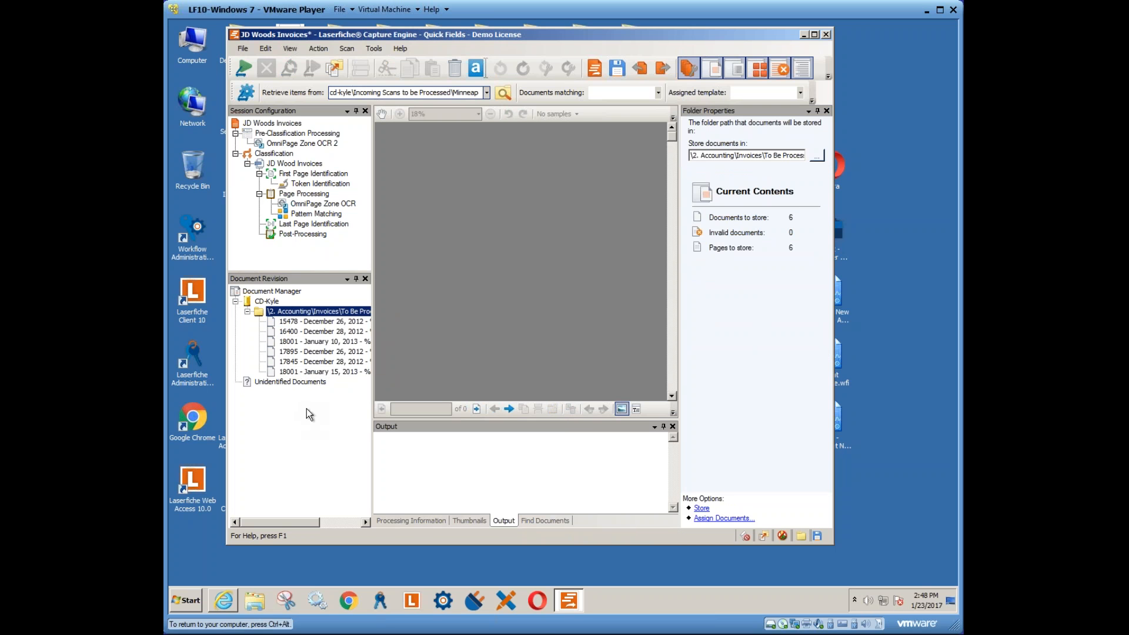
left_click(247, 311)
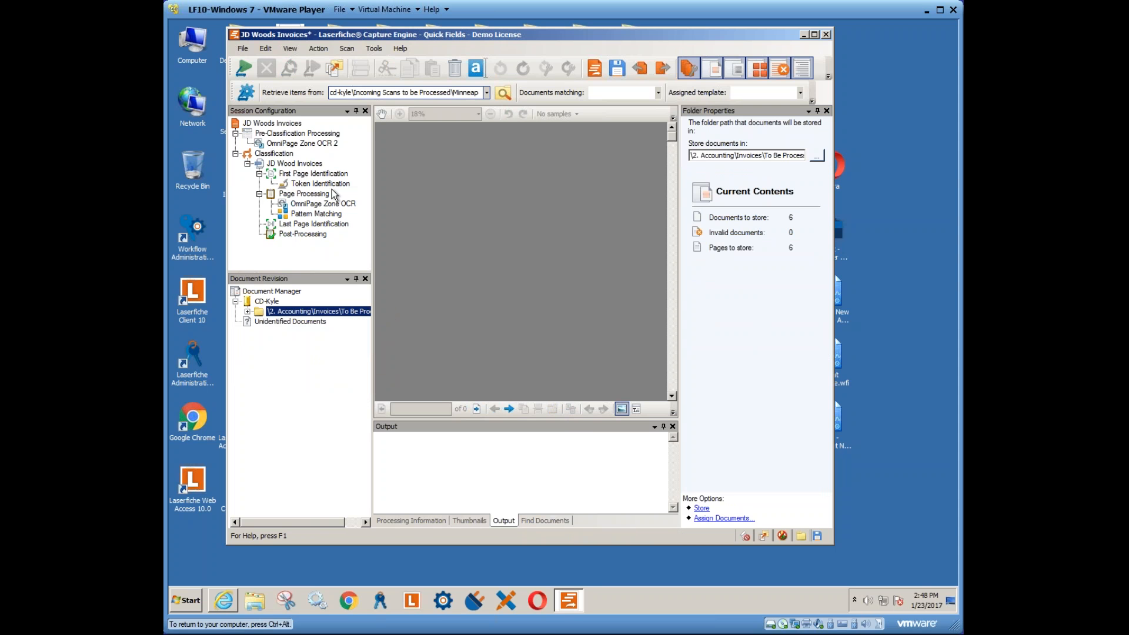
left_click(411, 601)
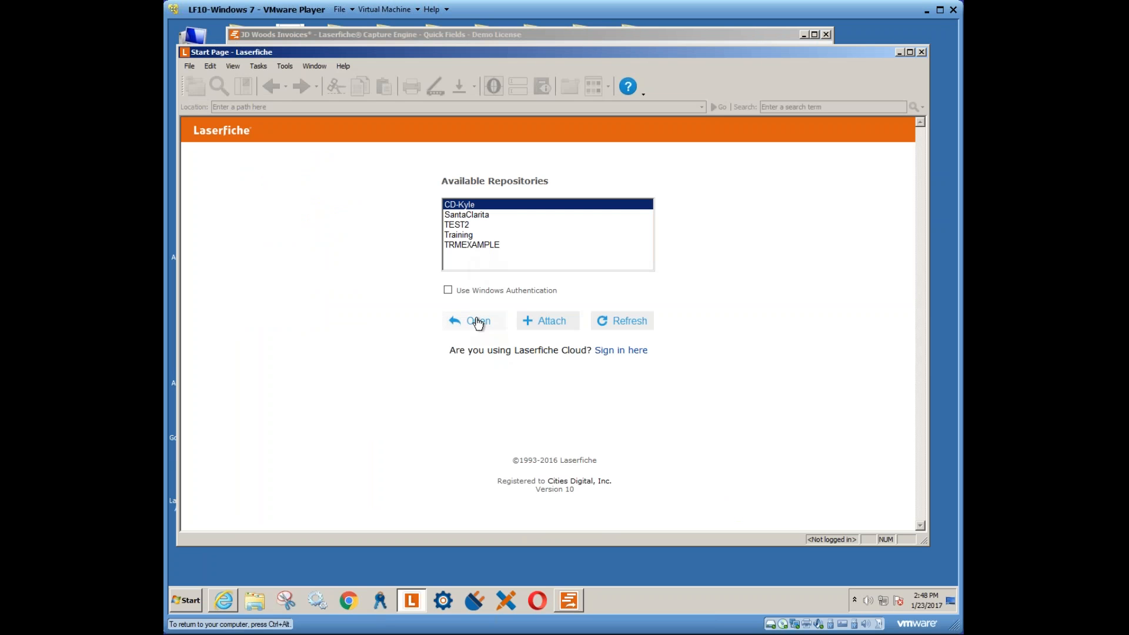
- Sign in to CD-Kyle, open Incoming Scans to be Processed, and select the ABC Home Supply document
left_click(478, 321)
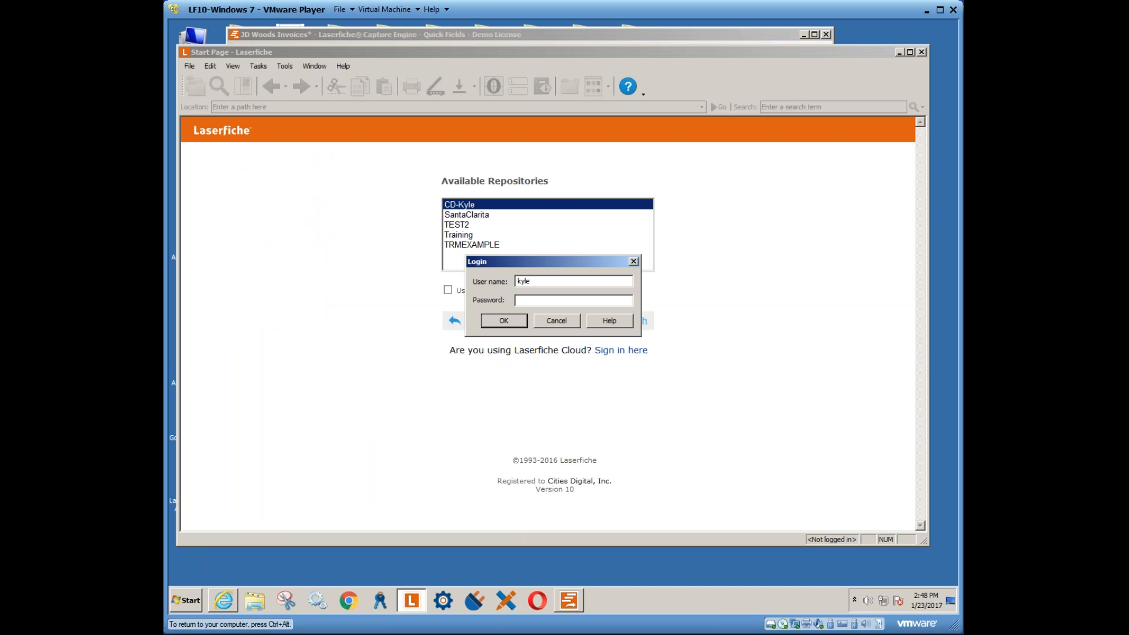
double_click(537, 281)
type("admi•••••")
key("Return")
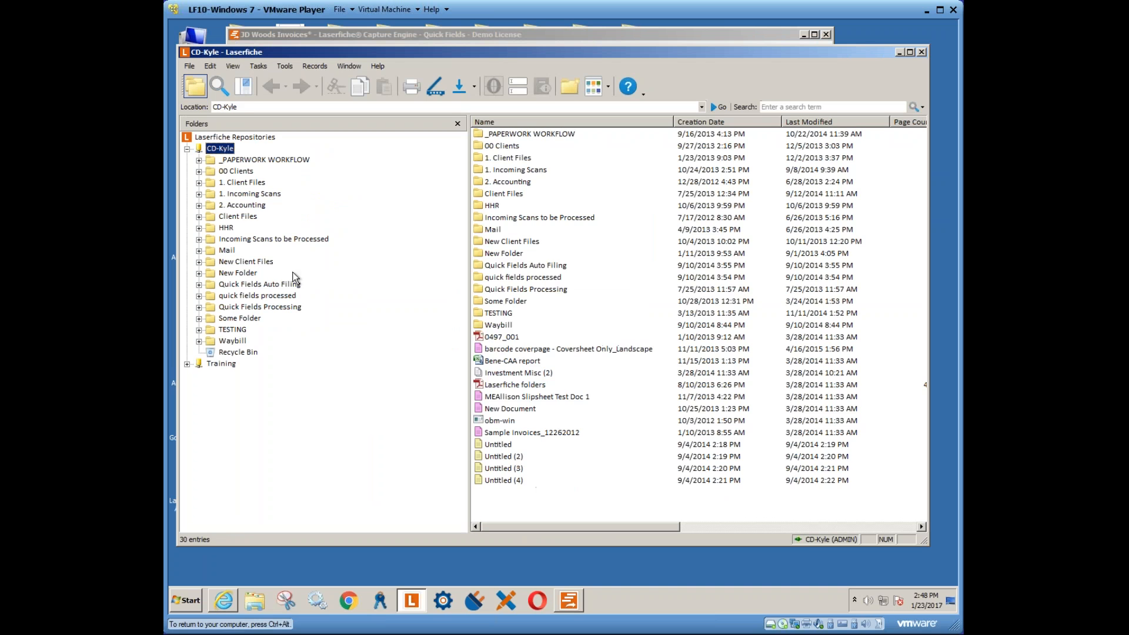
left_click(252, 239)
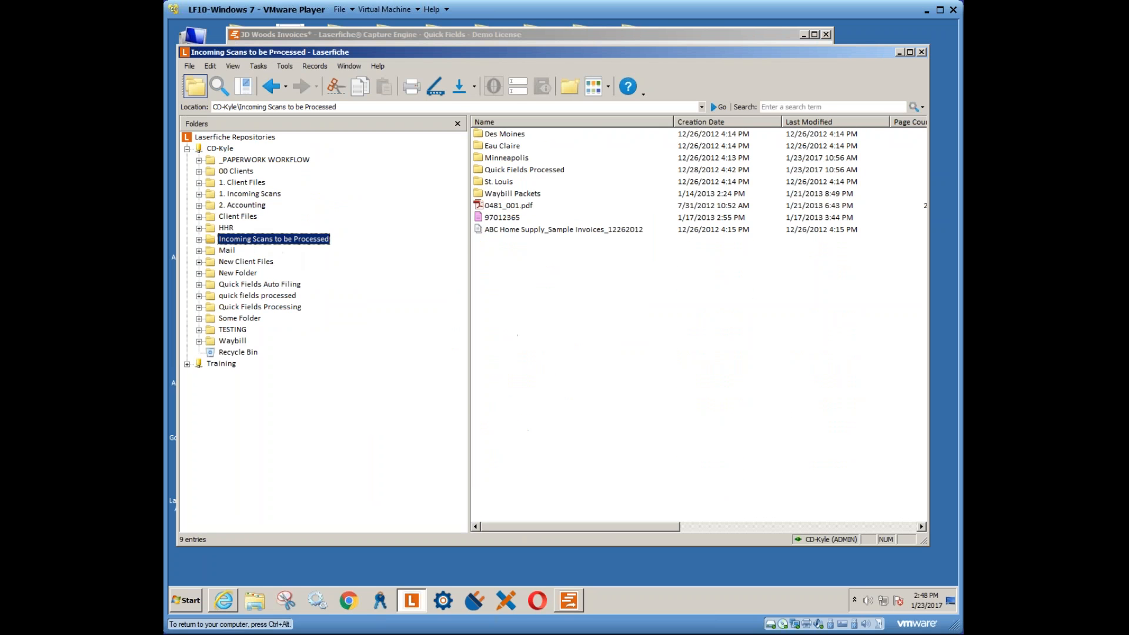
left_click(525, 231)
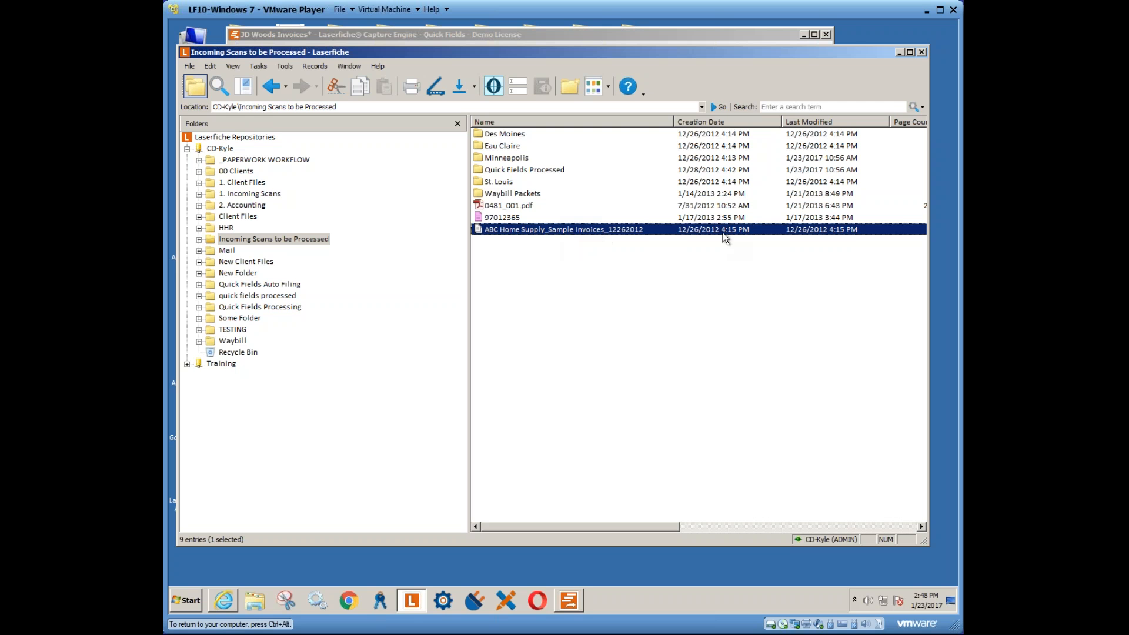
- View pages 3–6 of the ABC Home Supply sample invoices, including invoices 18001 and 17895, then close the viewer
double_click(546, 230)
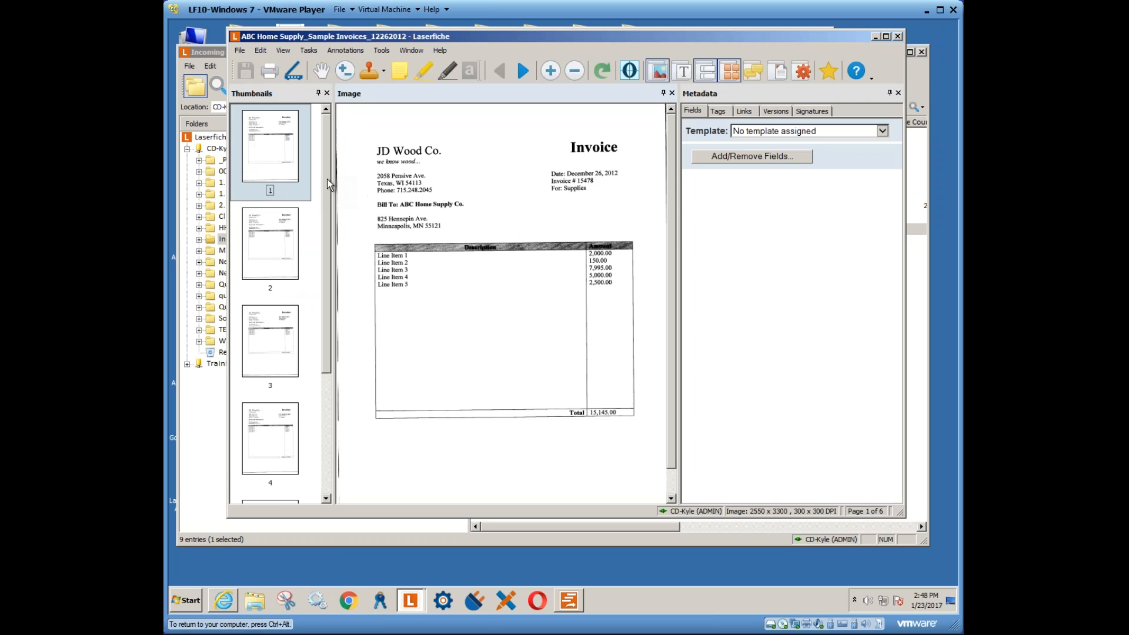
left_click_drag(327, 179, 346, 326)
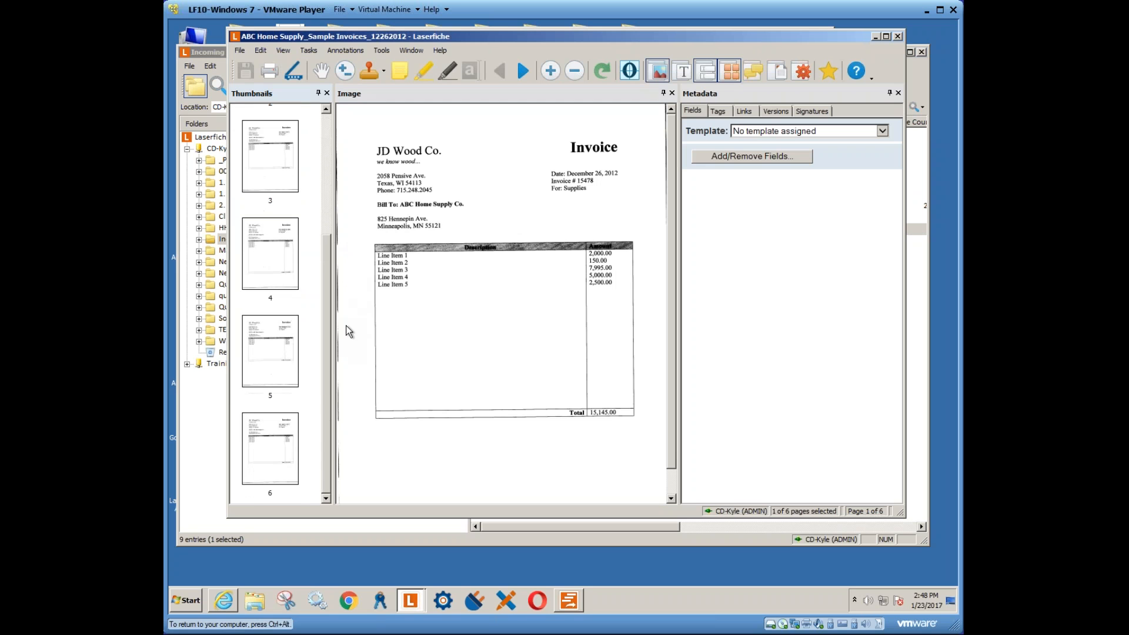
left_click(272, 359)
left_click(274, 440)
left_click(276, 267)
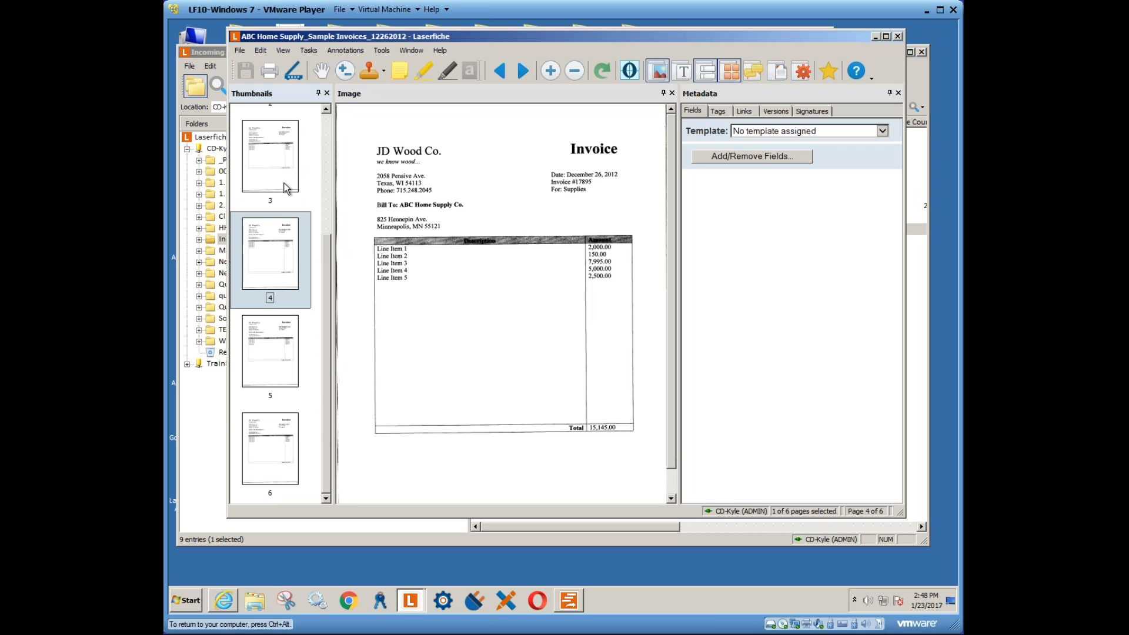
left_click(287, 181)
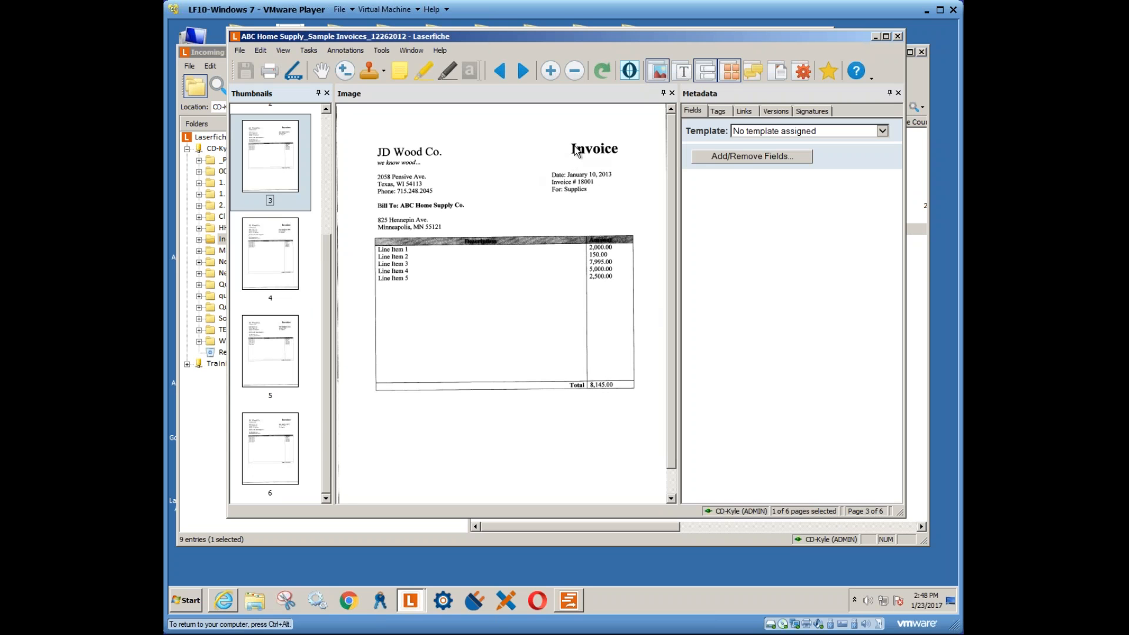
left_click(282, 253)
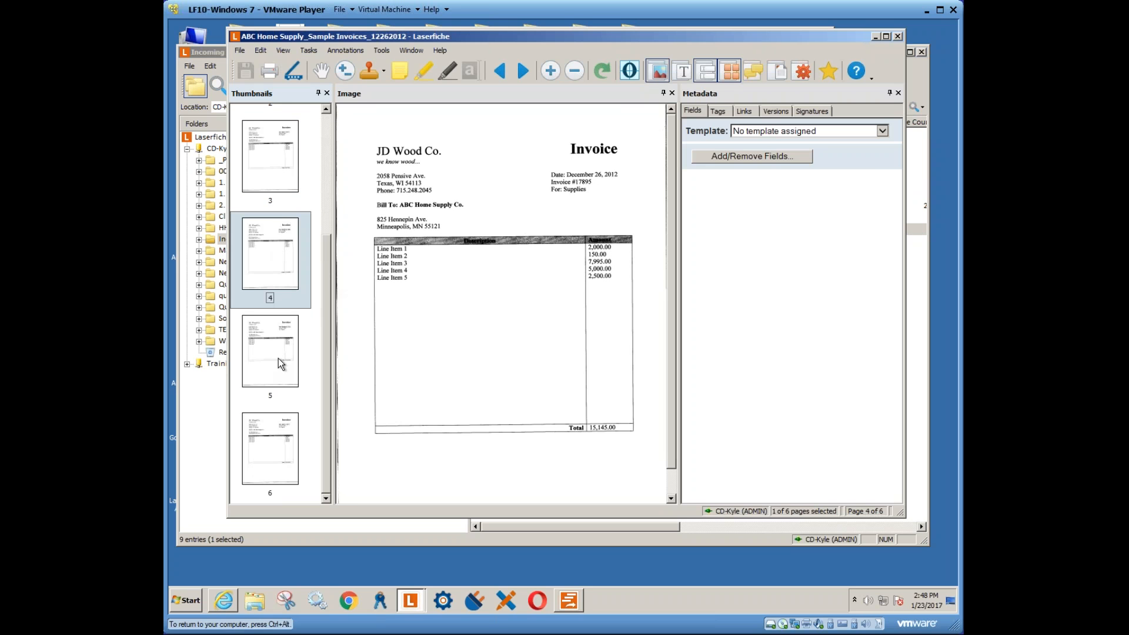
left_click(300, 354)
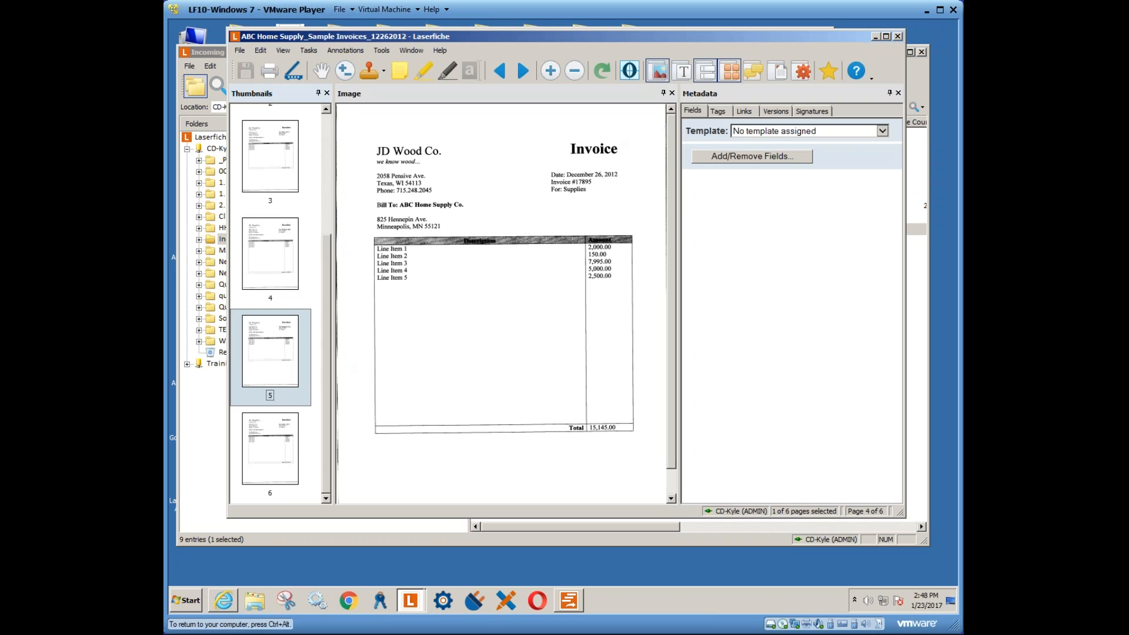
left_click(281, 456)
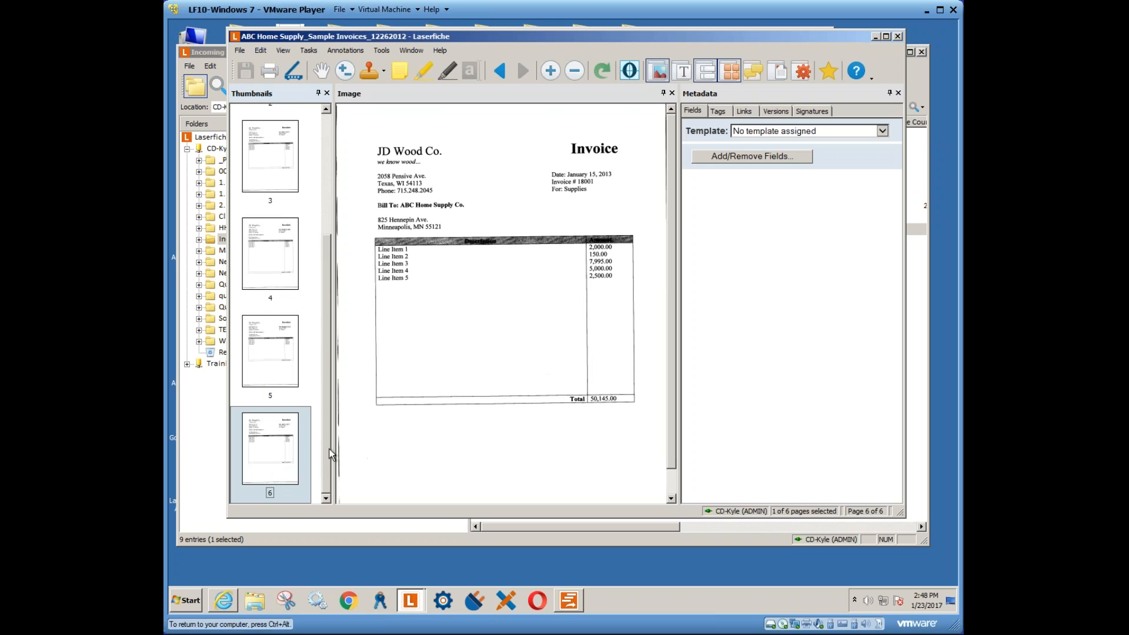
scroll(273, 189, "up", 3)
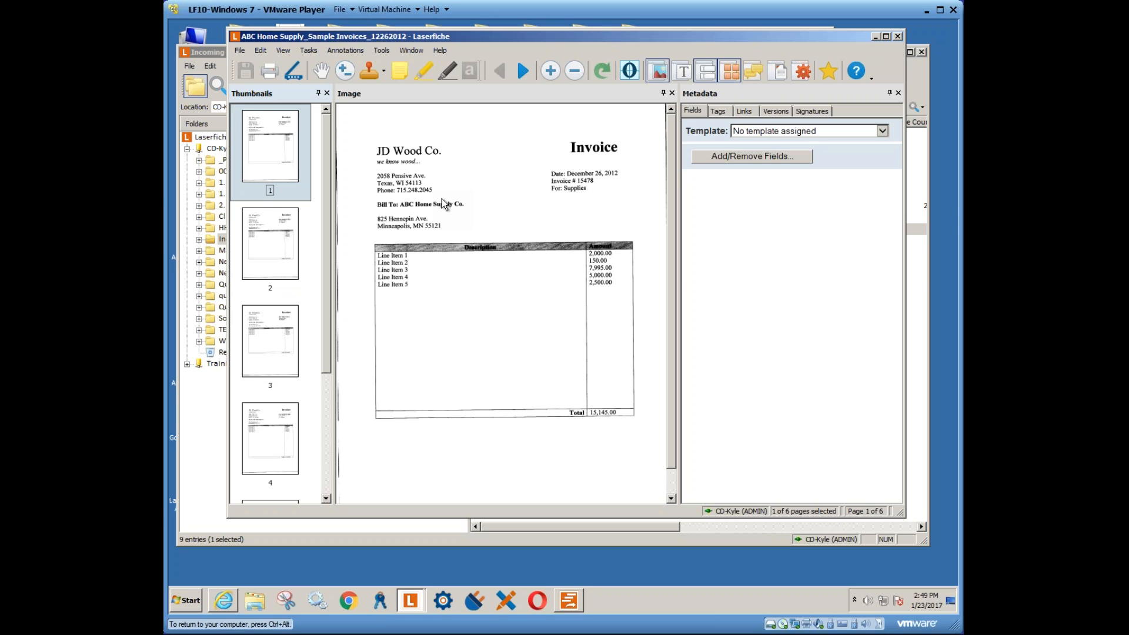
left_click(897, 36)
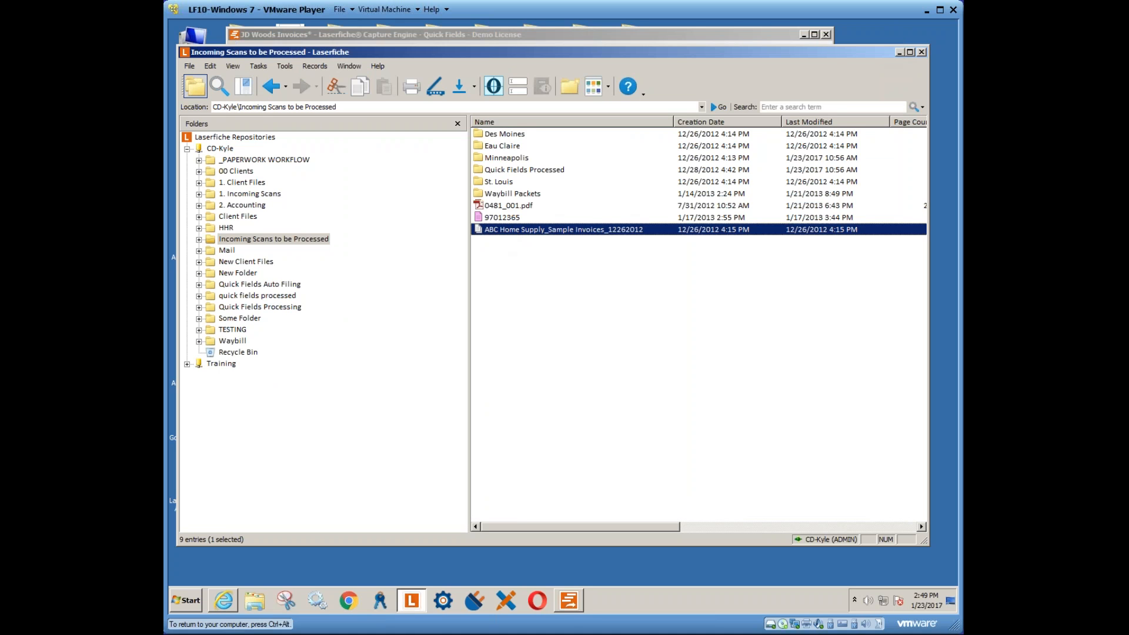
- Change the session's source folder from the Minneapolis subfolder to Incoming Scans to be Processed
left_click(568, 600)
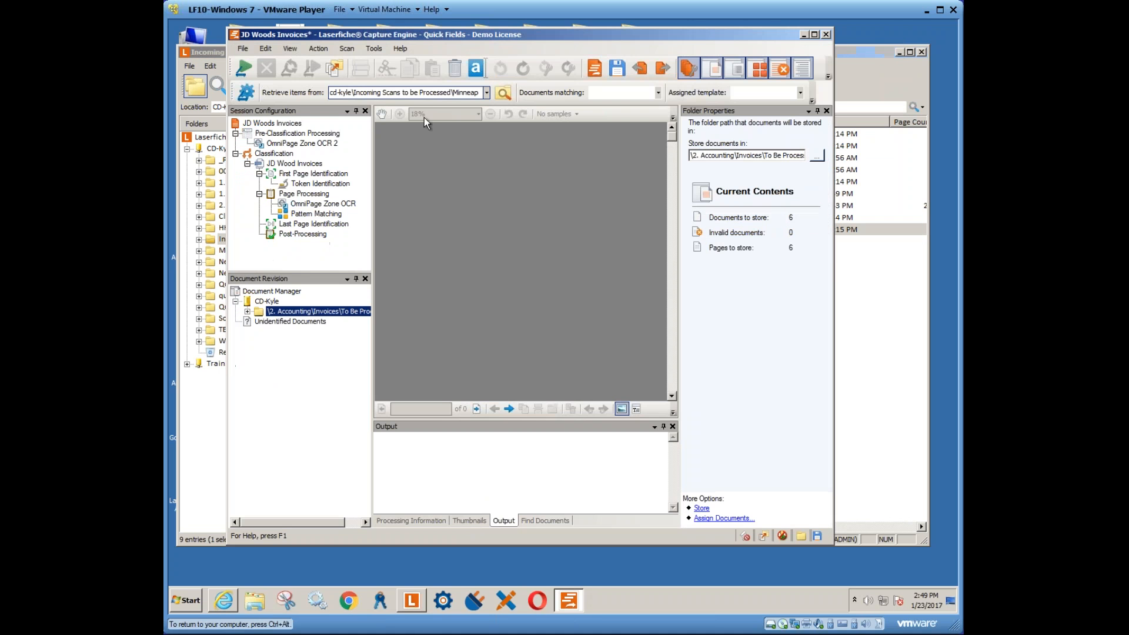
left_click(486, 93)
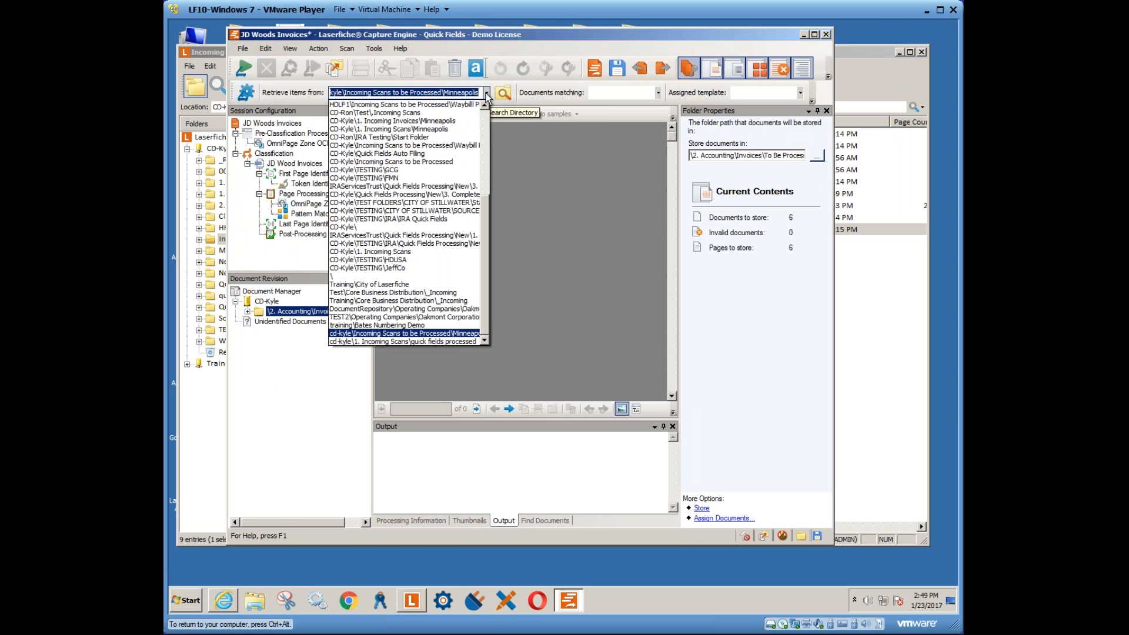
left_click(486, 94)
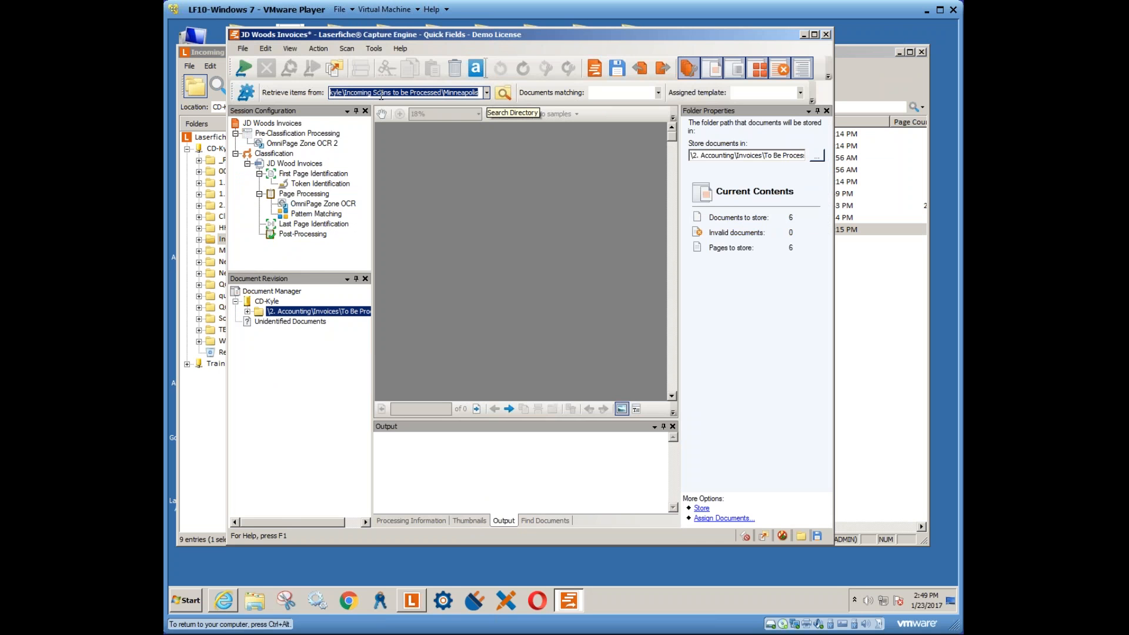
left_click(501, 93)
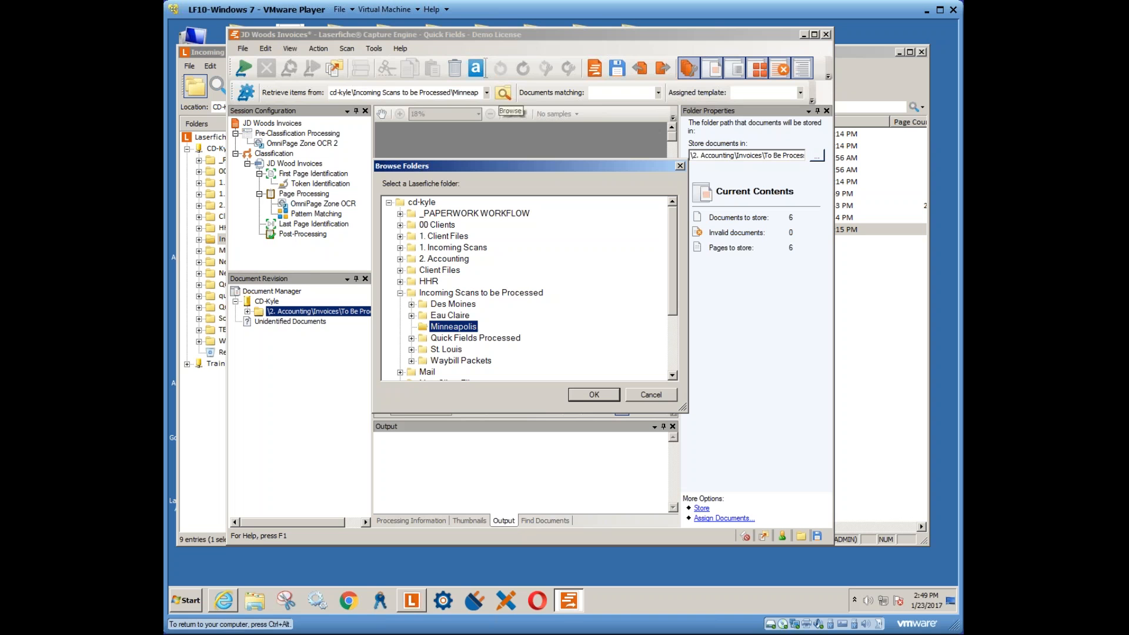
left_click(468, 296)
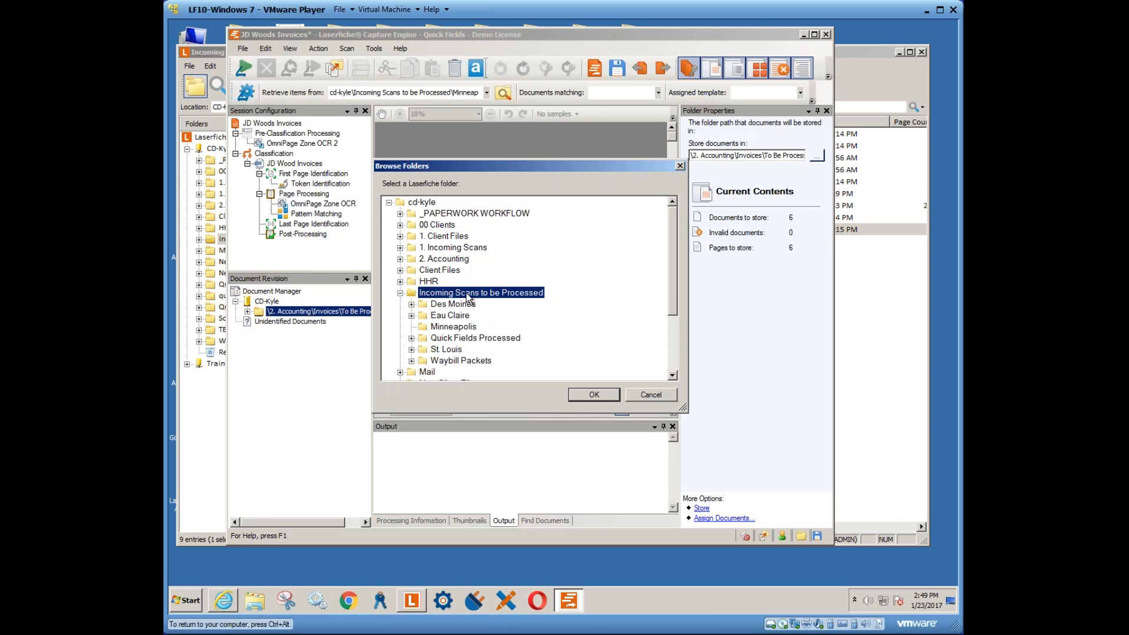
left_click(588, 393)
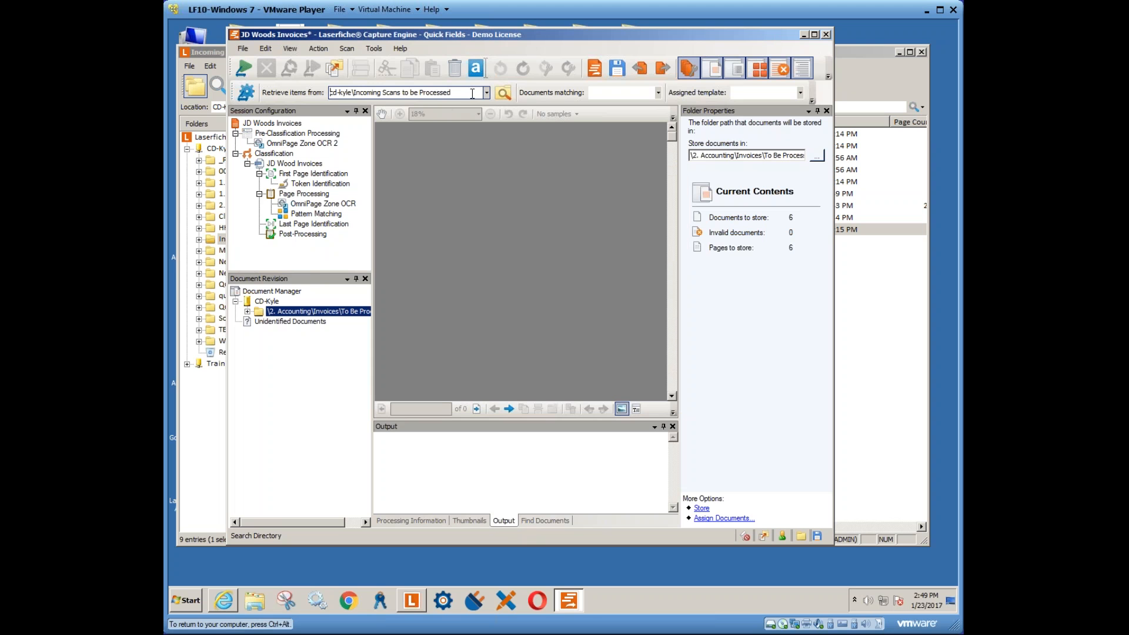
left_click(412, 600)
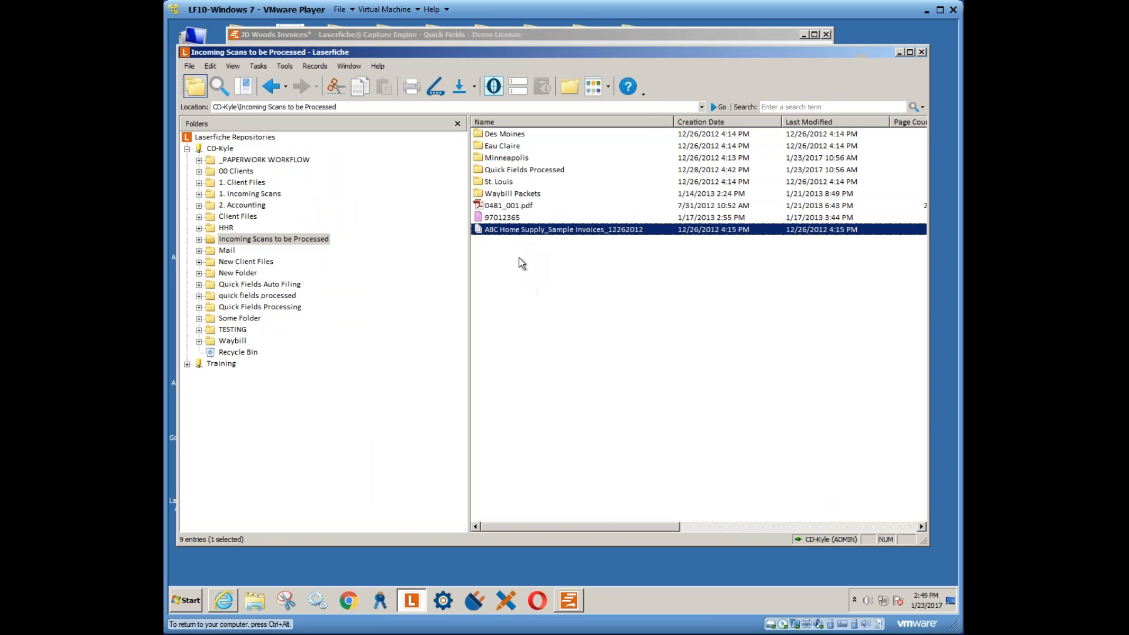
- Check the ABC Home Supply invoices entry's metadata and close it unchanged
left_click_drag(519, 258, 524, 226)
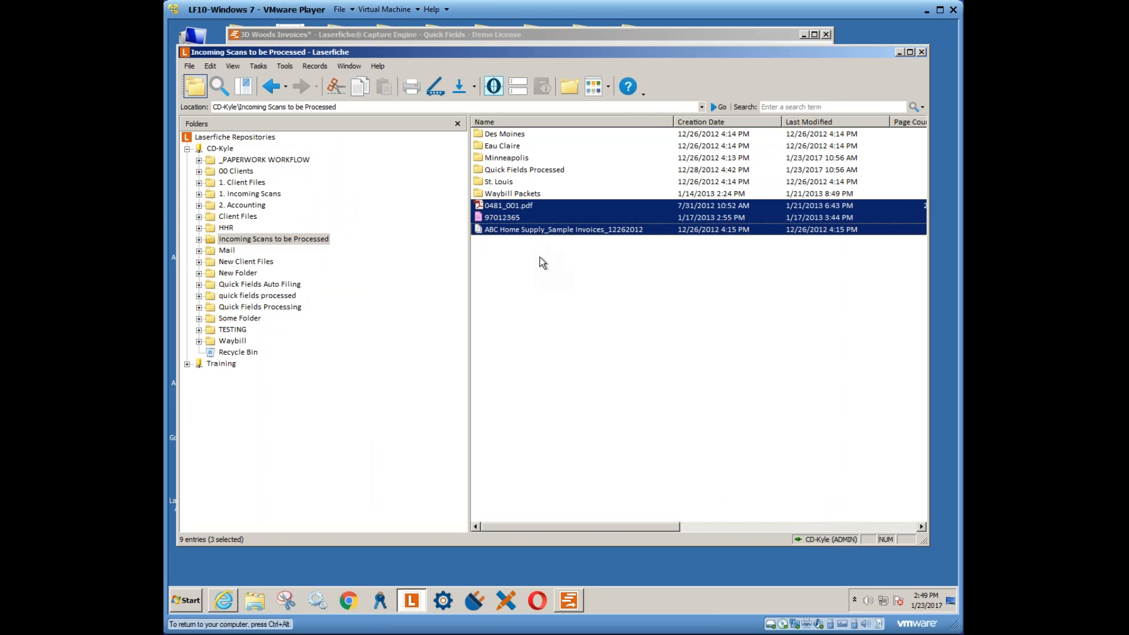
left_click(532, 244)
left_click(498, 230)
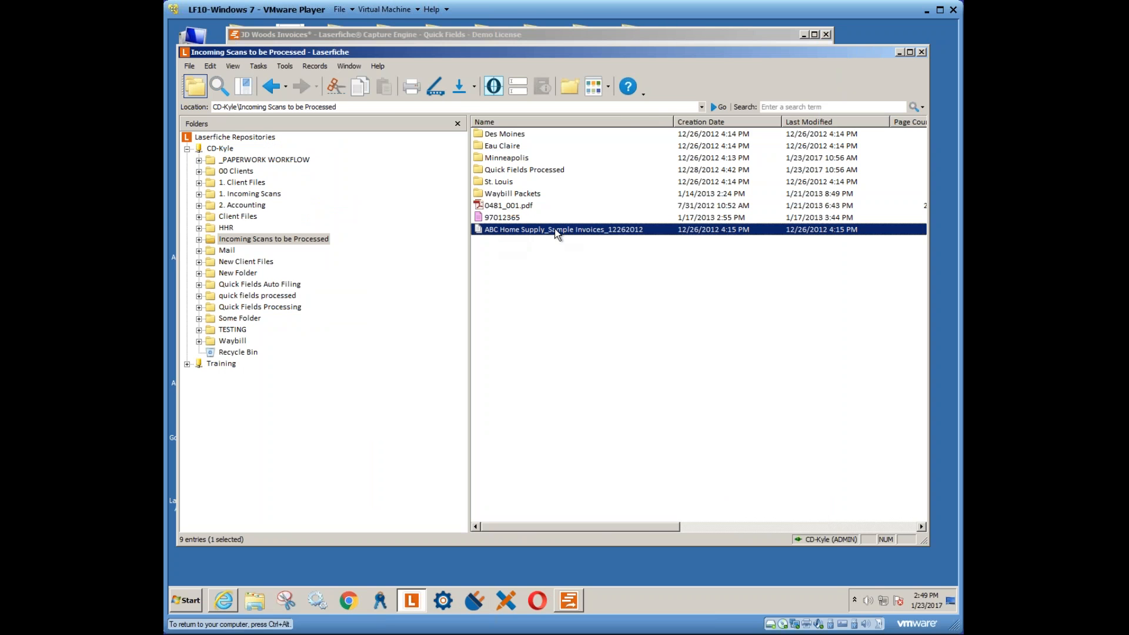
left_click(517, 87)
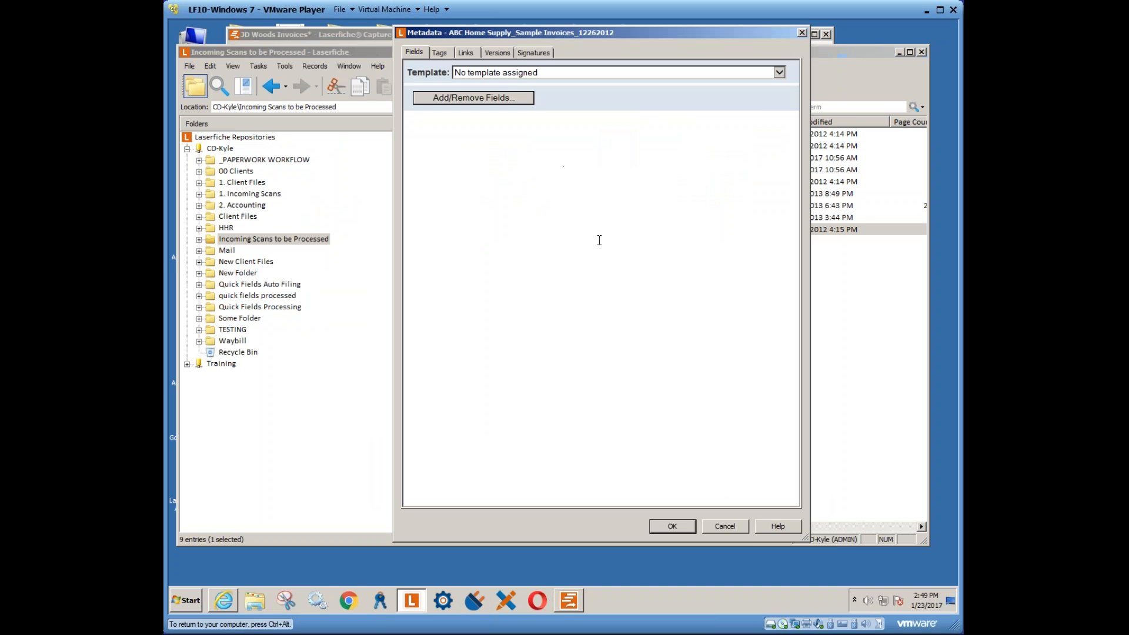
left_click(723, 526)
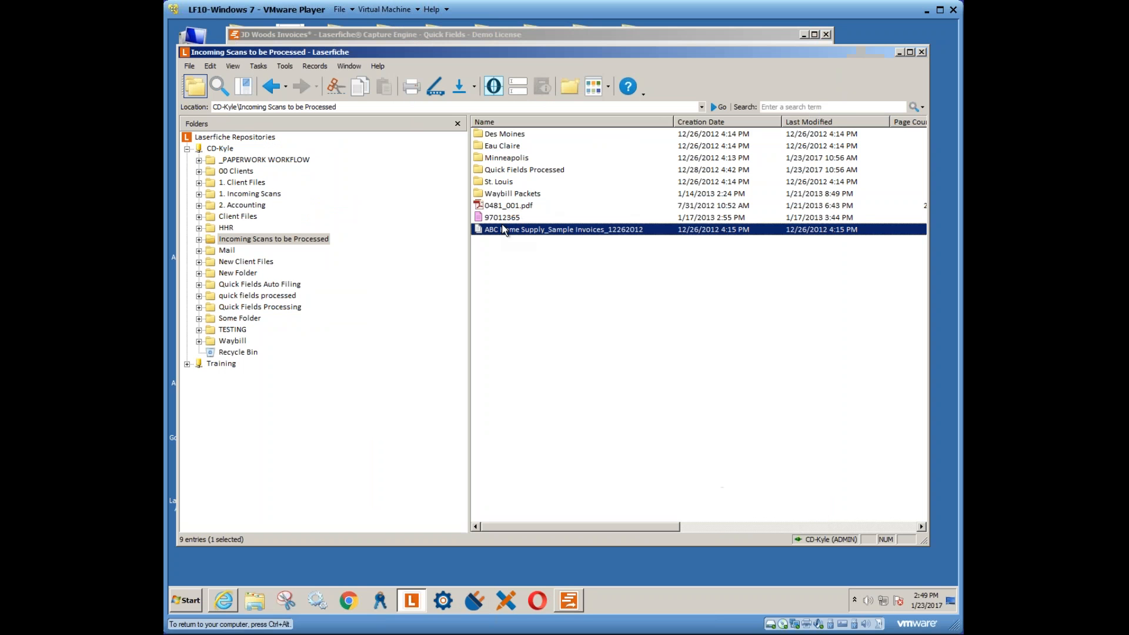
- Check the 97012365 entry's metadata, close it unchanged, and return to Quick Fields
left_click(521, 222)
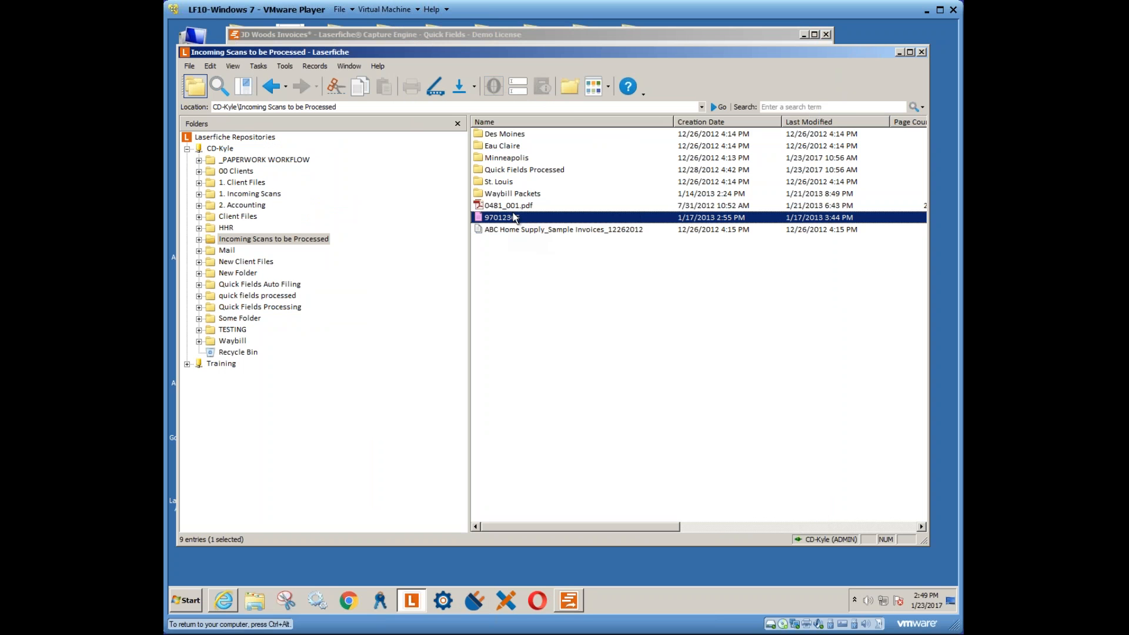
left_click(516, 93)
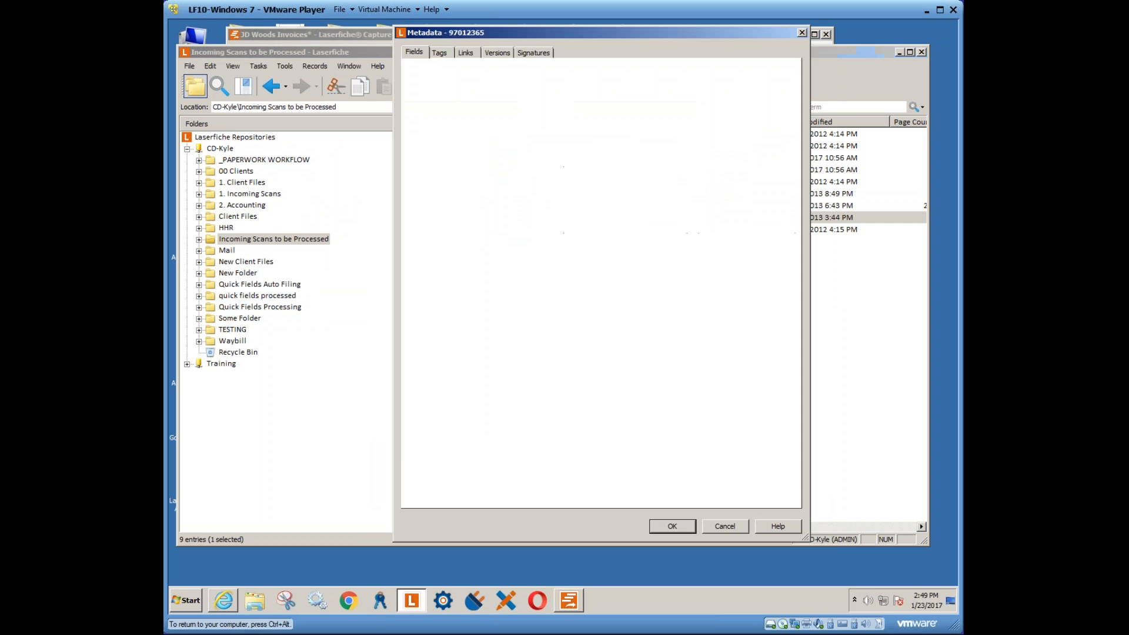
left_click(725, 527)
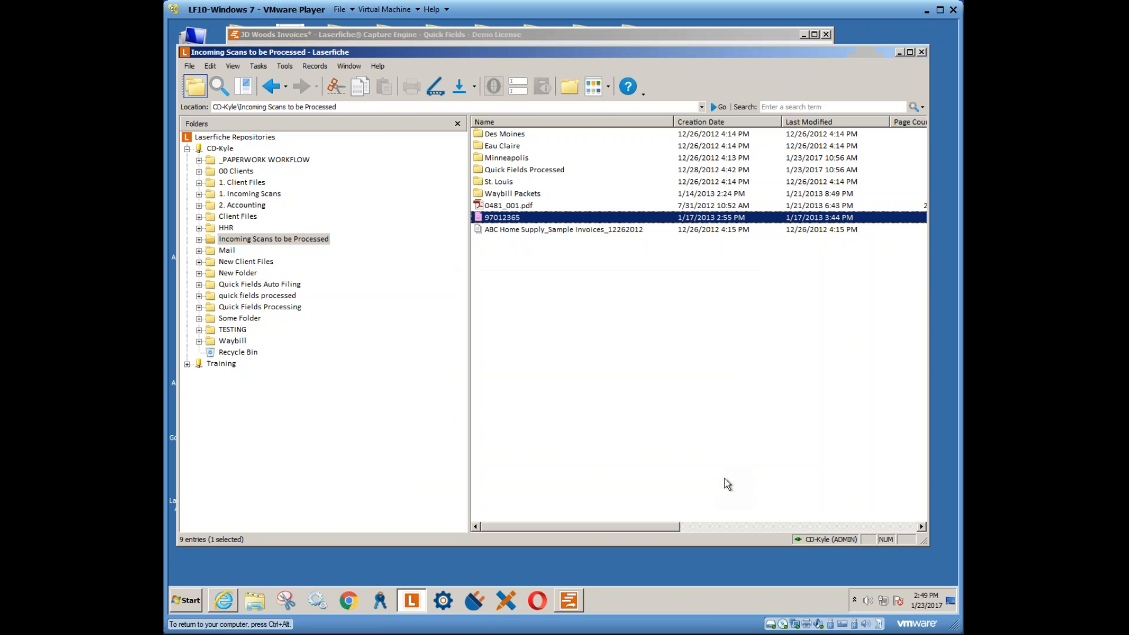
left_click(573, 316)
left_click(571, 594)
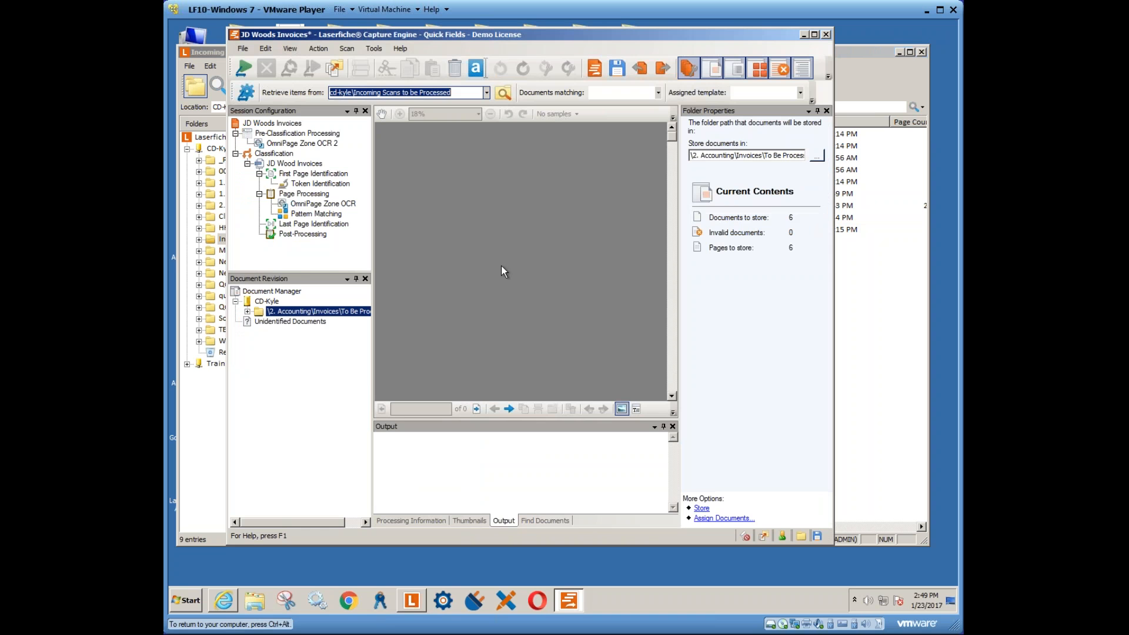
- Set the JD Wood Invoices class's assigned template to No template assigned
left_click(288, 164)
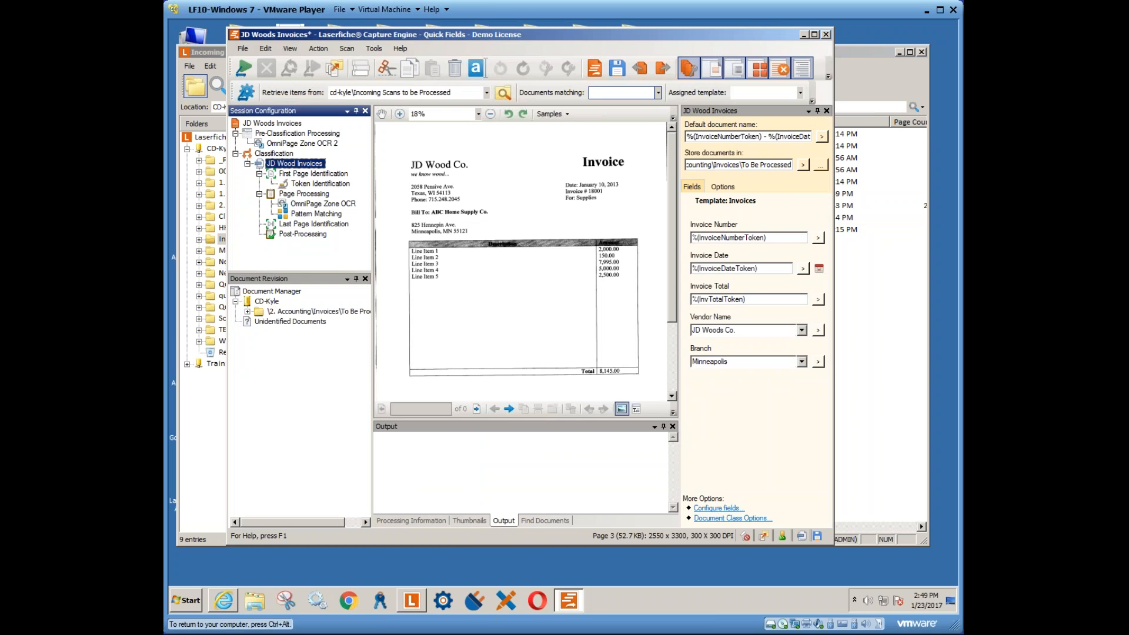
left_click(798, 95)
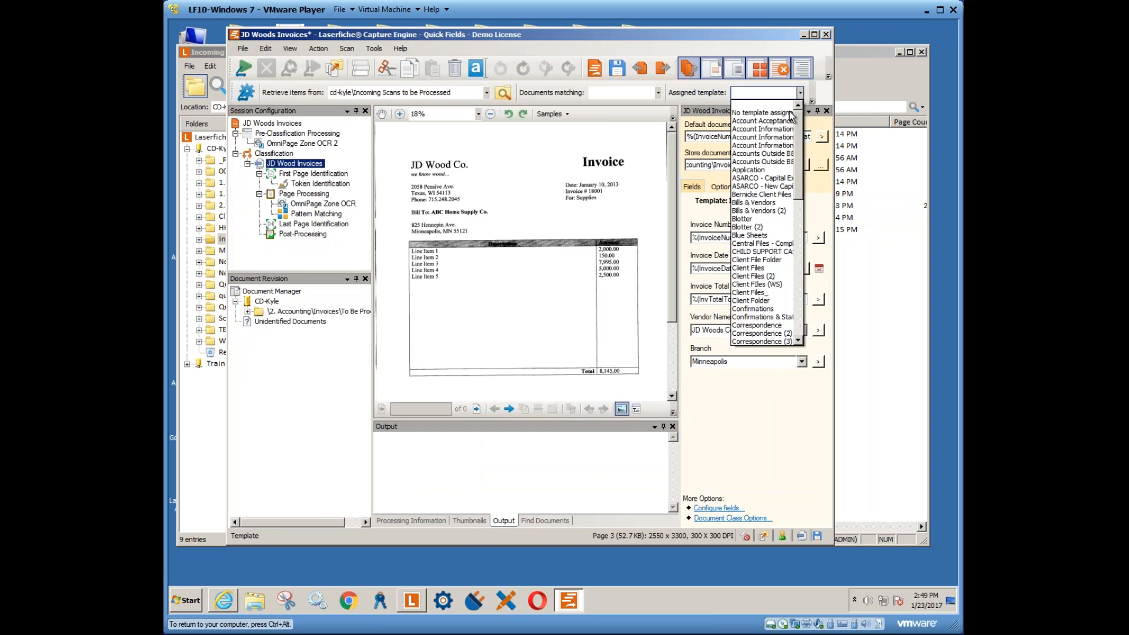
left_click(770, 111)
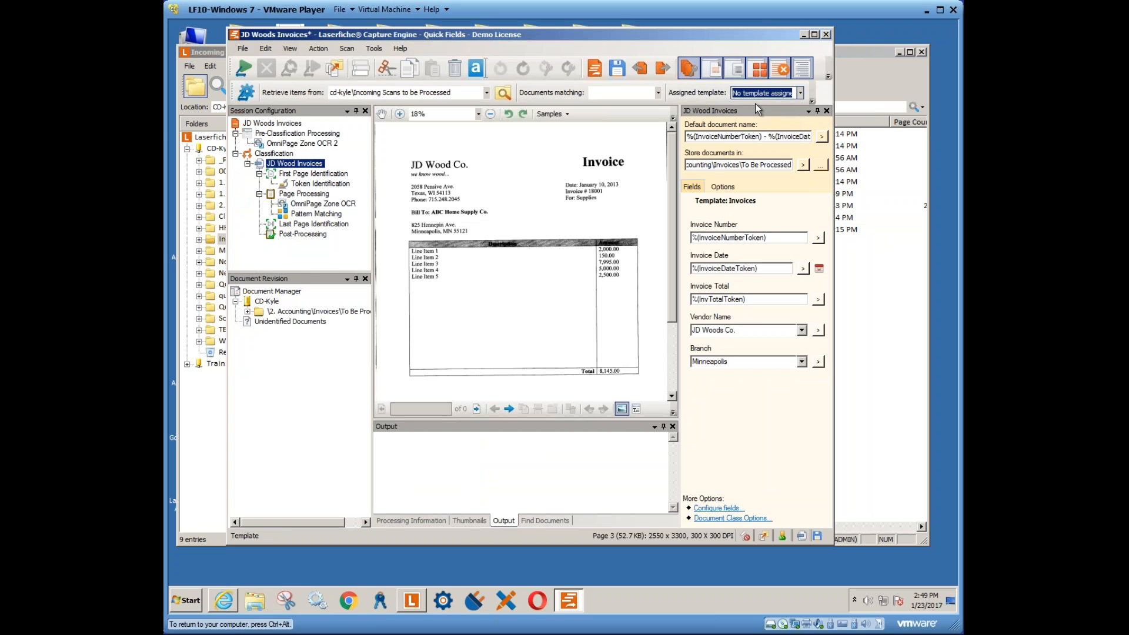
left_click(799, 93)
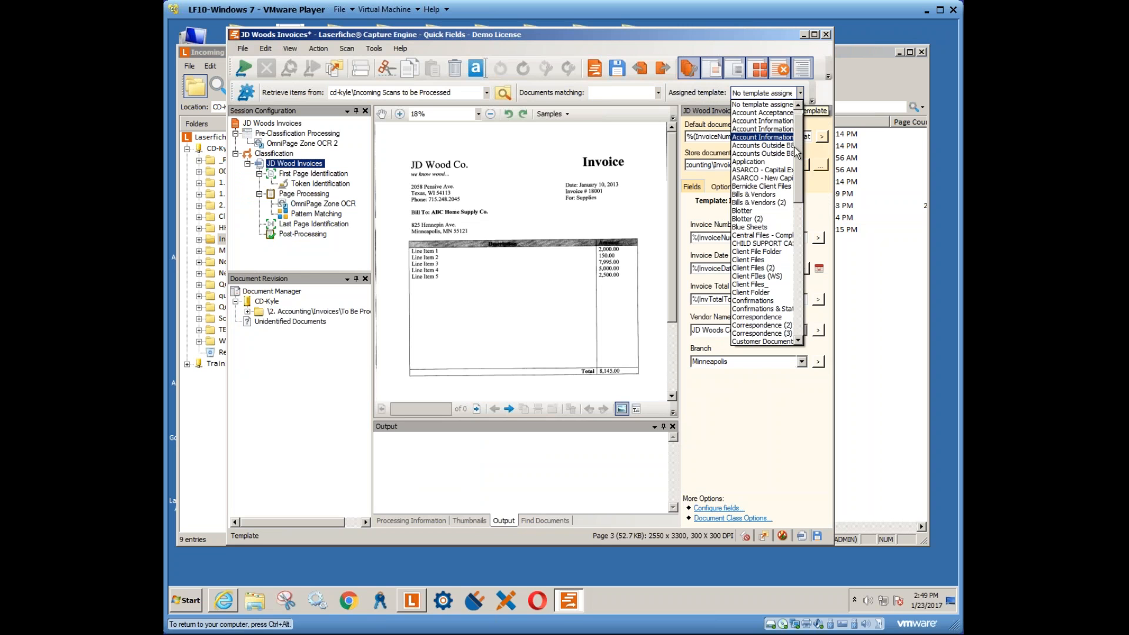
left_click(795, 117)
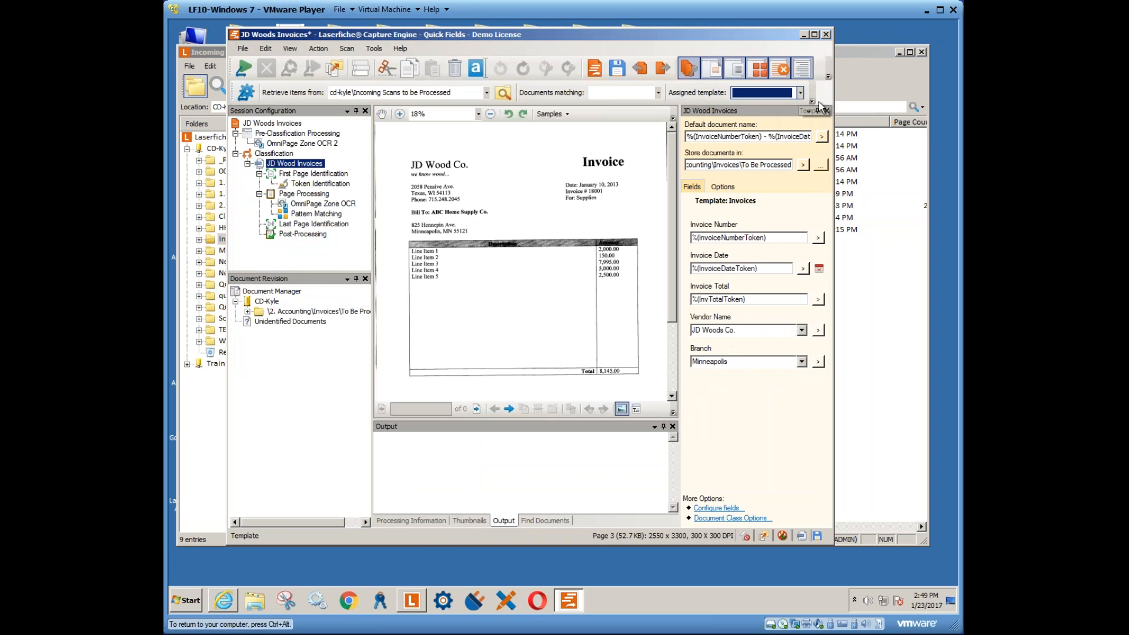
left_click(800, 93)
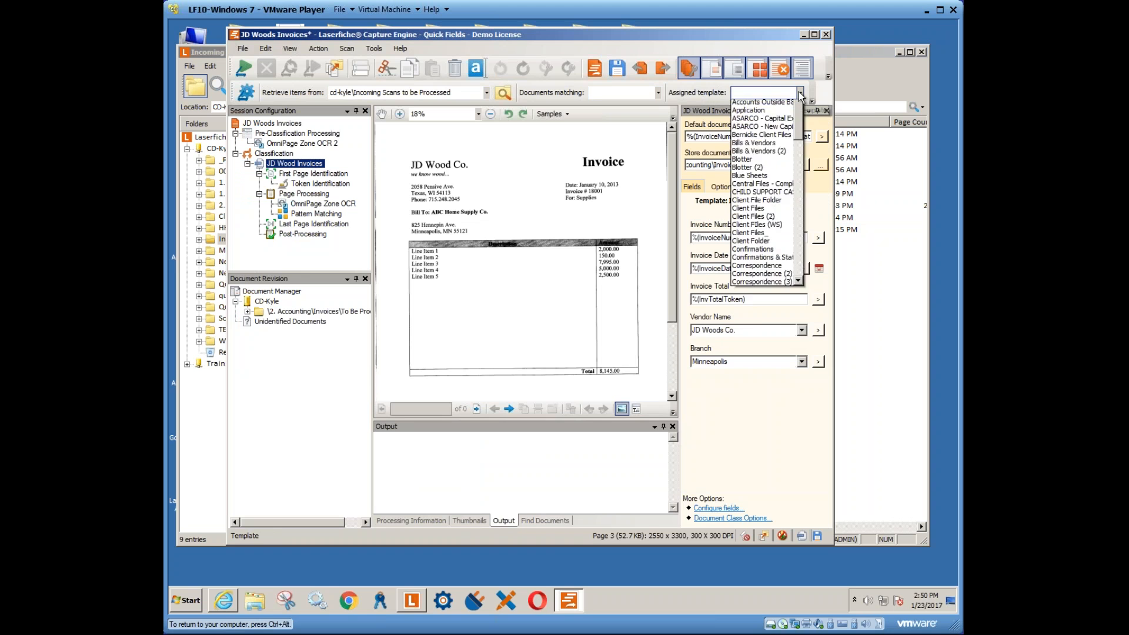
left_click(762, 112)
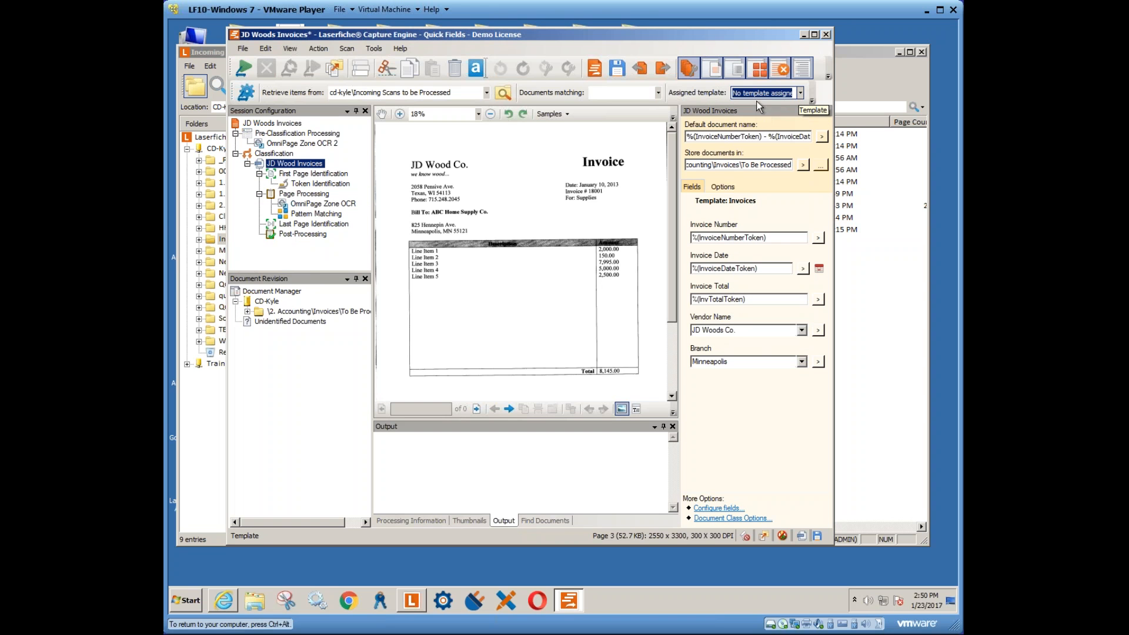
left_click(411, 601)
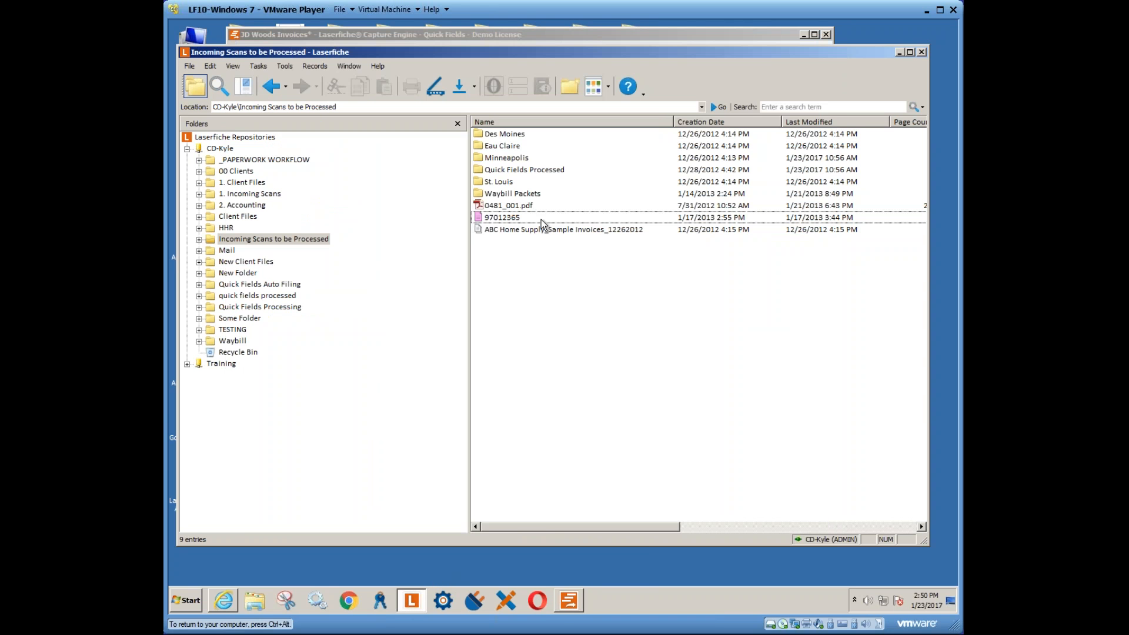
- Apply the Account Acceptance Form template to 0481_001.pdf in its metadata
right_click(522, 204)
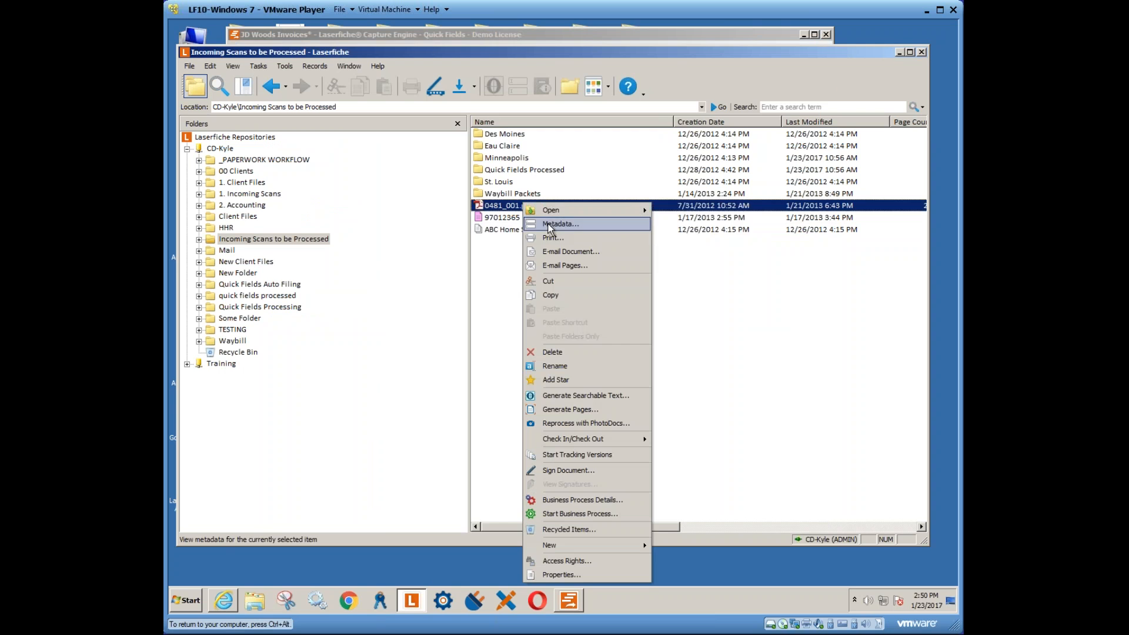
left_click(549, 225)
left_click(503, 72)
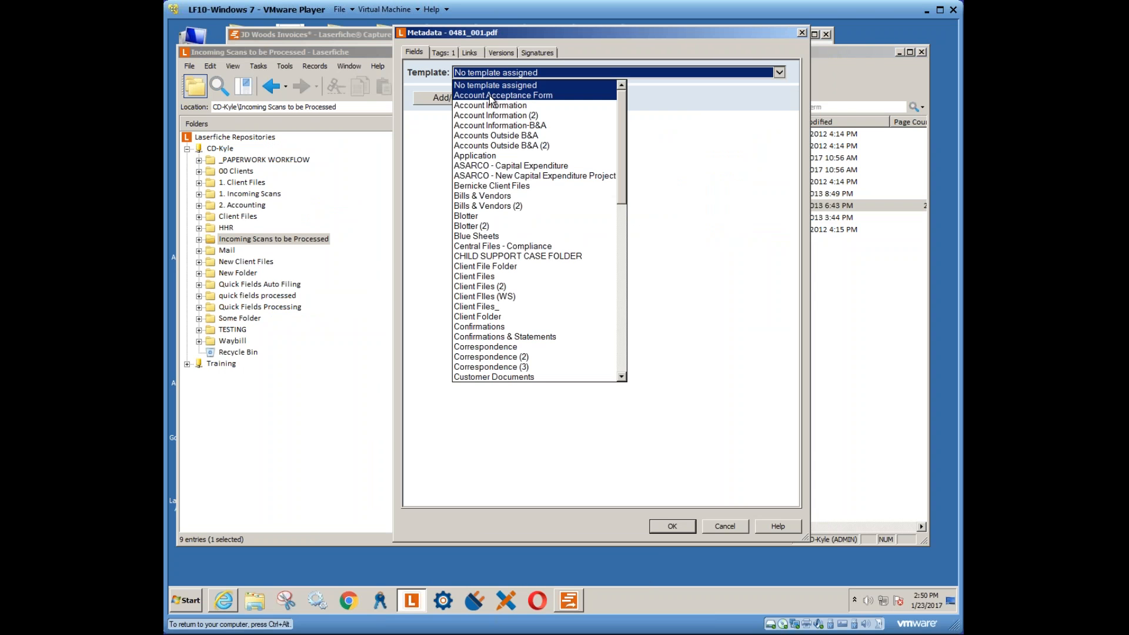
left_click(507, 96)
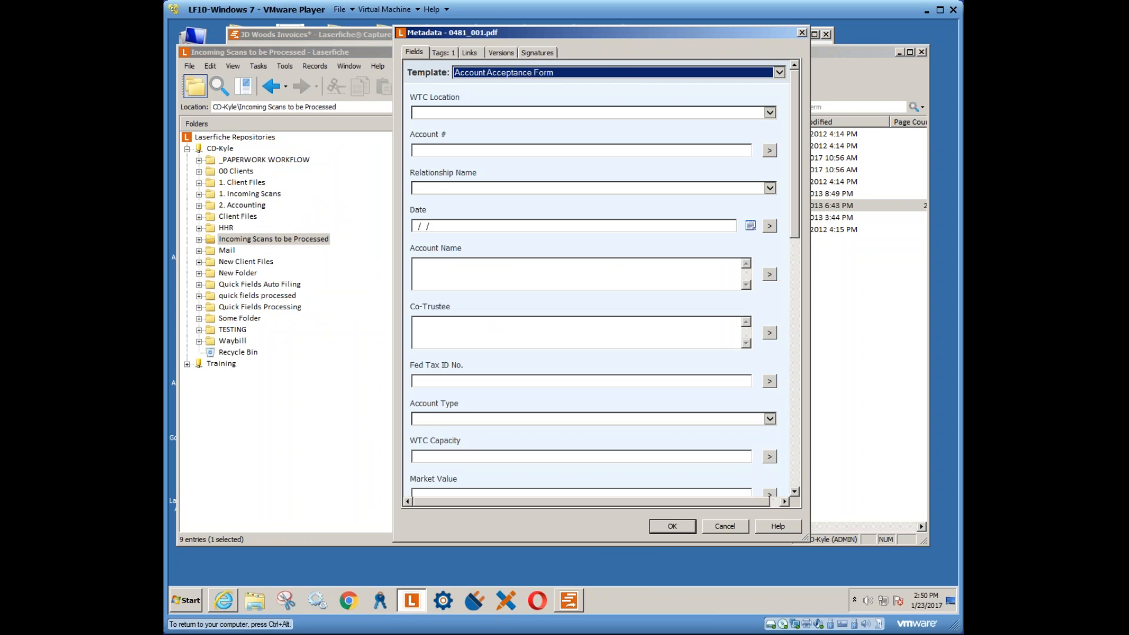
left_click(670, 524)
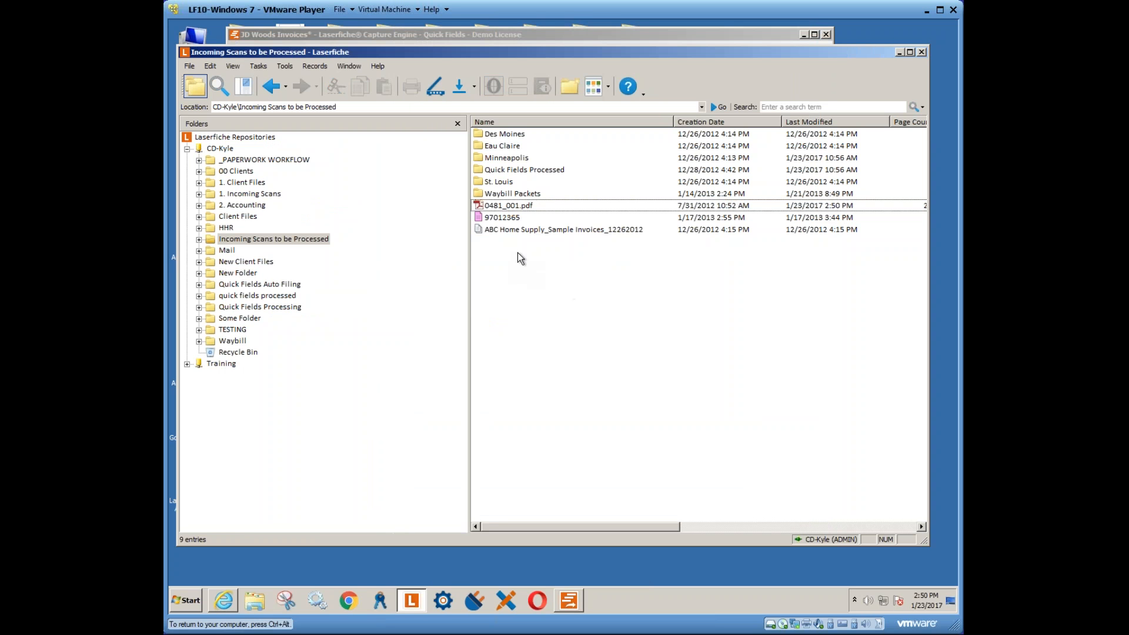
left_click(517, 232)
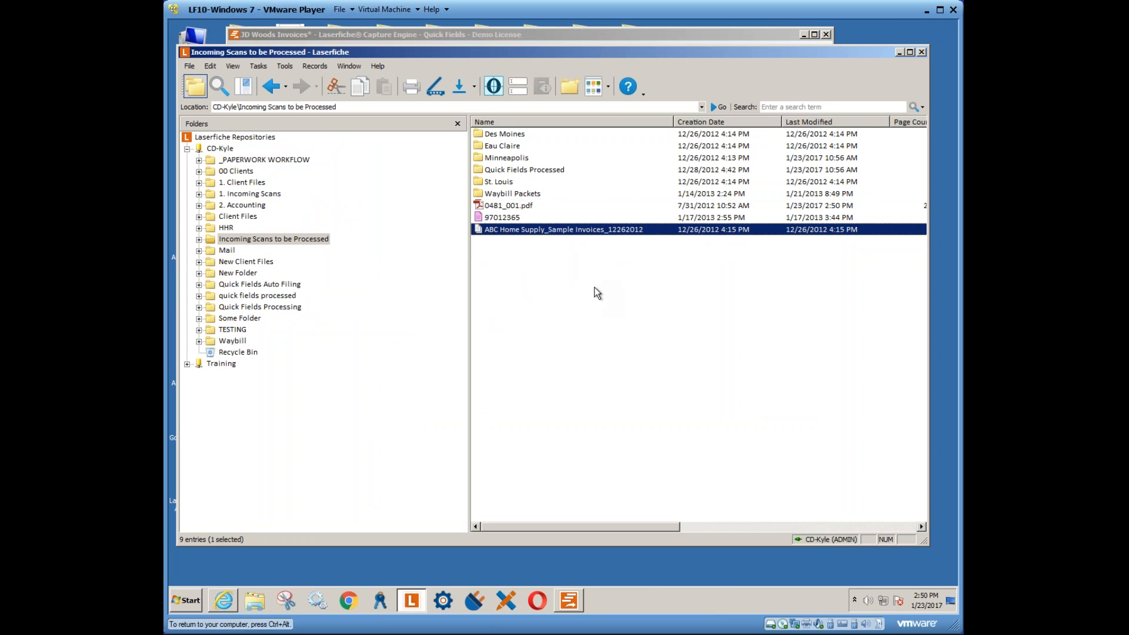
left_click(567, 604)
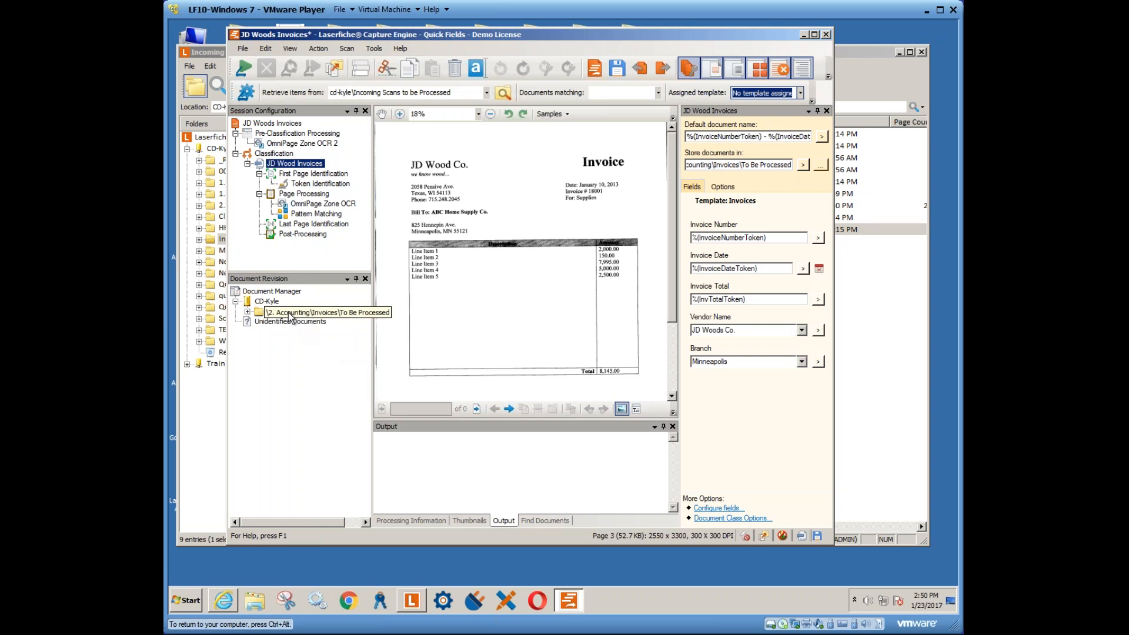
- Change the JD Wood Invoices storage folder from To Be Processed to \2. Accounting\Invoices\MN
left_click(266, 313)
left_click(247, 311)
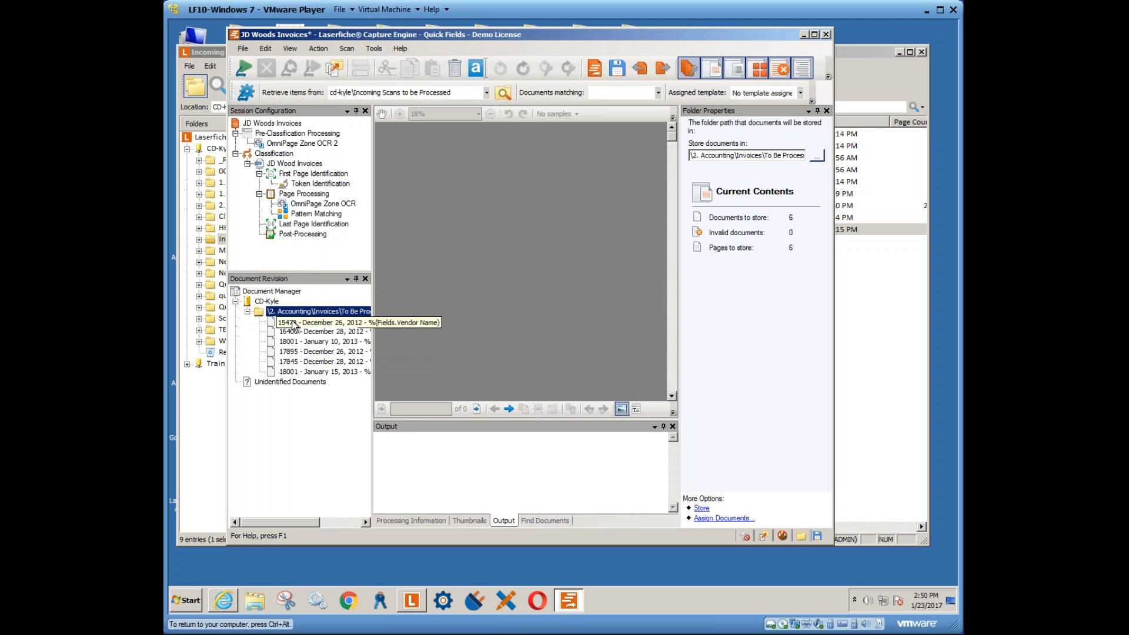
left_click(262, 312)
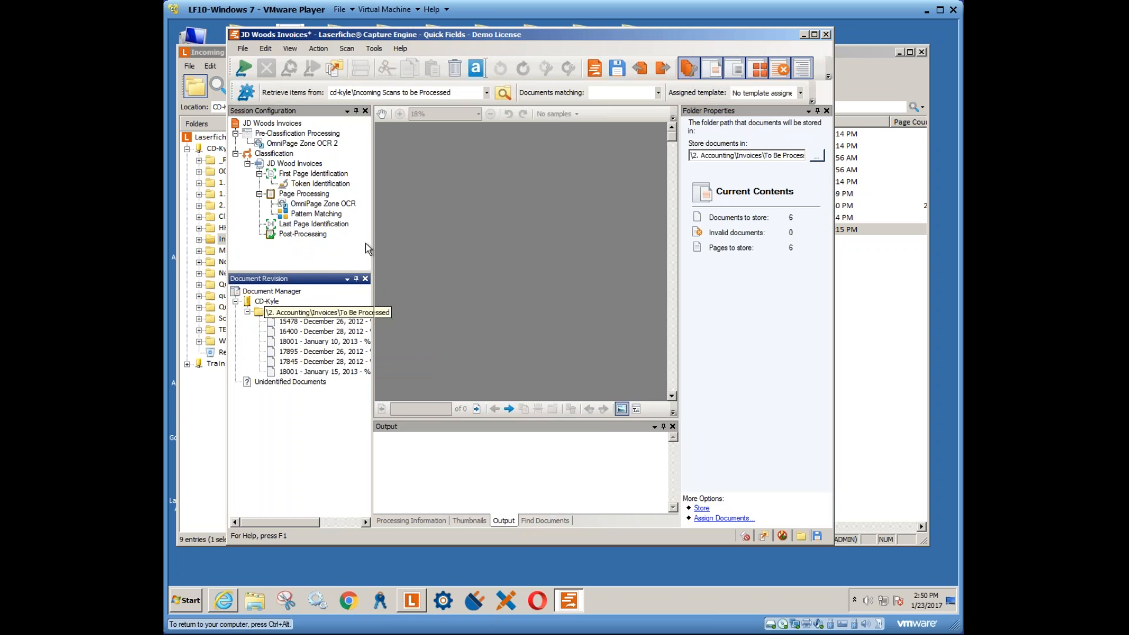
left_click(289, 164)
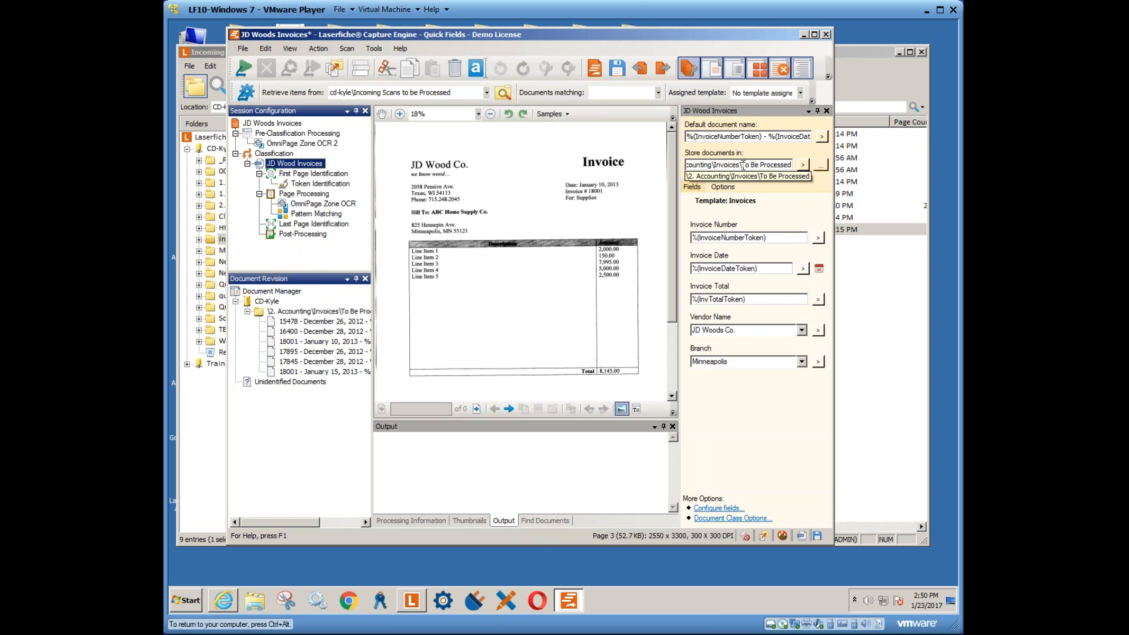
left_click(821, 165)
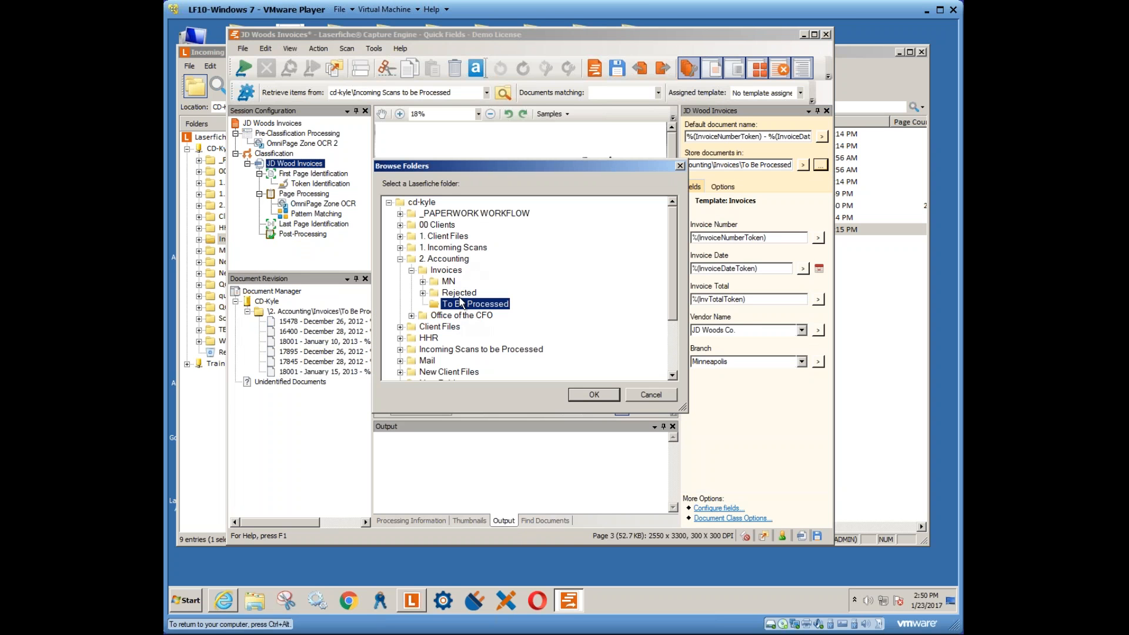
left_click(451, 284)
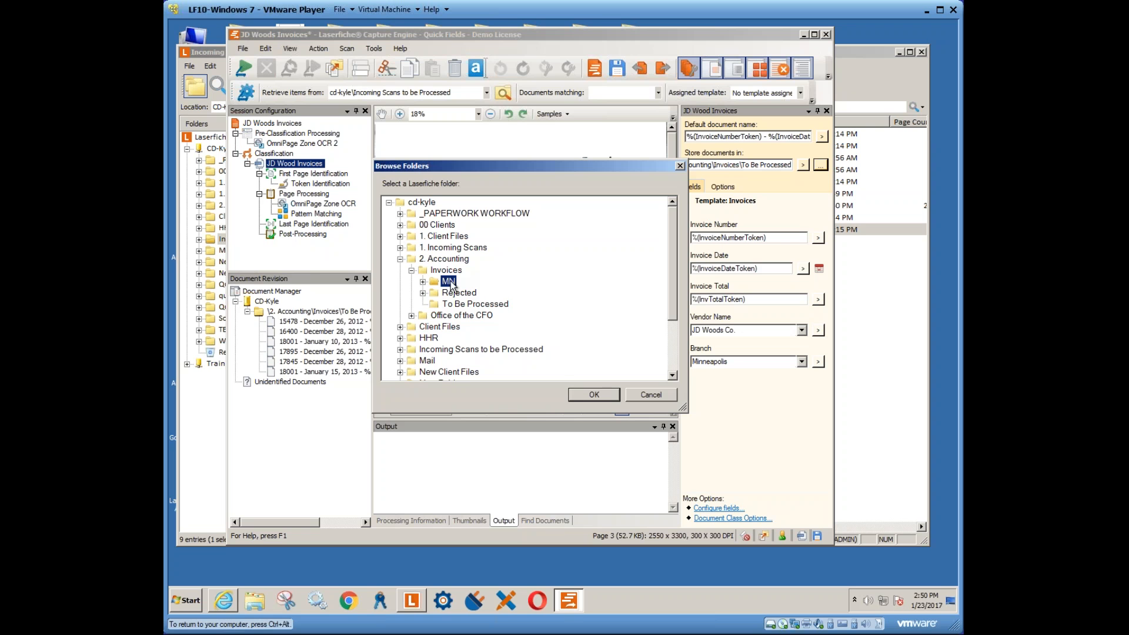
left_click(581, 392)
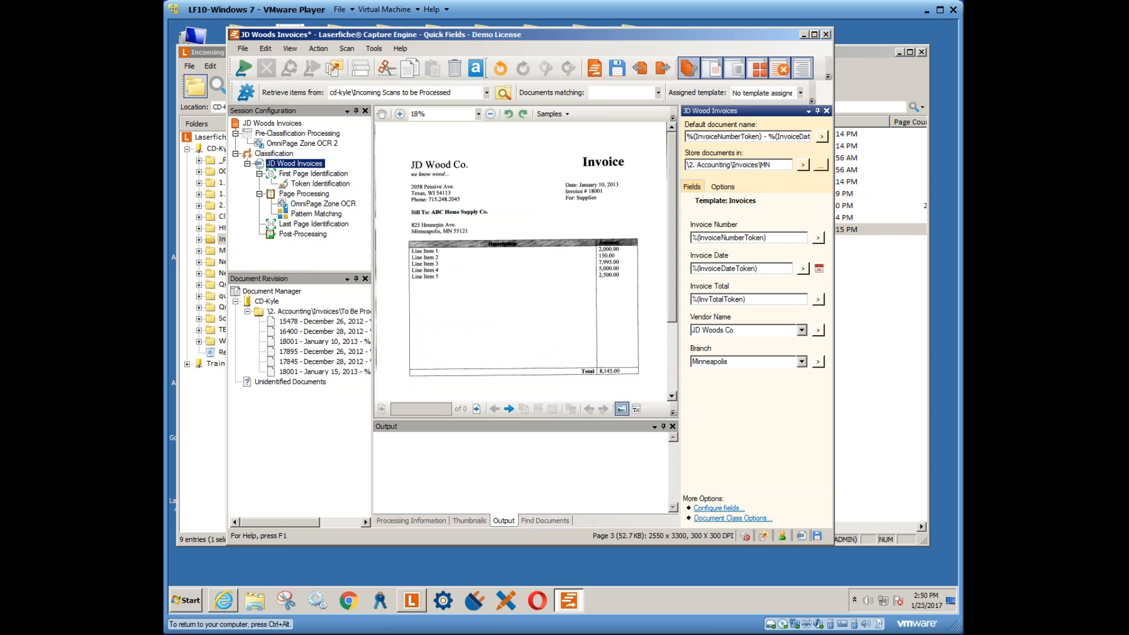
left_click(248, 312)
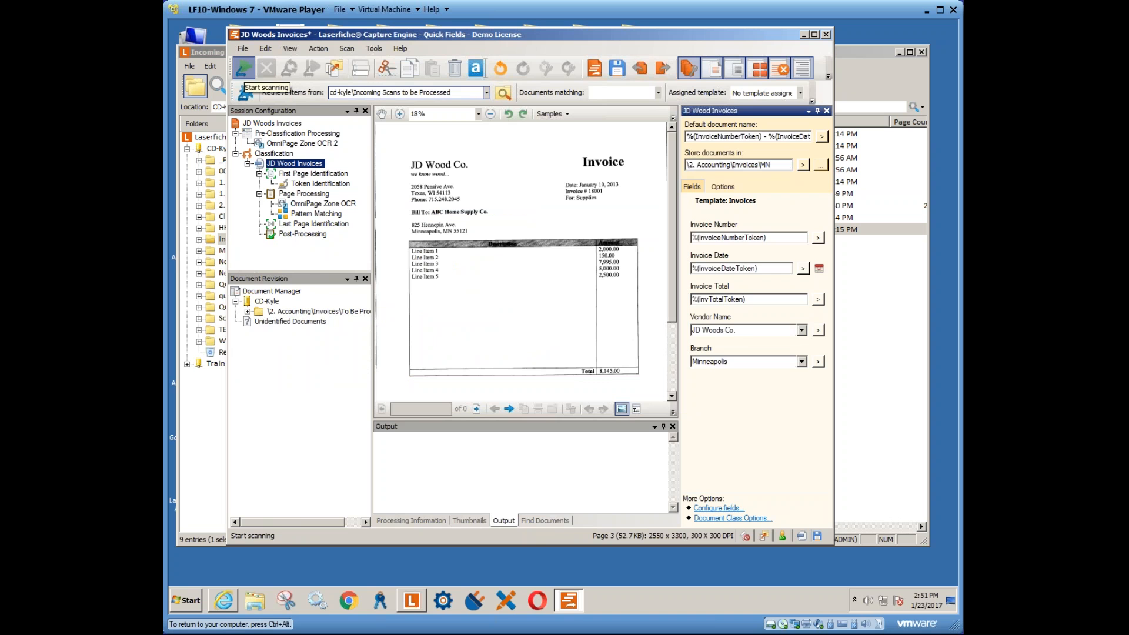
- Process the incoming scans and preview invoice 15478 with its field values
left_click(244, 71)
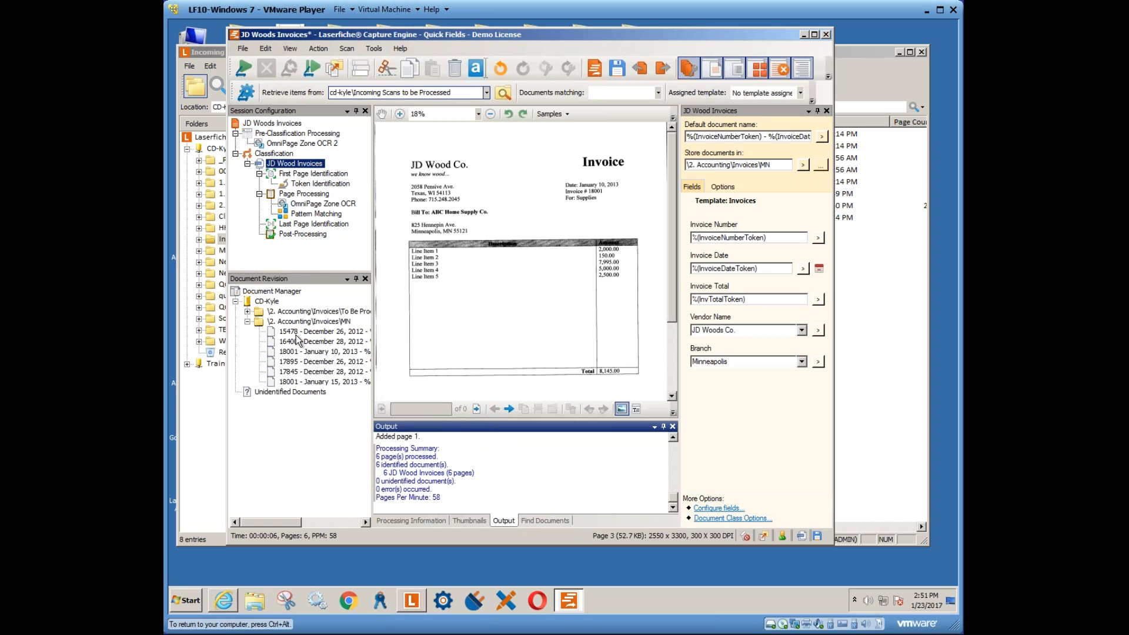
left_click(317, 337)
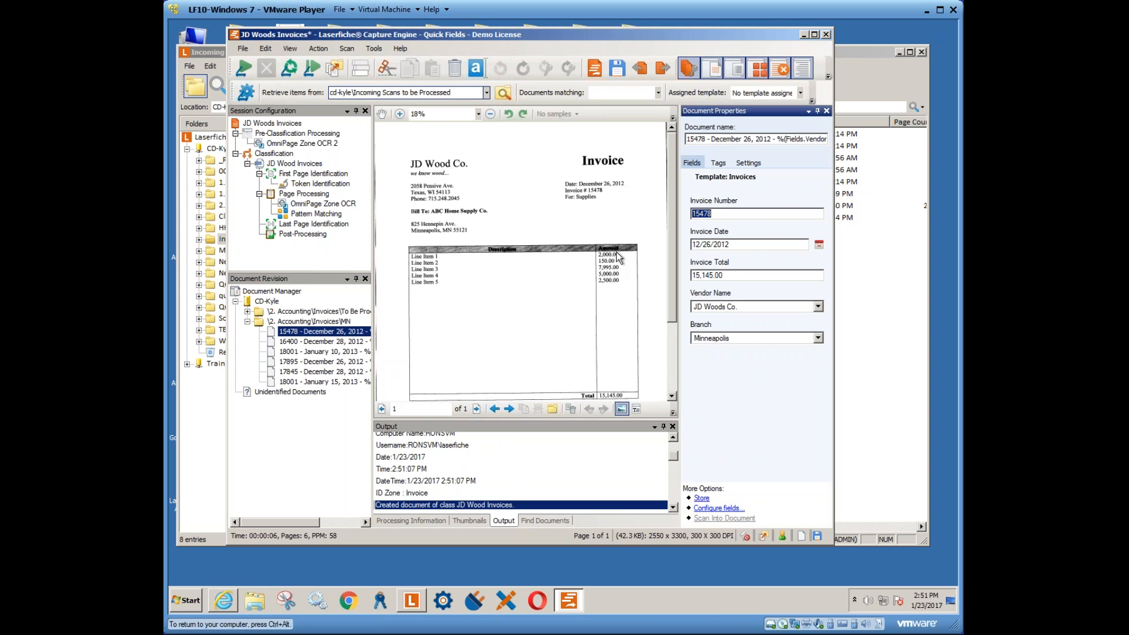
left_click(274, 323)
right_click(274, 324)
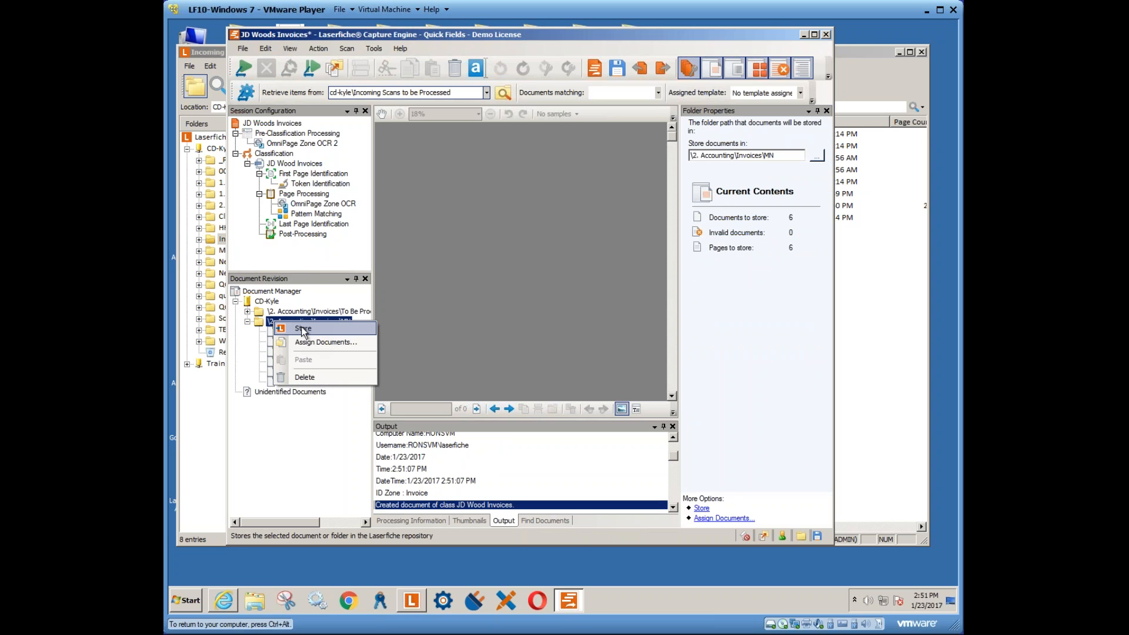
left_click(287, 388)
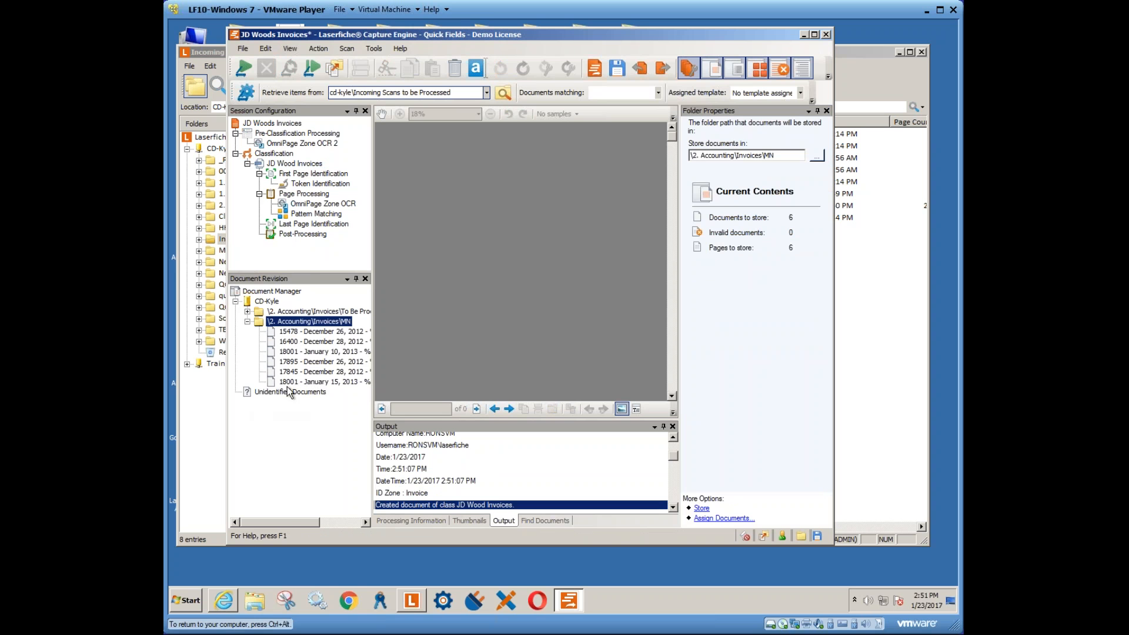
- Store invoice 15478 from the MN folder into the repository
left_click(292, 333)
right_click(292, 332)
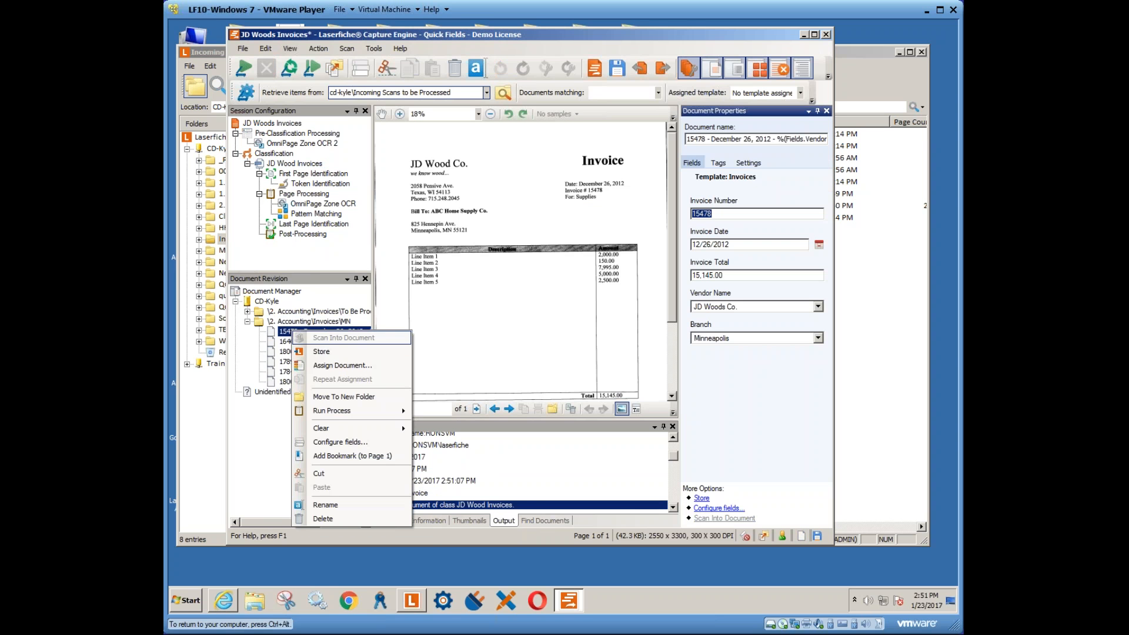
left_click(323, 353)
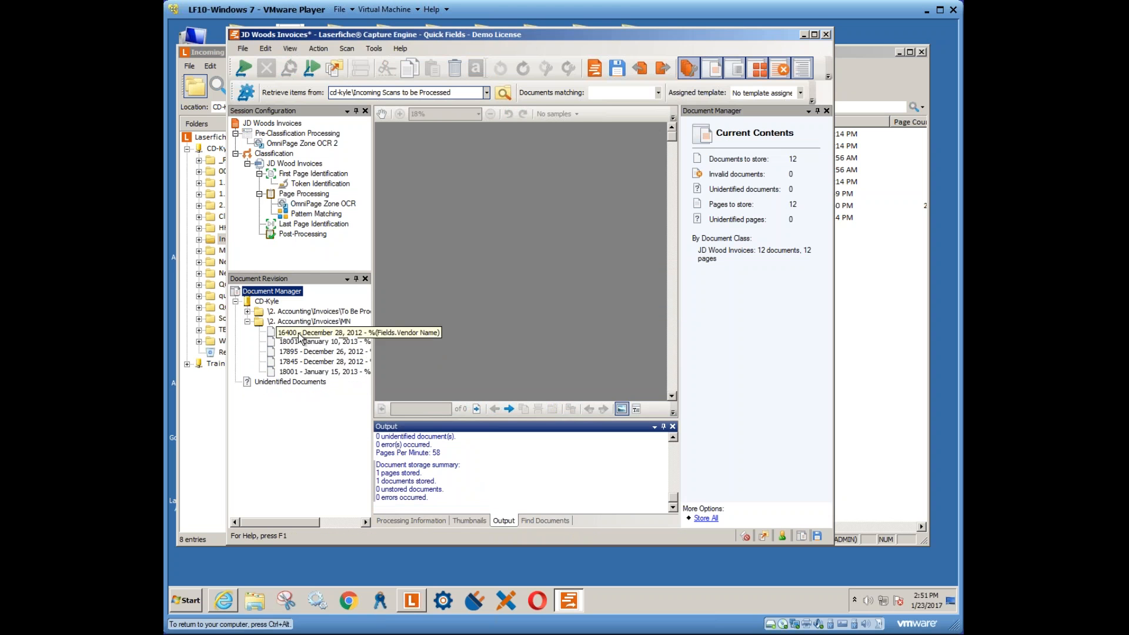
left_click(412, 600)
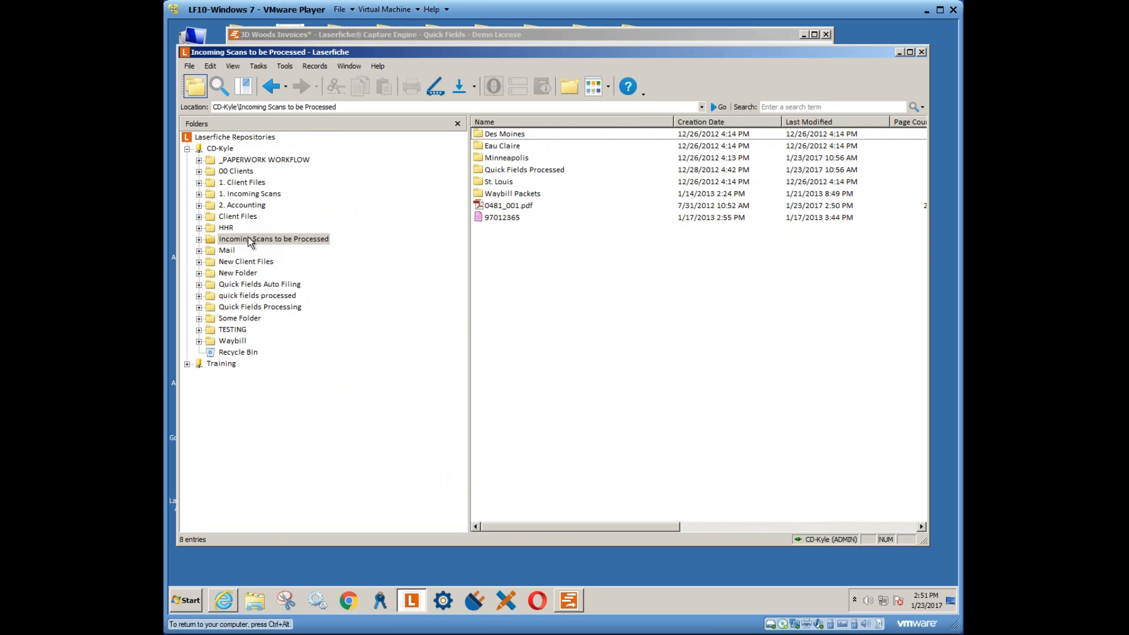
left_click(247, 205)
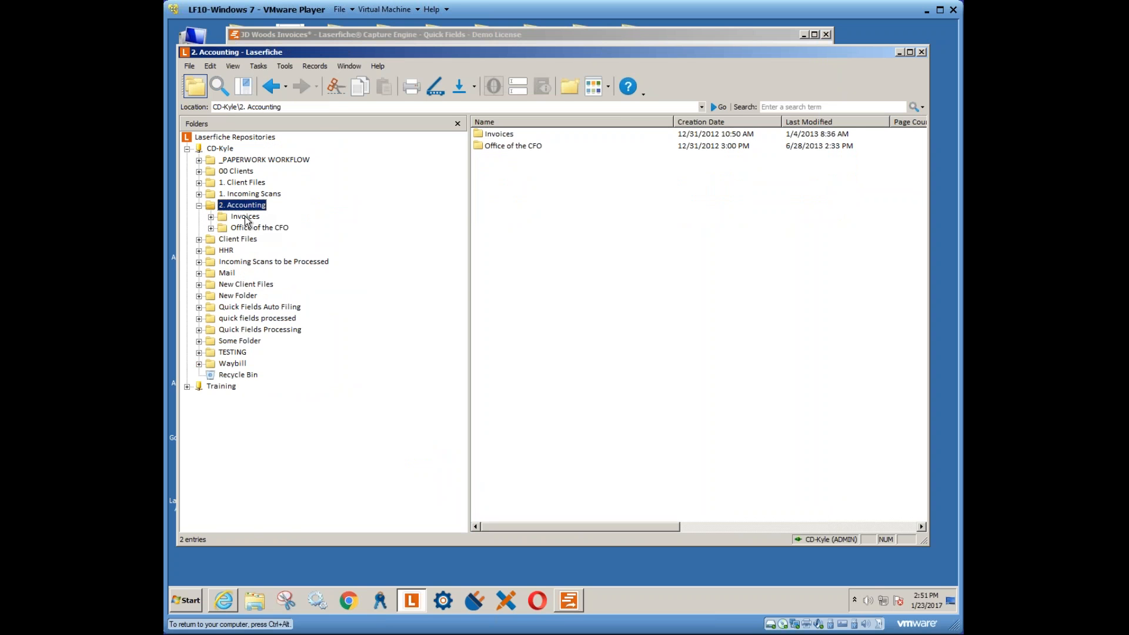
left_click(259, 261)
left_click(253, 296)
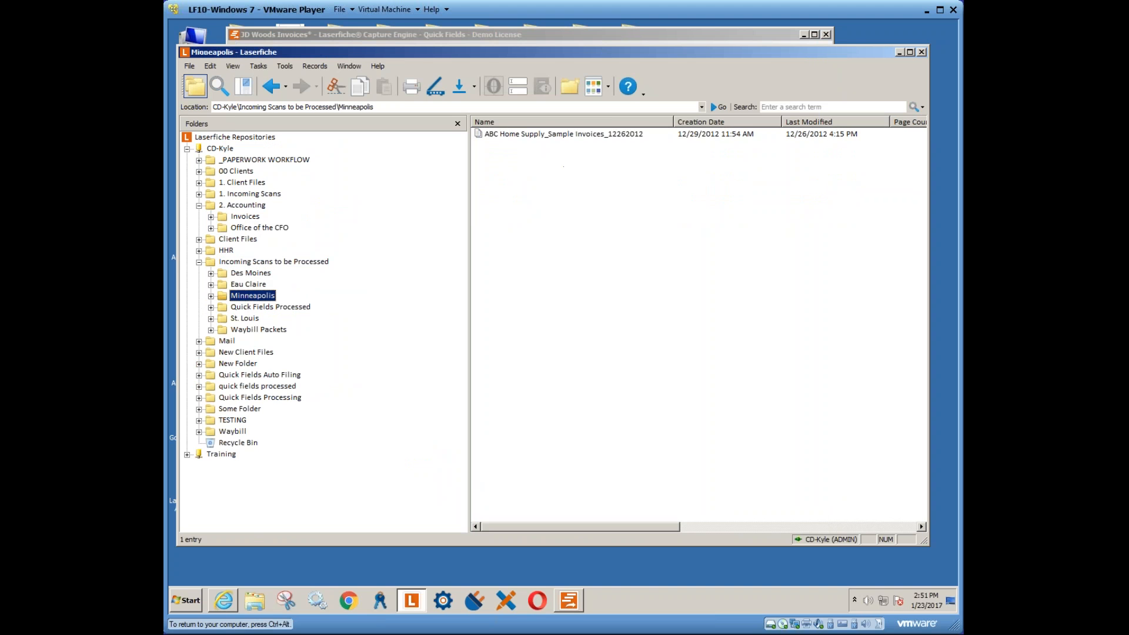
left_click(252, 307)
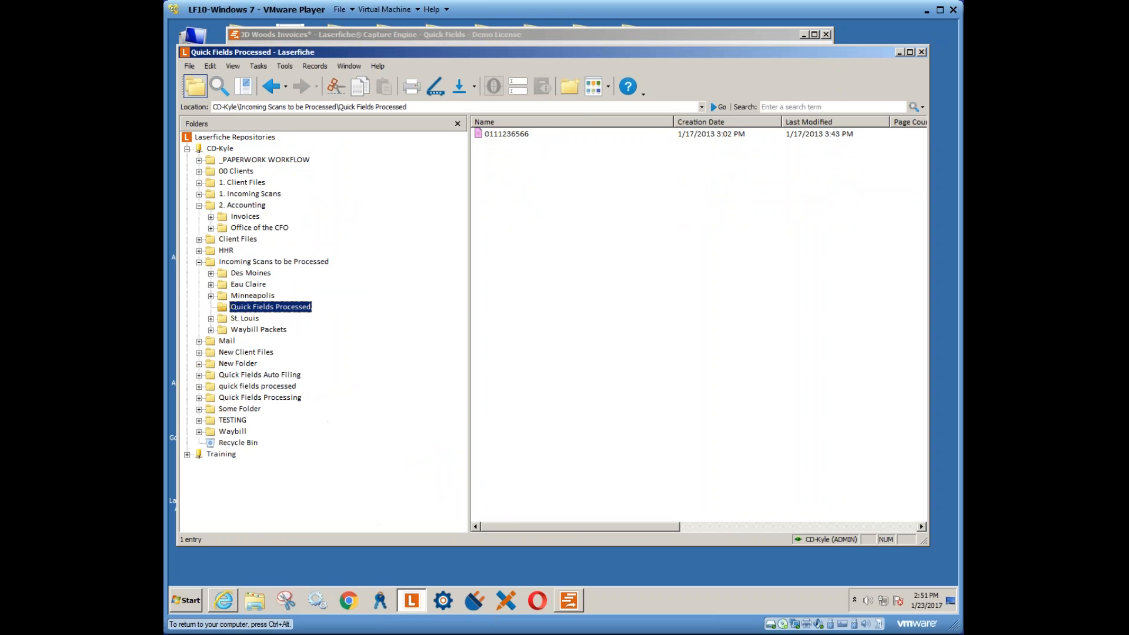
left_click(573, 601)
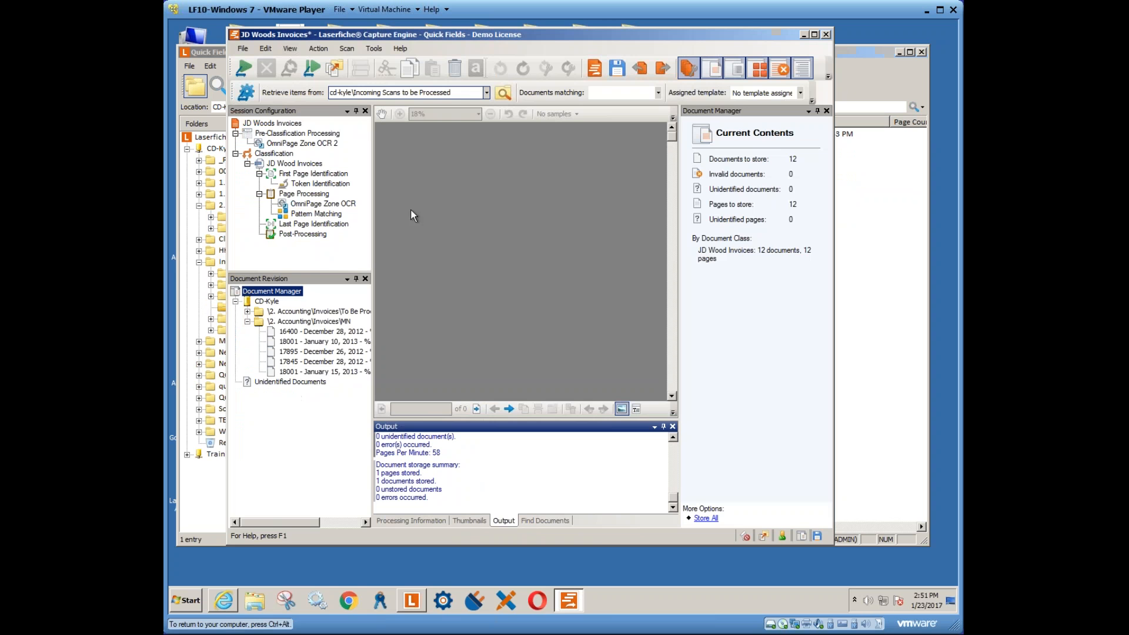
left_click(294, 164)
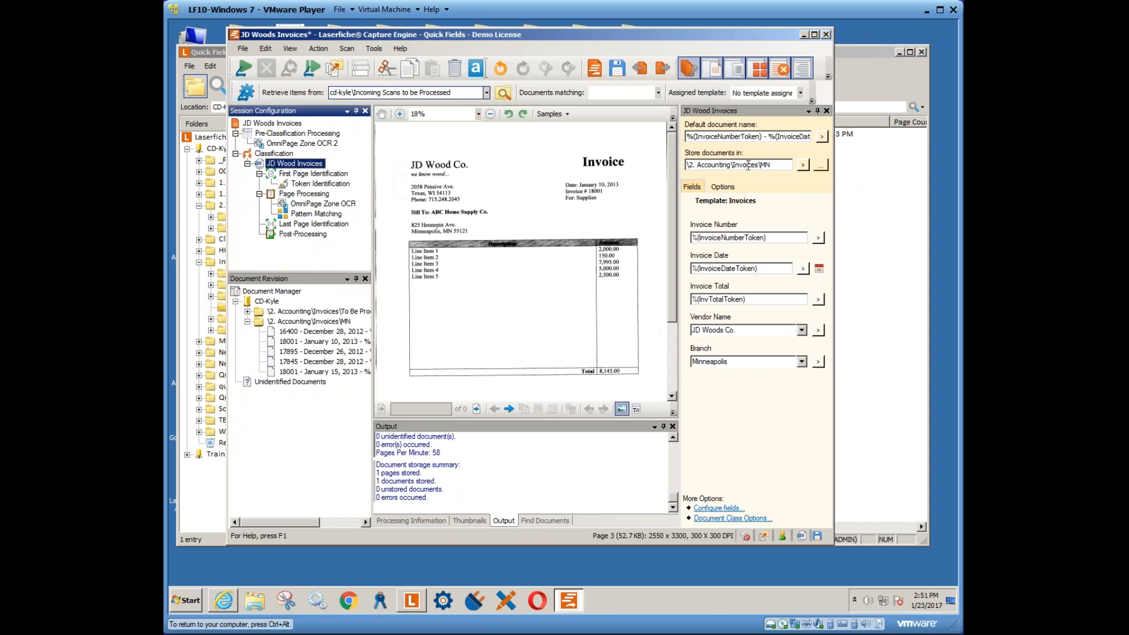
left_click(410, 604)
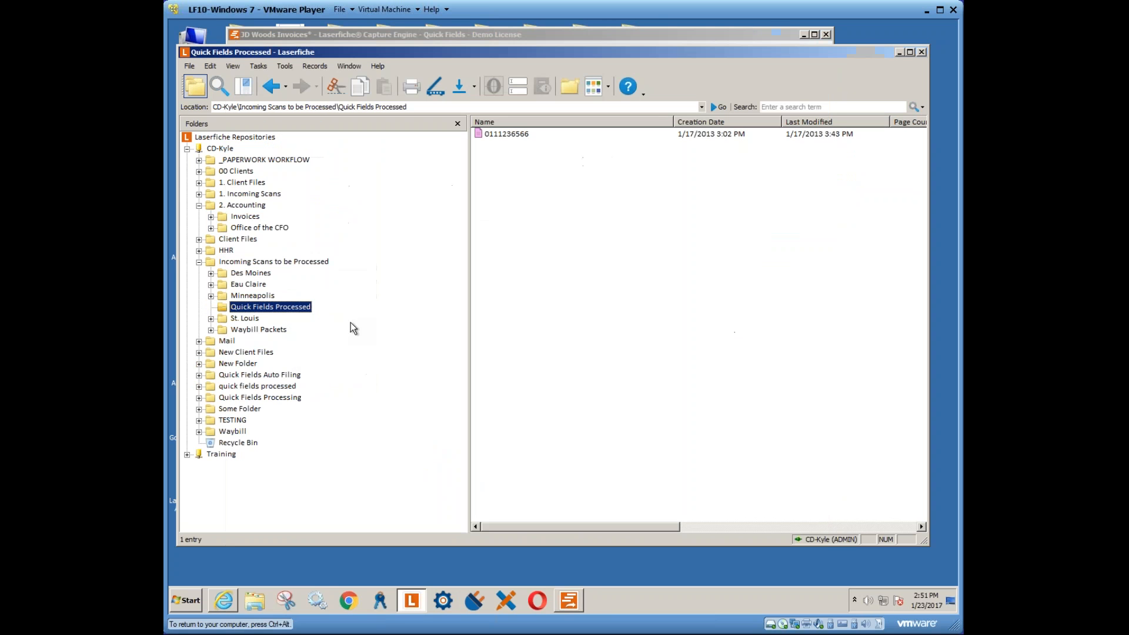
left_click(243, 219)
double_click(492, 134)
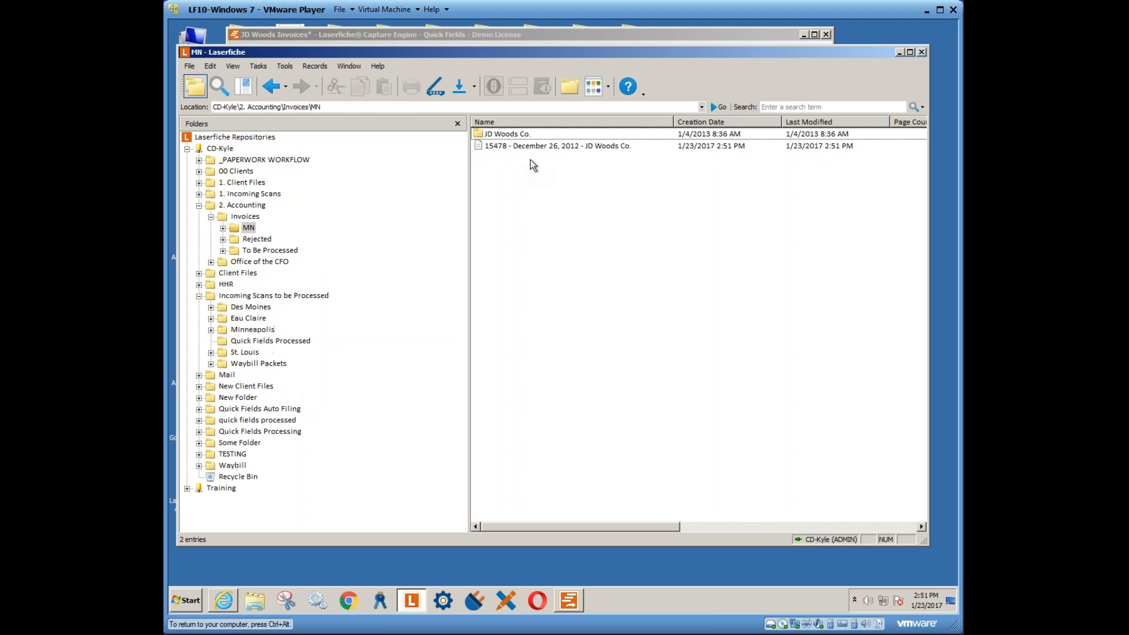
left_click(548, 148)
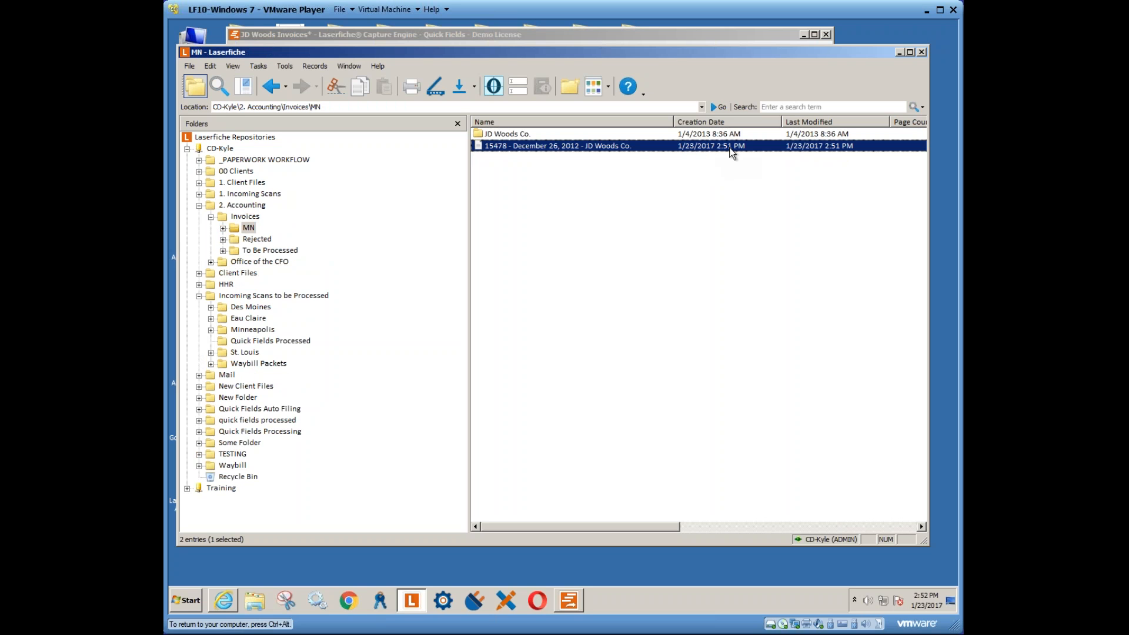
double_click(563, 147)
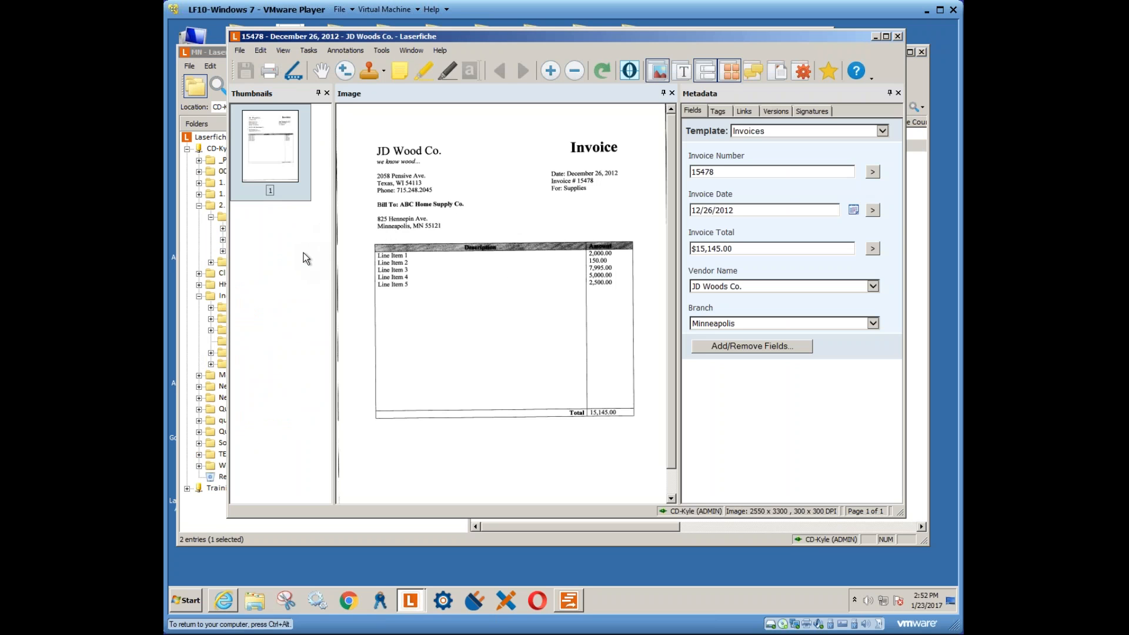
left_click(898, 37)
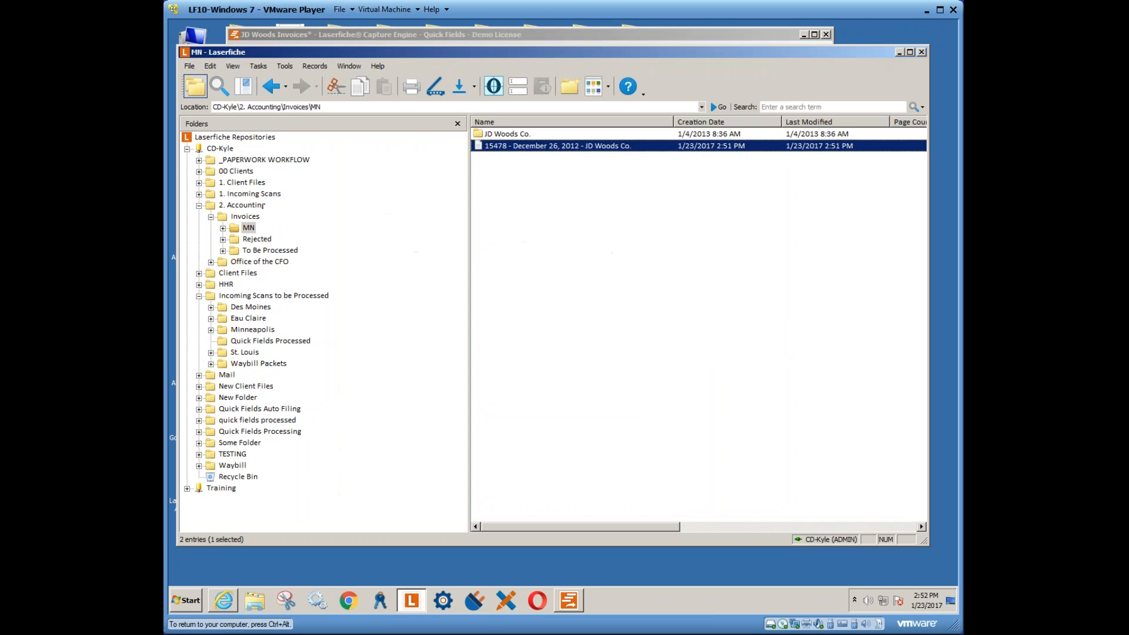
left_click(269, 341)
left_click(274, 295)
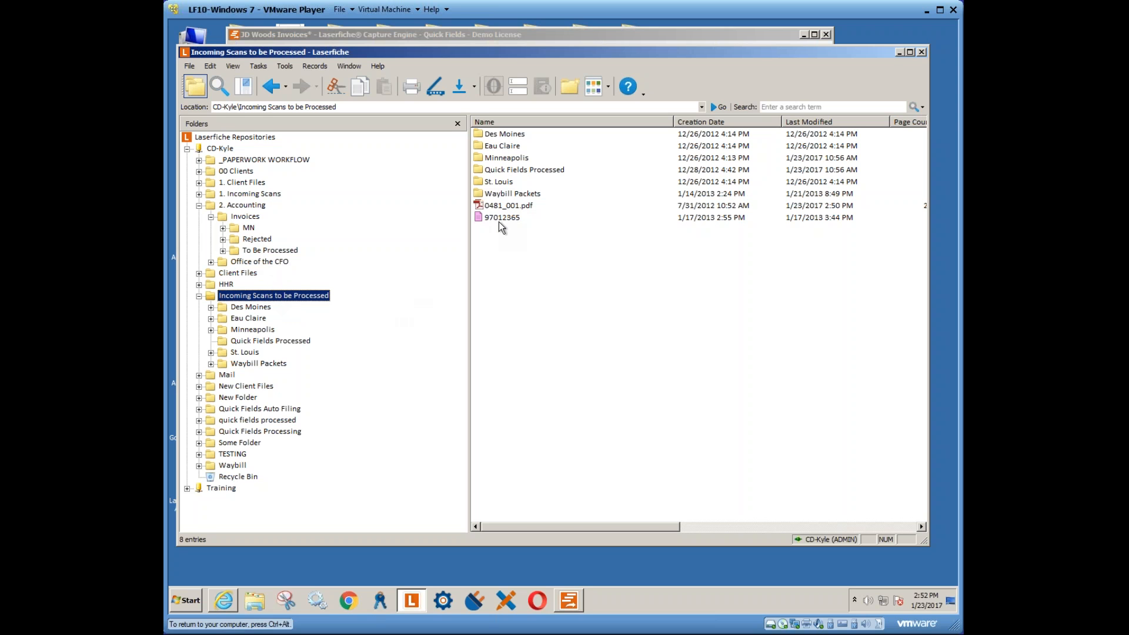
- Review the Quick Fields Processed, To Be Processed, Rejected, Invoices and Office of the CFO folders
left_click(279, 342)
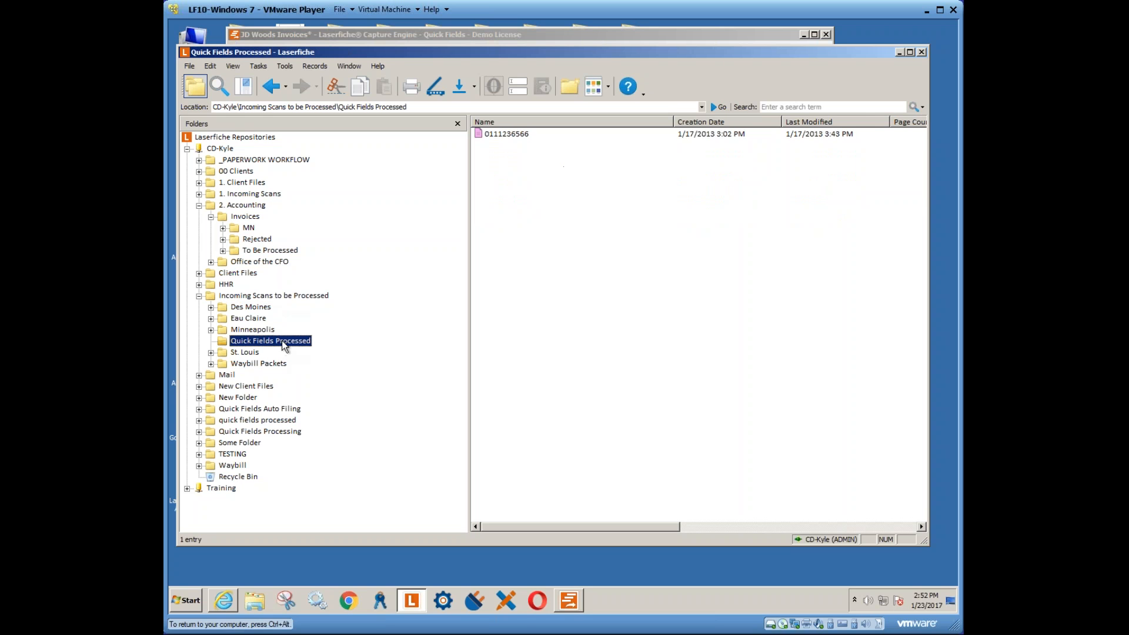
left_click(259, 298)
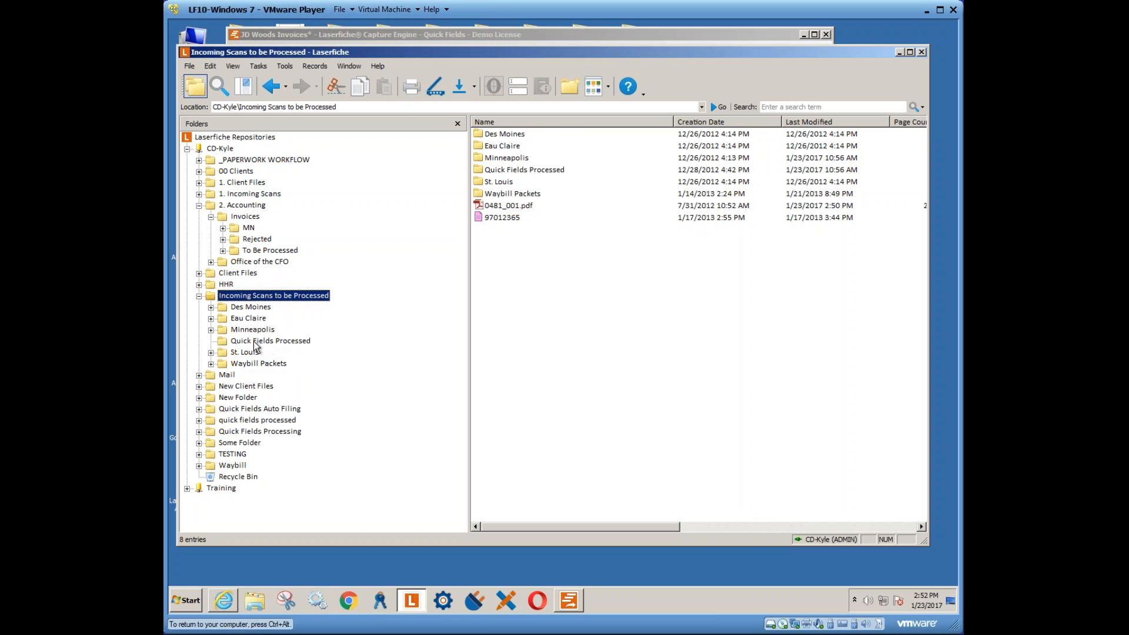
left_click(260, 251)
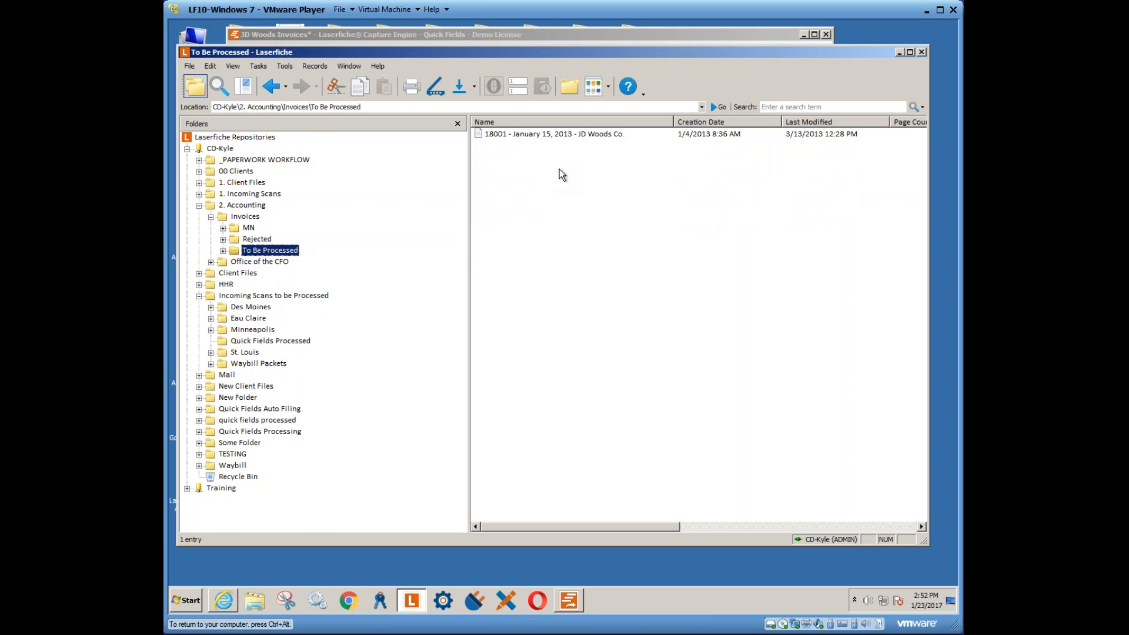
left_click(261, 240)
left_click(252, 218)
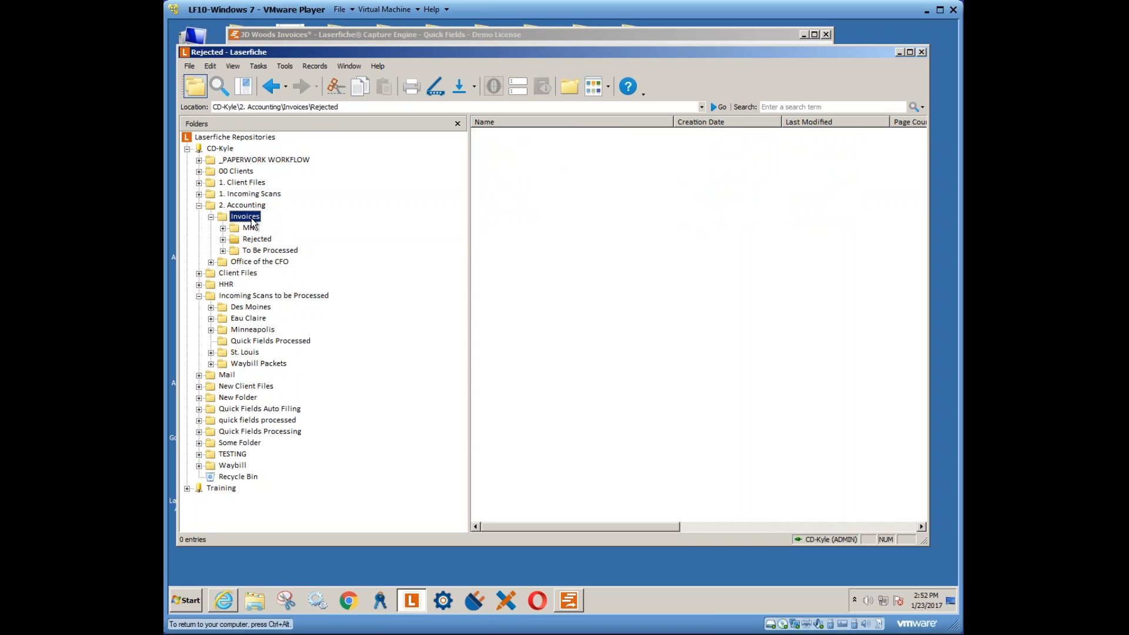
left_click(257, 263)
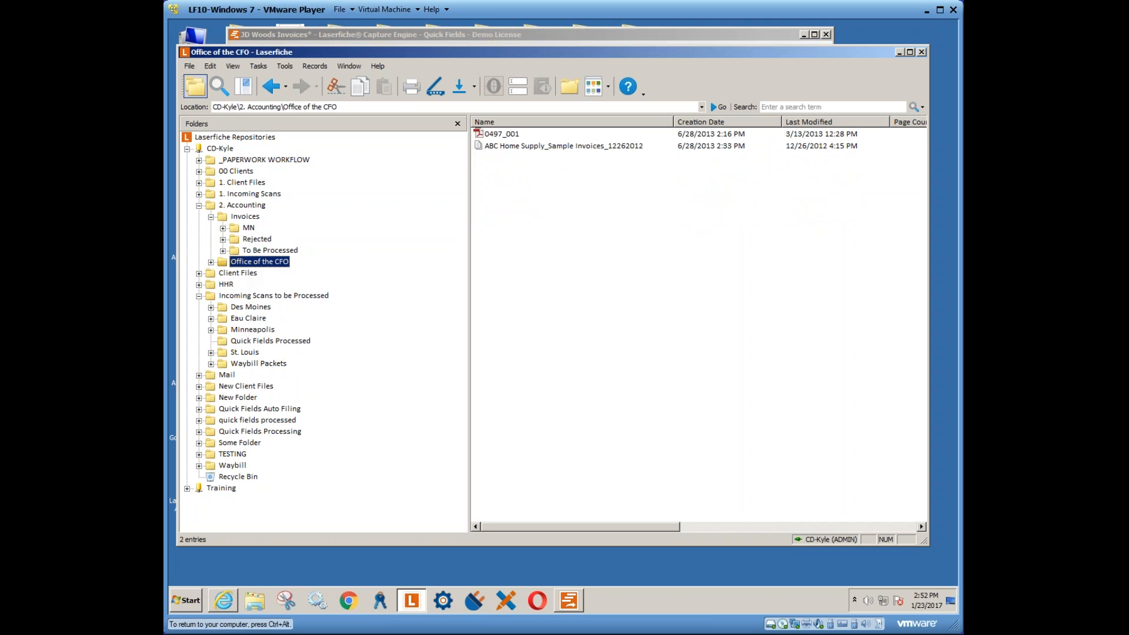
left_click(577, 147)
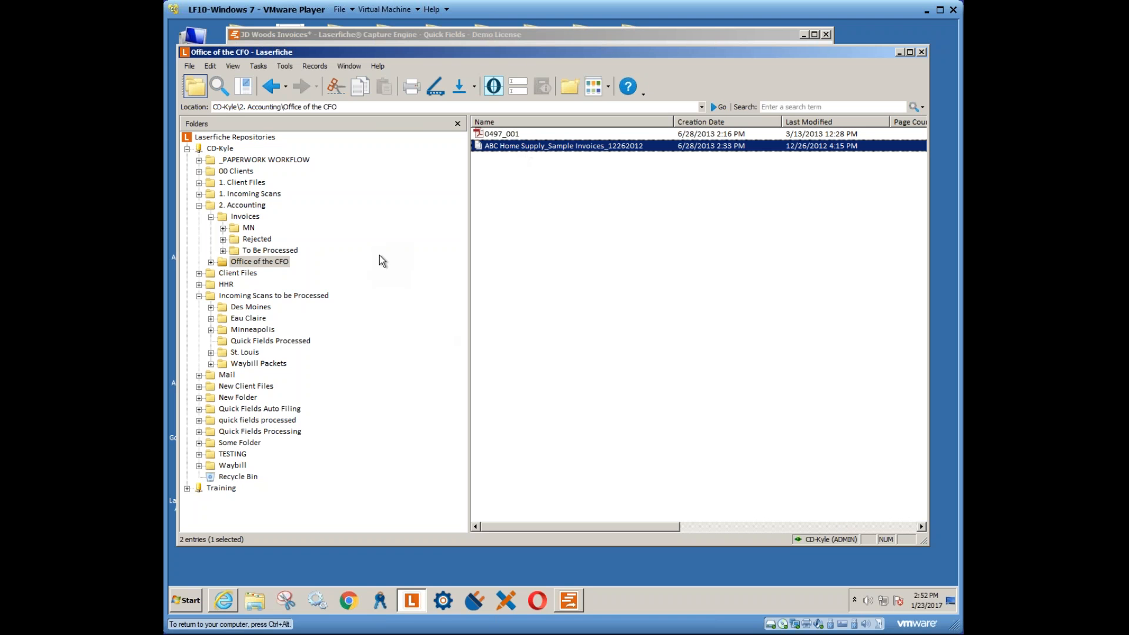
left_click(568, 599)
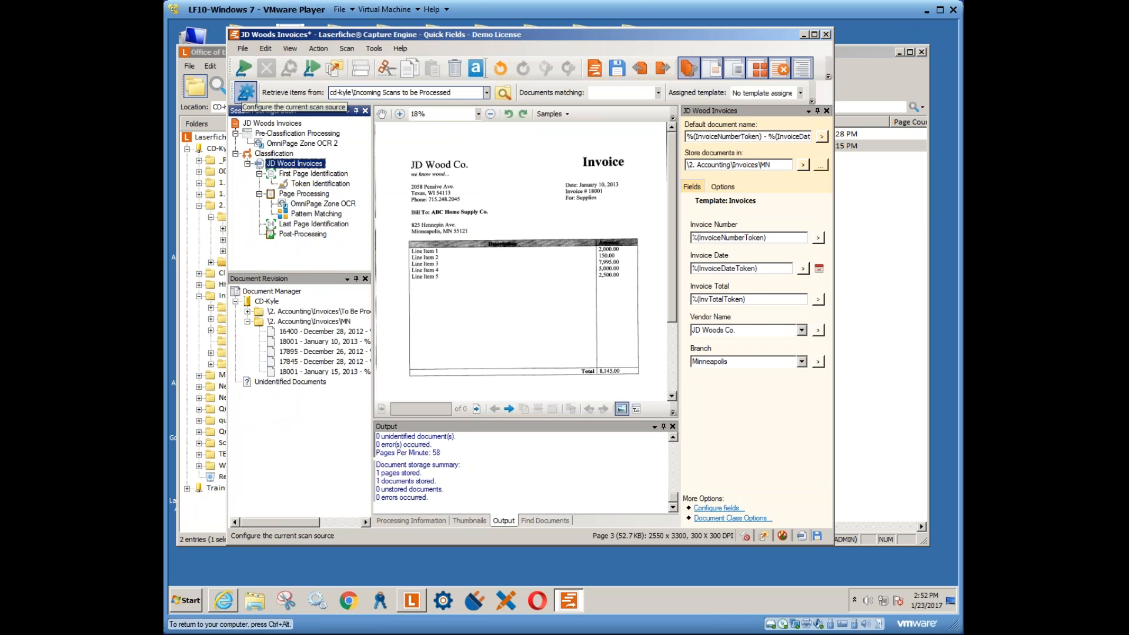
- Open the Post-Processing settings and check the Quick Fields Processed folder's duplicate sample invoice
left_click(246, 92)
left_click(408, 231)
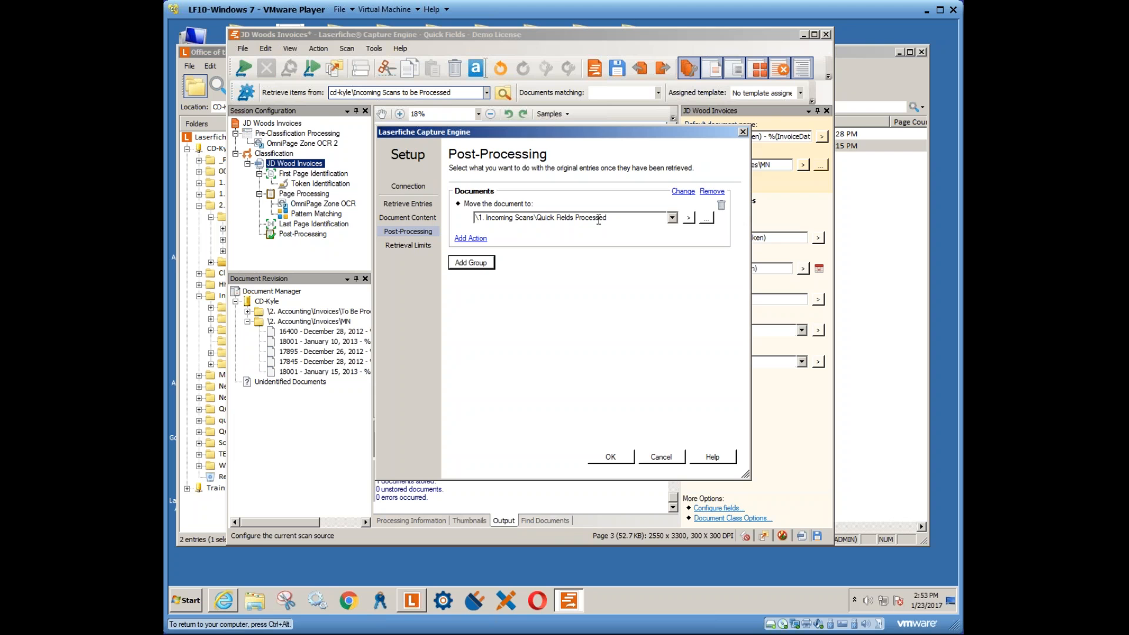
left_click(213, 498)
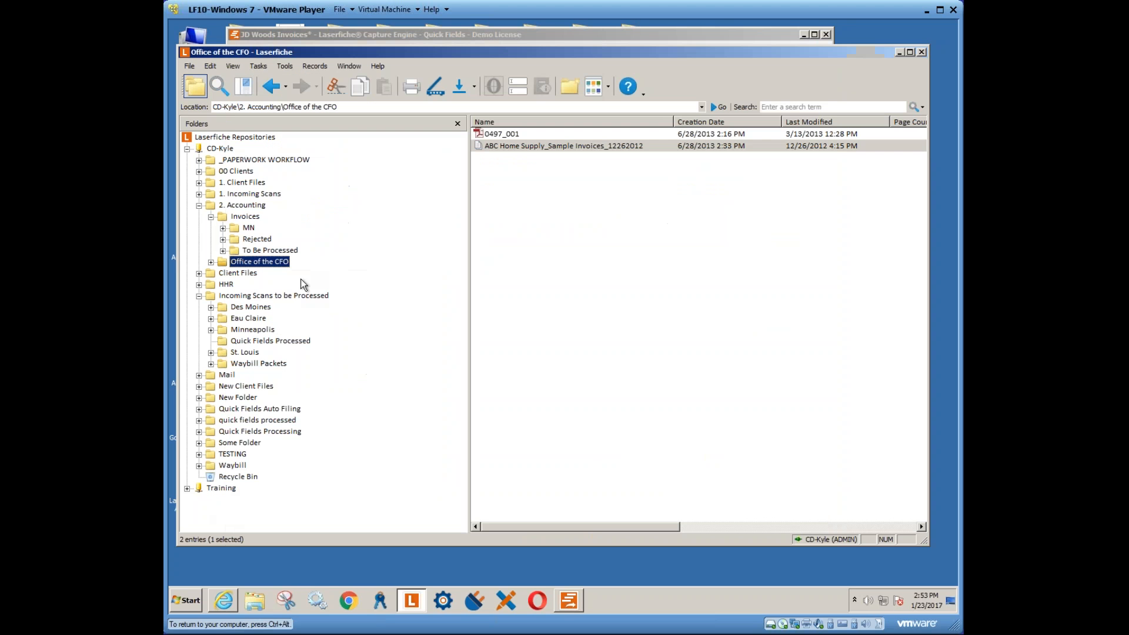
left_click(240, 194)
double_click(509, 147)
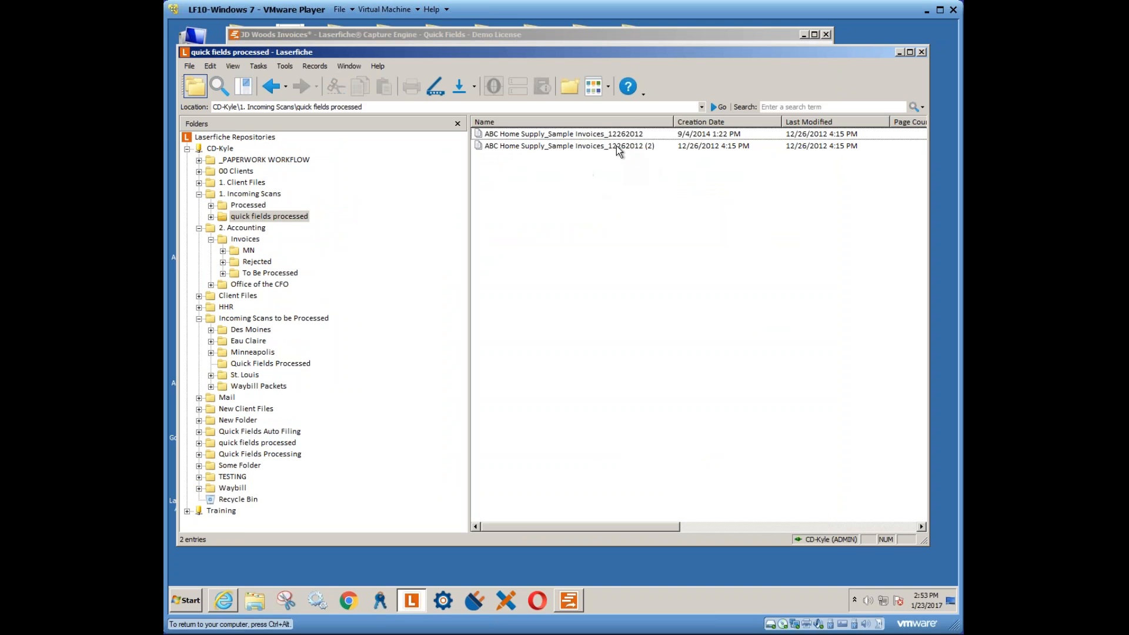
left_click(618, 148)
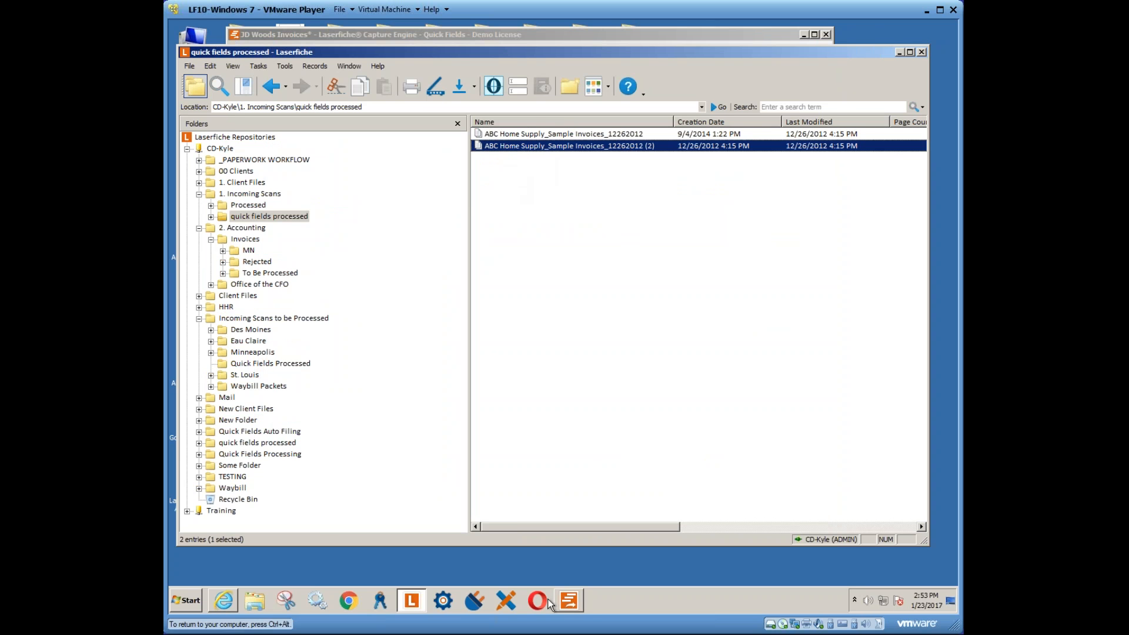
left_click(568, 600)
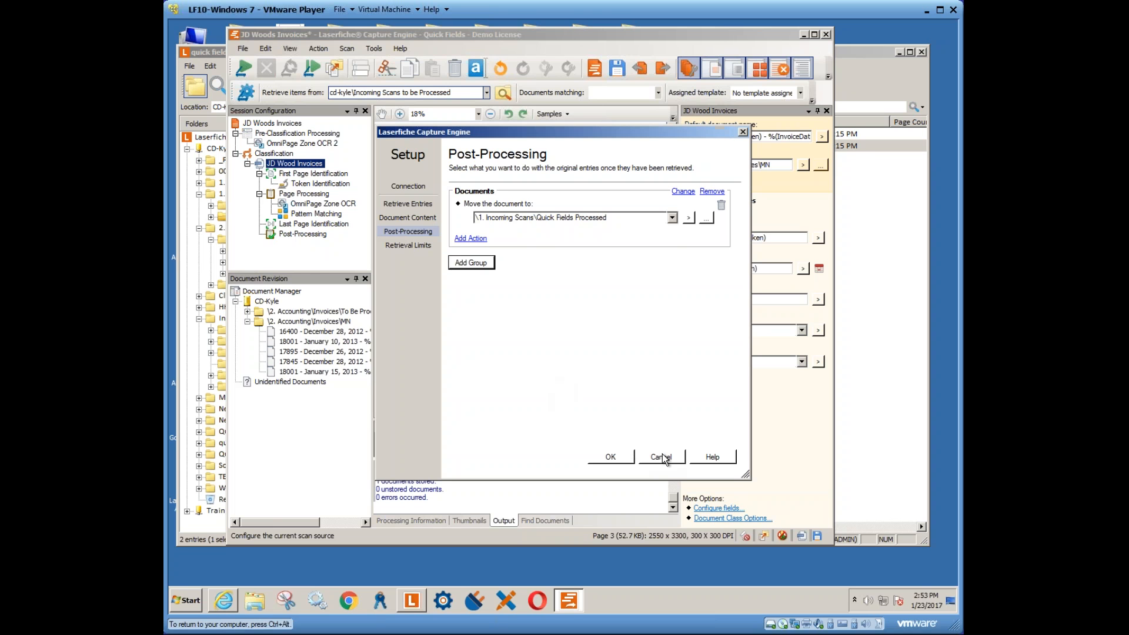
- Replace the Move post-processing action with a Delete action and confirm
left_click(721, 204)
left_click(471, 225)
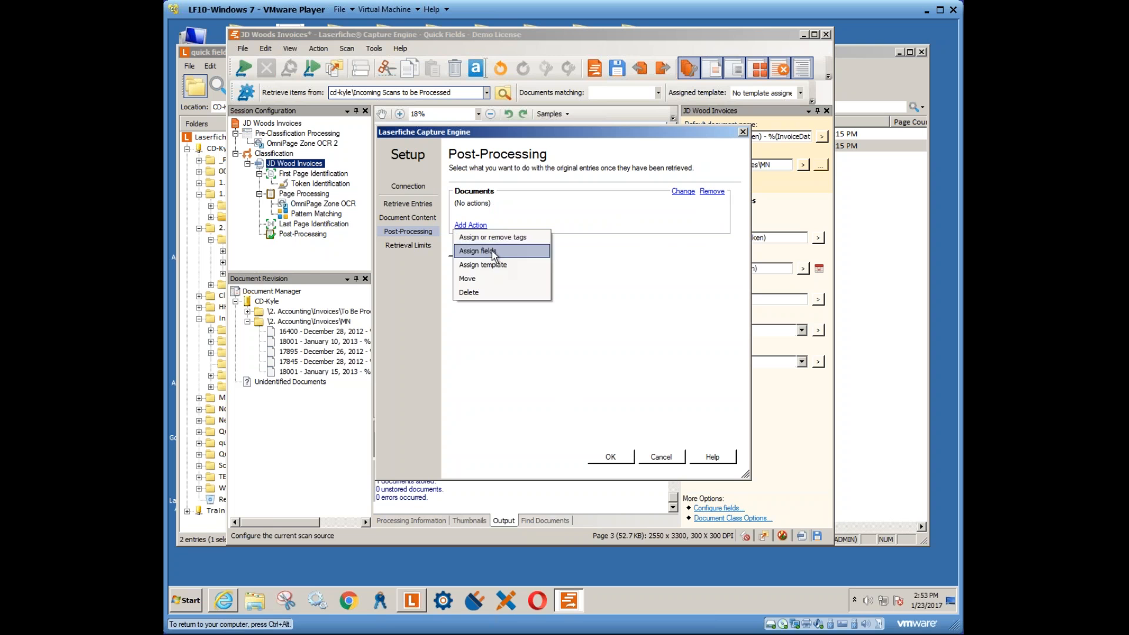
left_click(471, 292)
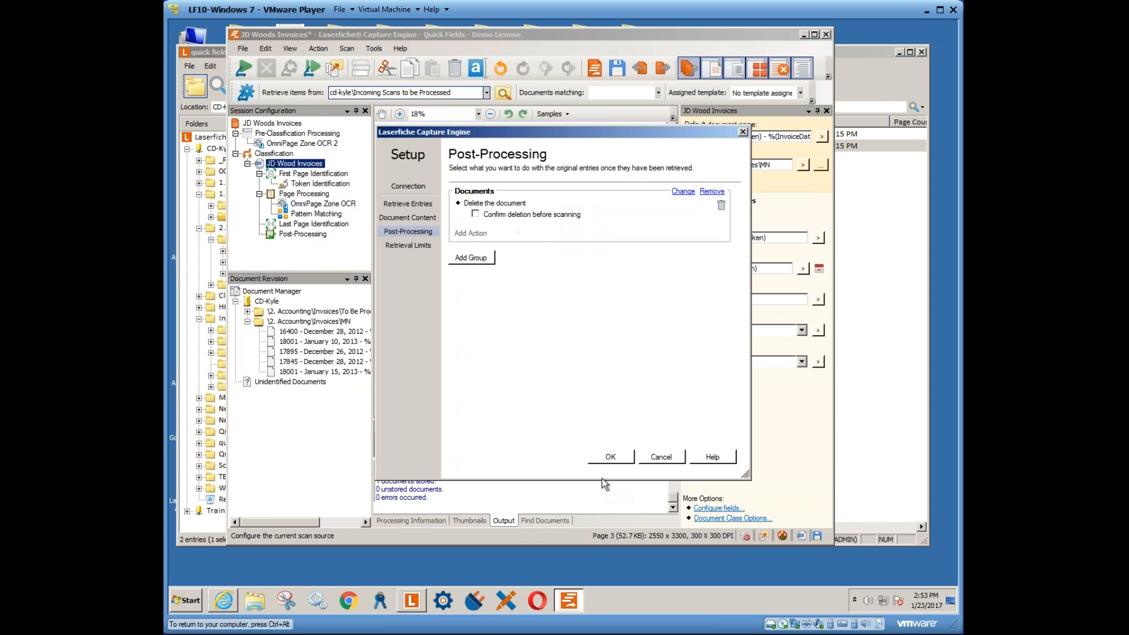
left_click(606, 462)
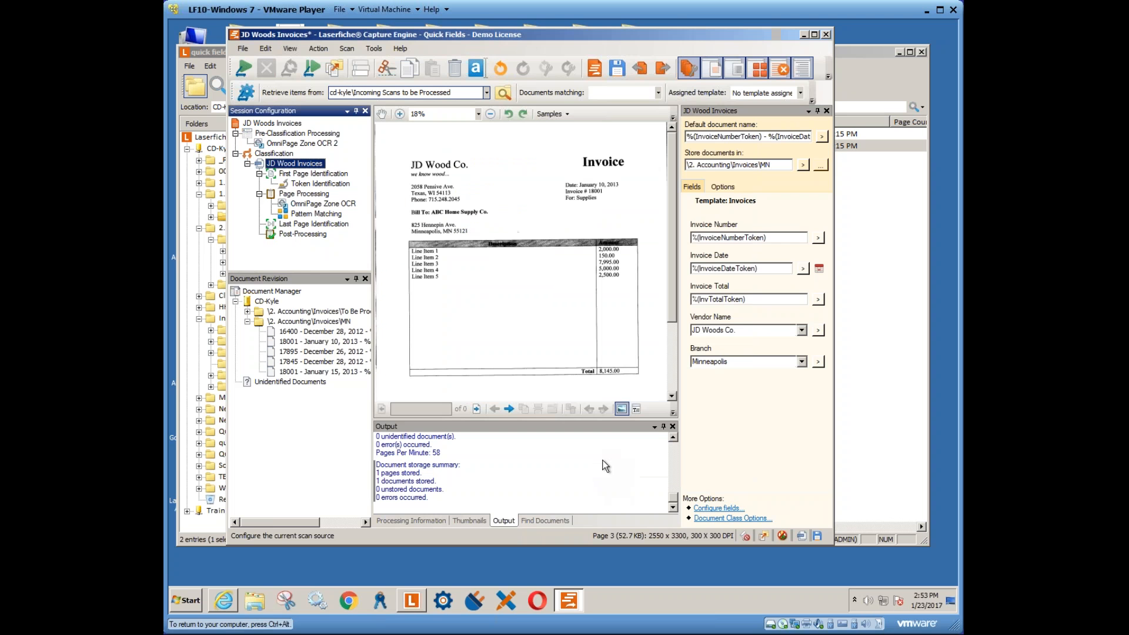
right_click(296, 323)
- Store the MN folder's invoices in the repository and view the Token Identification settings
left_click(321, 331)
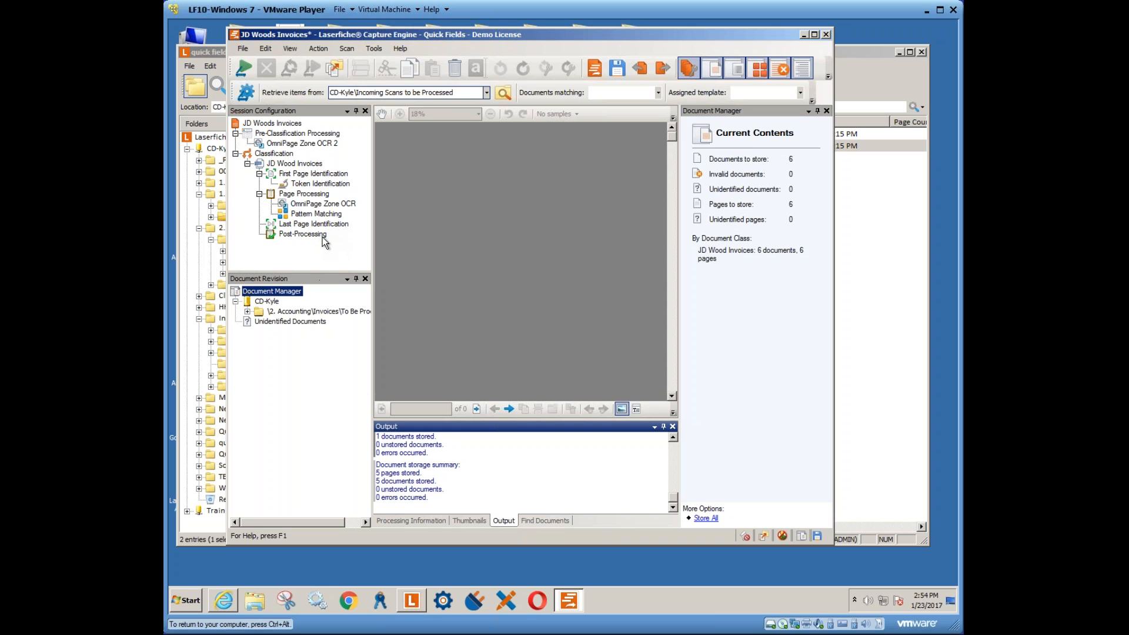
left_click(307, 182)
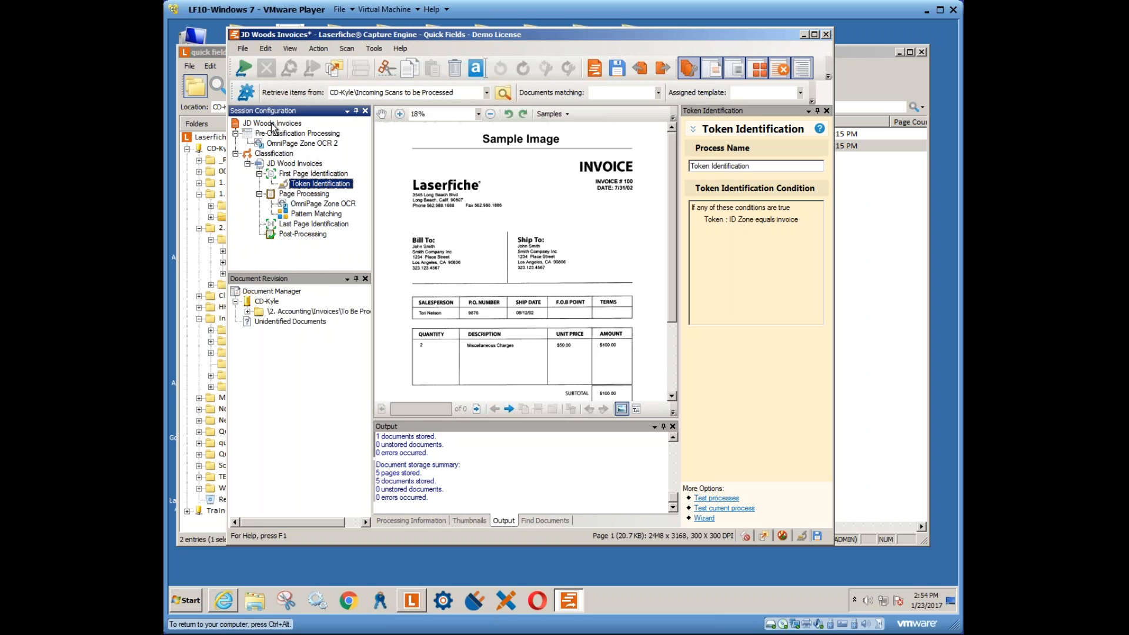
left_click(248, 163)
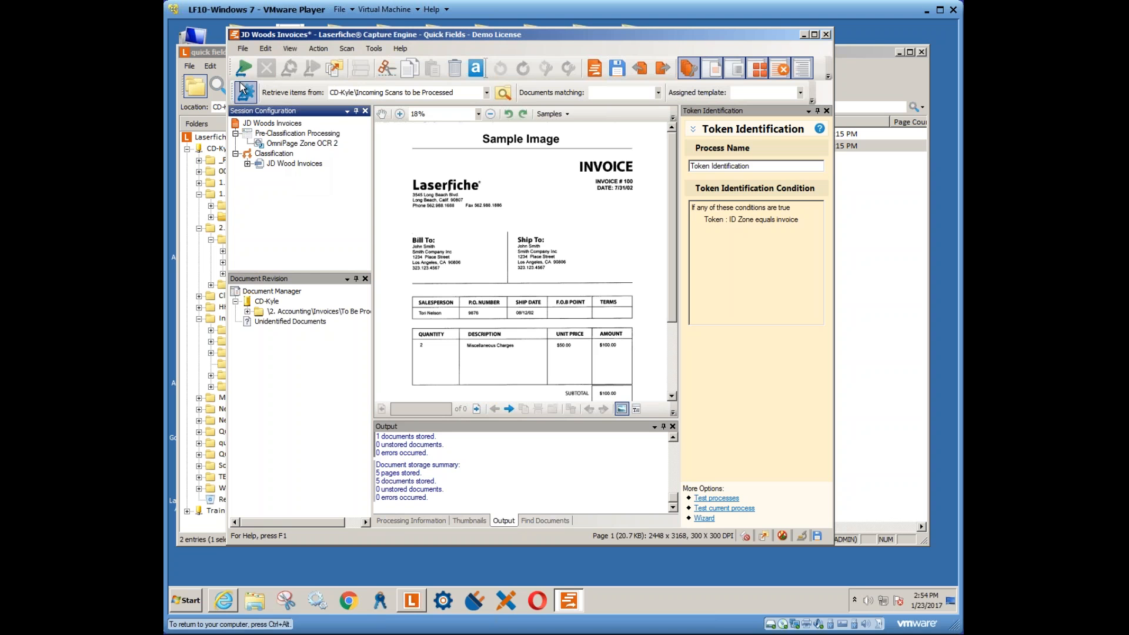
left_click(242, 48)
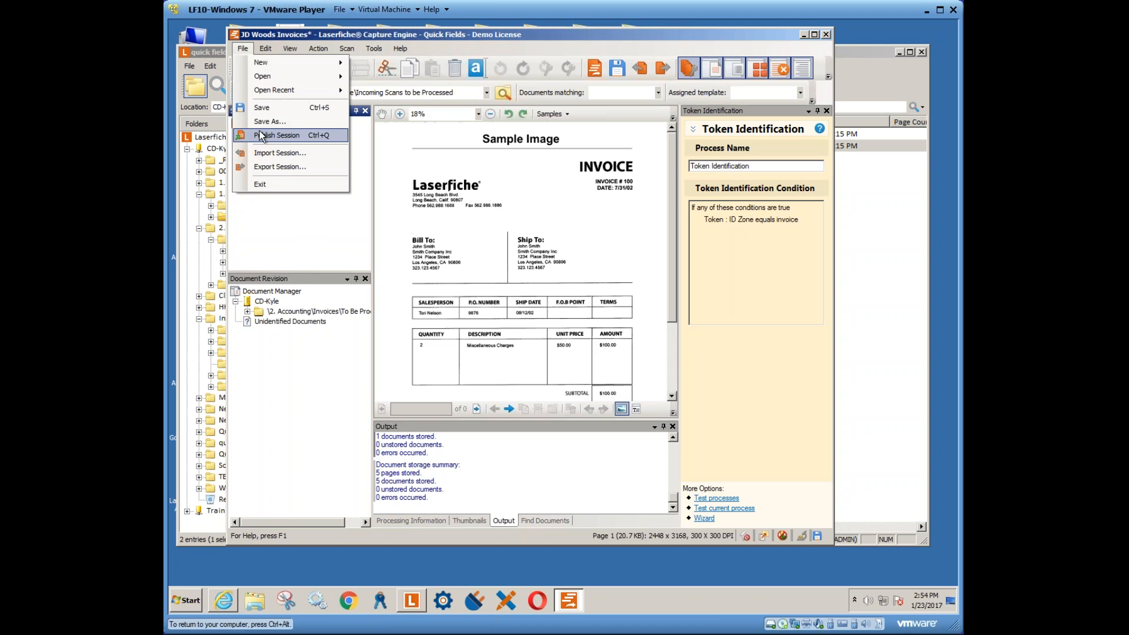
mouse_move(267, 78)
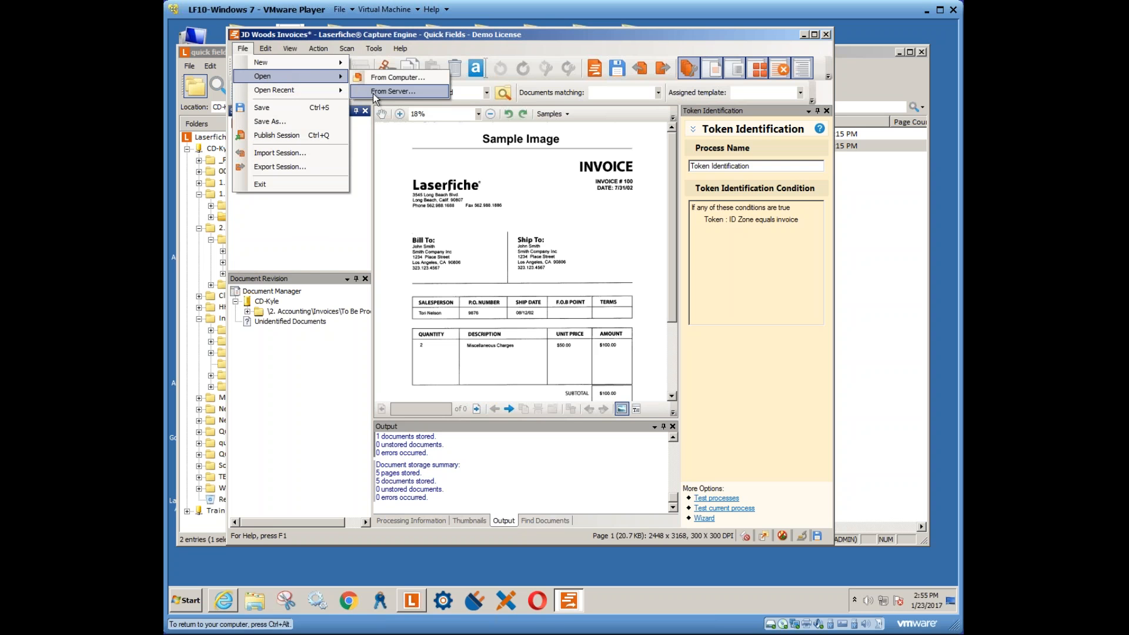
left_click(304, 226)
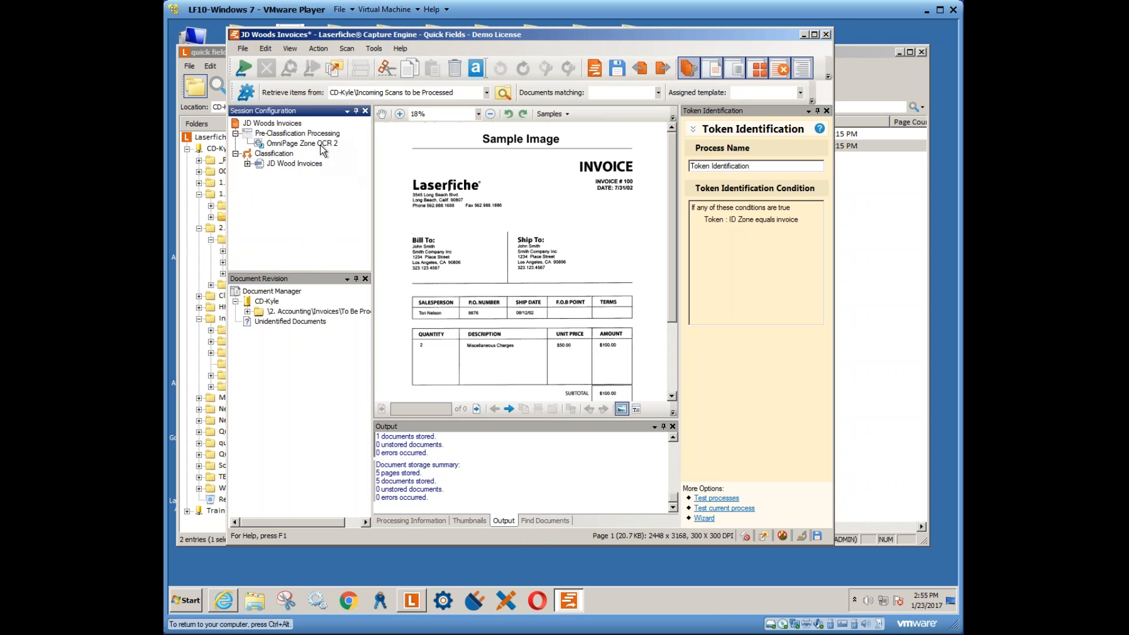
right_click(276, 154)
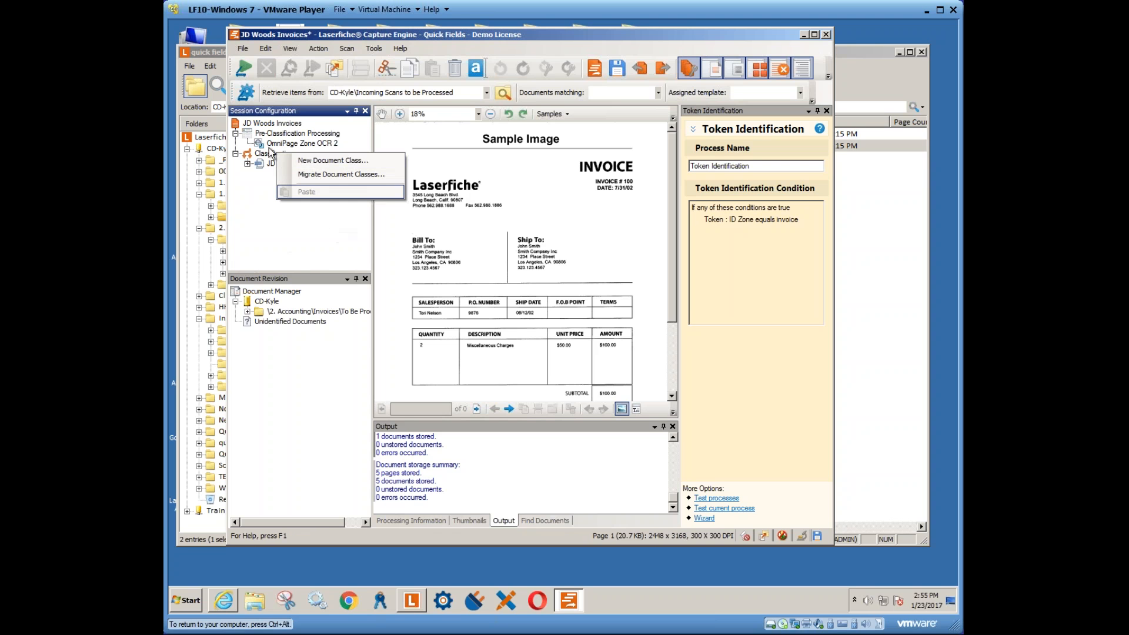
left_click(280, 210)
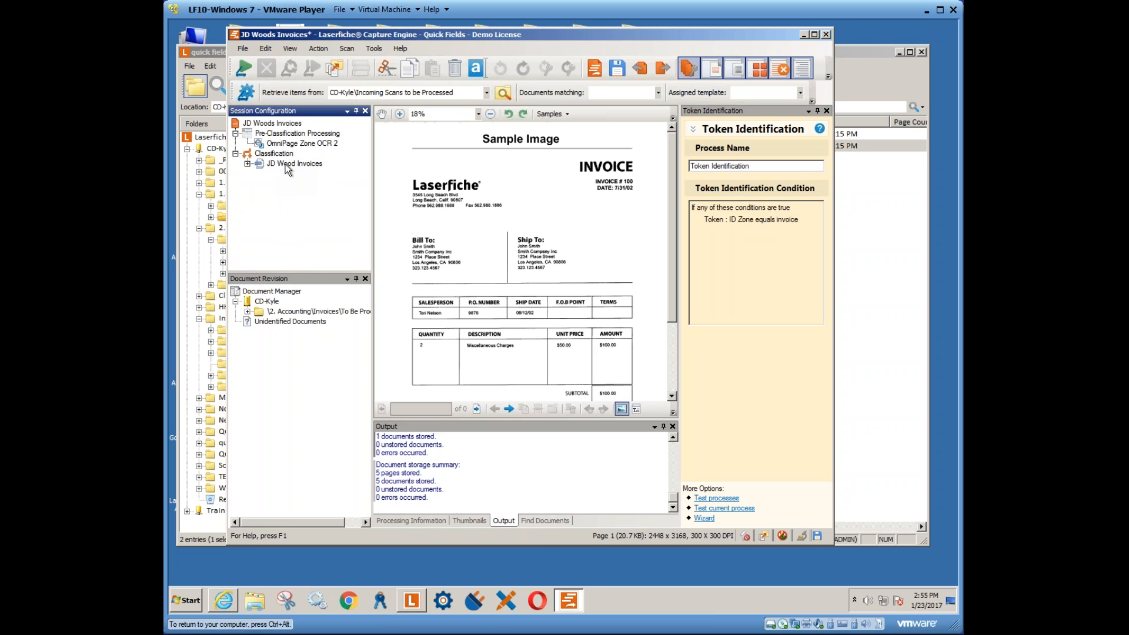
left_click(248, 164)
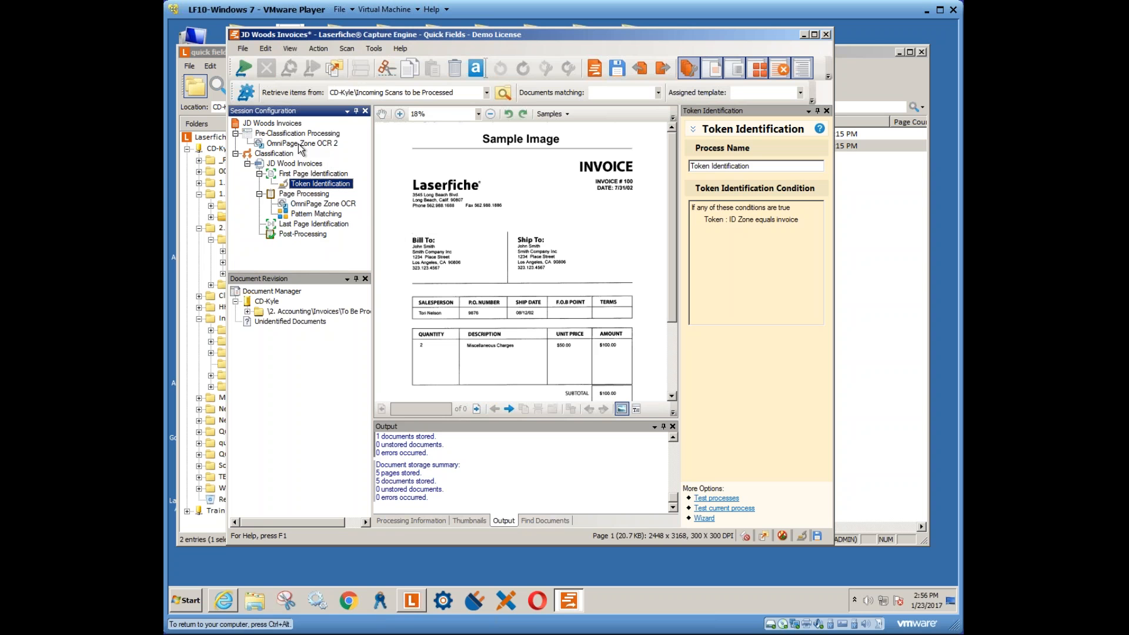
- Inspect the OmniPage Zone OCR InvTotal region and its advanced options without changes
left_click(313, 204)
left_click(708, 248)
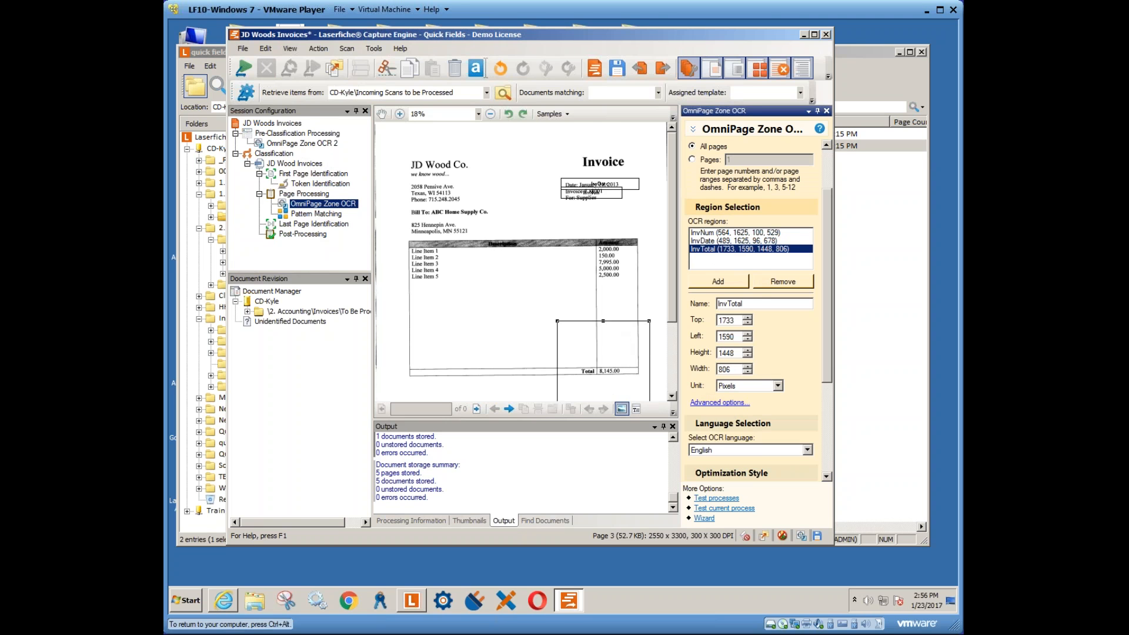
left_click(719, 403)
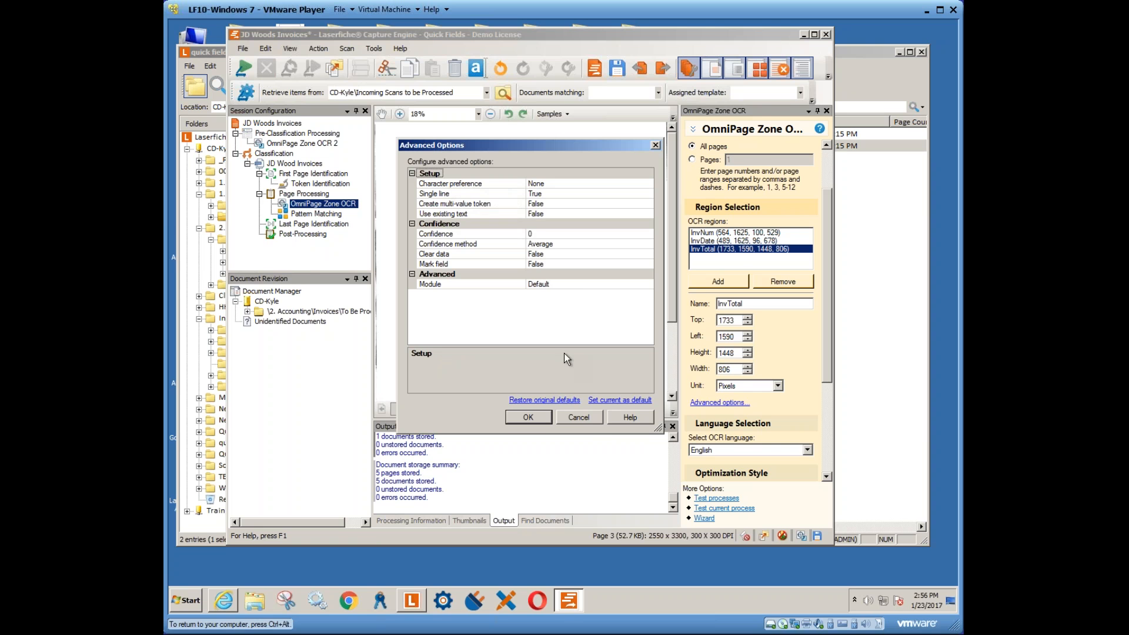
left_click(580, 420)
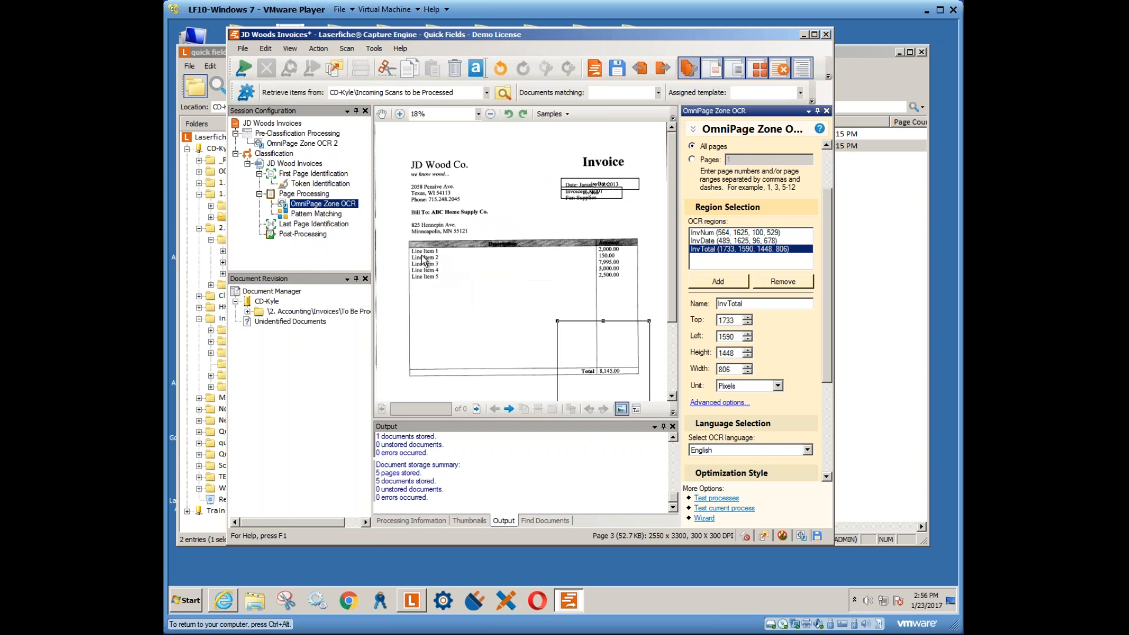
- Review the Pattern Matching configuration, then list the available Page Processing processes
left_click(294, 164)
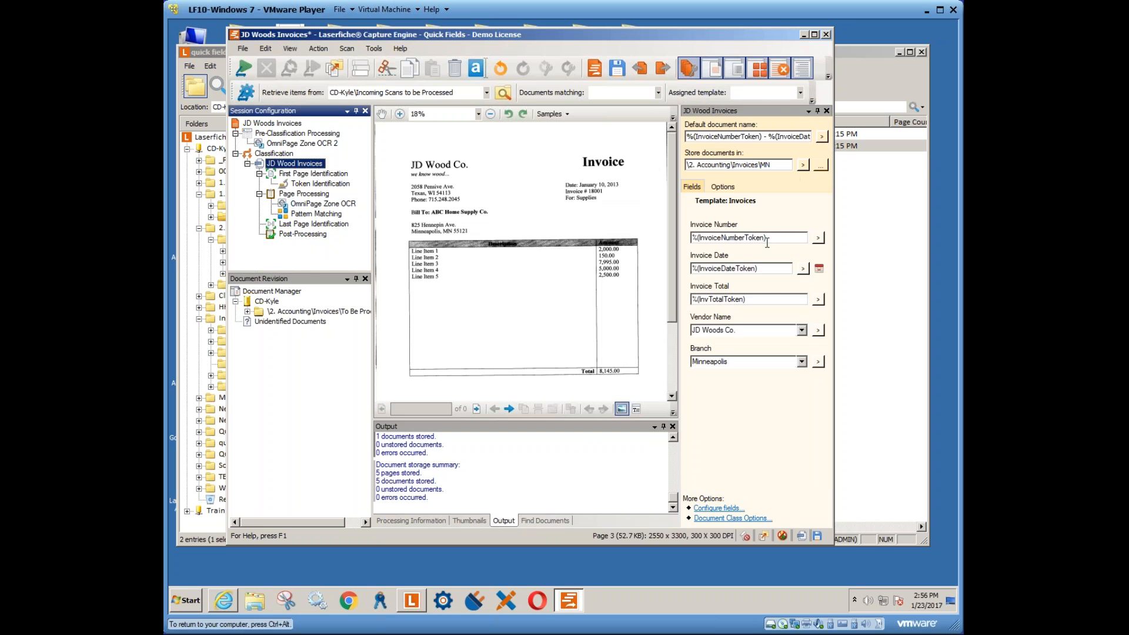
left_click(316, 214)
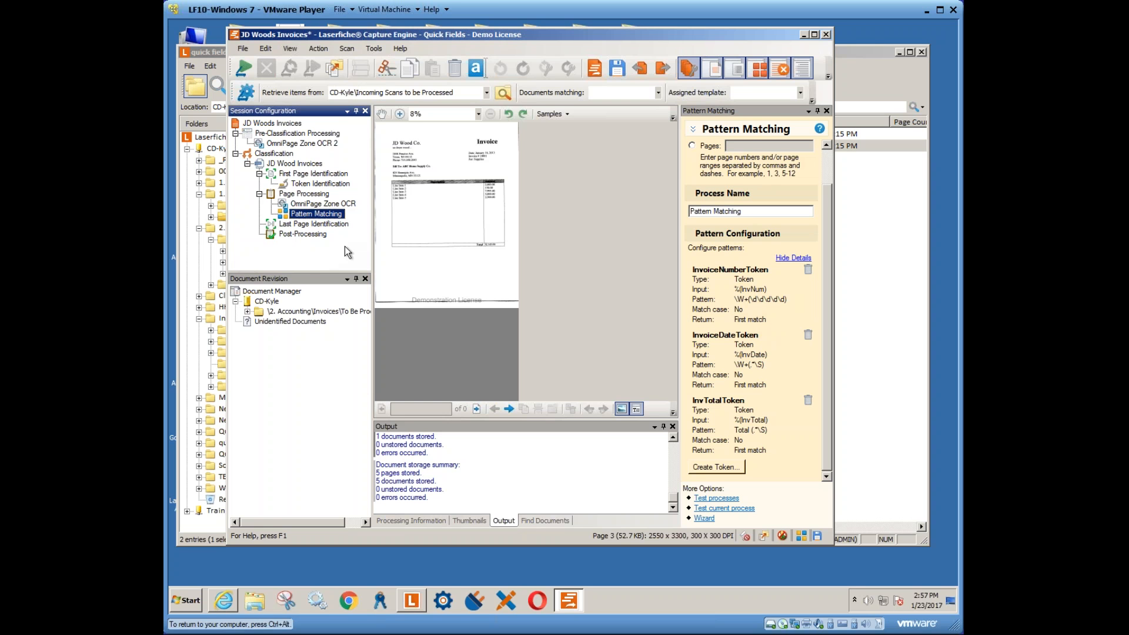
left_click(287, 165)
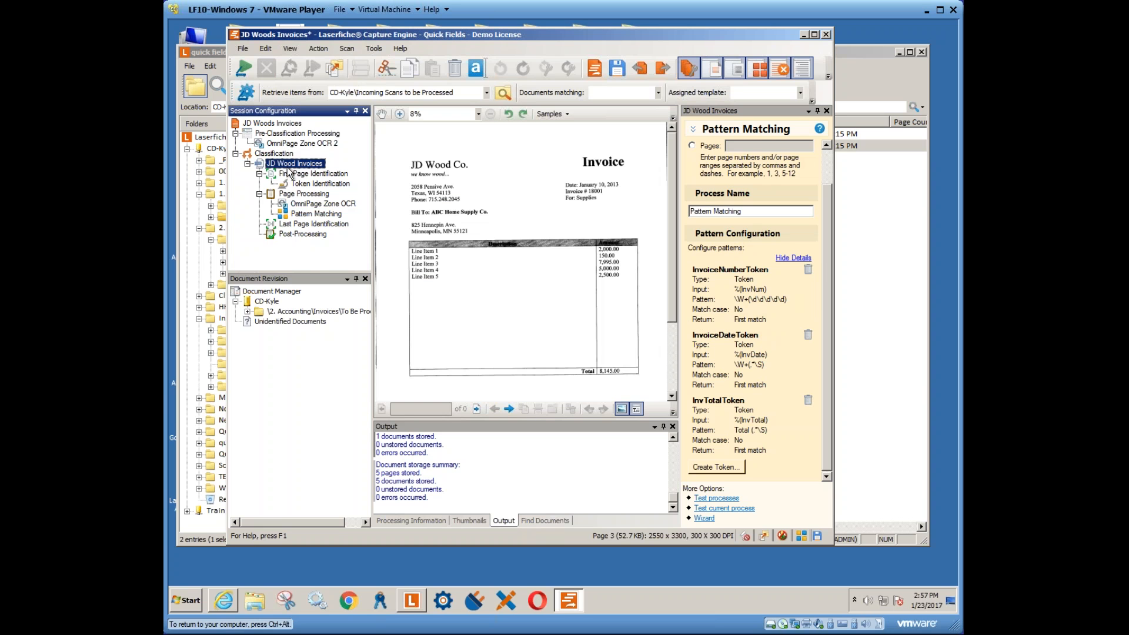
left_click(303, 195)
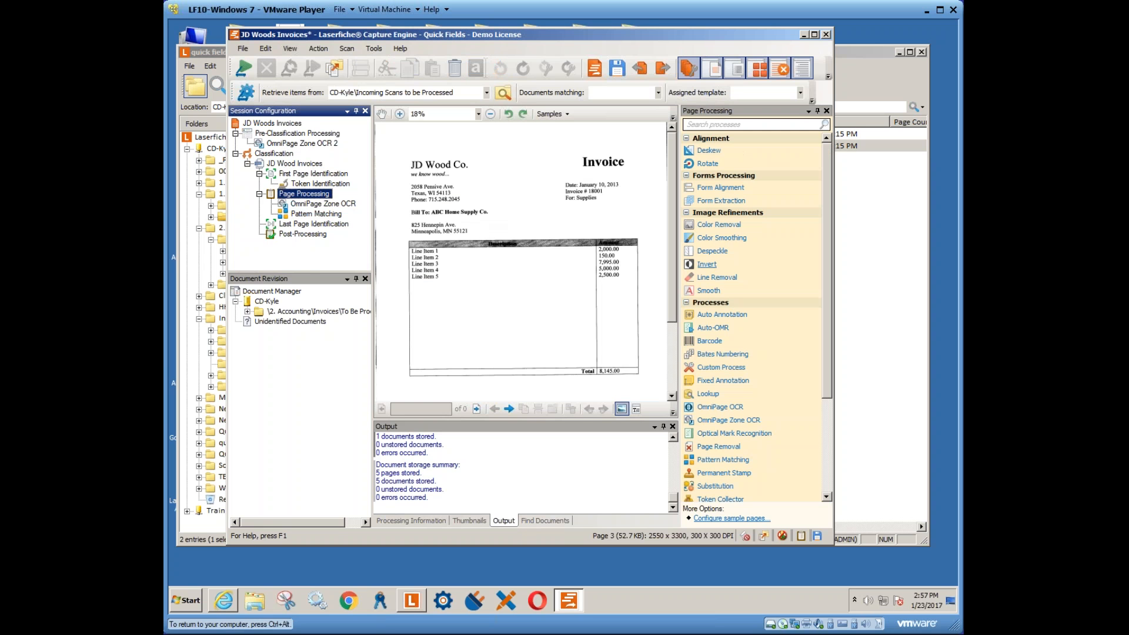
scroll(827, 373, "down", 3)
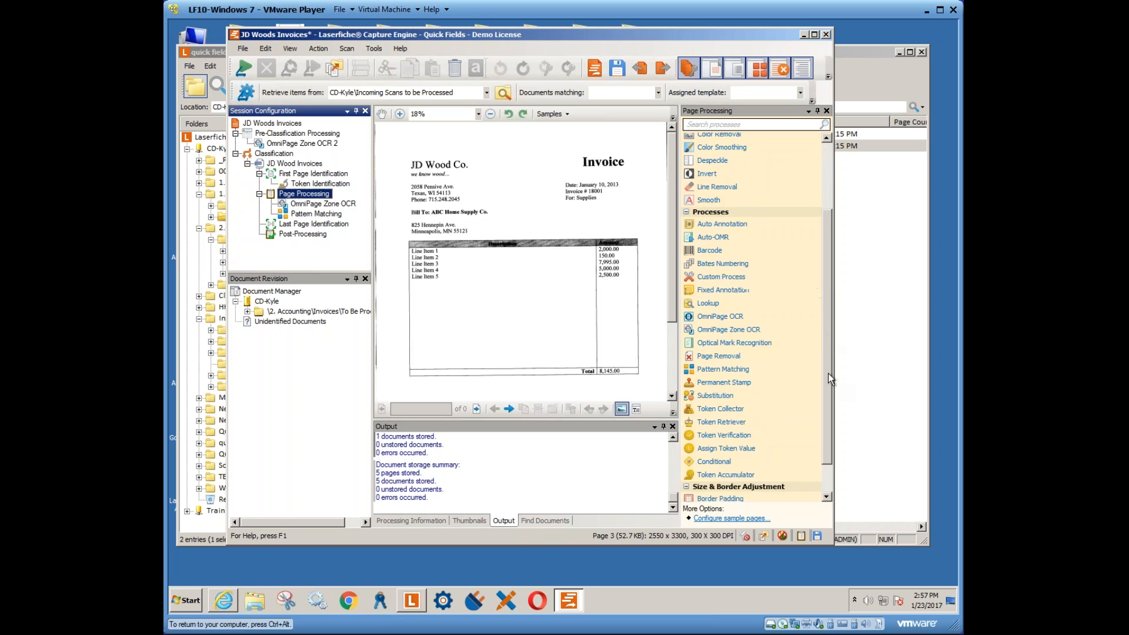